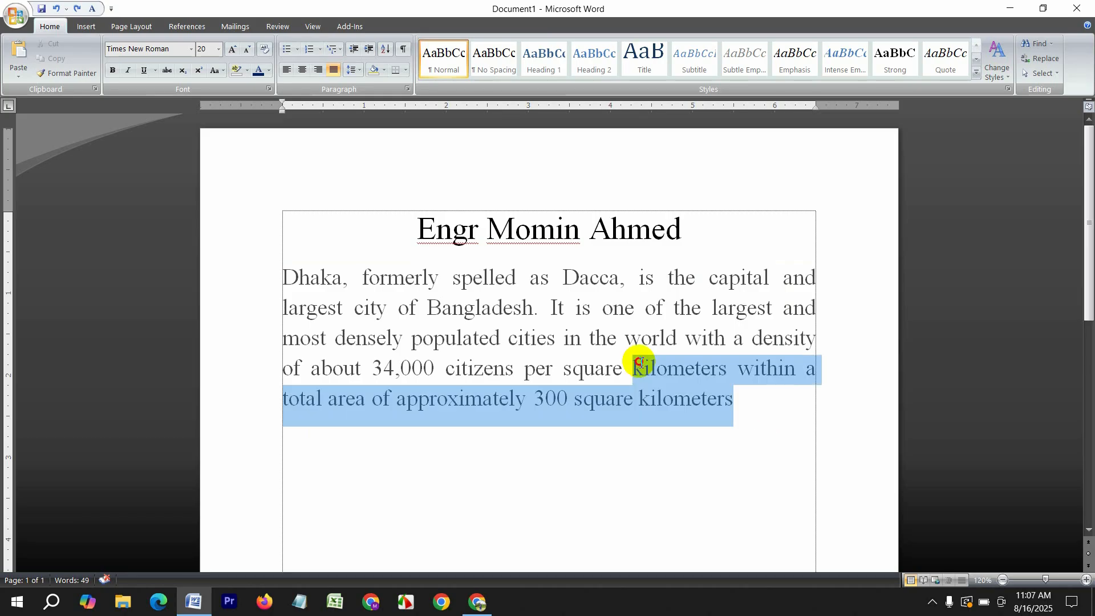
Clear the partial selection and select the whole document with Ctrl+A
left_click(781, 420)
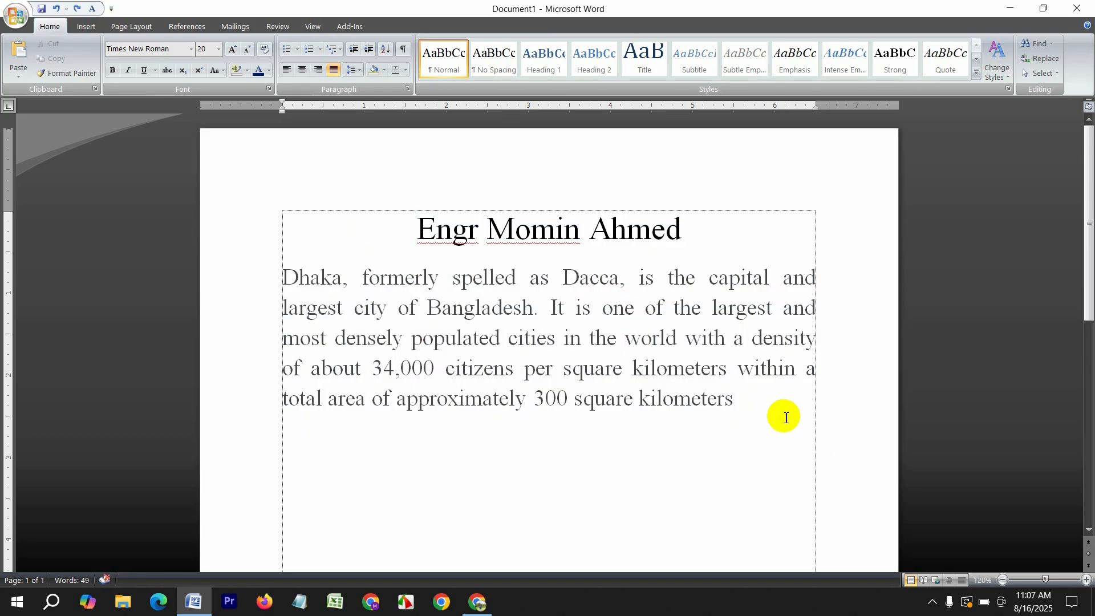
key("ctrl+a")
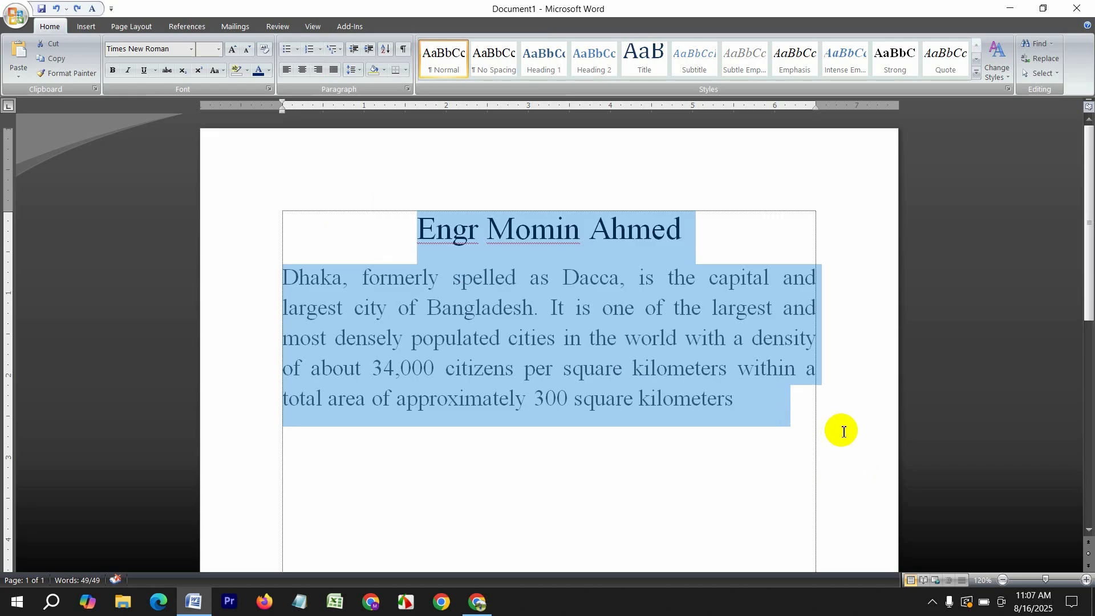
left_click(112, 71)
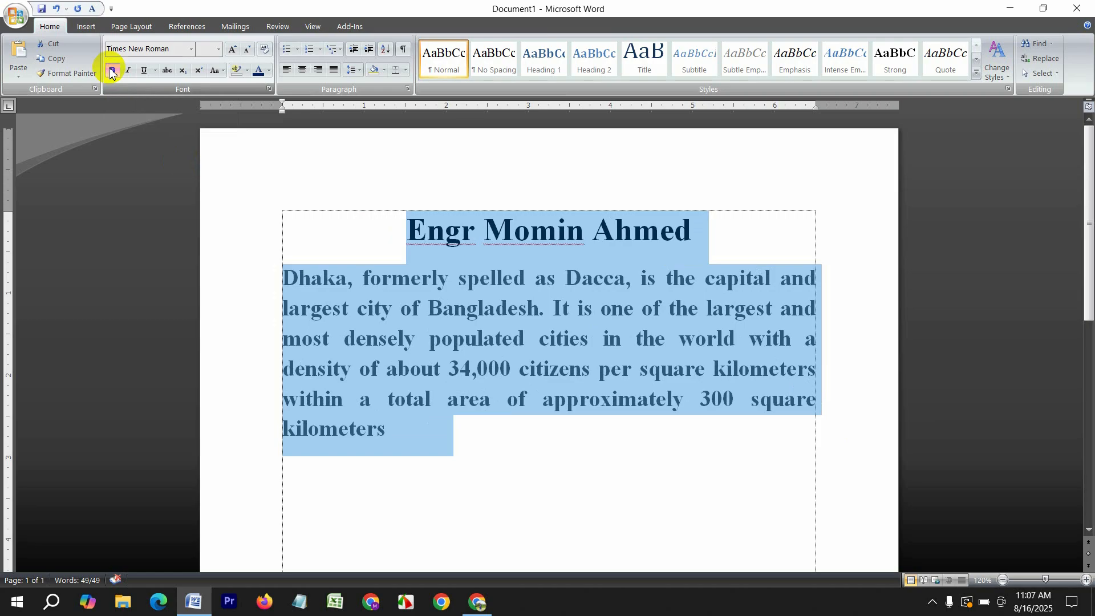
left_click(486, 478)
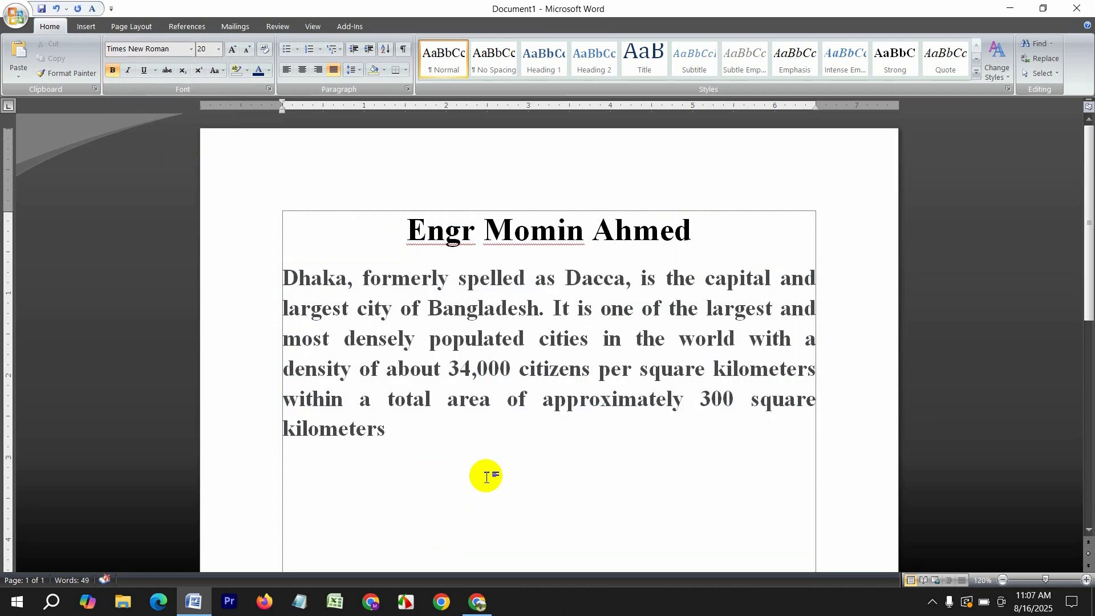
key("ctrl+a")
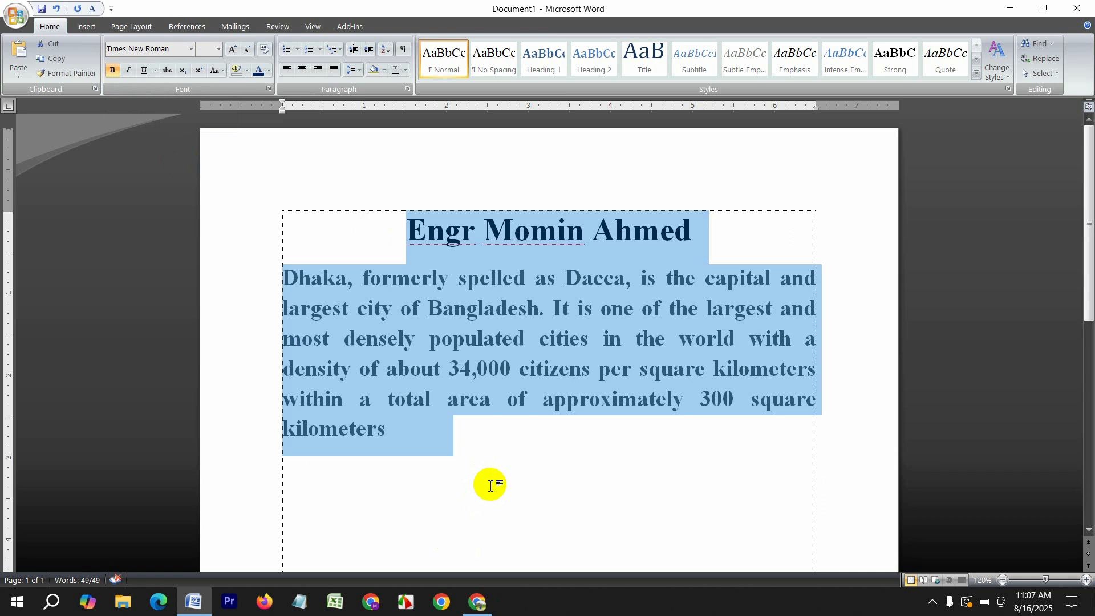
key("ctrl+b")
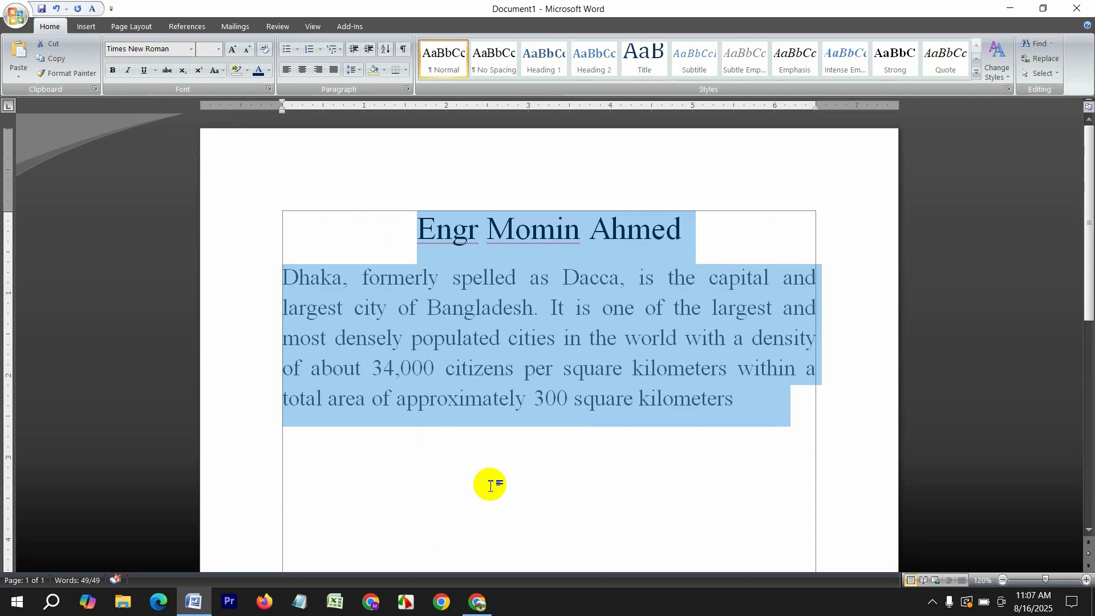
key("ctrl+b")
key("ctrl+b")
key("ctrl+i")
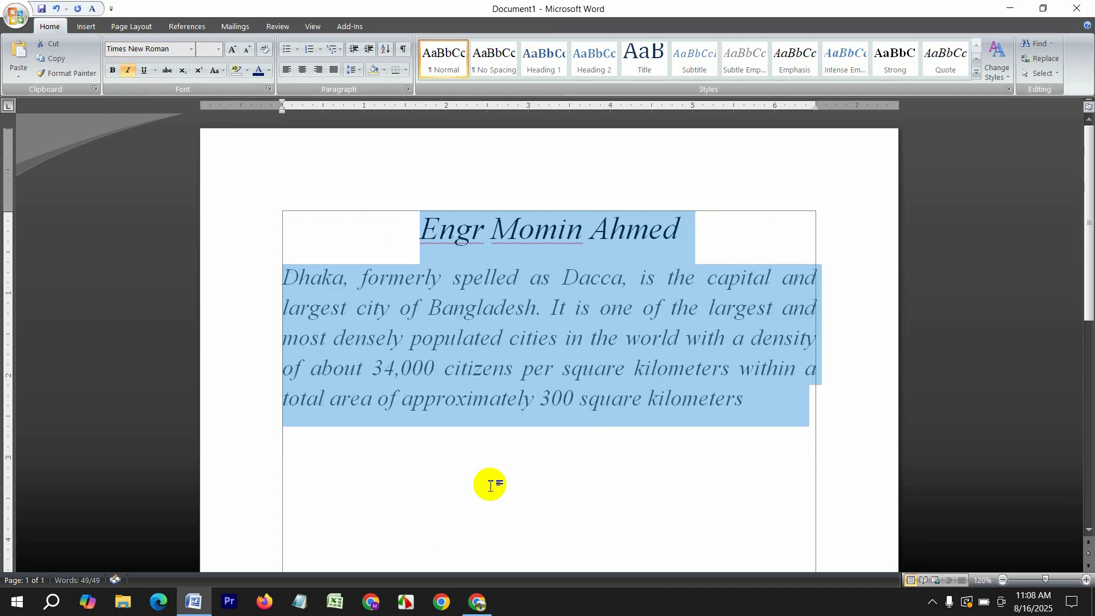
key("ctrl+i")
key("ctrl+u")
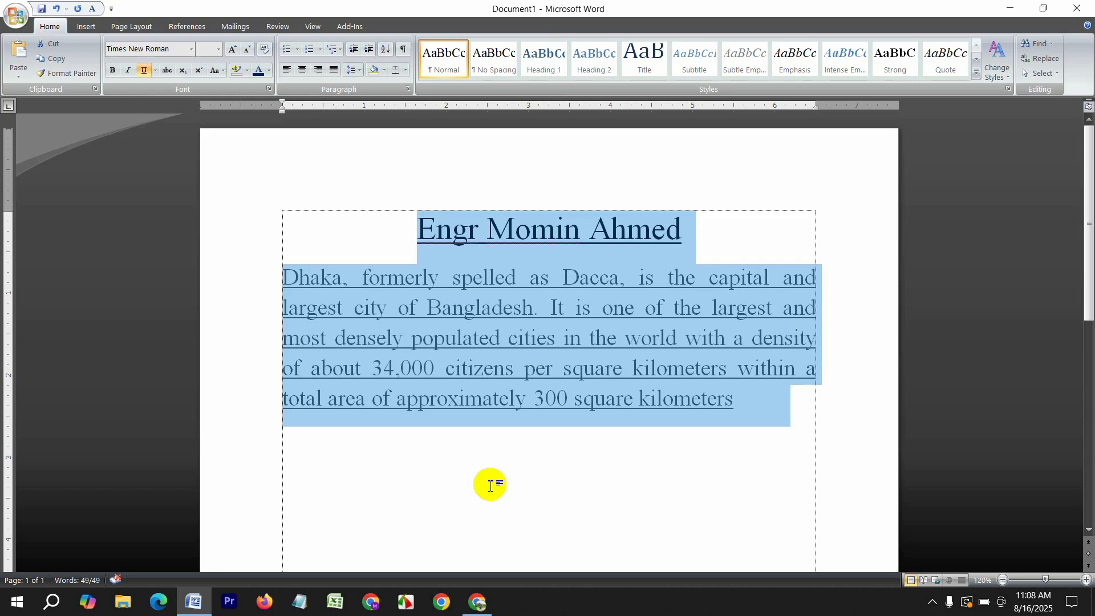
key("ctrl+u")
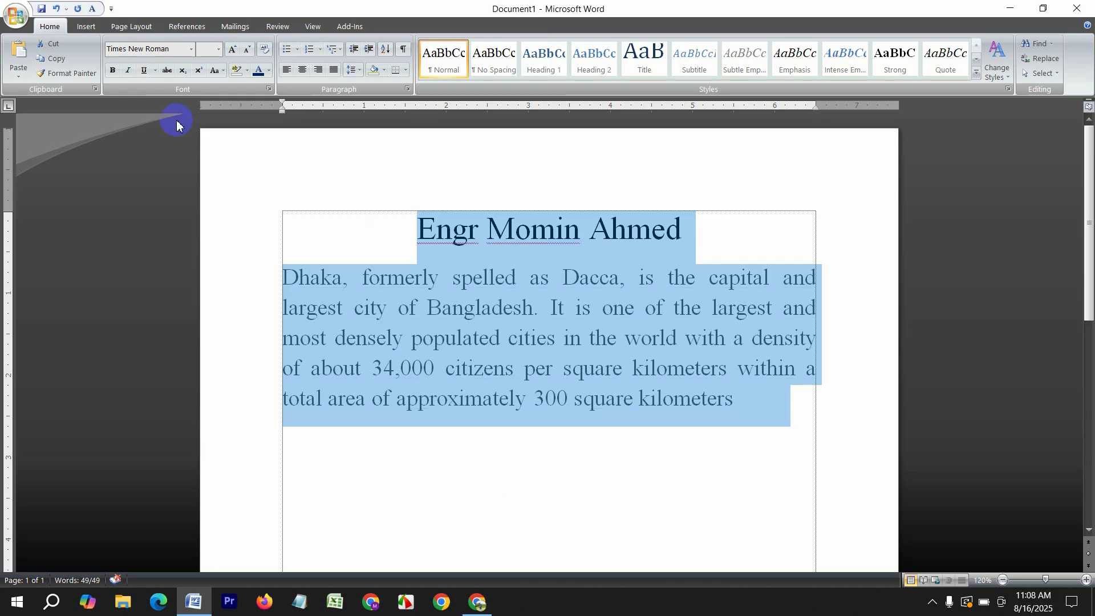
Toggle Bold and Italic on and back off, leaving the text regular
left_click(111, 71)
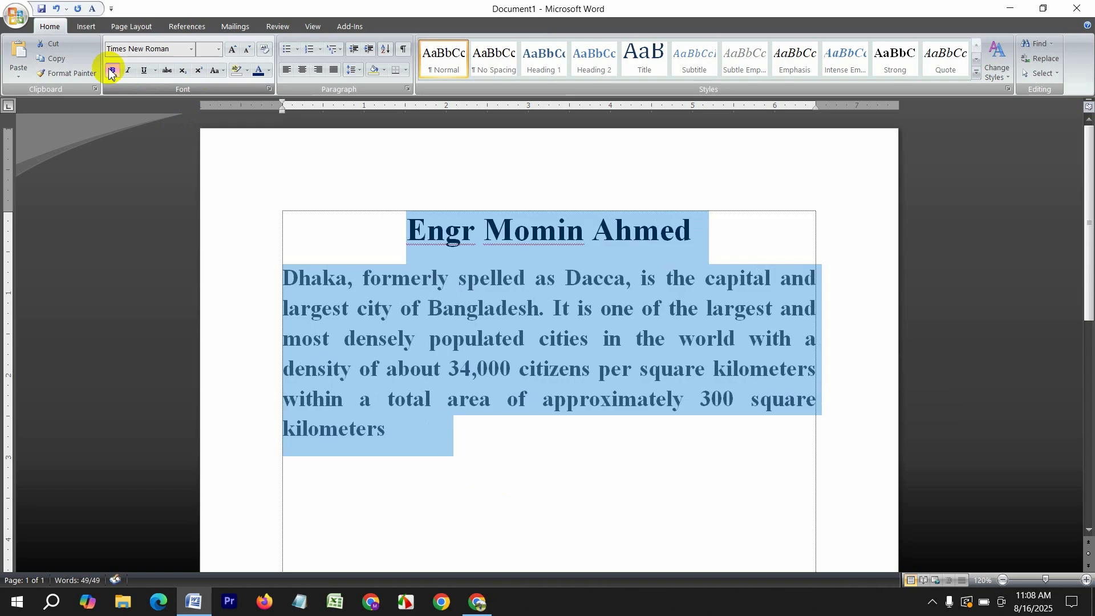
left_click(112, 71)
left_click(127, 72)
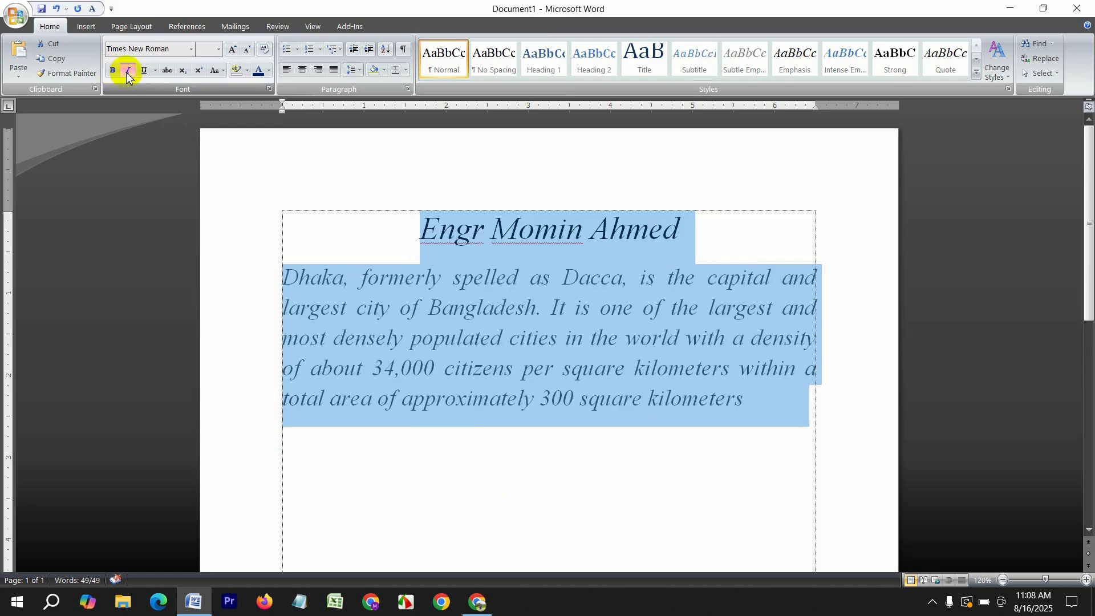
left_click(127, 73)
Apply a single underline to the heading and paragraph and show the underline styles
left_click(143, 73)
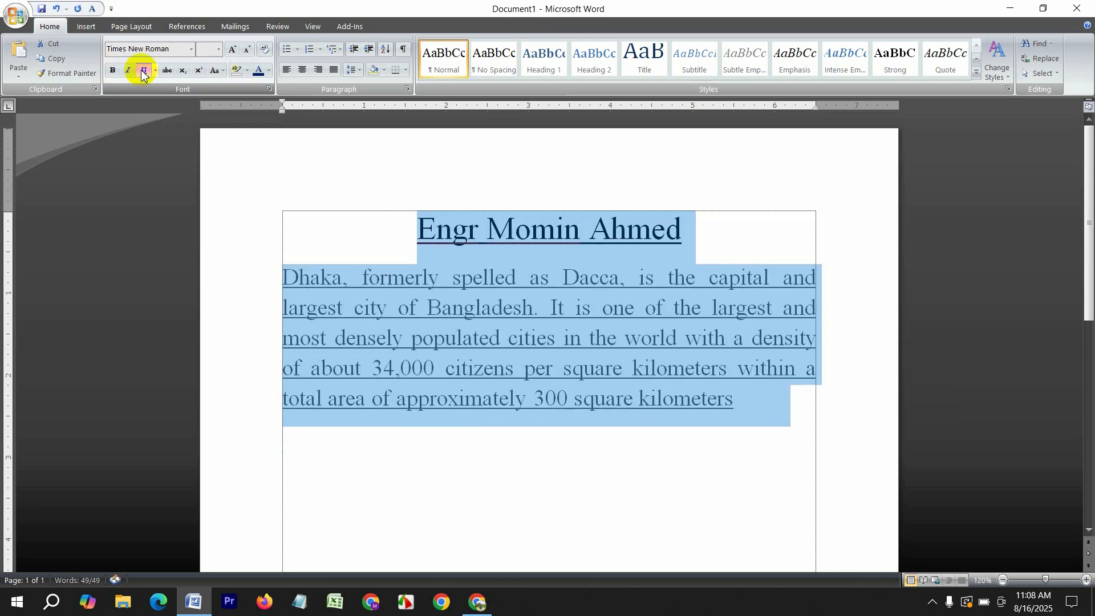
left_click(143, 73)
left_click(144, 73)
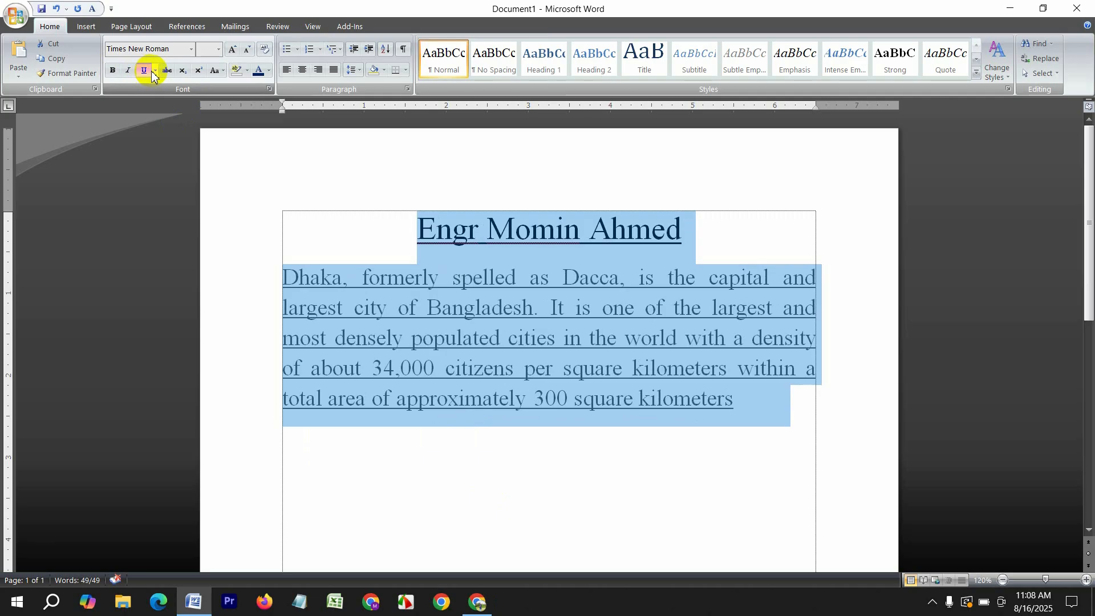
left_click(154, 71)
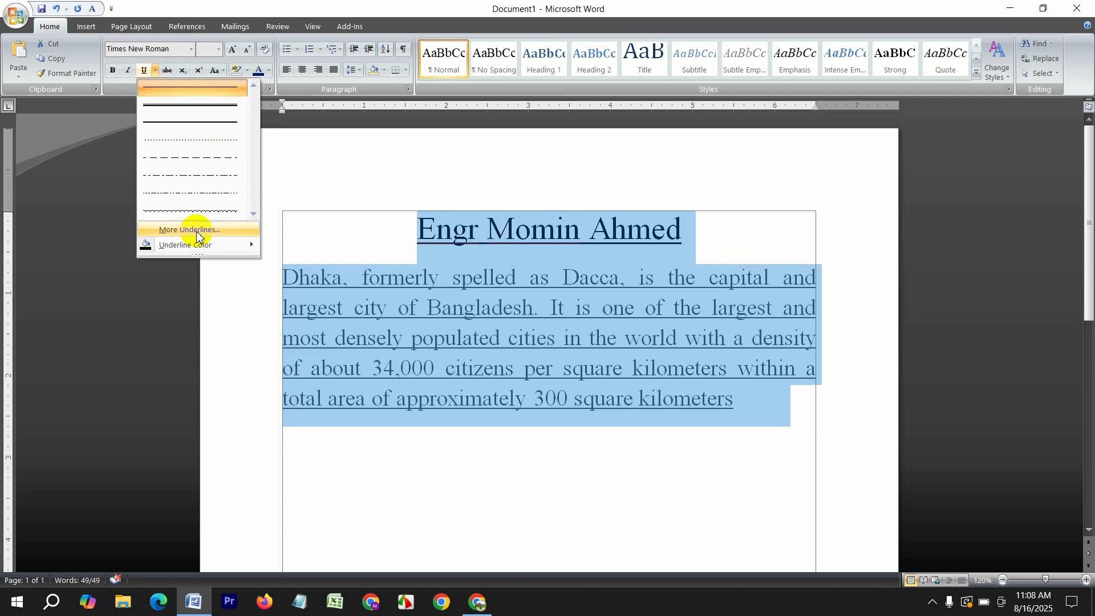
Give the underline a red colour in the Font dialog, then remove the underline entirely
left_click(197, 230)
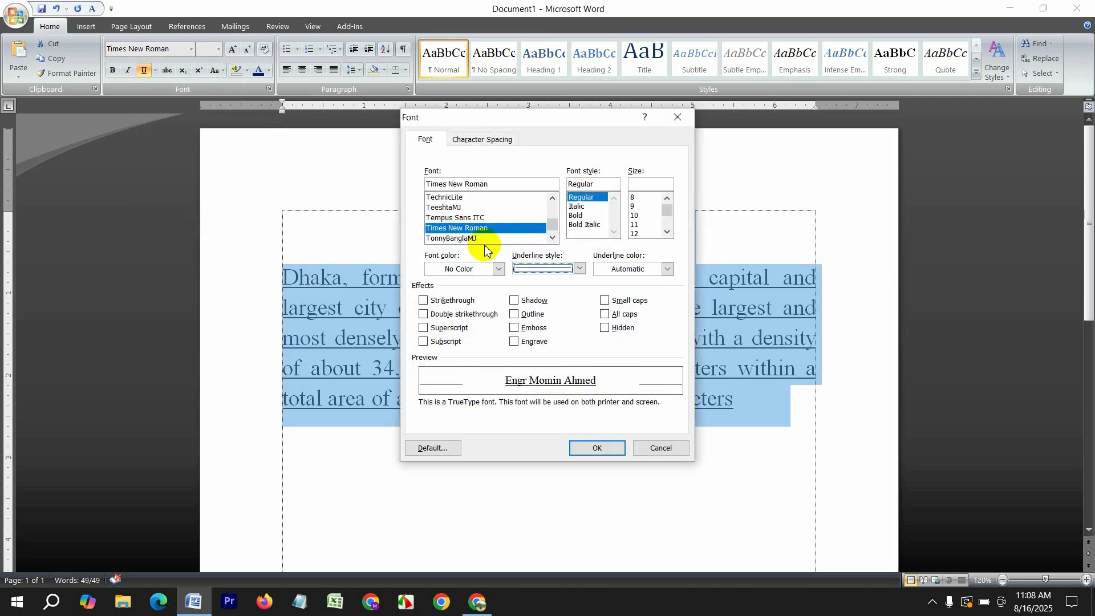
left_click(535, 269)
scroll(548, 322, "down", 3)
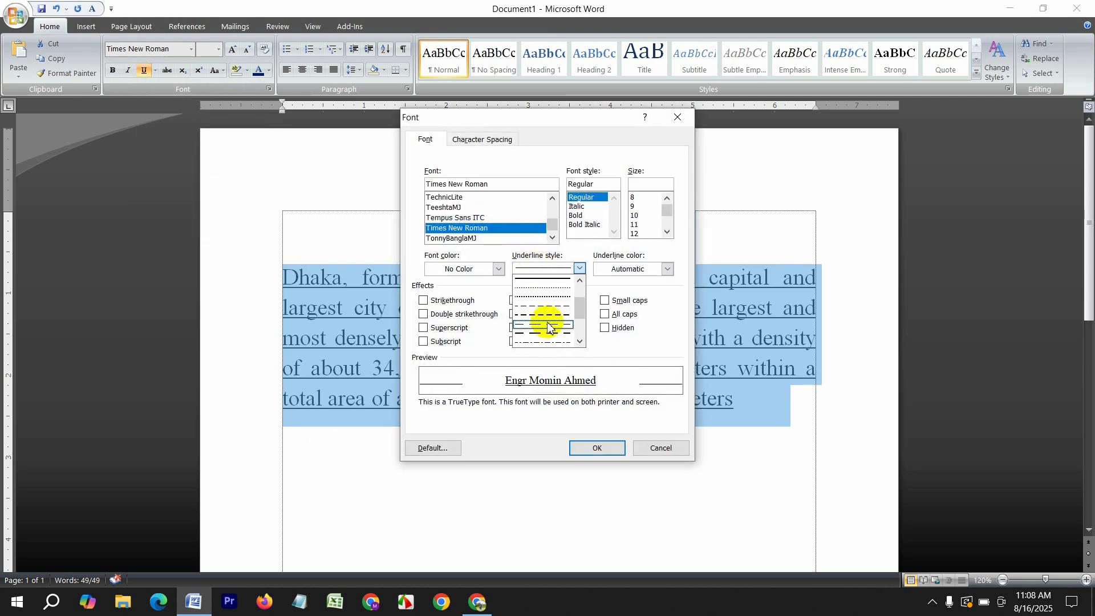
left_click(643, 267)
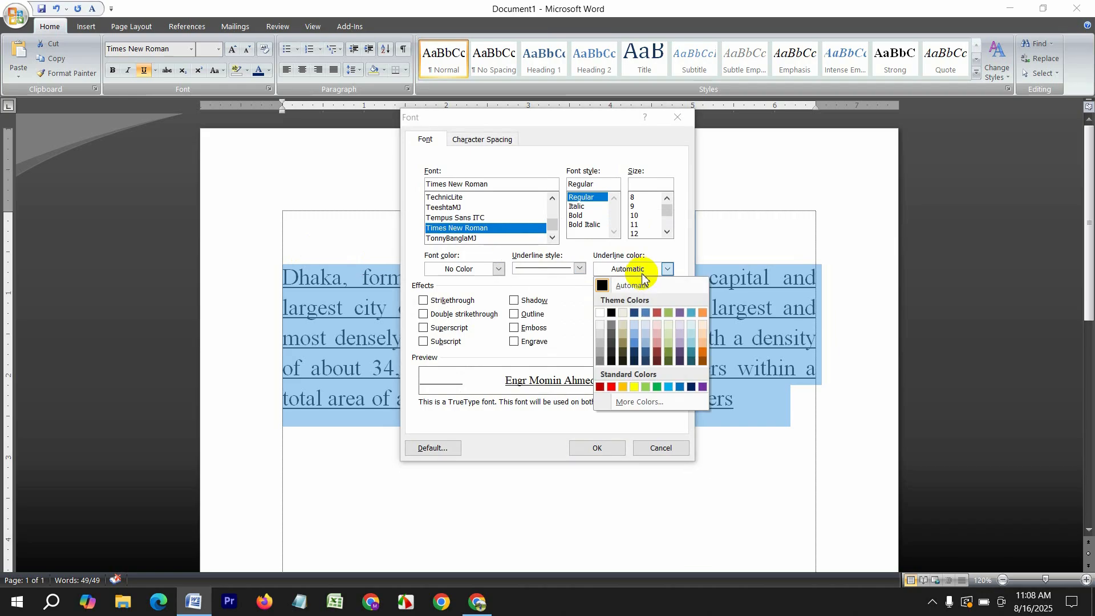
left_click(613, 388)
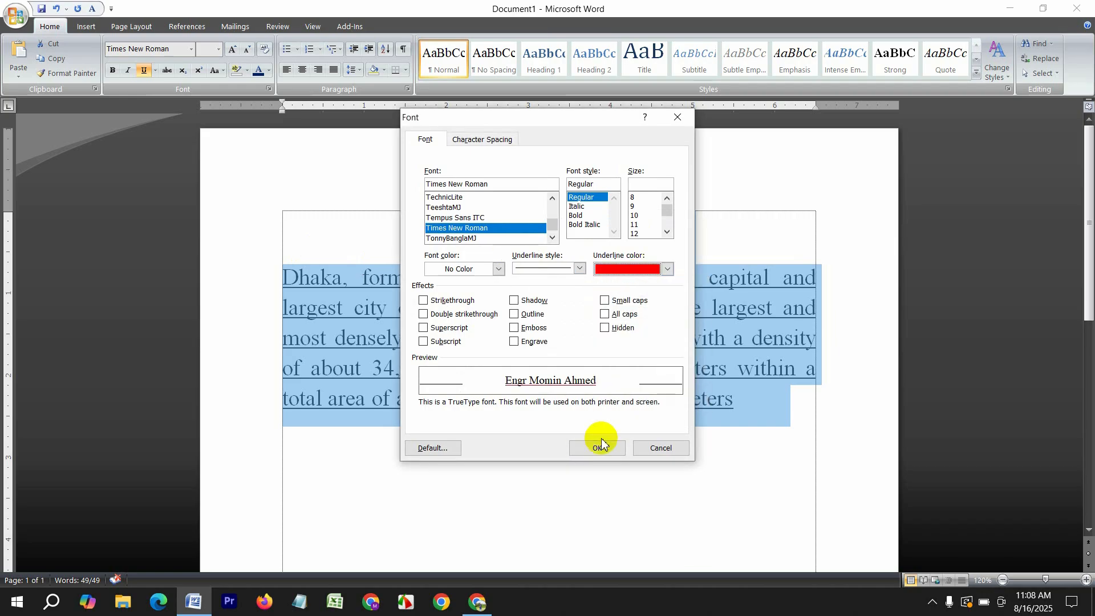
left_click(595, 447)
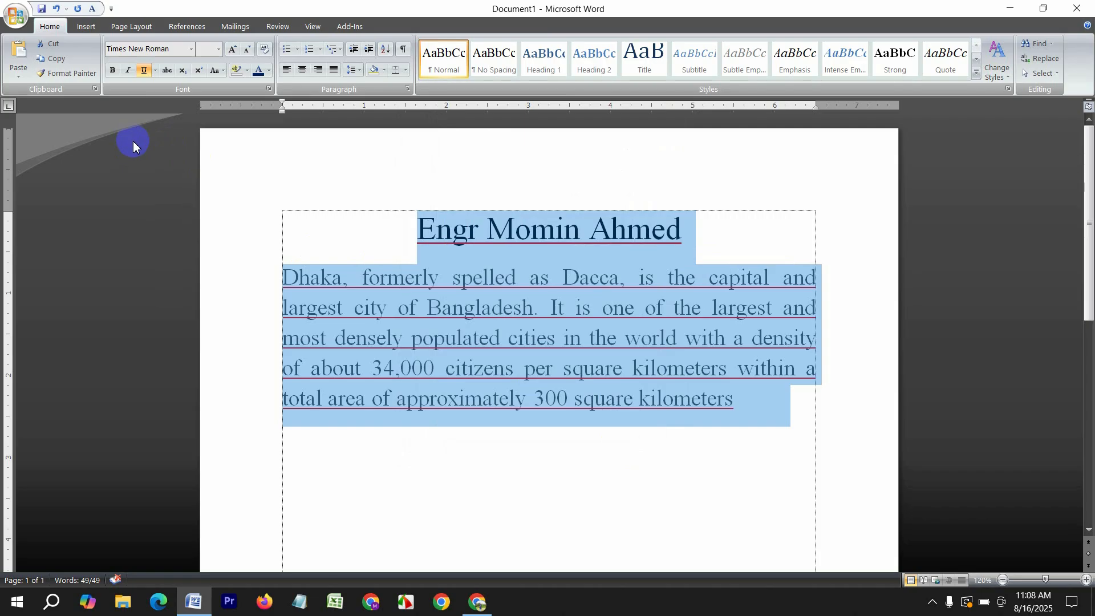
left_click(146, 71)
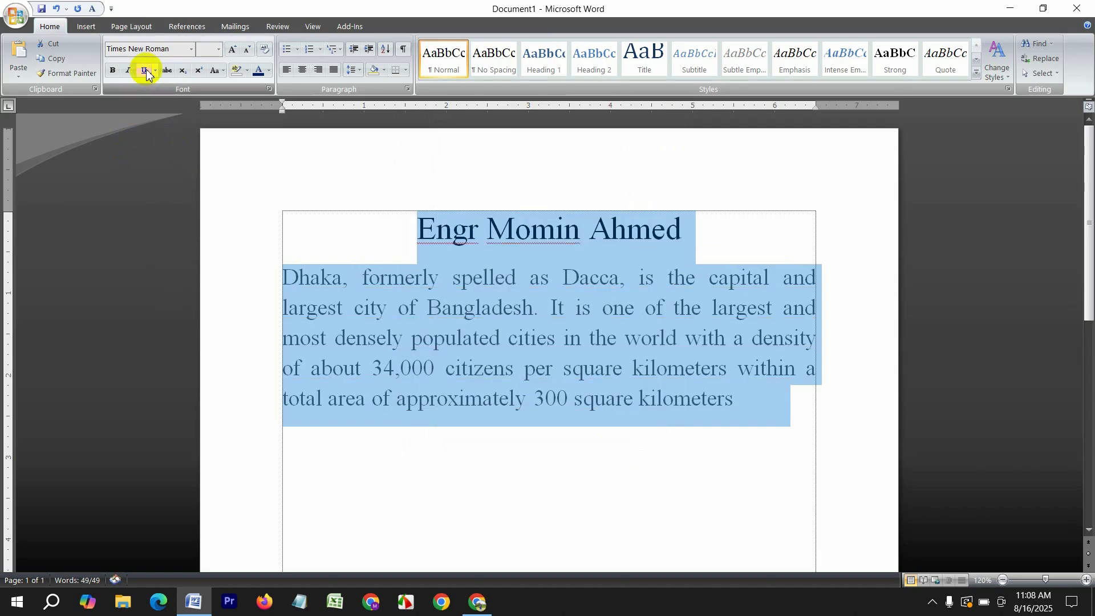
left_click(720, 406)
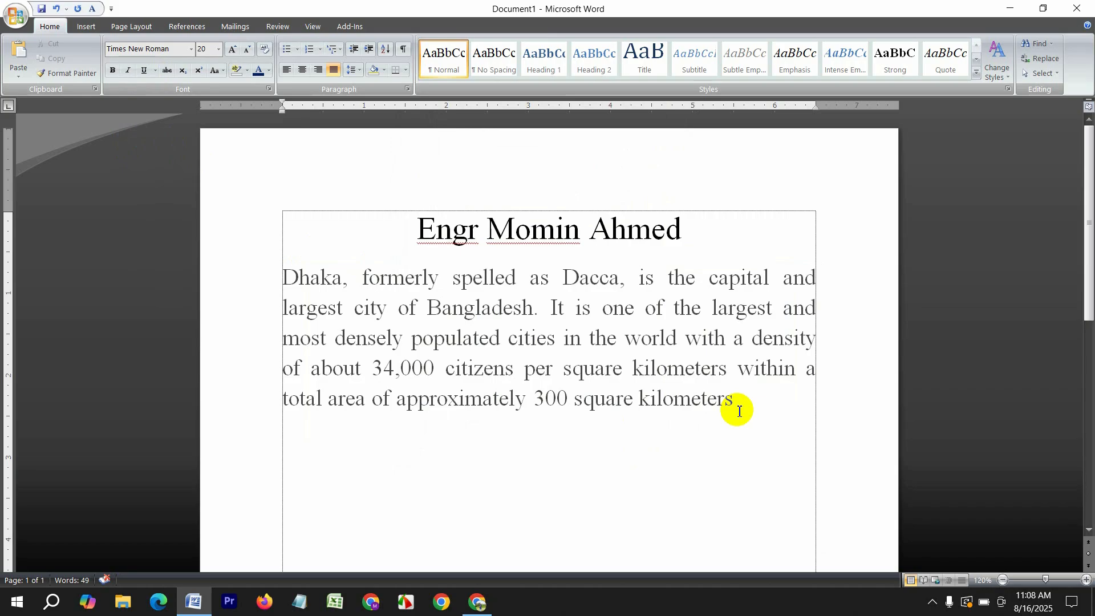
Preview several fonts on all the text, then keep Times New Roman
key("ctrl+a")
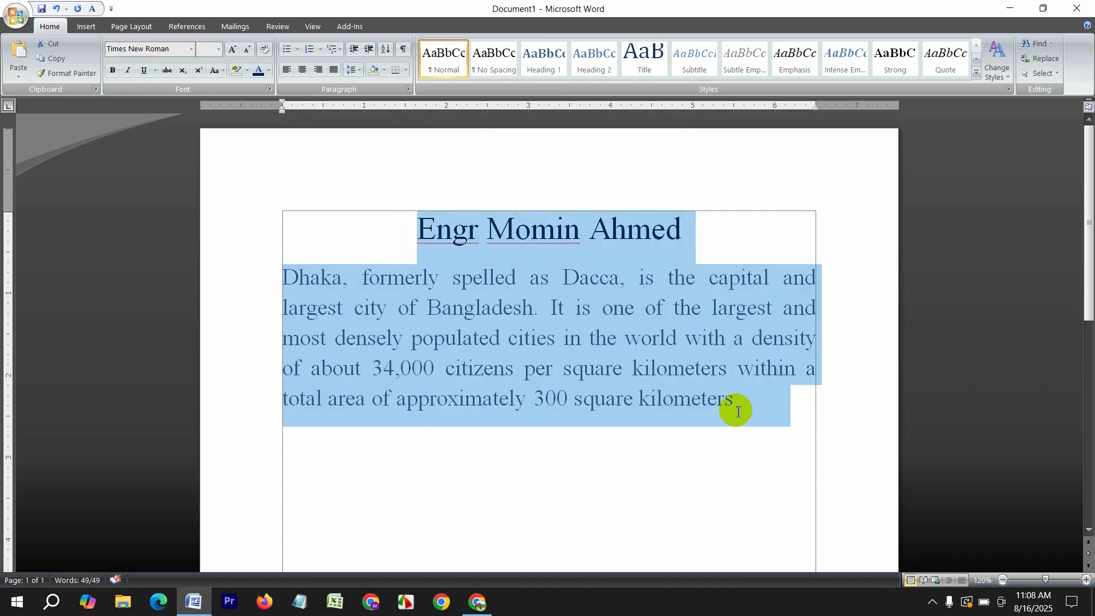
left_click(192, 50)
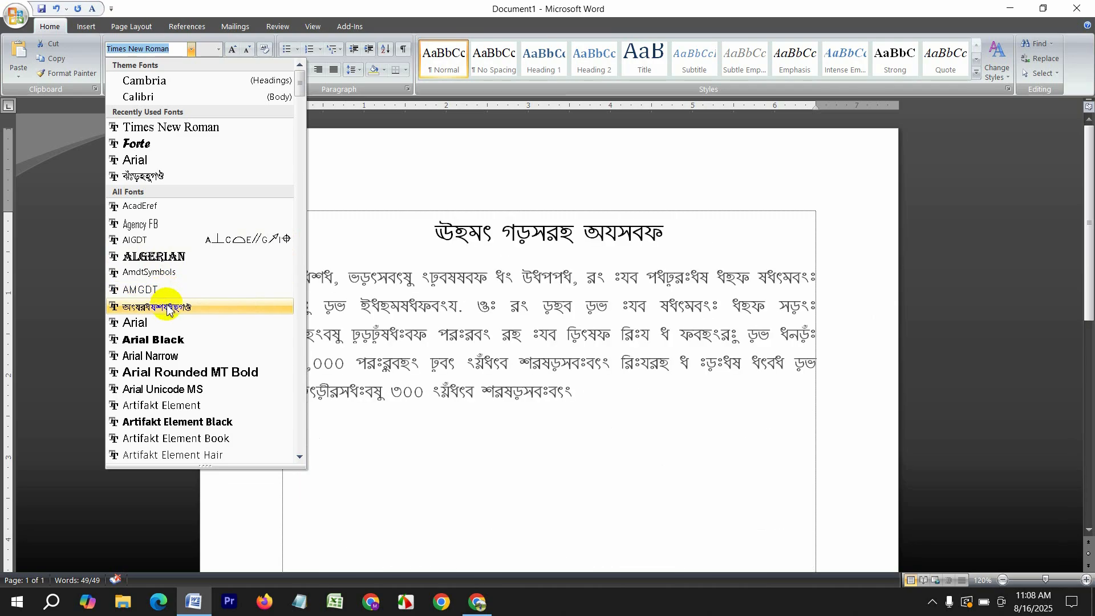
scroll(166, 319, "down", 1)
key("Down")
key("Down")
key("Down")
key("Down")
key("Down")
key("Down")
key("Down")
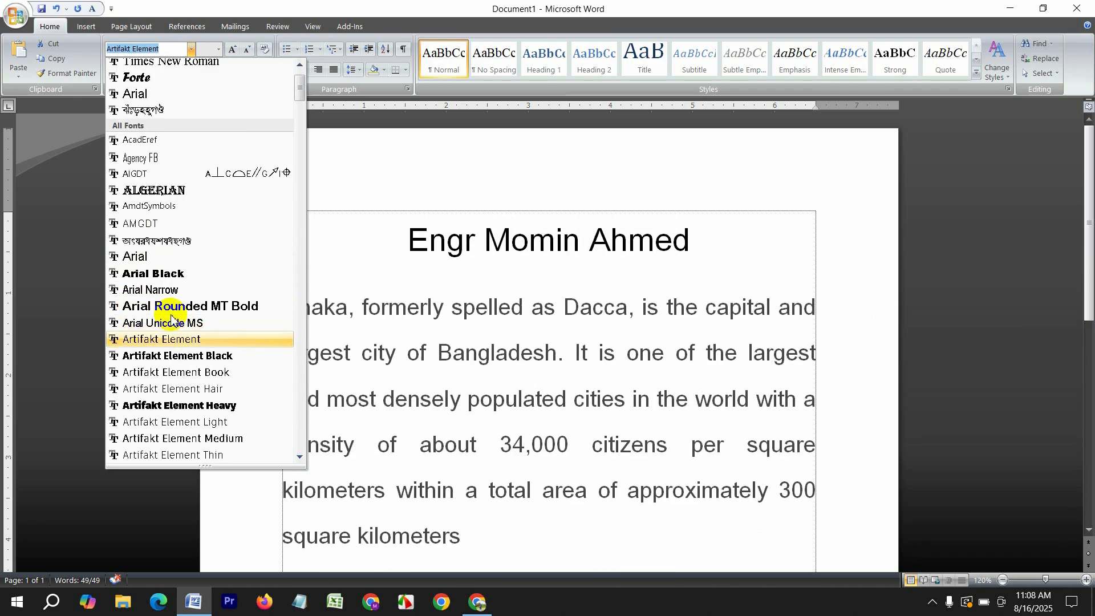
key("Down")
key("Down")
key("Down")
key("Down")
key("Down")
key("Down")
key("Down")
key("Down")
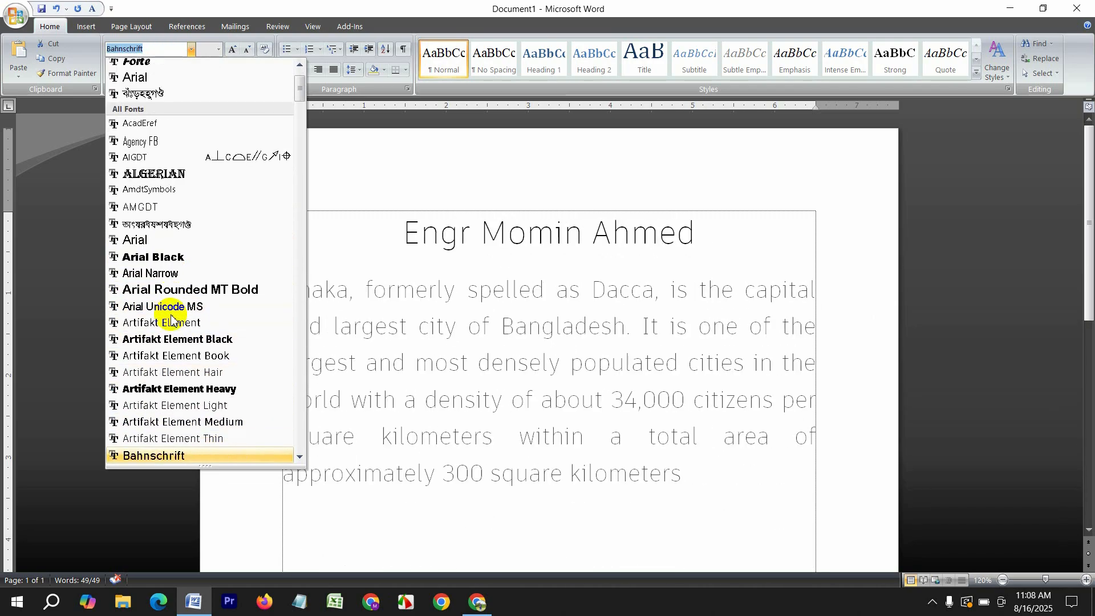
key("Down")
key("Down")
key("Down")
key("Down")
key("Down")
key("Down")
key("Down")
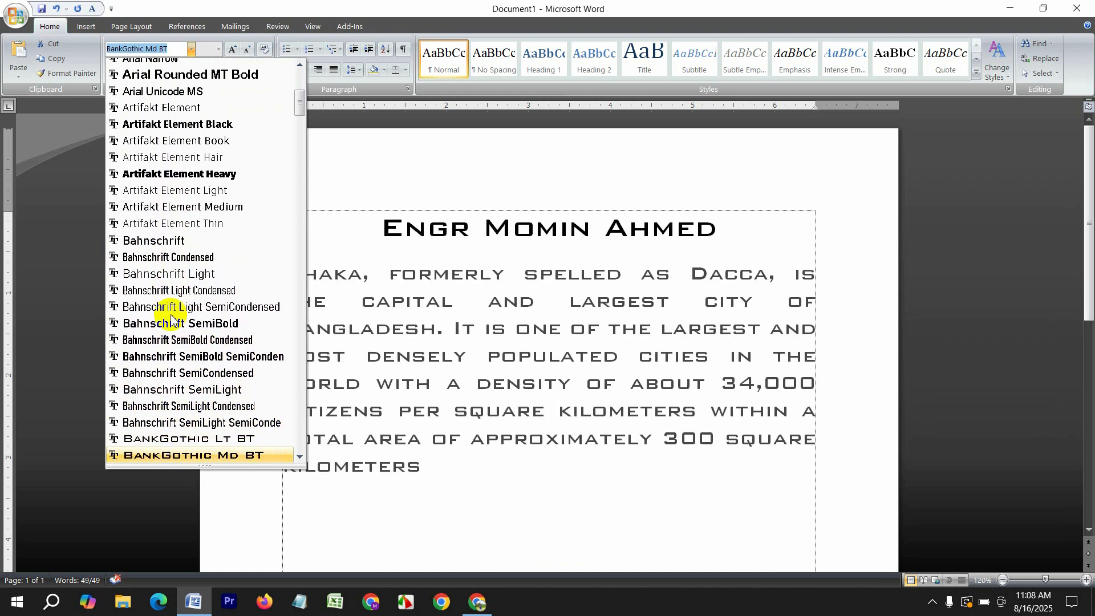
key("Home")
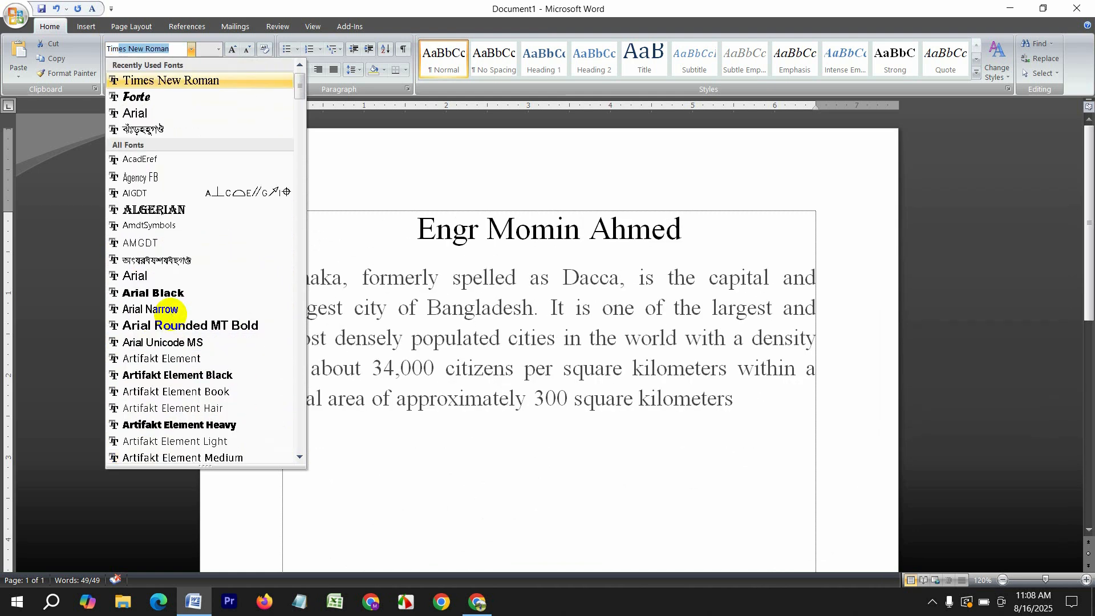
key("Return")
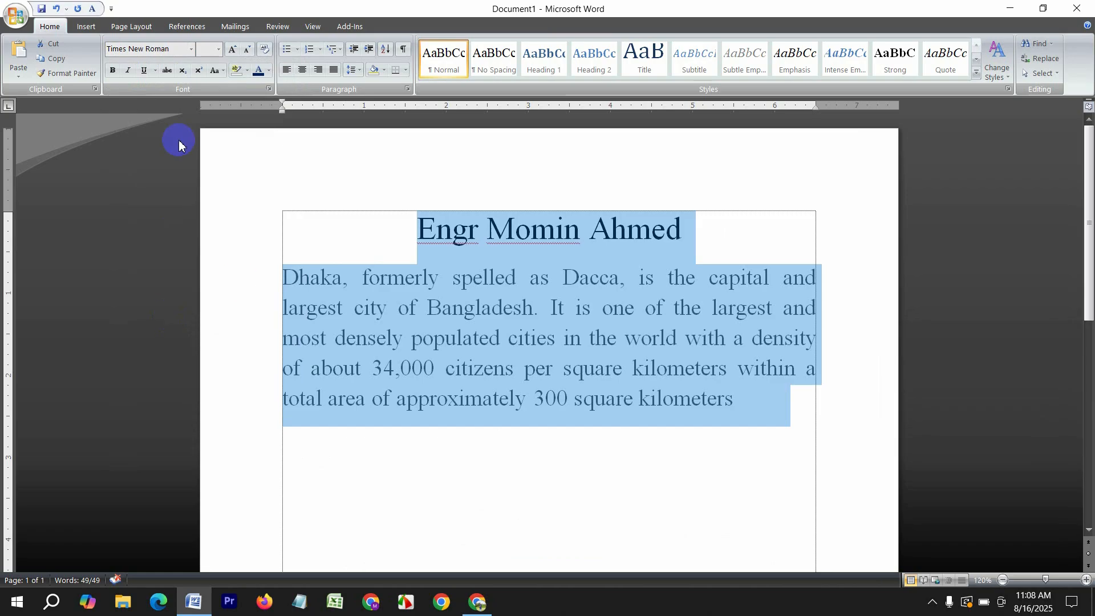
left_click(191, 49)
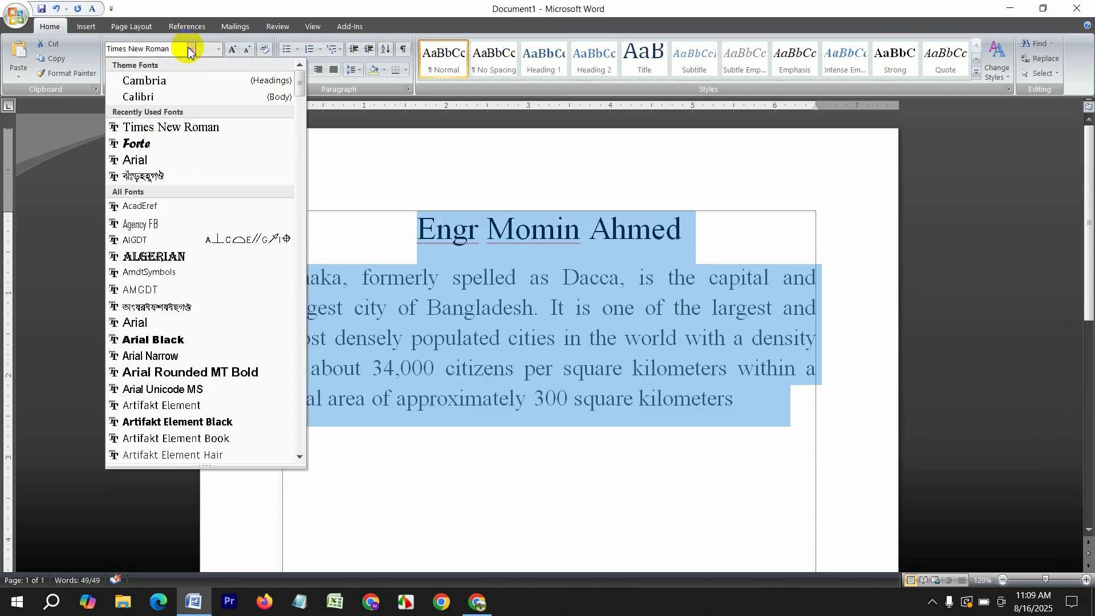
Set all the selected text to 14 pt
left_click(189, 50)
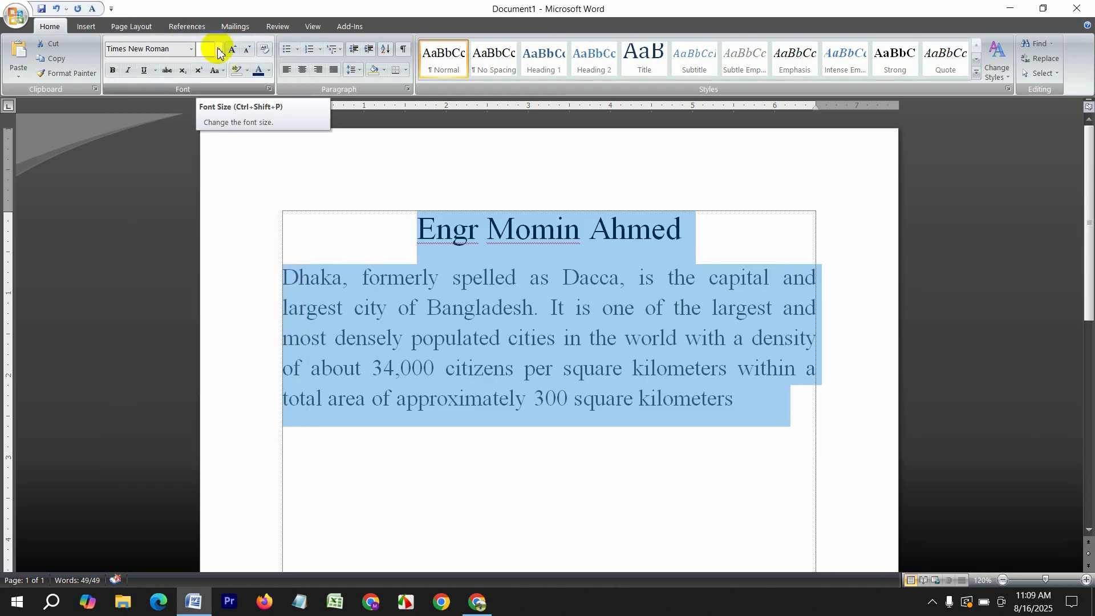
left_click(219, 51)
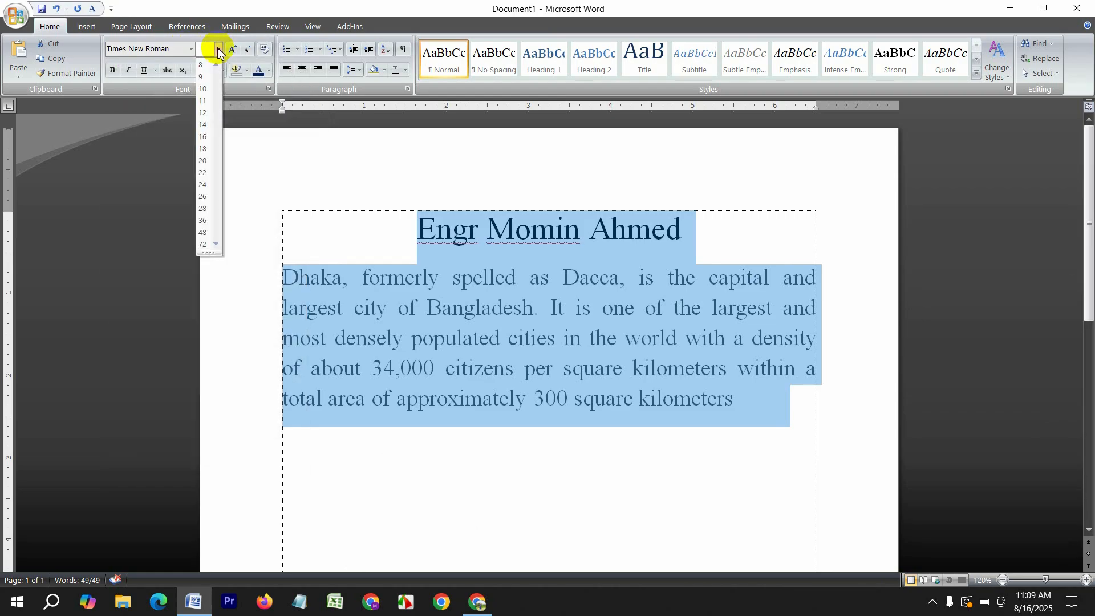
left_click(204, 125)
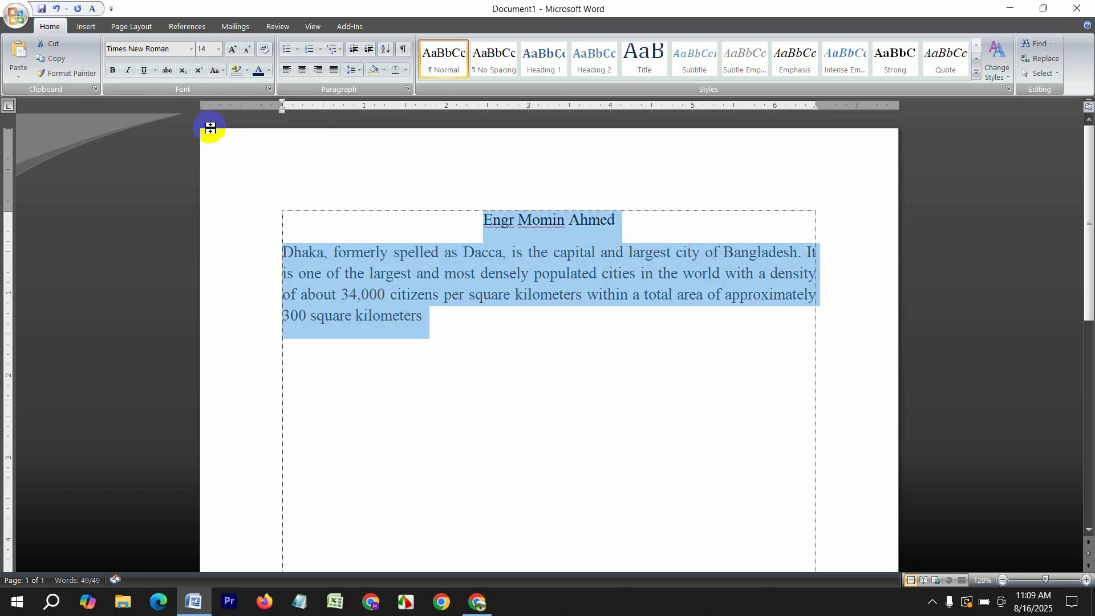
Adjust the size with Grow/Shrink Font and settle on 25 pt
left_click(232, 50)
left_click(232, 50)
left_click(233, 49)
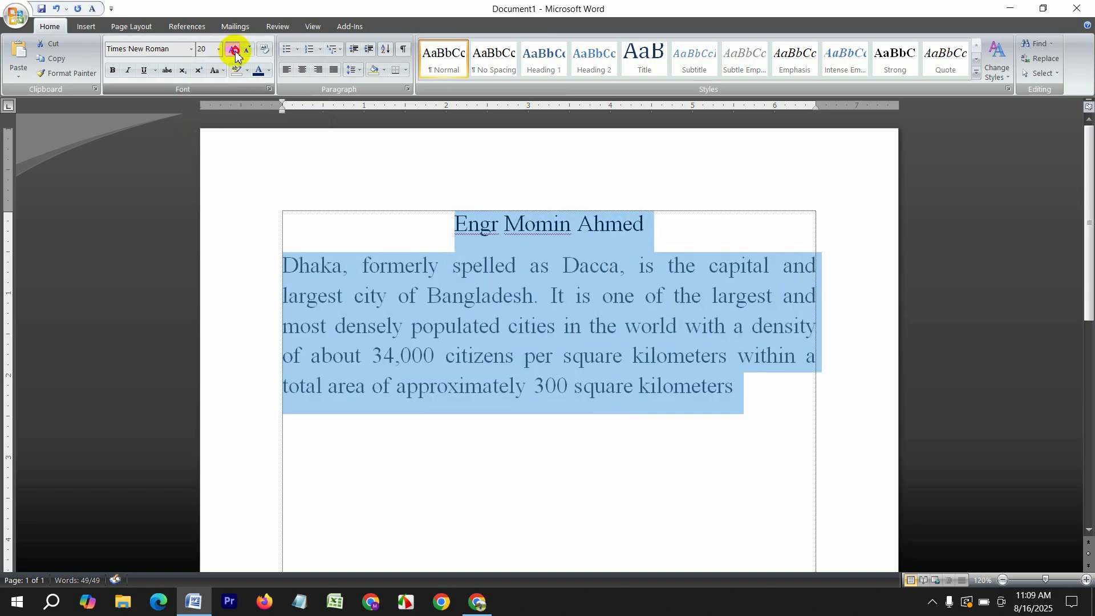
left_click(232, 50)
left_click(247, 50)
left_click(247, 49)
left_click(248, 50)
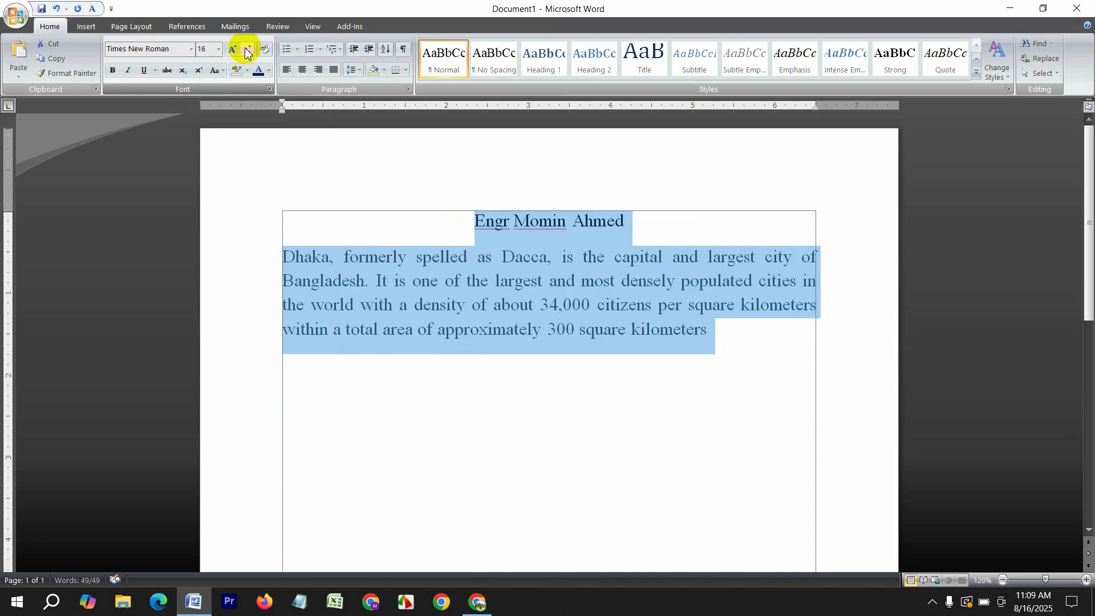
left_click(234, 51)
left_click(233, 50)
left_click(233, 50)
left_click(233, 51)
left_click(234, 51)
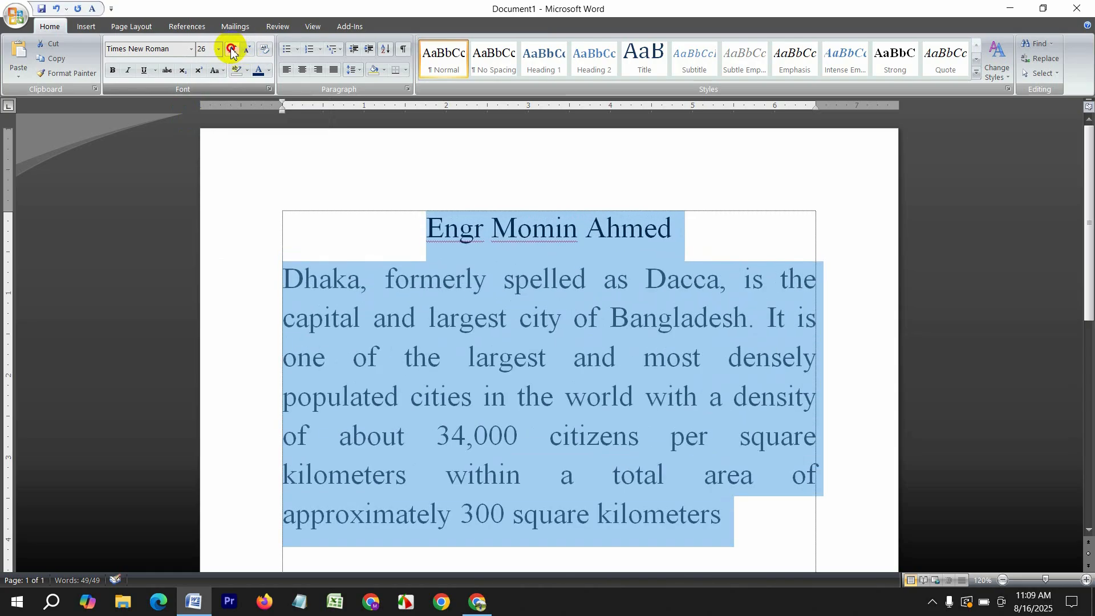
left_click(233, 50)
left_click(247, 50)
left_click(247, 50)
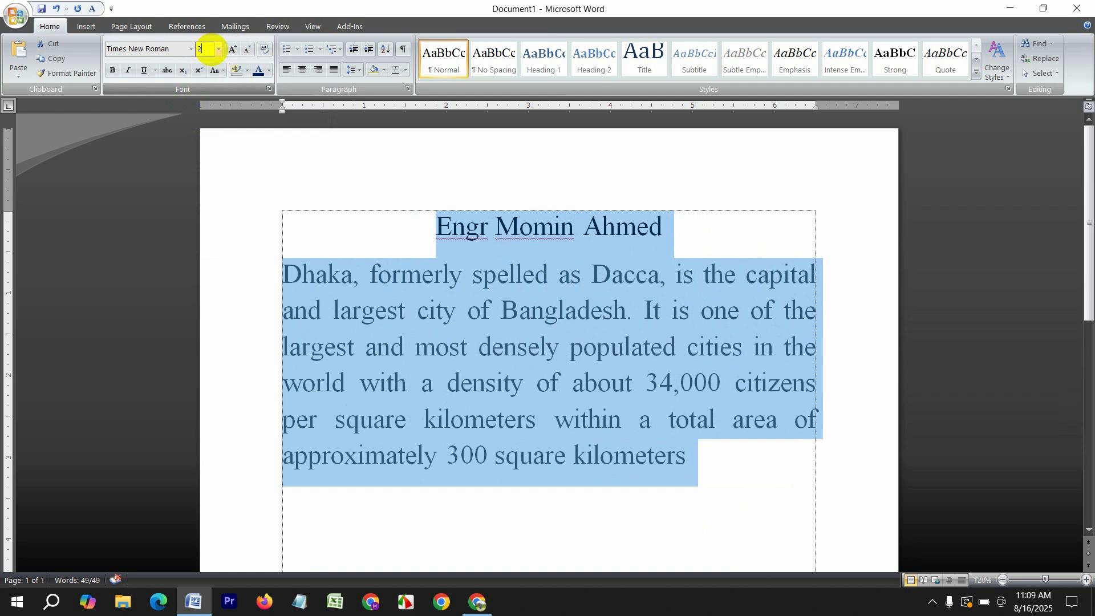
key("Return")
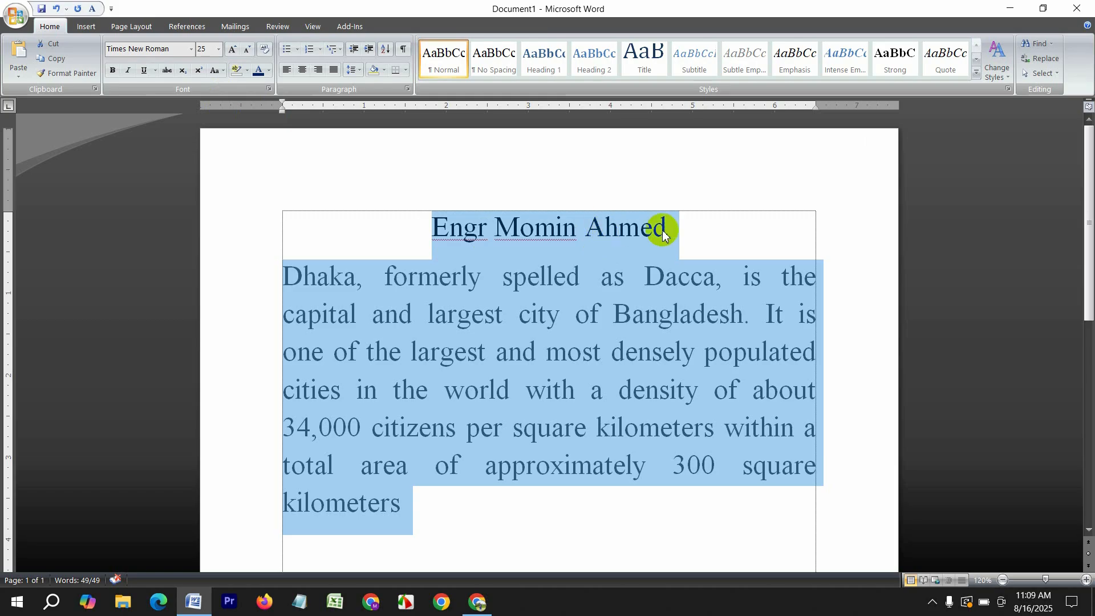
Select the name heading and make it bold
left_click(694, 233)
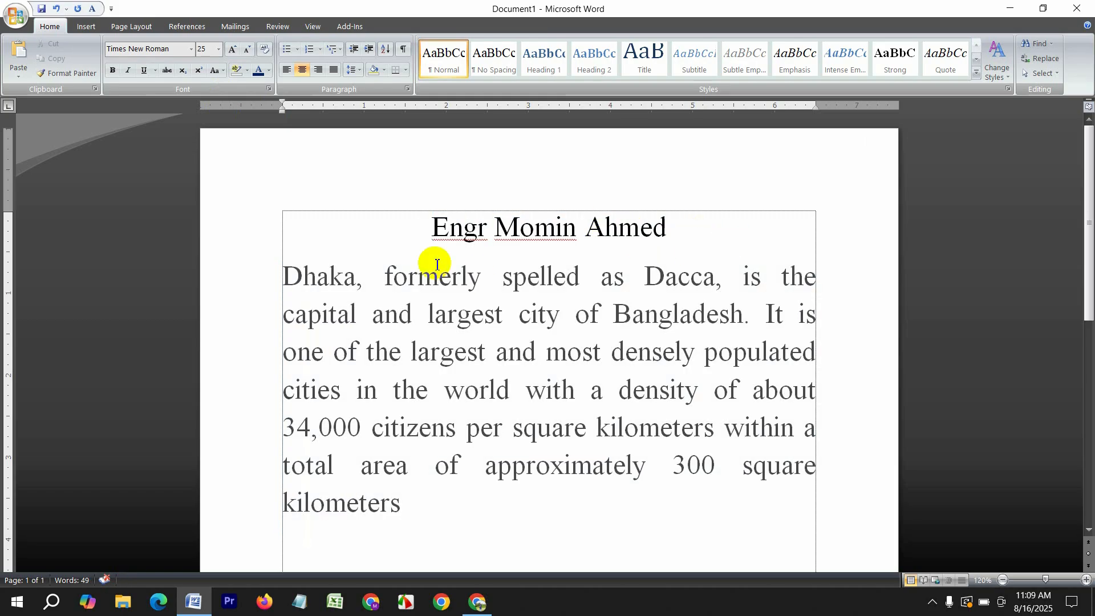
left_click_drag(685, 225, 418, 217)
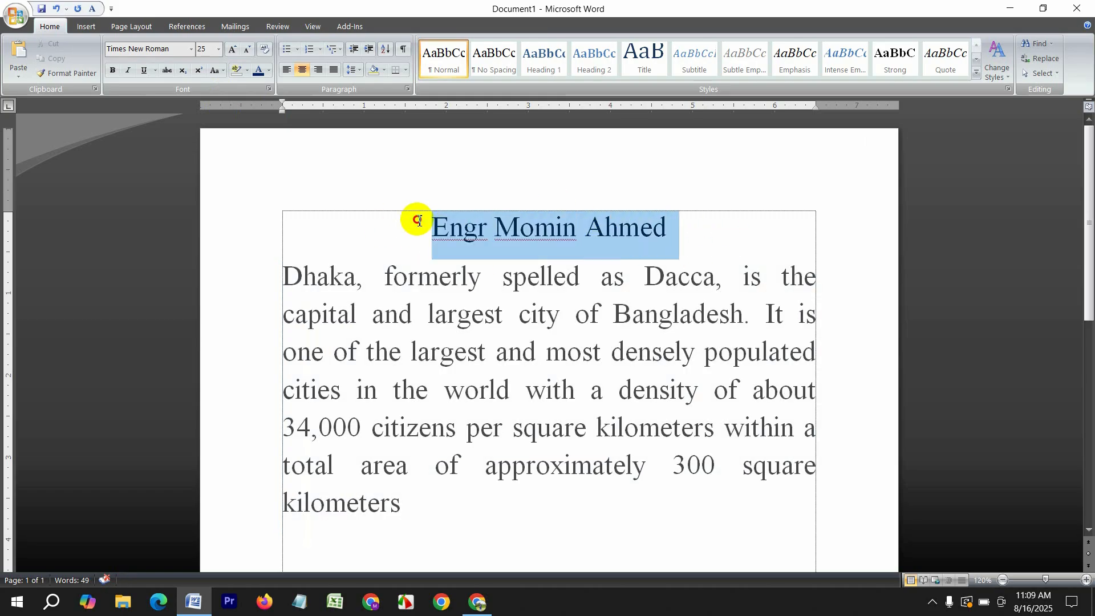
left_click(113, 71)
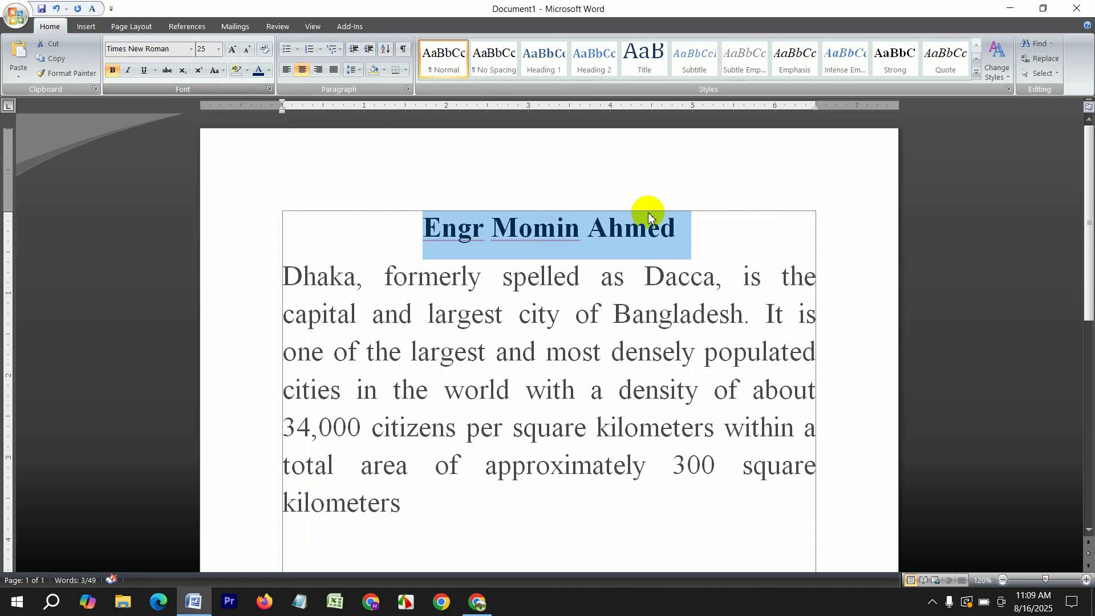
left_click(698, 229)
triple_click(645, 229)
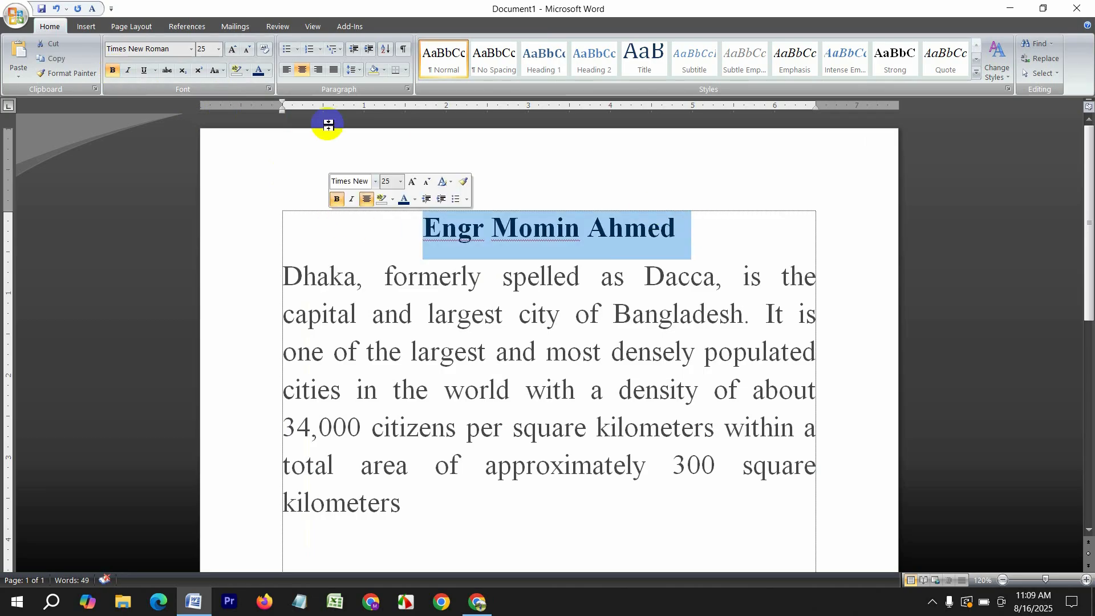
left_click(287, 70)
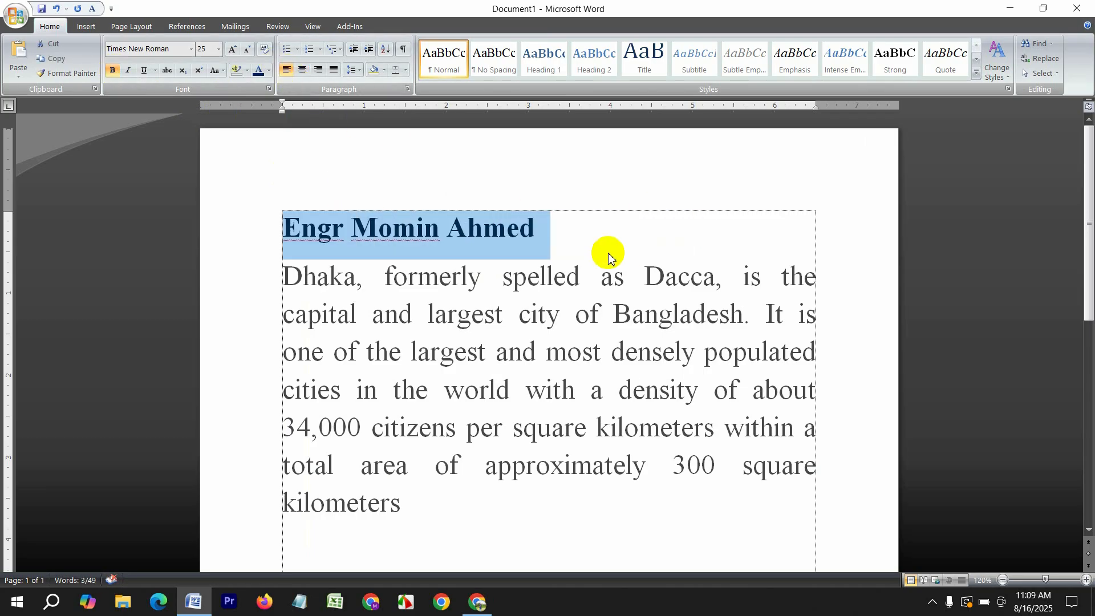
left_click(521, 227)
left_click_drag(552, 232, 252, 211)
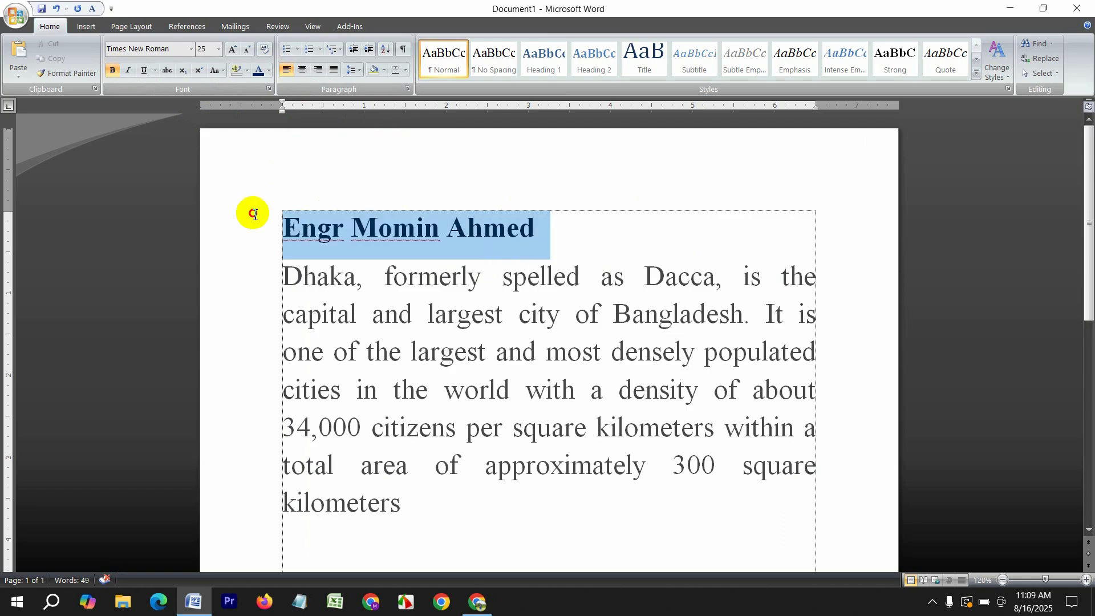
left_click(302, 69)
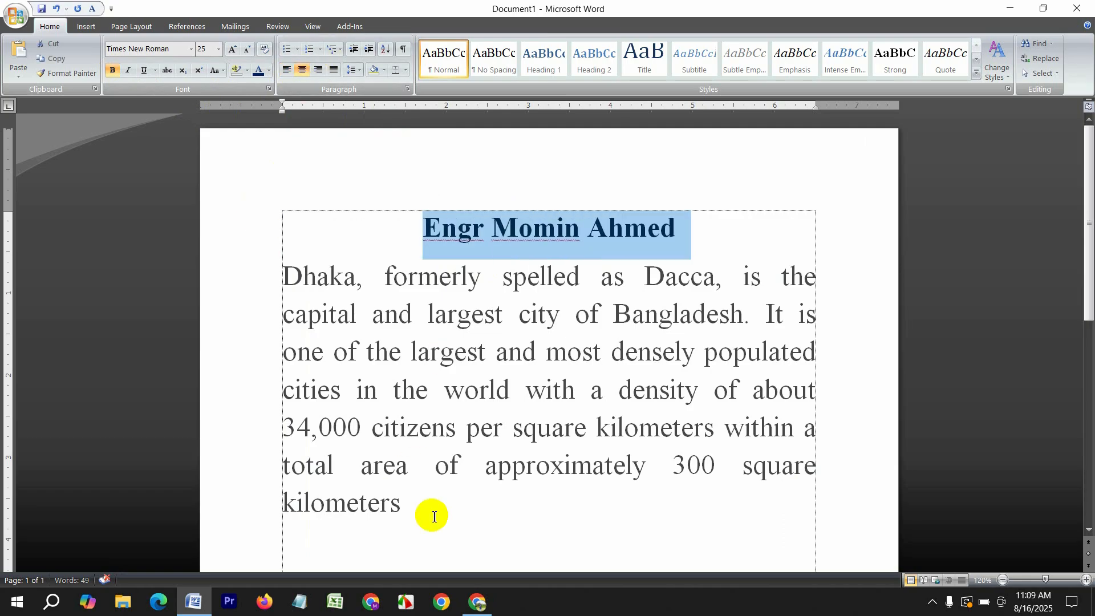
left_click_drag(430, 523, 210, 255)
left_click(214, 256)
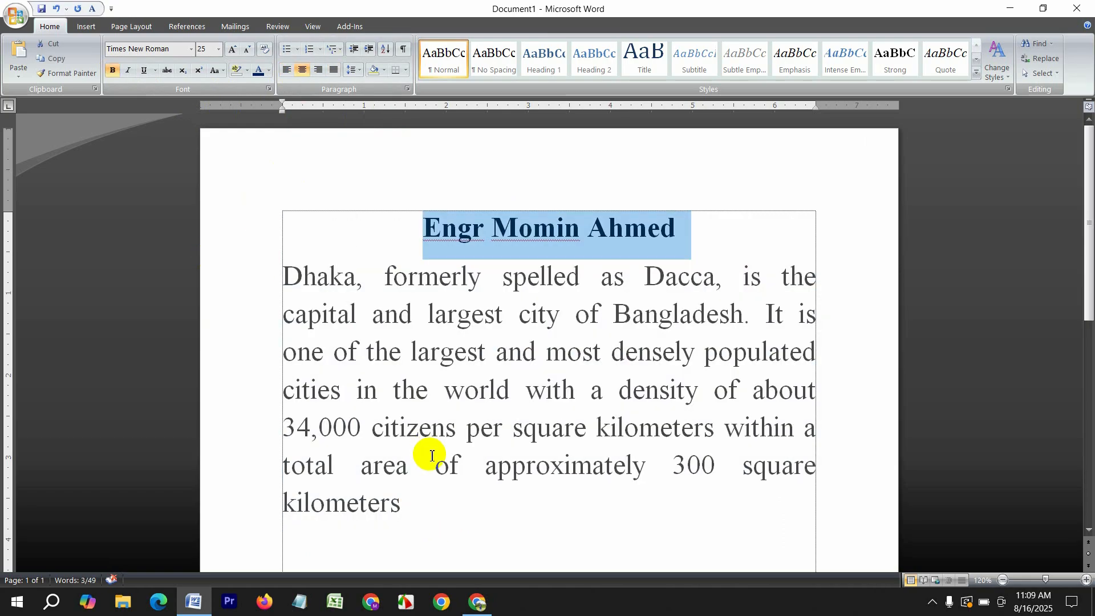
left_click_drag(408, 506, 255, 284)
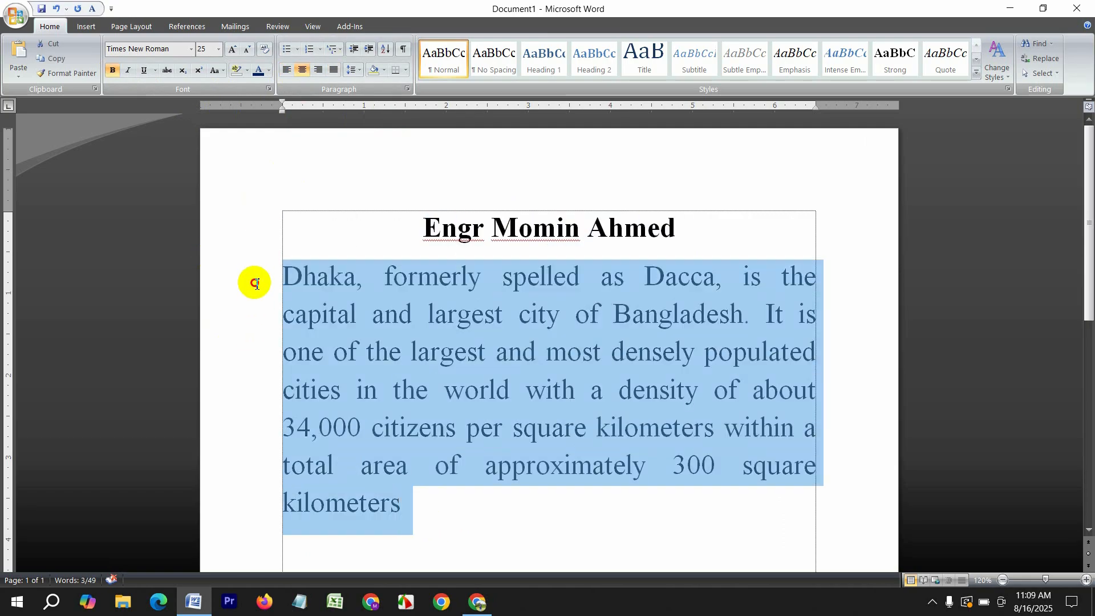
left_click(287, 69)
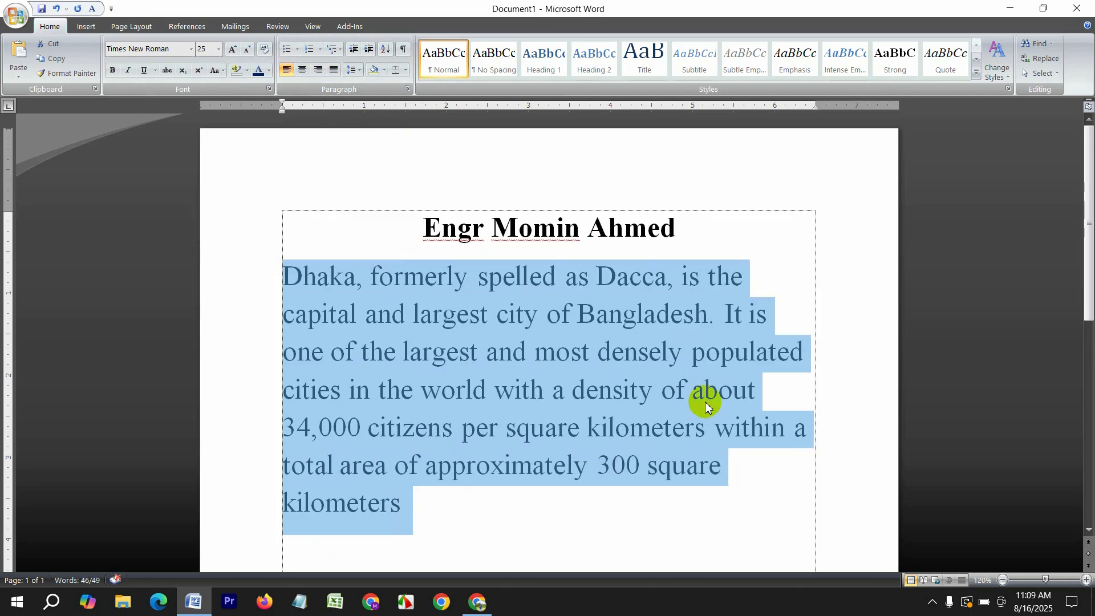
left_click(302, 71)
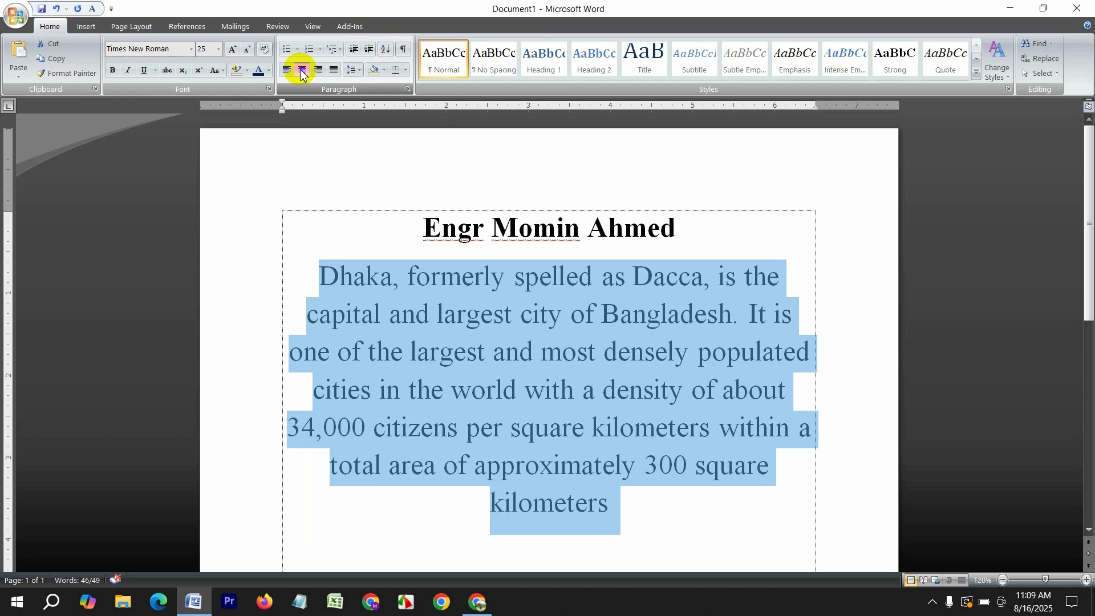
left_click(334, 70)
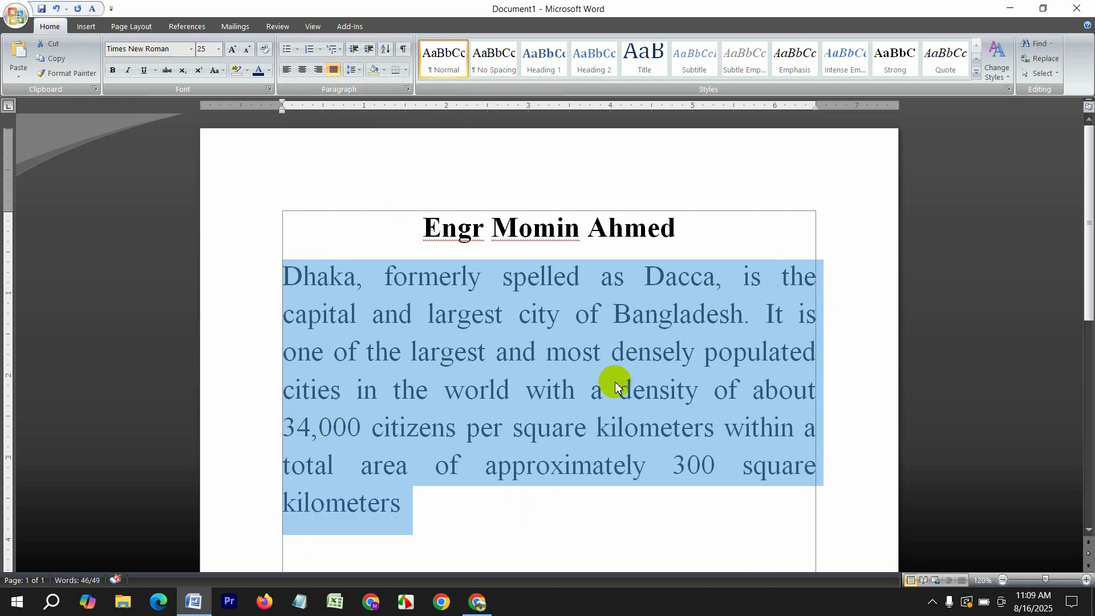
Select the name heading and set its font colour to Dark Blue
left_click(690, 228)
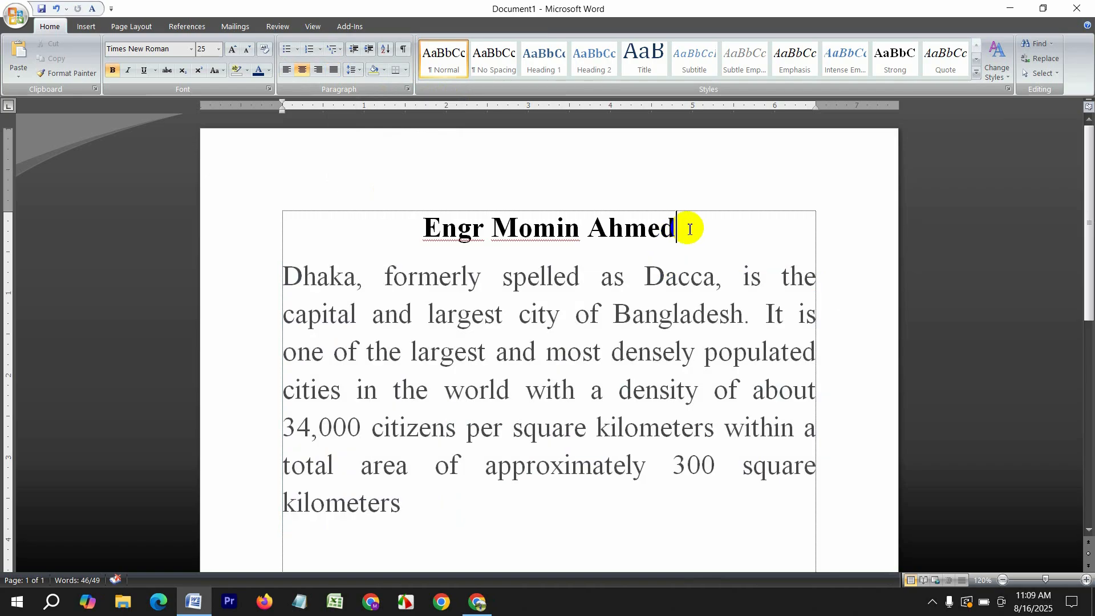
left_click_drag(692, 230, 317, 206)
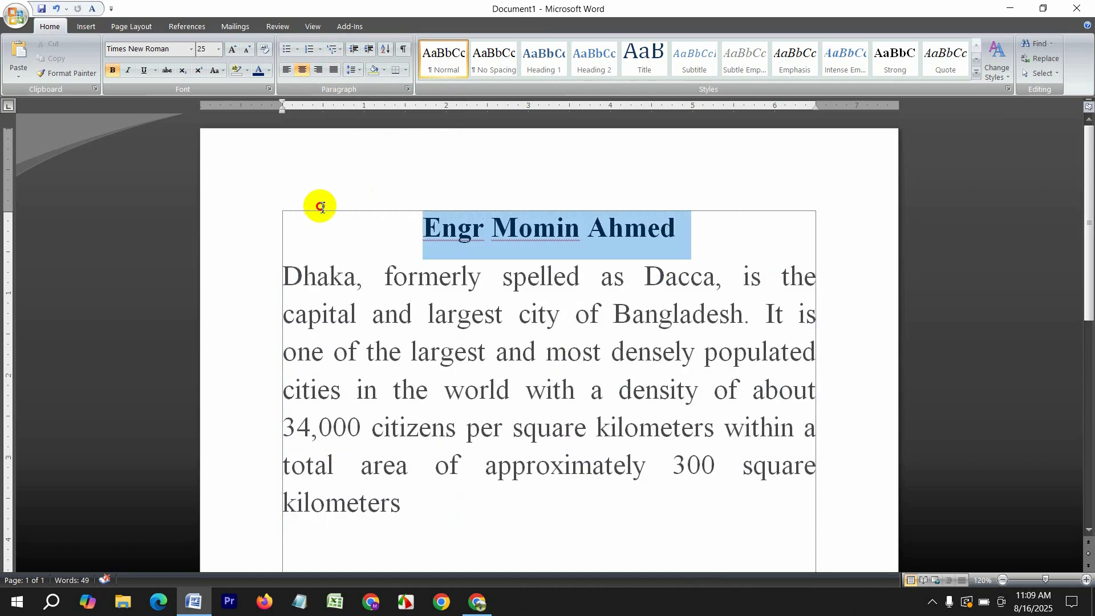
left_click(705, 236)
left_click_drag(706, 235, 311, 191)
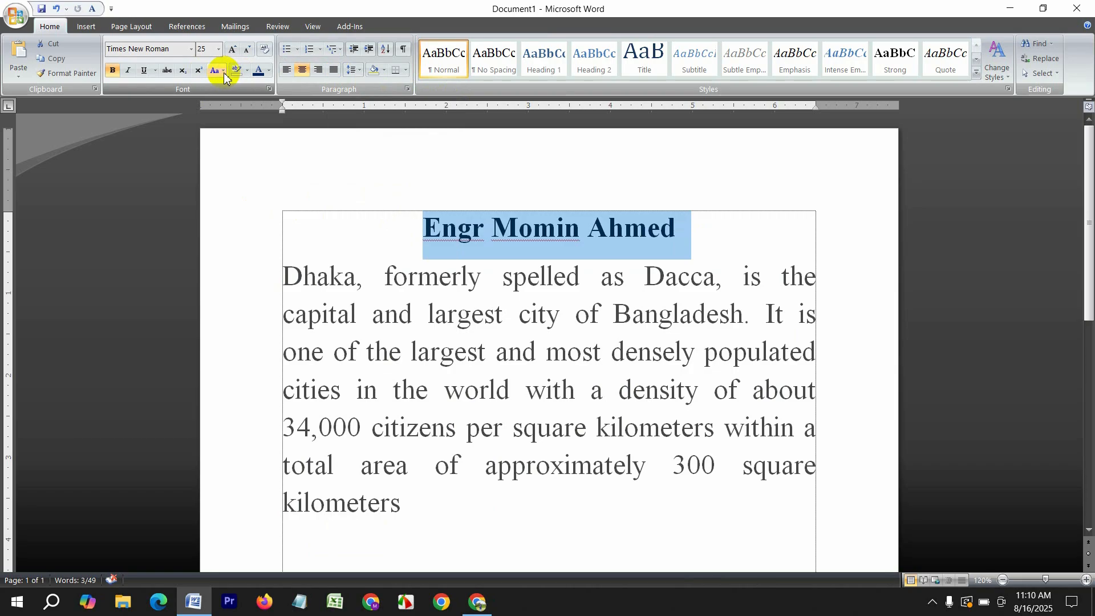
left_click(268, 71)
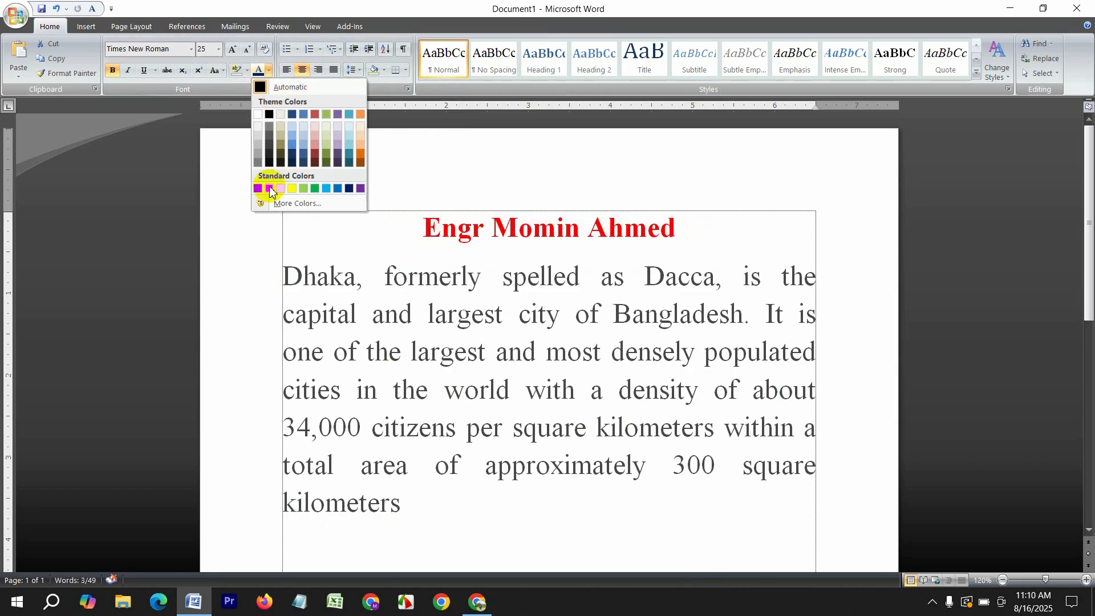
left_click(349, 188)
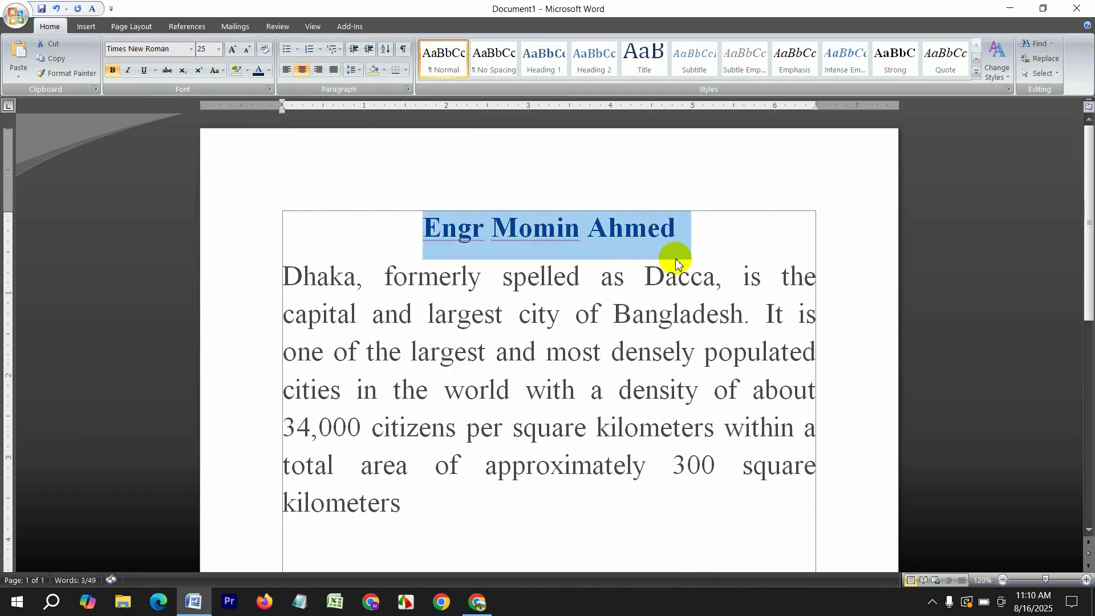
Try a custom font colour on the heading, then switch back to Dark Blue
left_click_drag(712, 238, 284, 228)
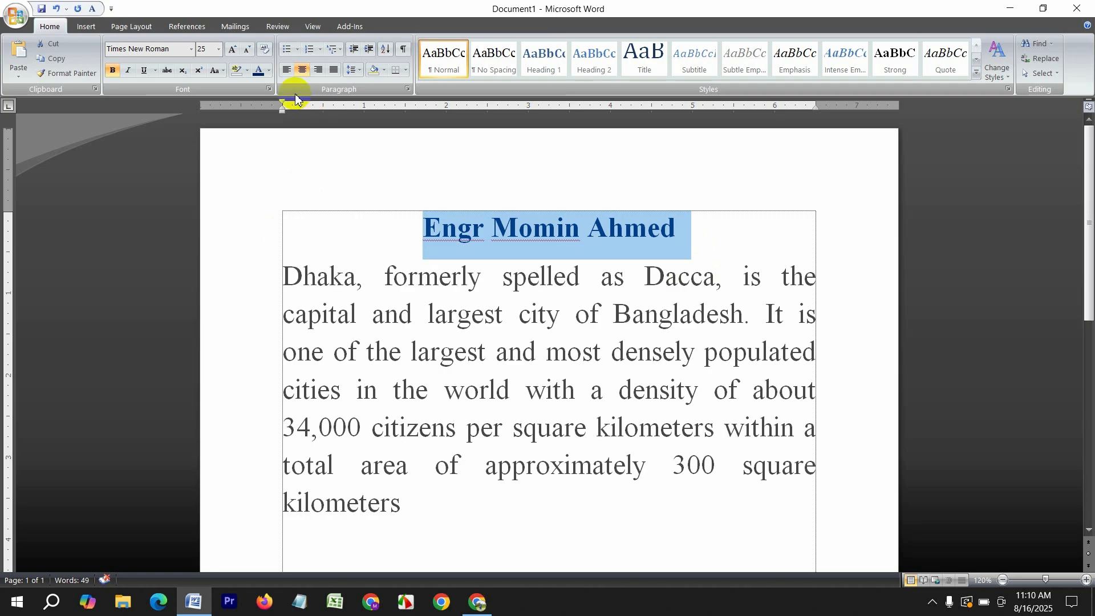
left_click(269, 76)
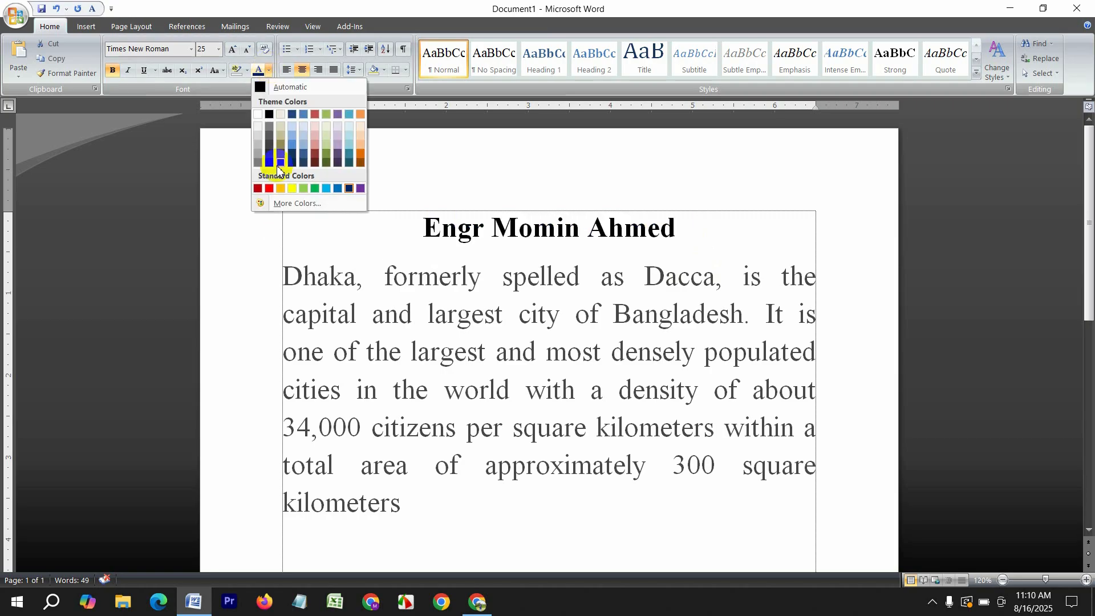
left_click(295, 204)
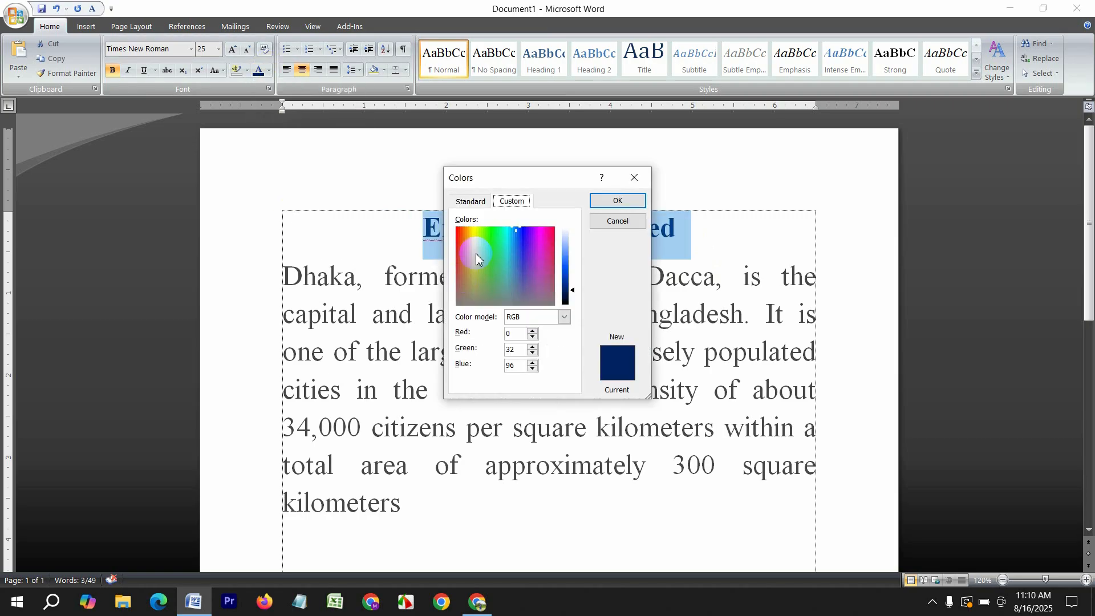
mouse_move(476, 258)
left_mouse_down()
mouse_move(487, 249)
mouse_move(506, 262)
mouse_move(486, 247)
mouse_move(460, 263)
mouse_move(478, 245)
left_mouse_up()
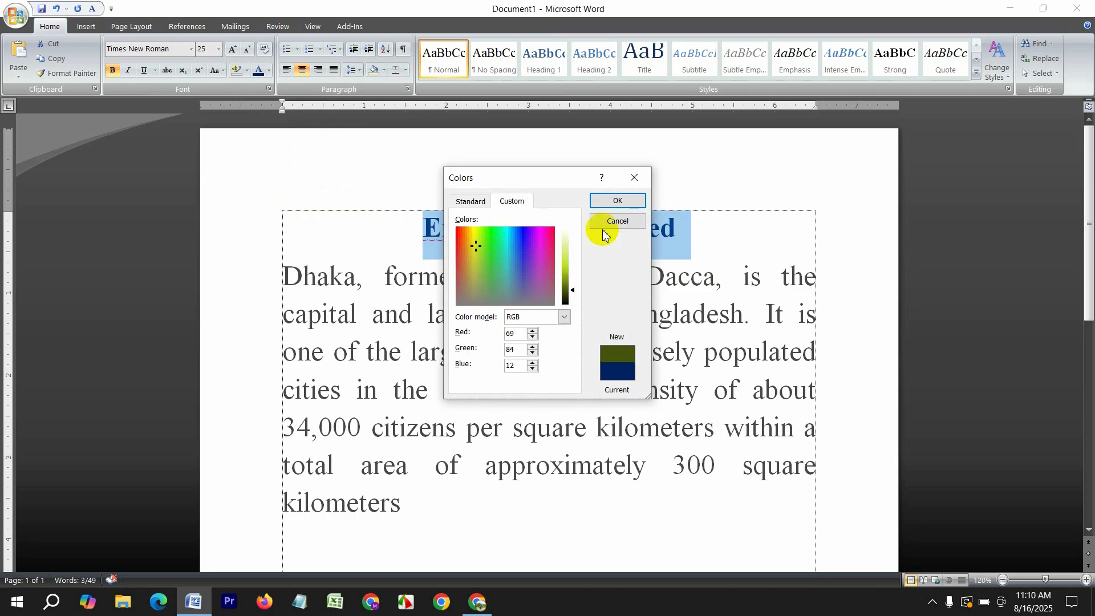
left_click(618, 202)
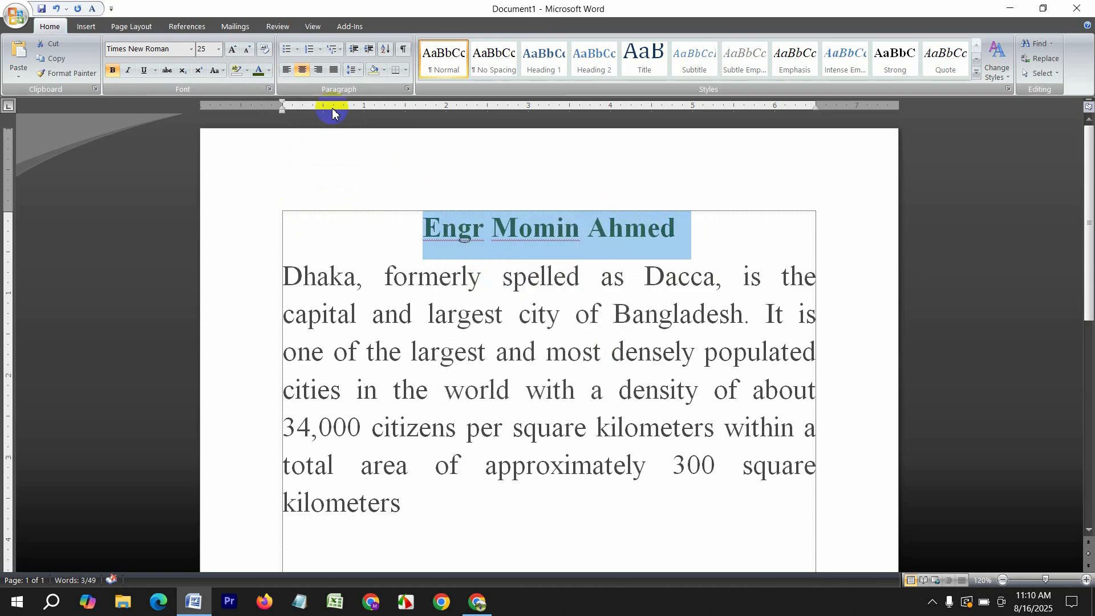
left_click(268, 71)
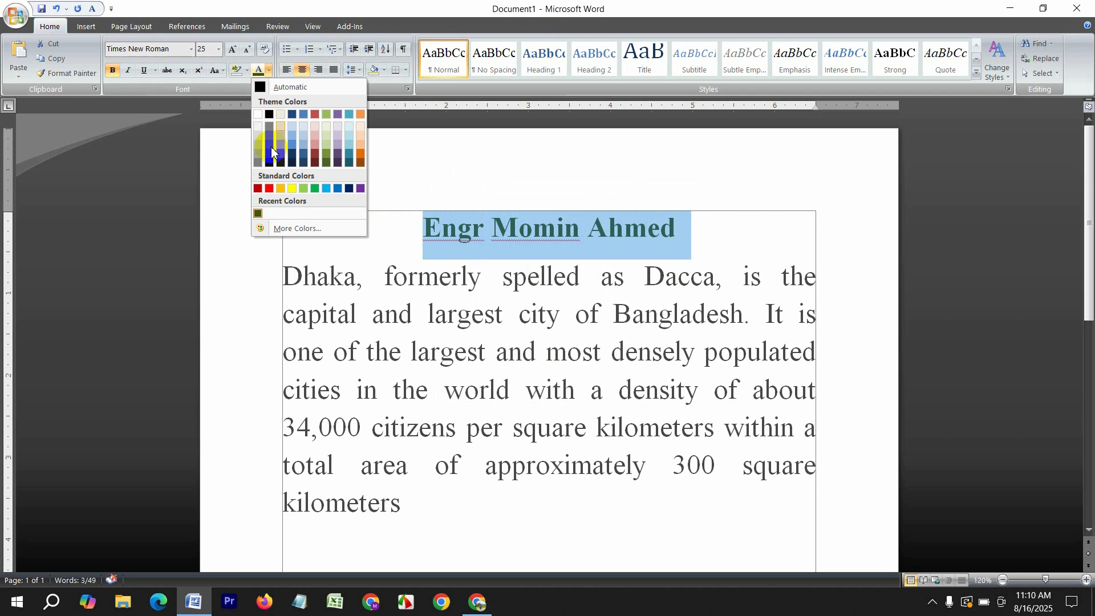
left_click(350, 189)
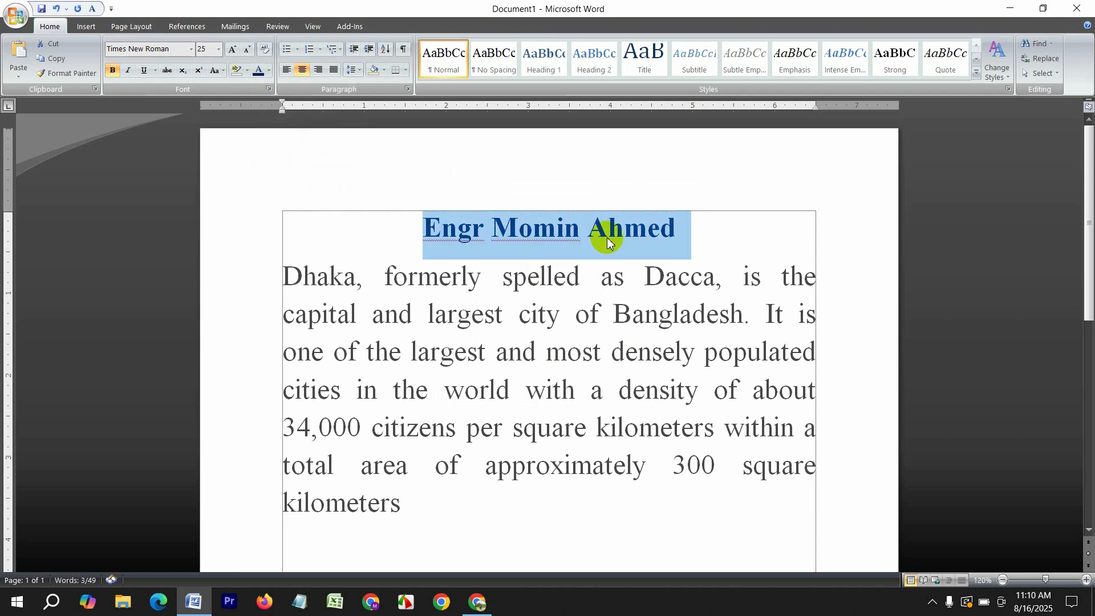
left_click(709, 238)
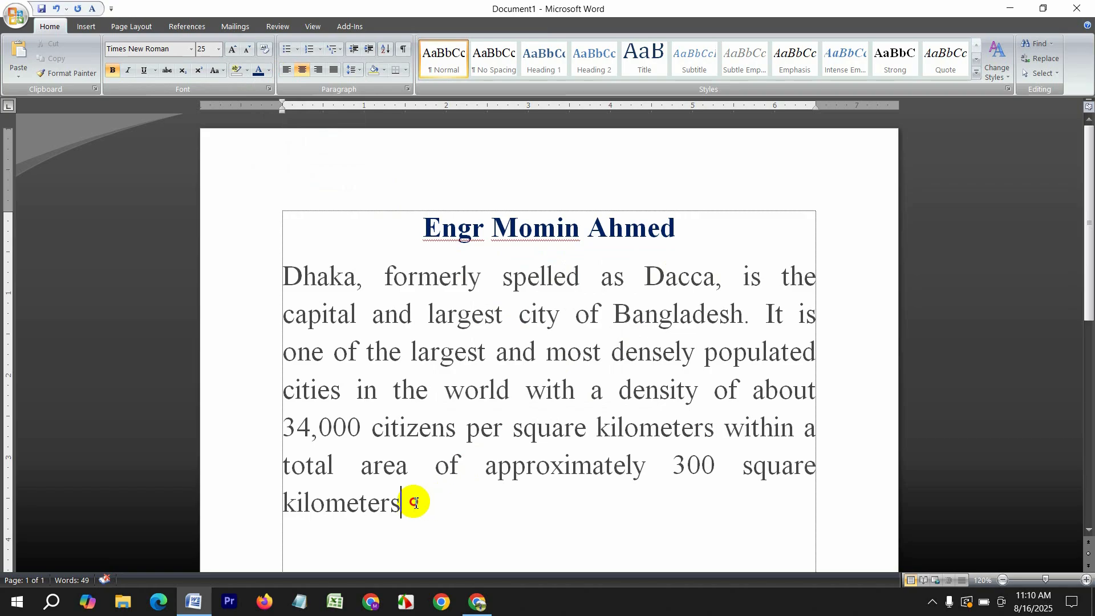
Highlight the Dhaka paragraph grey, then set its highlight back to No Color
left_click_drag(416, 501, 216, 263)
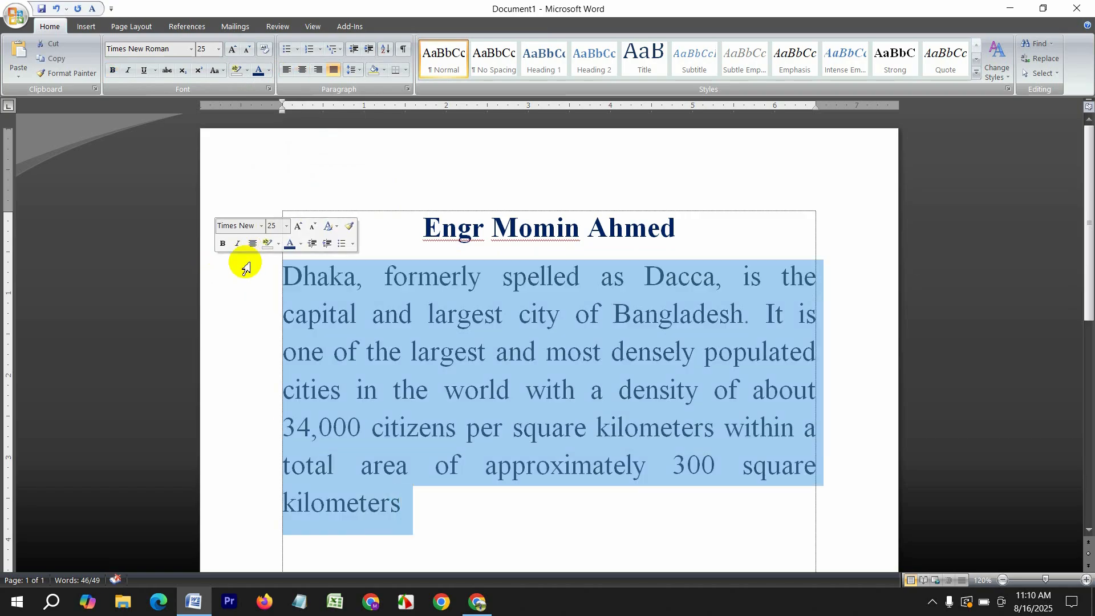
left_click(409, 507)
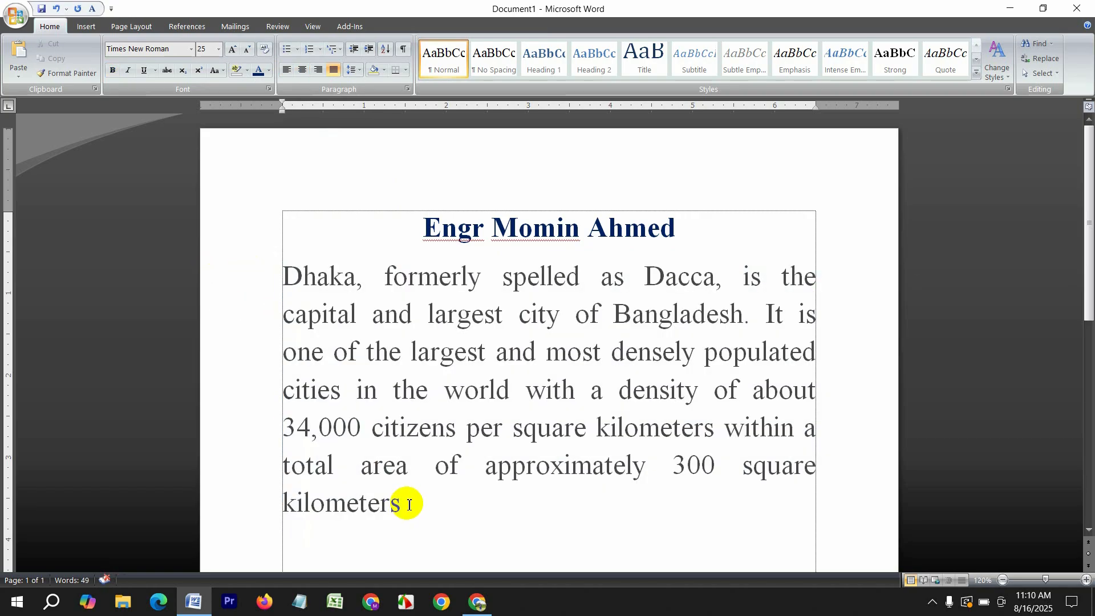
key("ctrl+a")
left_click(422, 508)
left_click_drag(423, 508, 286, 293)
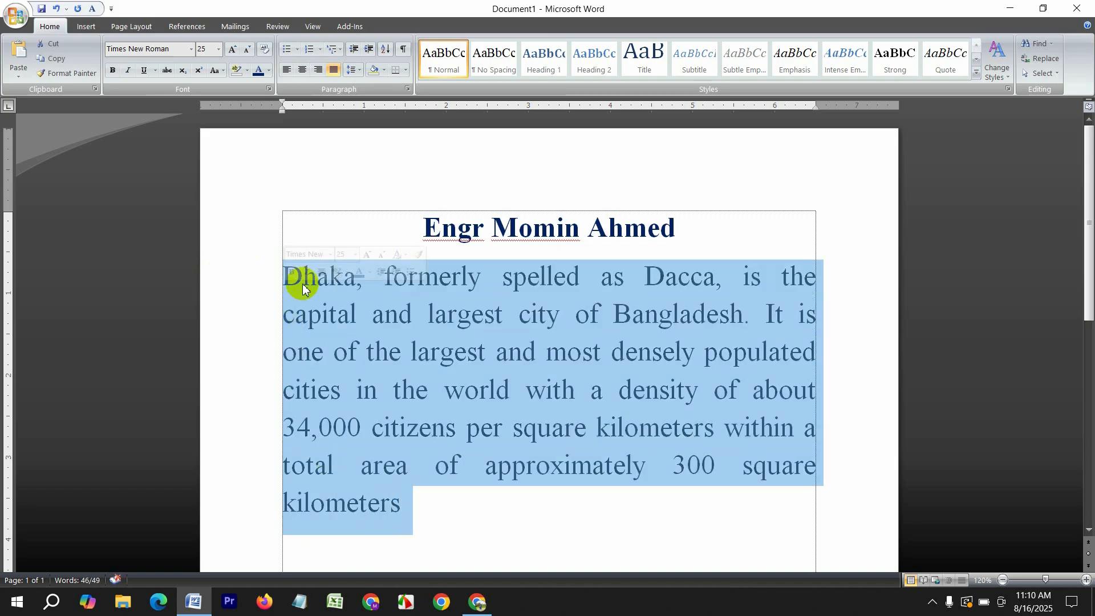
left_click(248, 71)
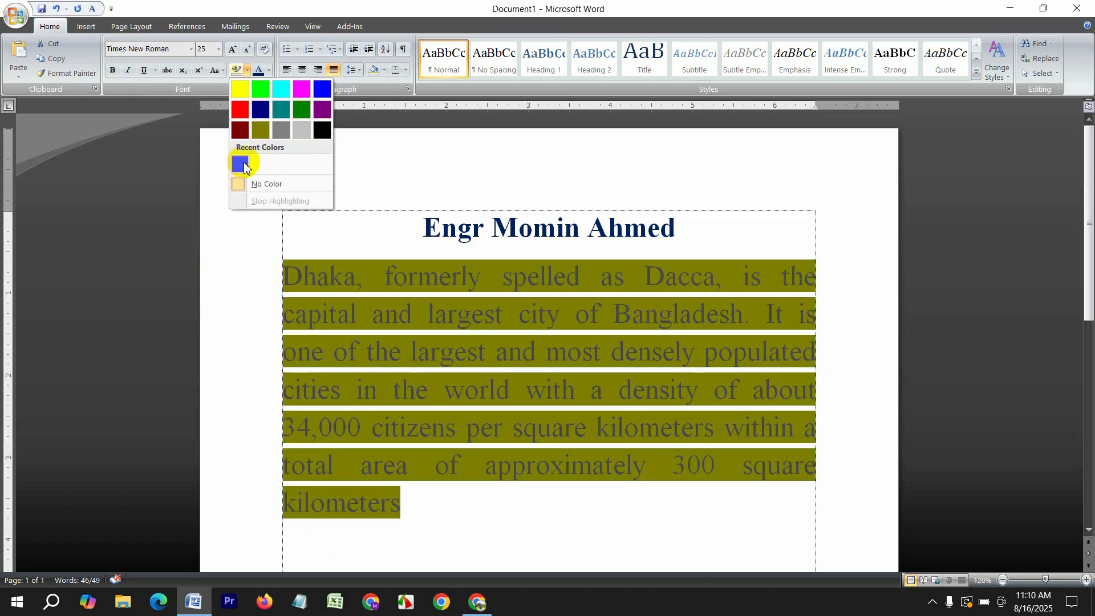
left_click(281, 130)
left_click(516, 508)
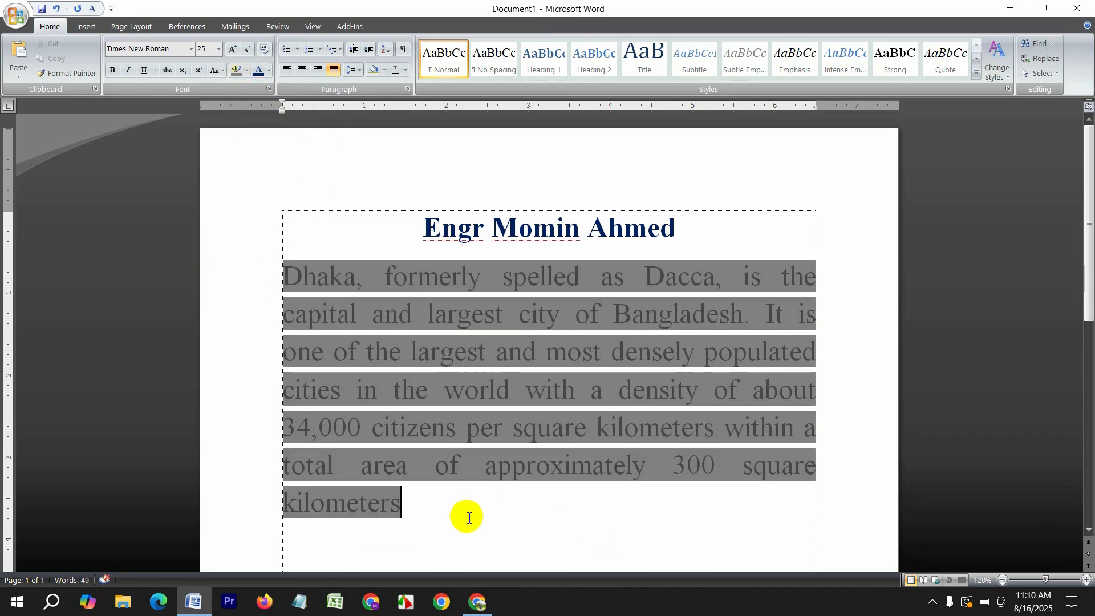
left_click_drag(467, 515, 236, 134)
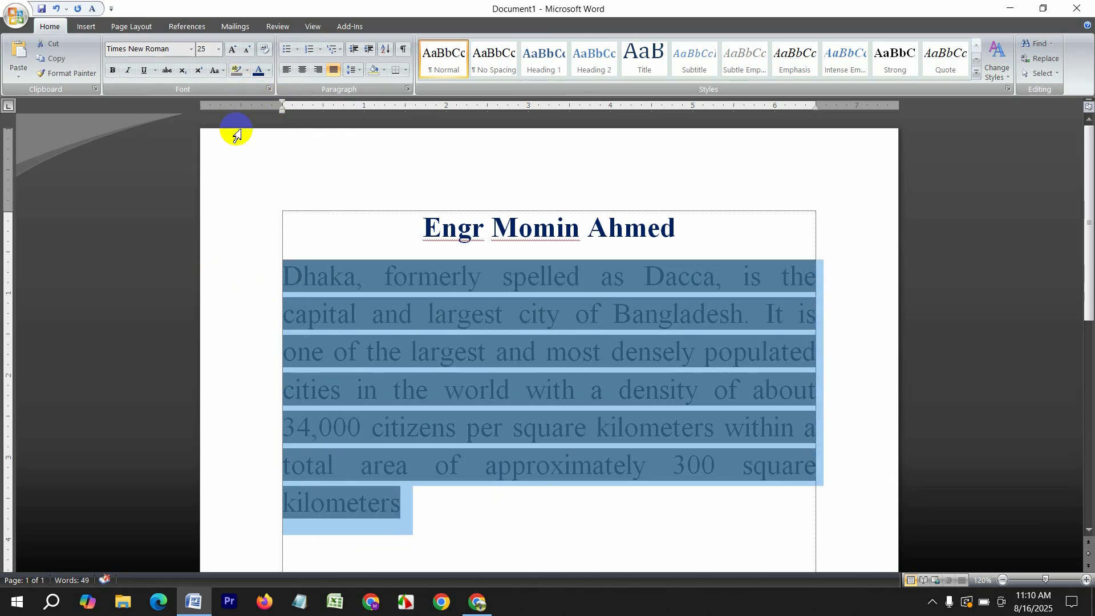
left_click(247, 70)
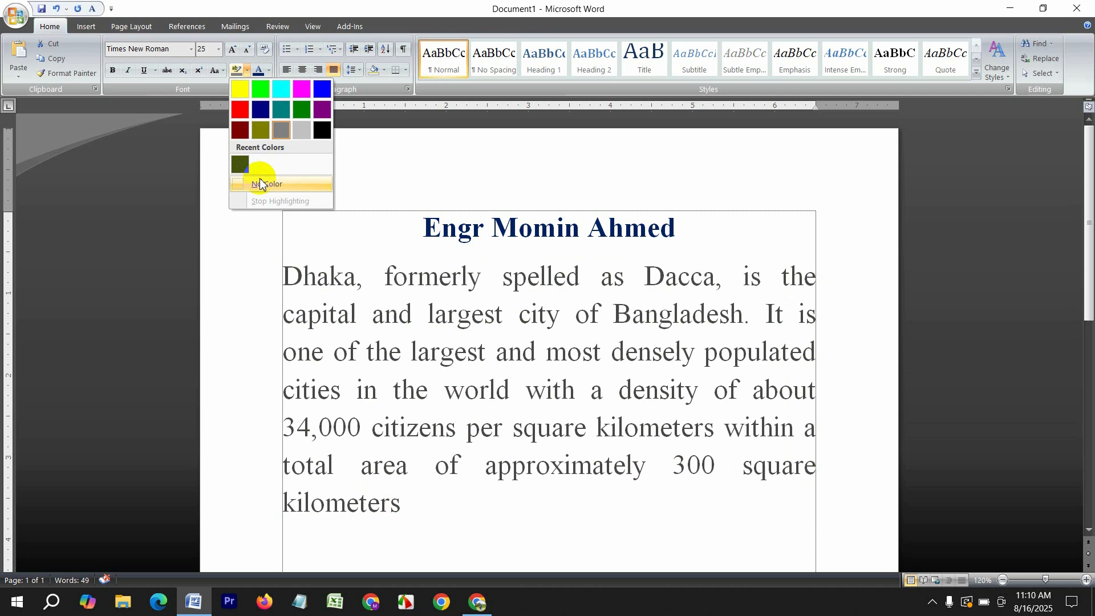
left_click(259, 183)
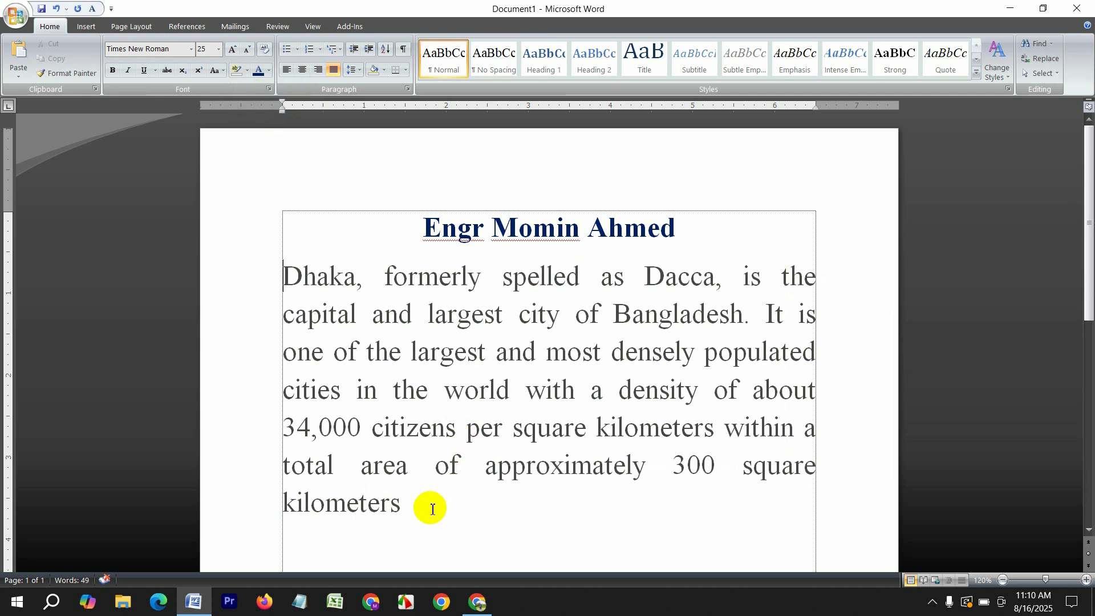
Convert the Dhaka paragraph to UPPERCASE via Change Case
left_click_drag(388, 502, 178, 285)
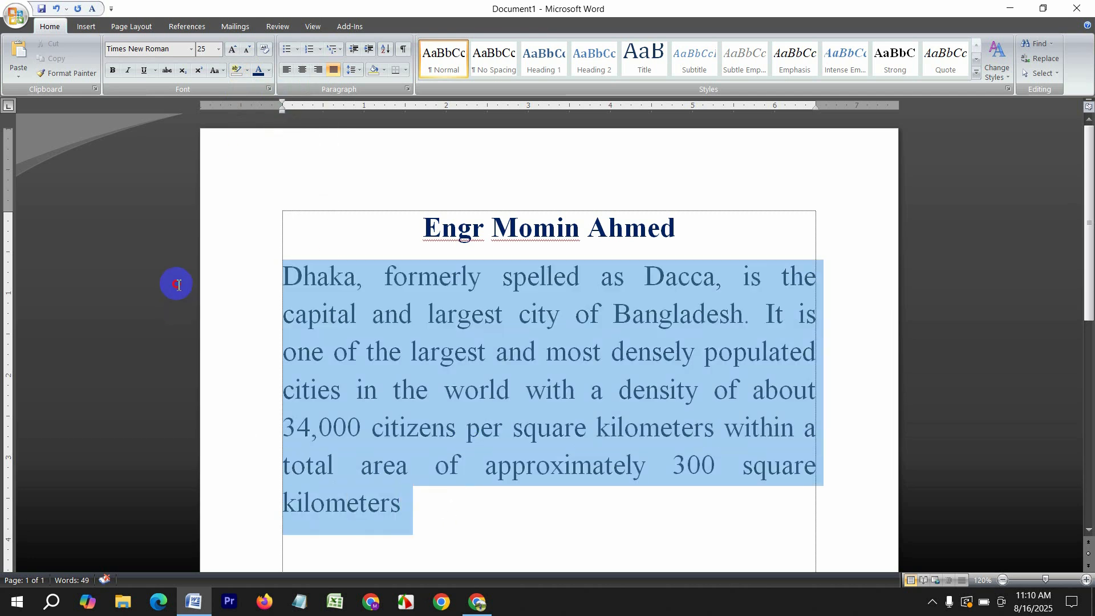
left_click(217, 70)
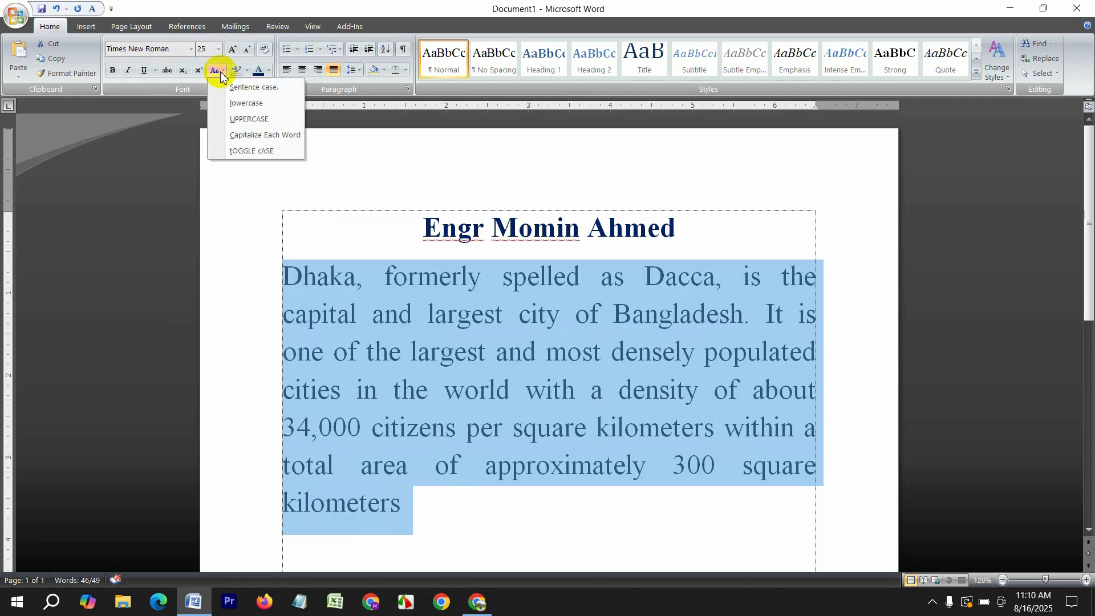
left_click(248, 119)
scroll(506, 420, "down", 3)
left_click(506, 421)
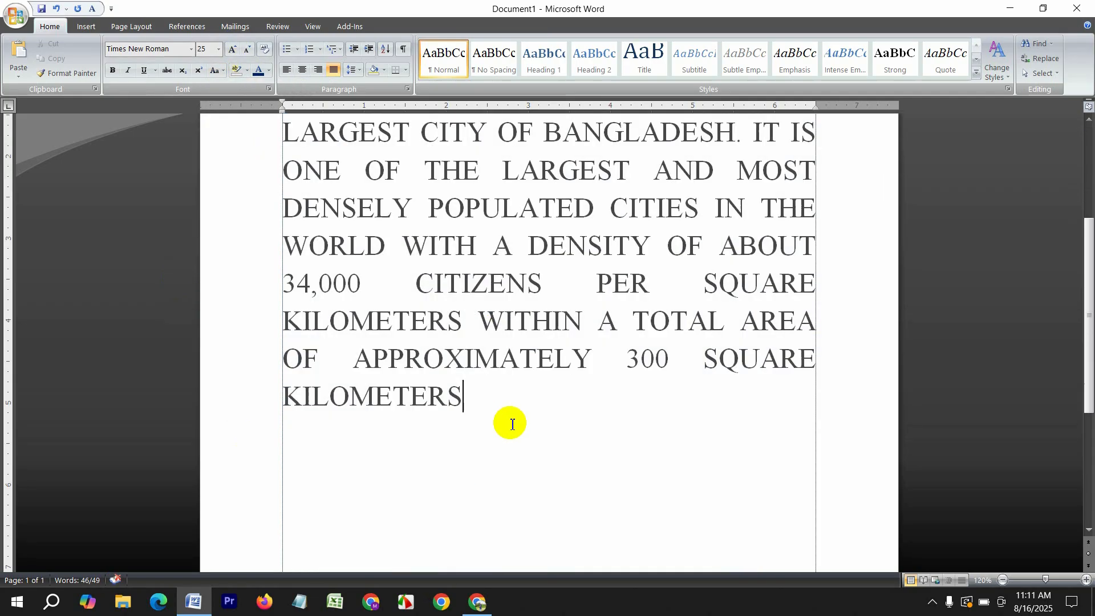
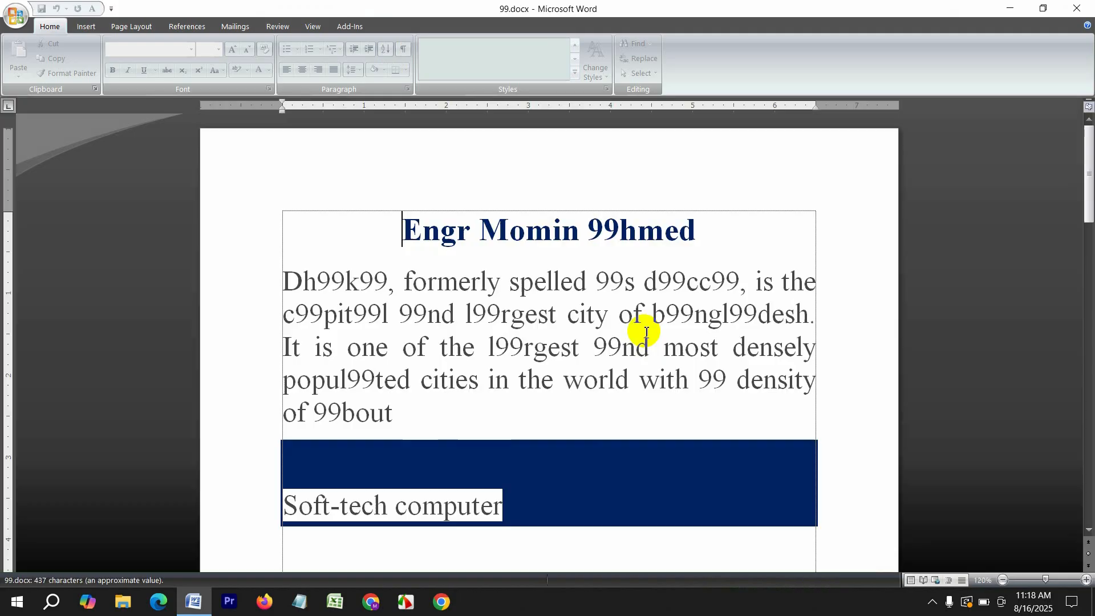
Remove the password from 99.docx with Encrypt Document, then save the file
left_click(24, 13)
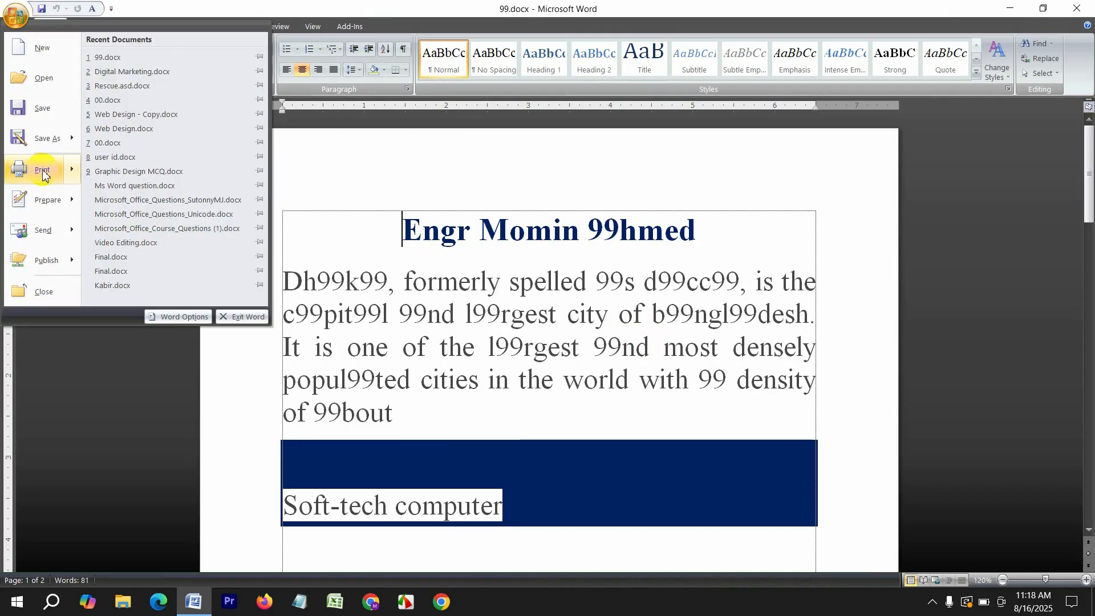
mouse_move(46, 199)
left_click(173, 149)
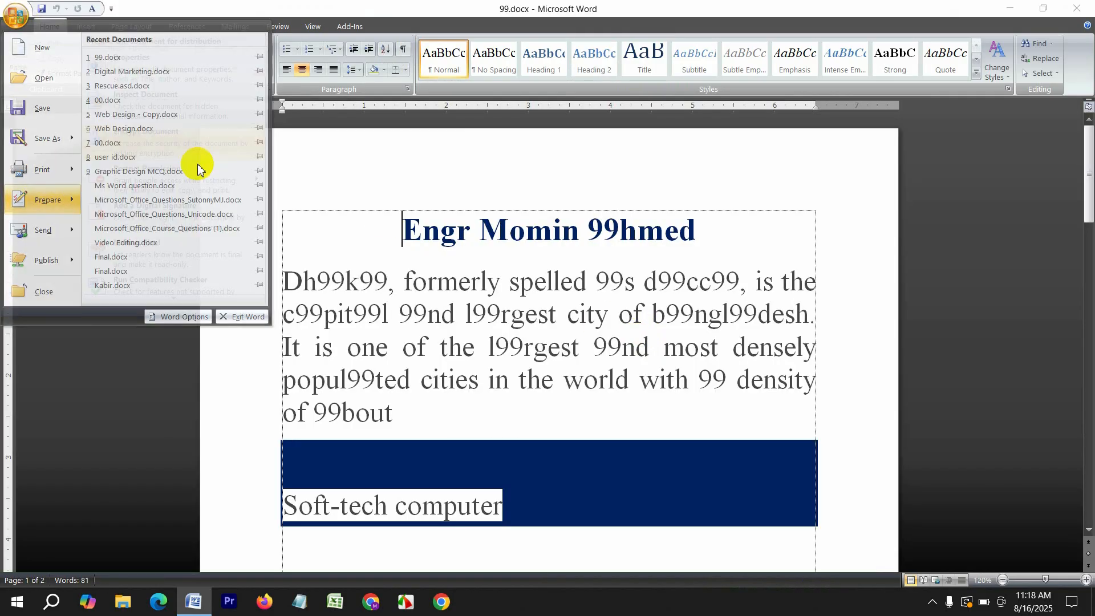
left_click(505, 280)
left_click_drag(506, 280, 367, 273)
key("BackSpace")
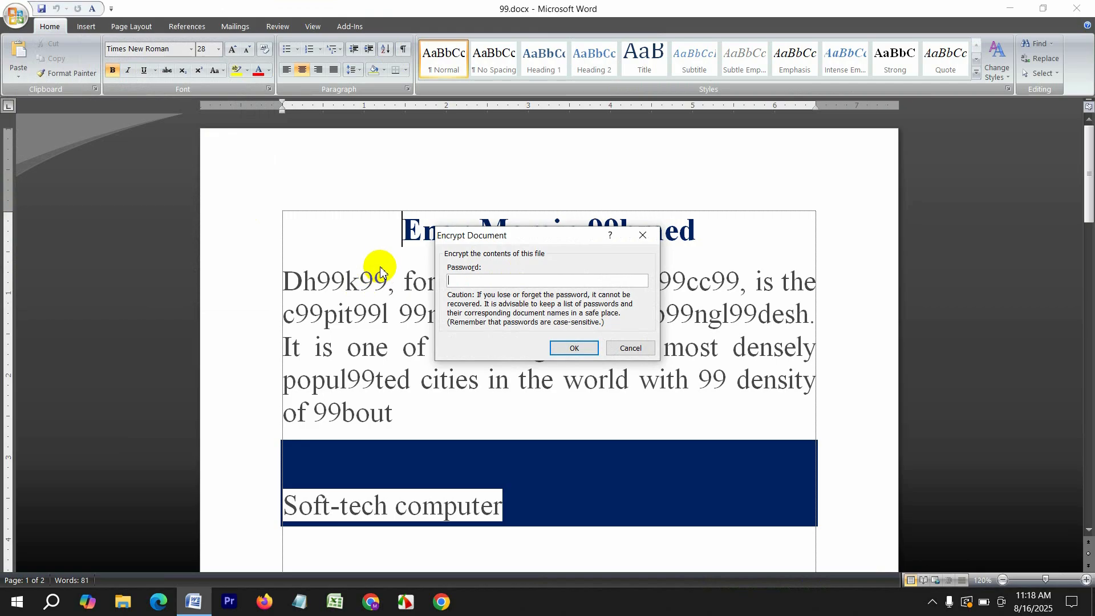
left_click(574, 348)
left_click(16, 13)
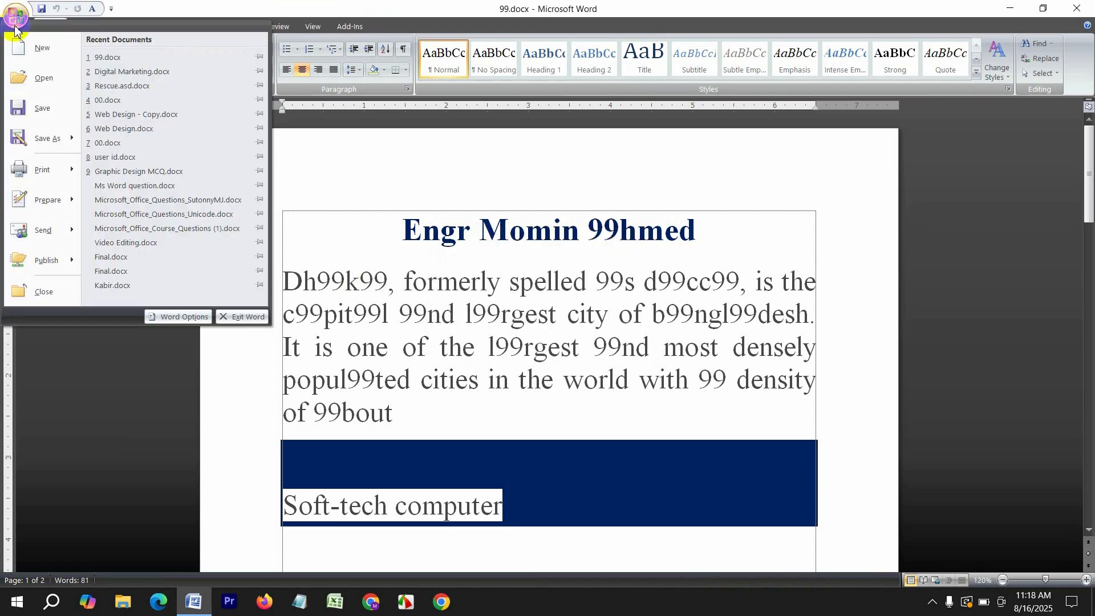
left_click(43, 109)
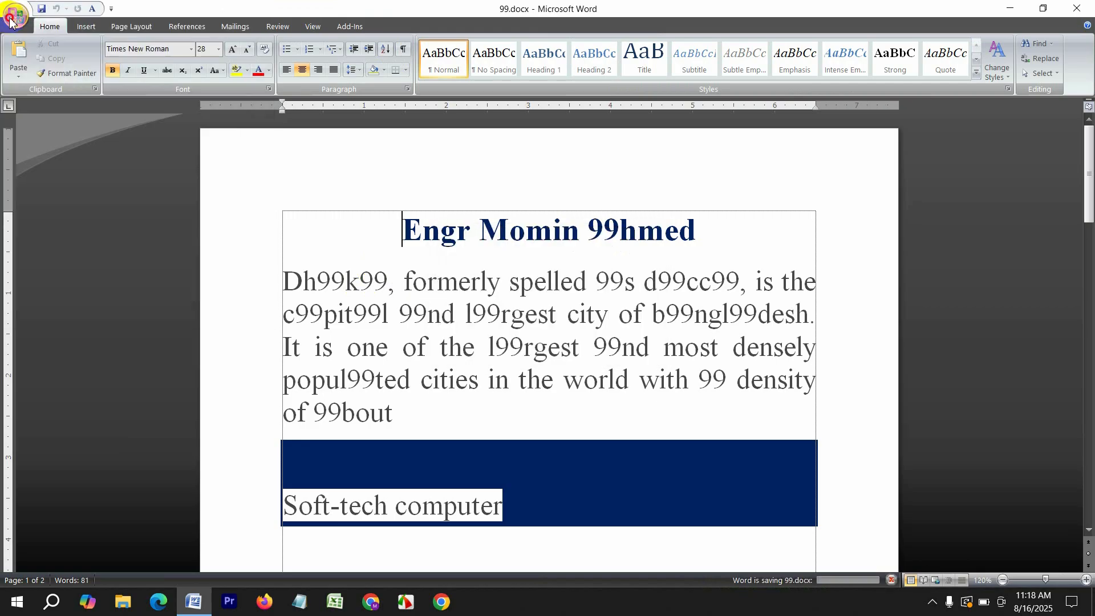
Open Rescue.asd.docx and scroll through its contents
left_click(11, 18)
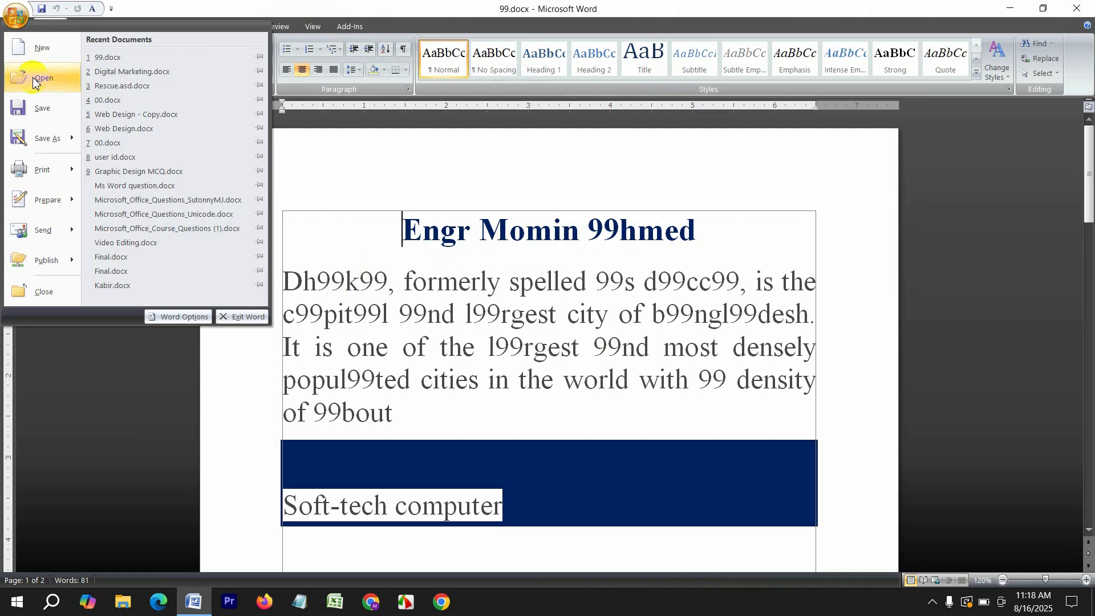
left_click(33, 80)
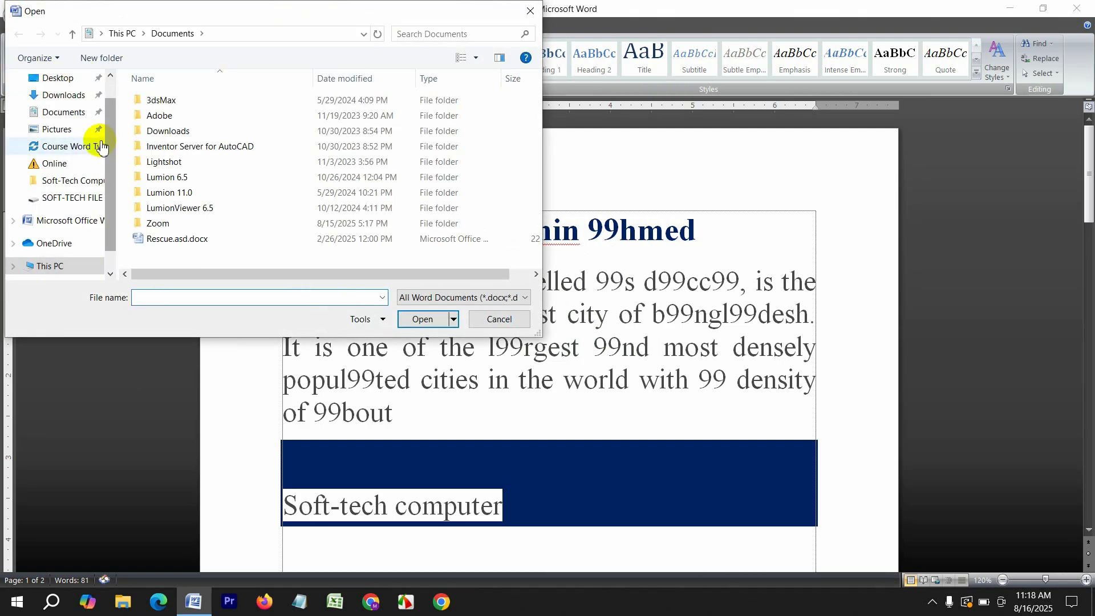
left_click(183, 242)
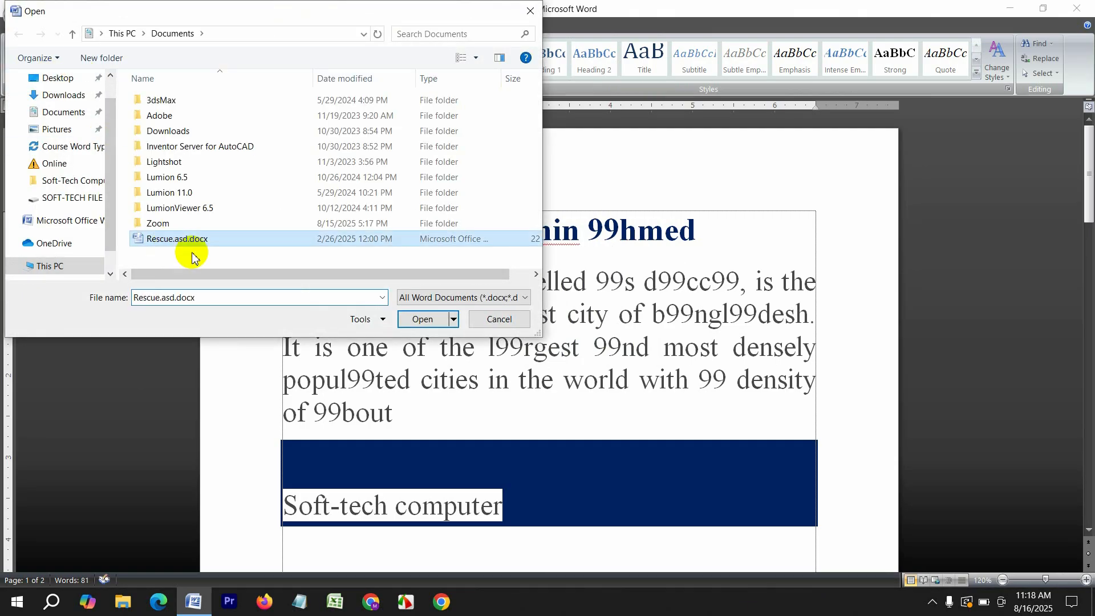
left_click(421, 319)
scroll(427, 365, "down", 3)
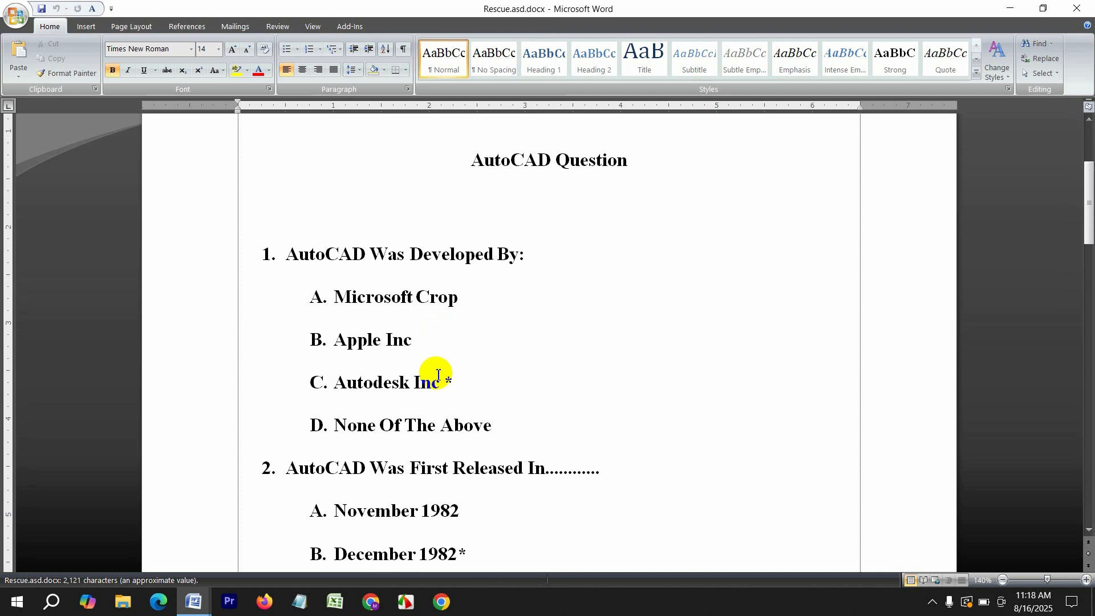
scroll(440, 369, "up", 3)
Create a new blank document
left_click(6, 7)
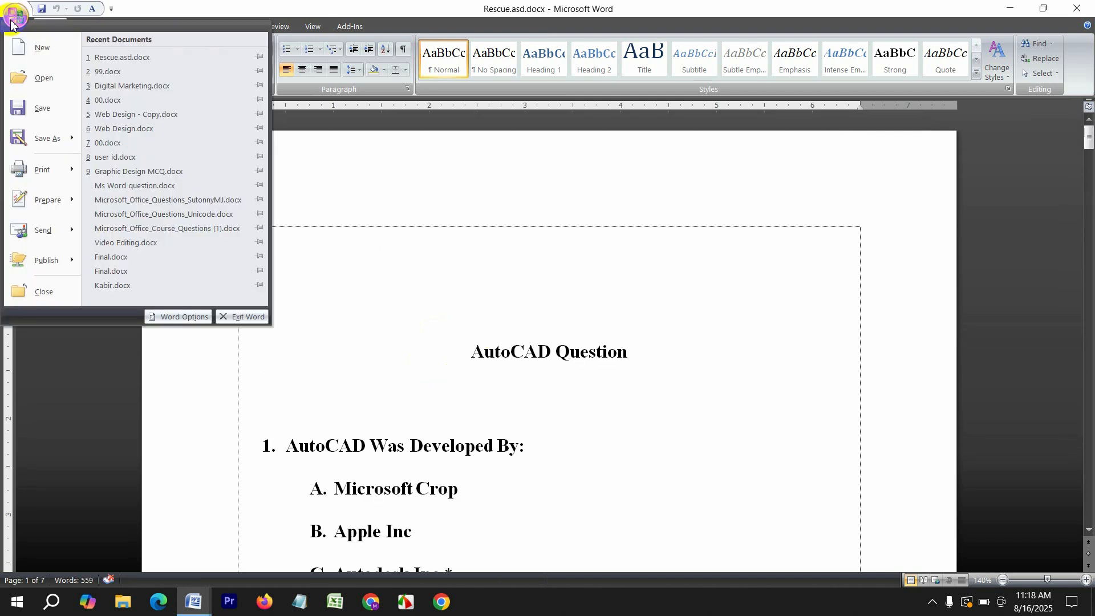
left_click(38, 47)
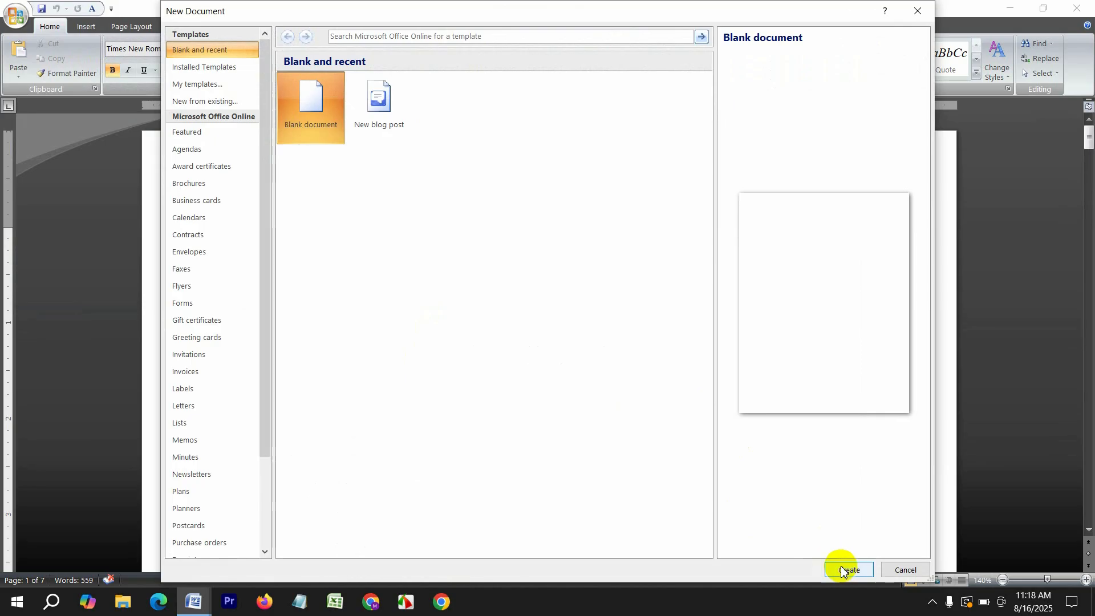
left_click(842, 572)
Set the PDF printer's paper size to A4 in its advanced properties
left_click(12, 21)
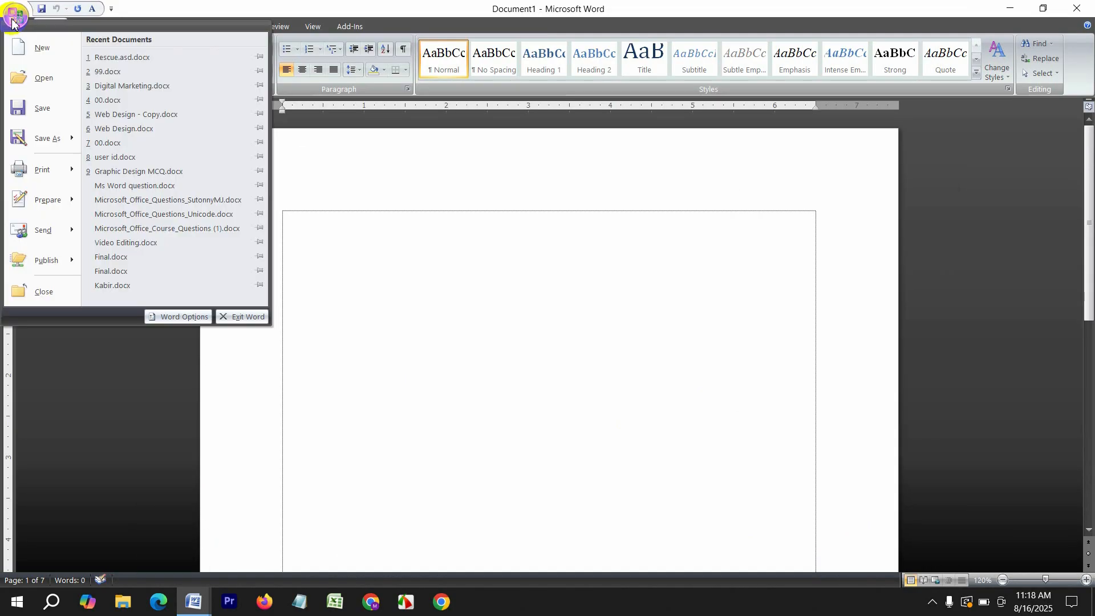
mouse_move(54, 131)
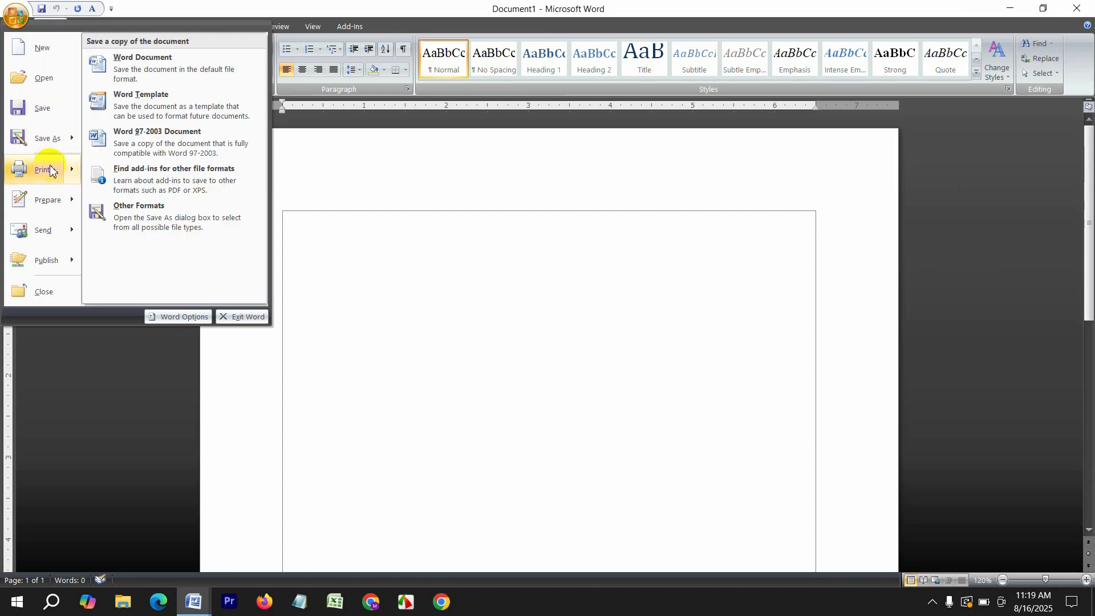
left_click(50, 169)
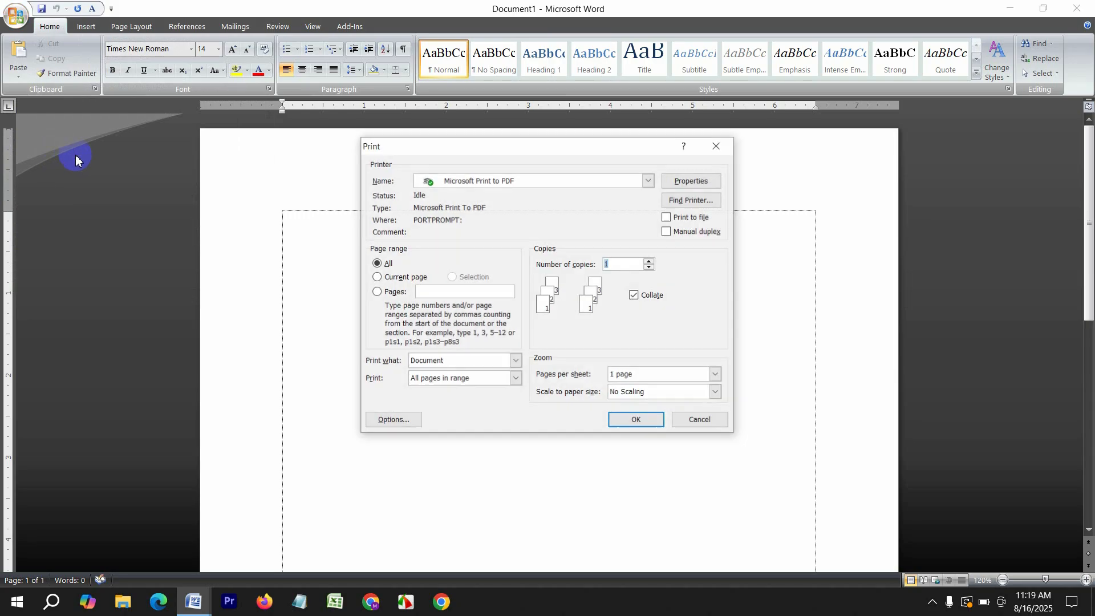
double_click(572, 181)
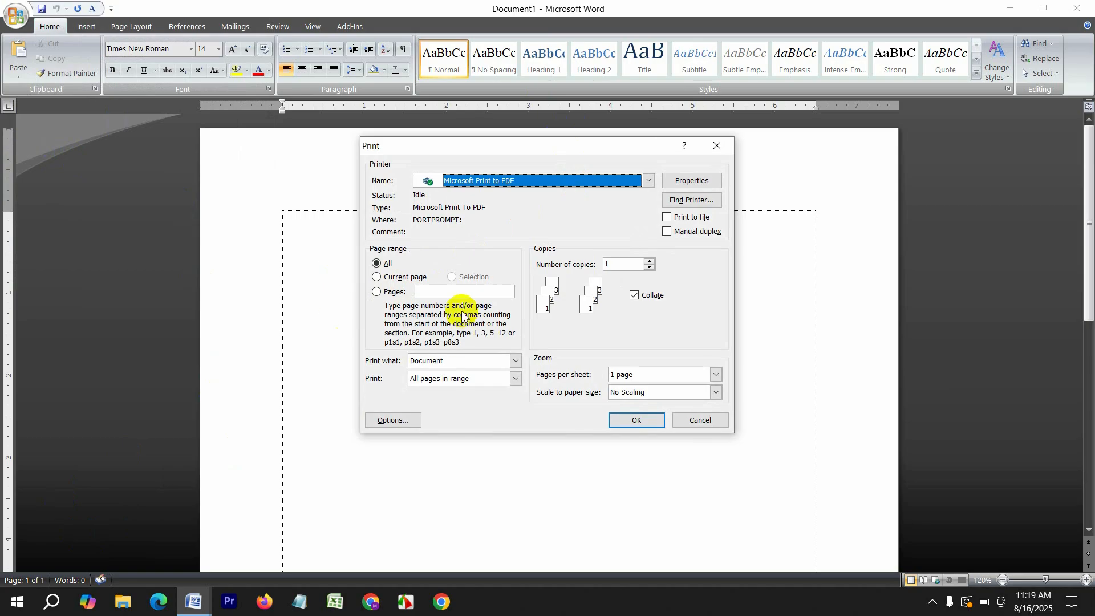
left_click(707, 177)
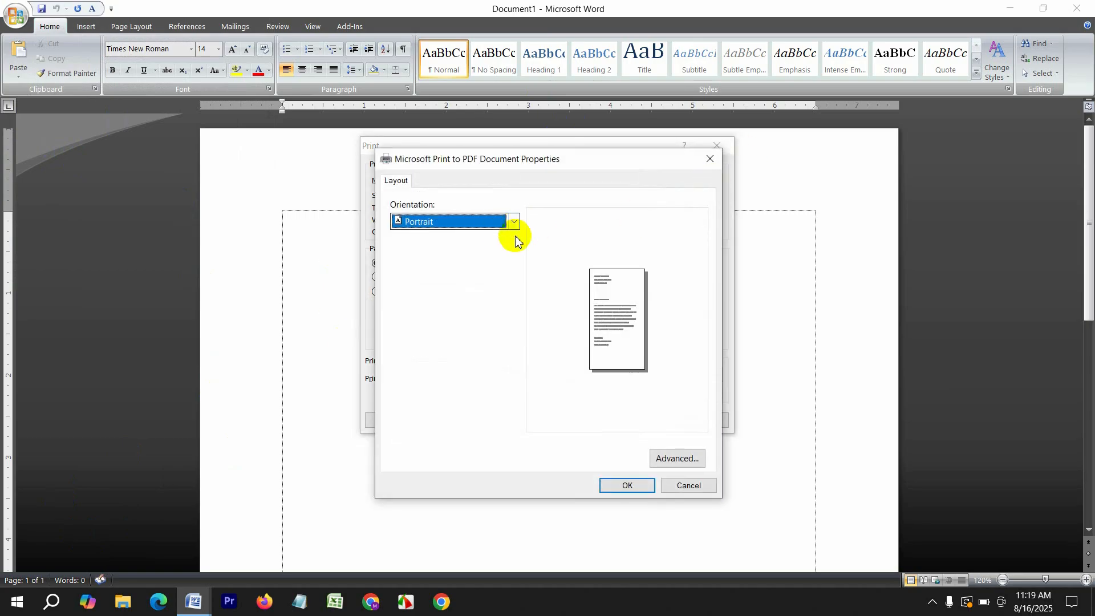
left_click(693, 466)
left_click(516, 251)
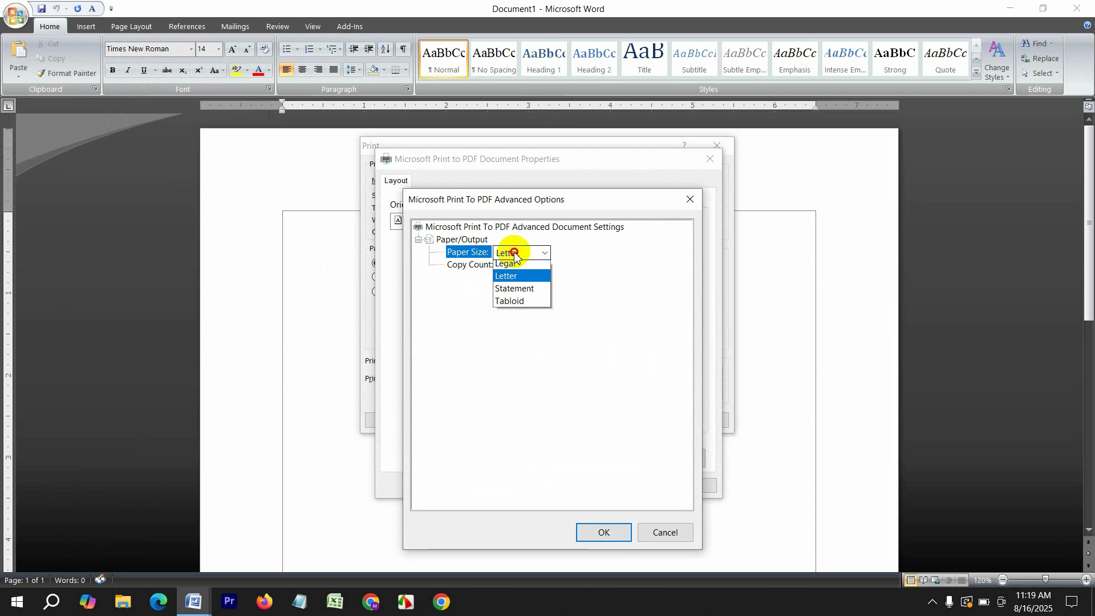
left_click(501, 279)
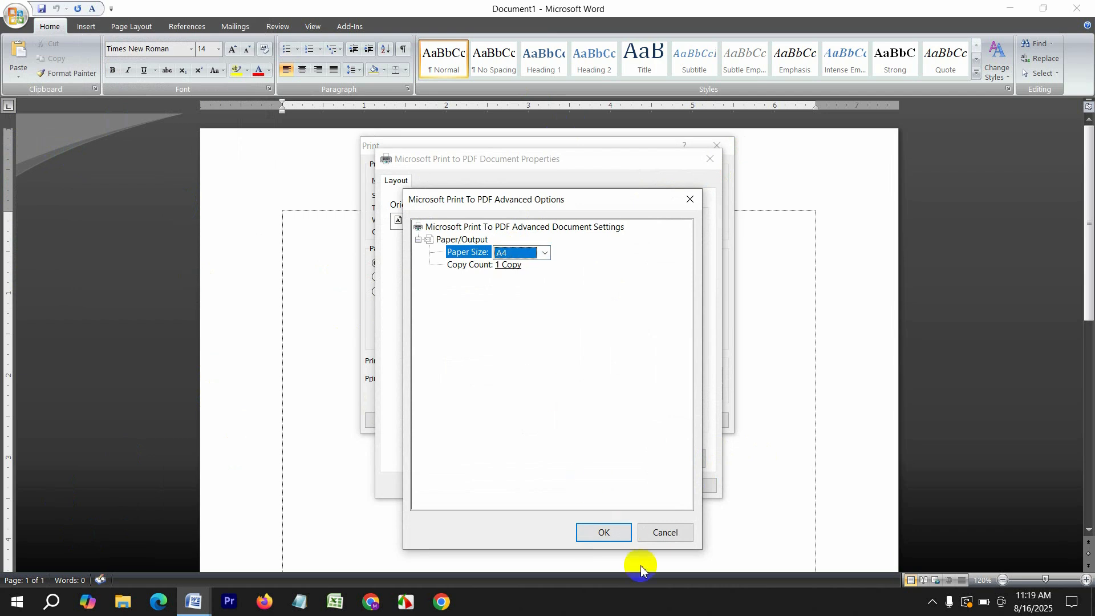
left_click(608, 535)
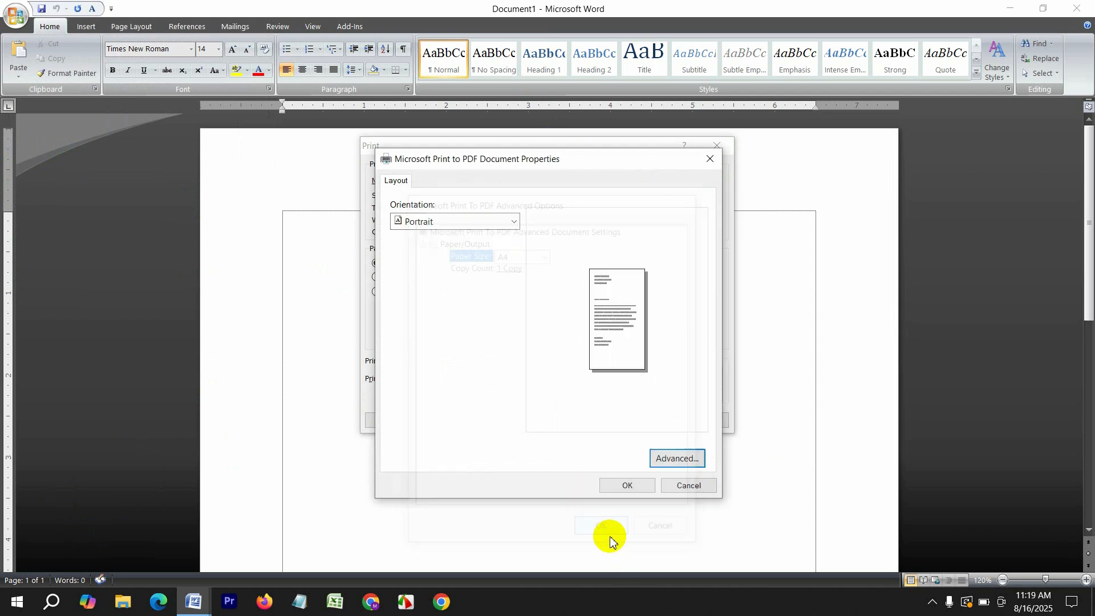
left_click(628, 486)
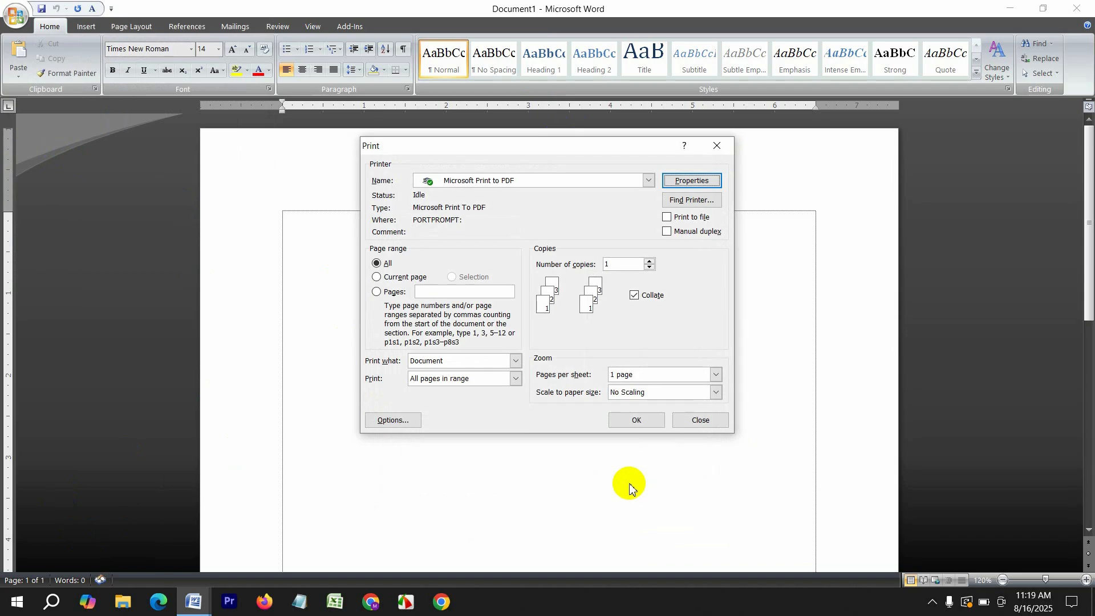
Try the Current page and Pages range options, then close Print without printing
left_click(378, 277)
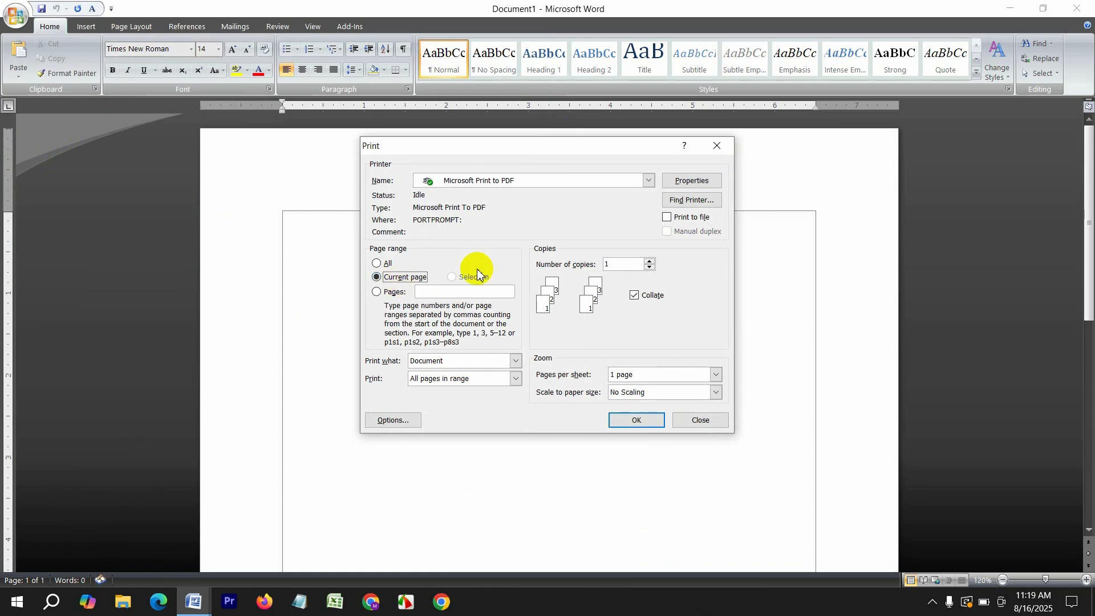
left_click(377, 291)
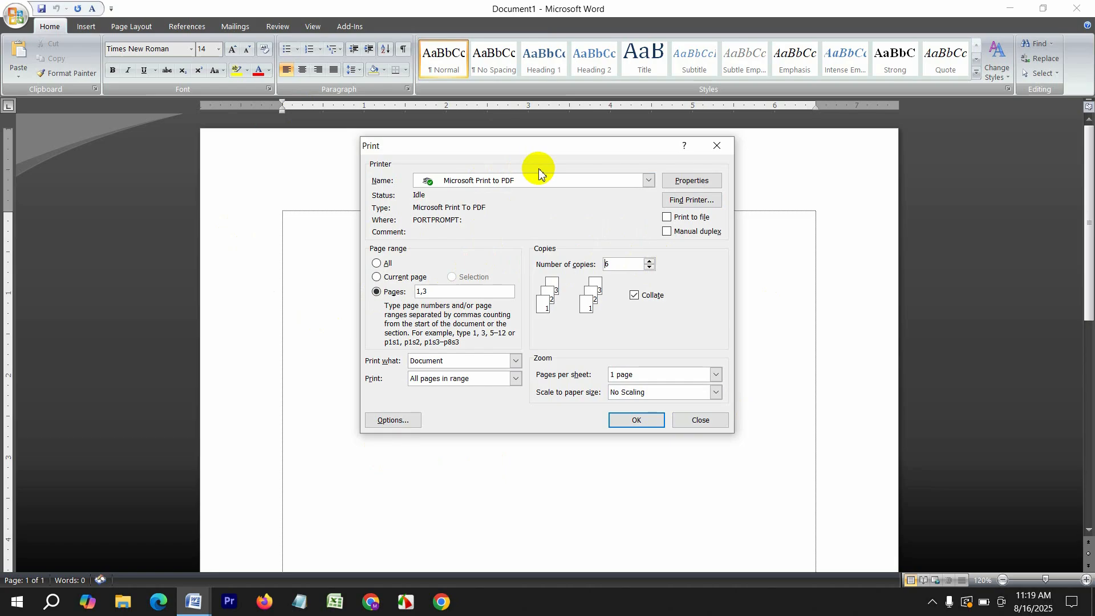
left_click(719, 152)
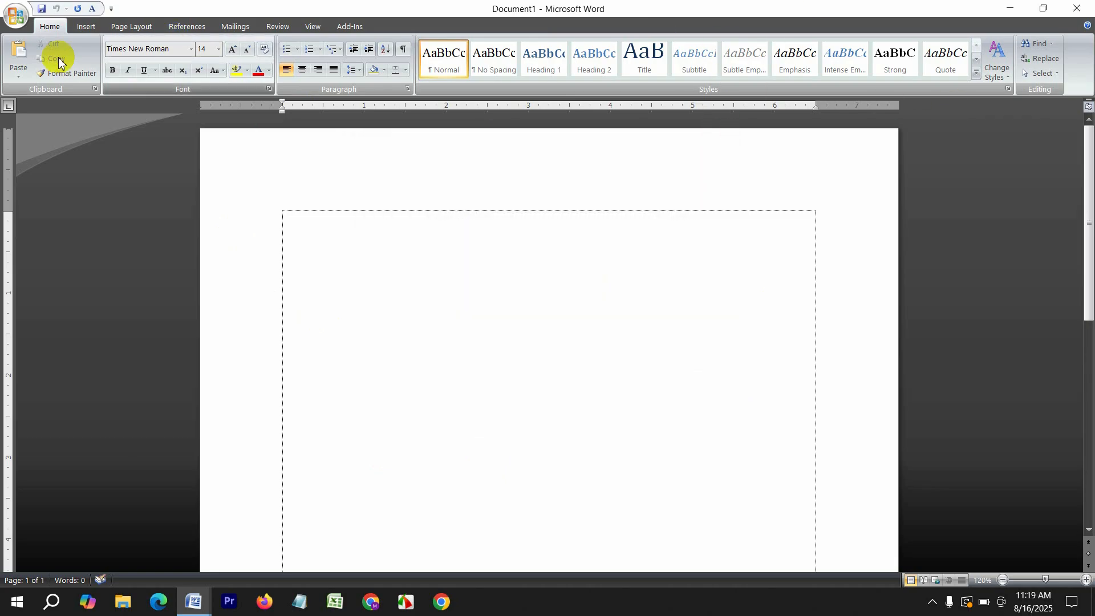
Insert a page break, undo it, then insert it again so the document has two pages
left_click(80, 26)
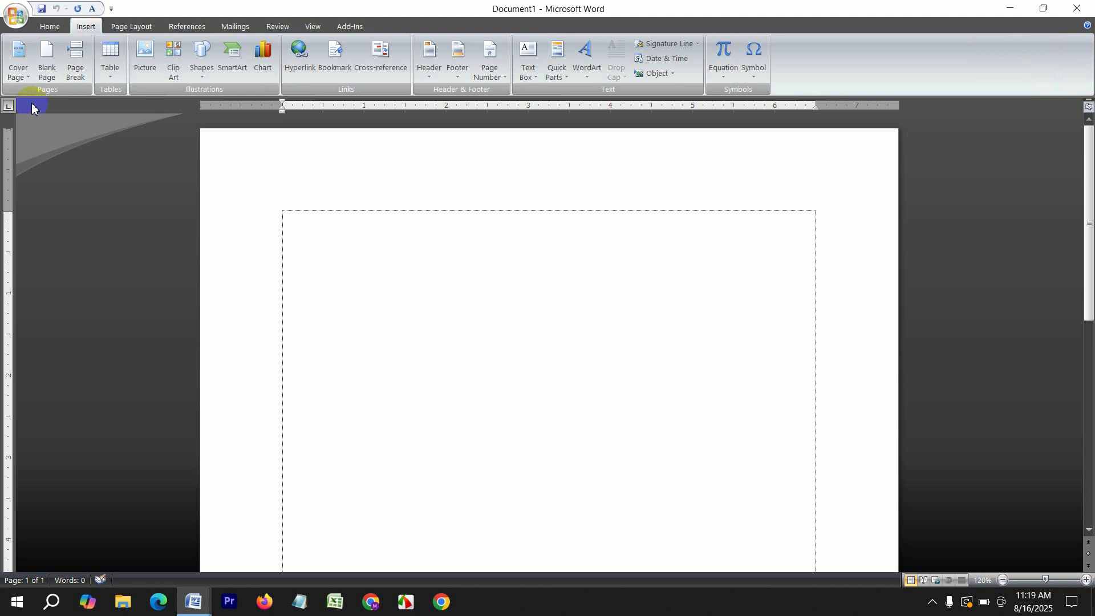
left_click(76, 65)
scroll(382, 434, "down", 3)
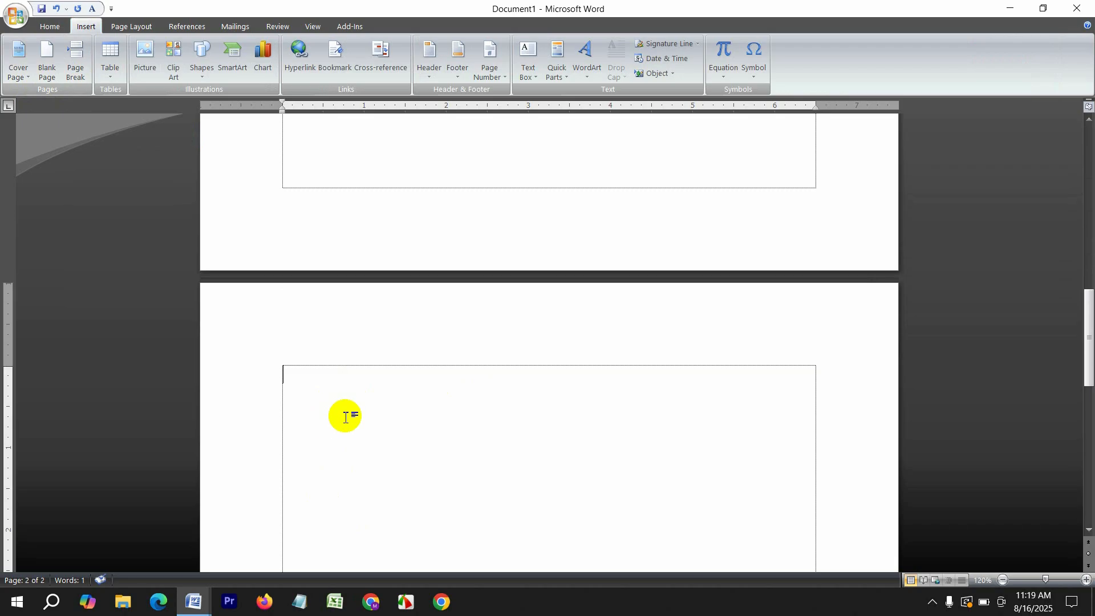
key("ctrl+z")
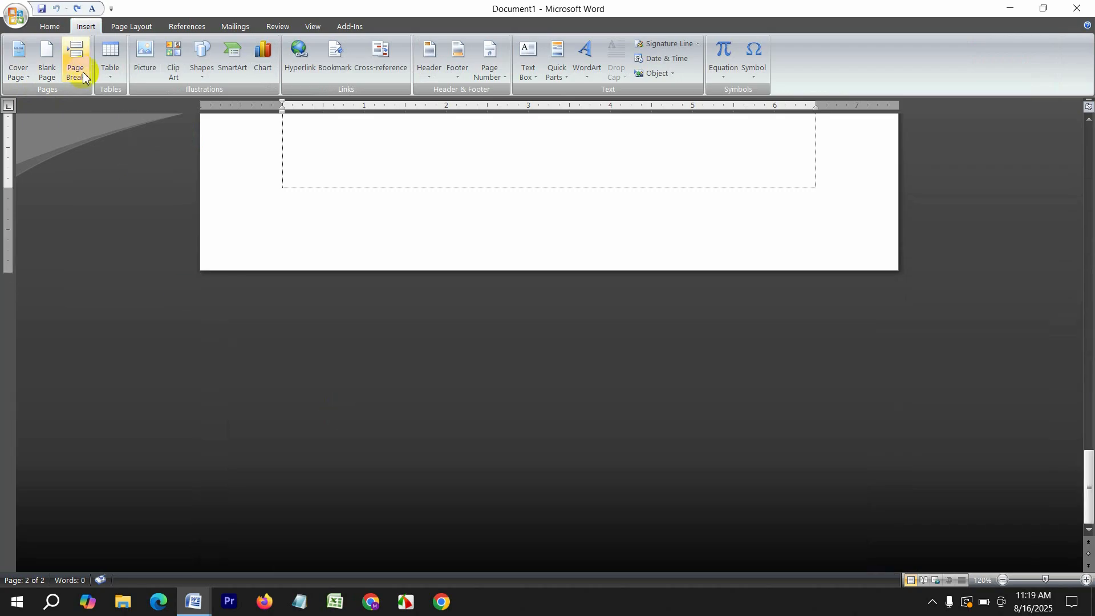
left_click(83, 71)
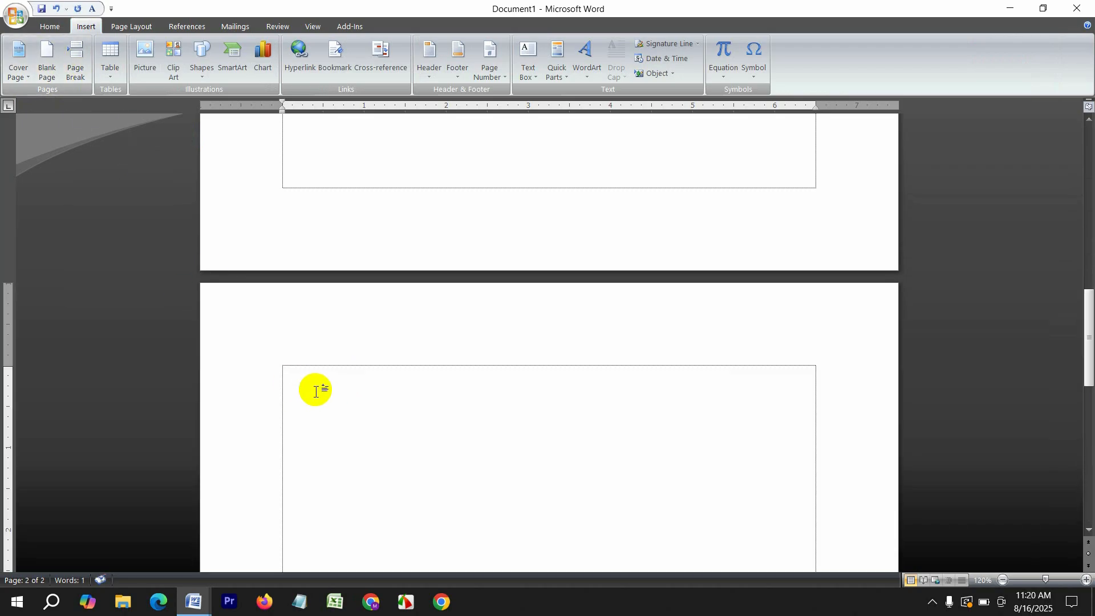
scroll(315, 392, "up", 10)
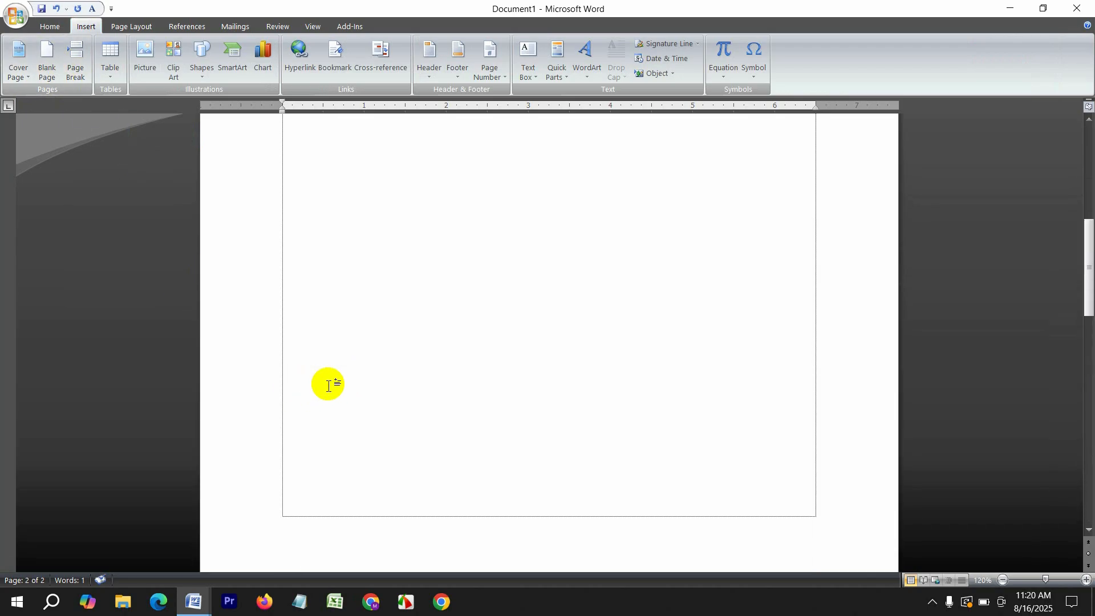
left_click(296, 231)
left_click(18, 57)
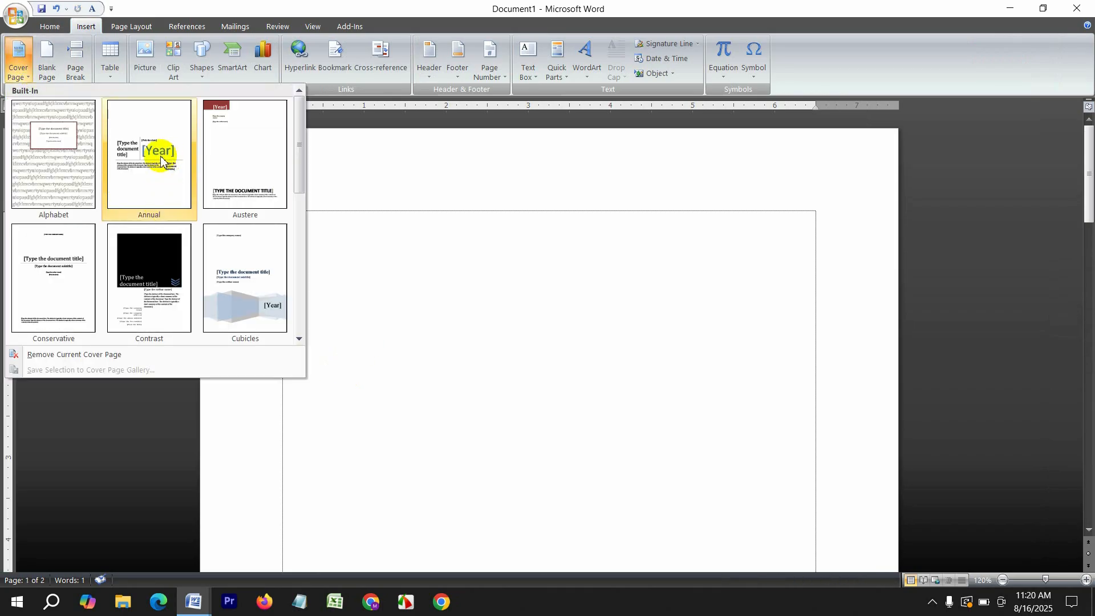
Insert the Conservative cover page with SOFTTECH, title 'cad 2d' and subtitle 'floor plan'
left_click(55, 277)
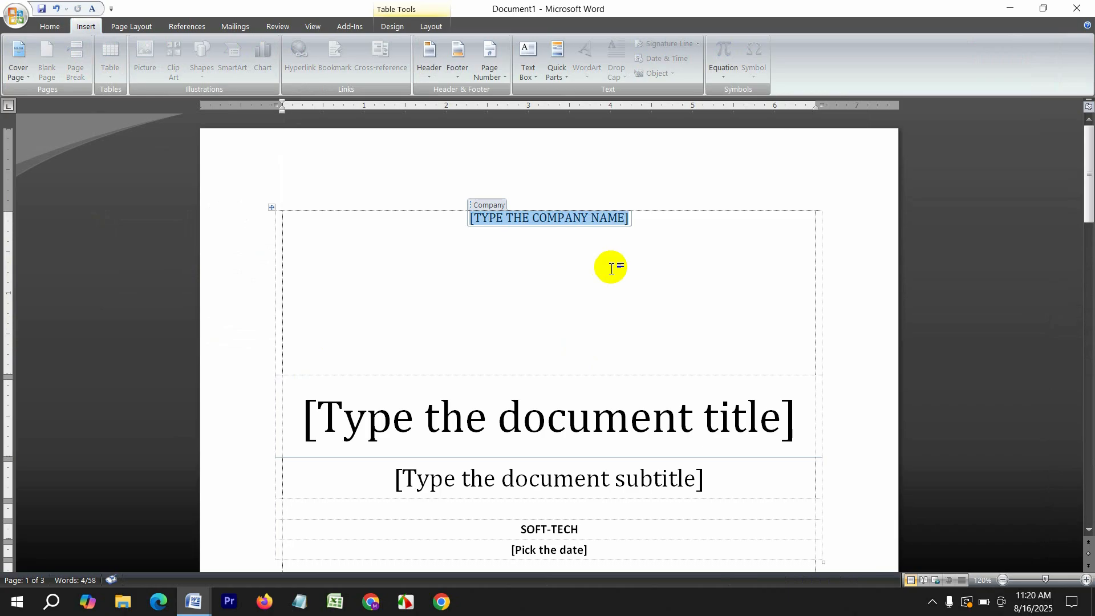
type("SOF")
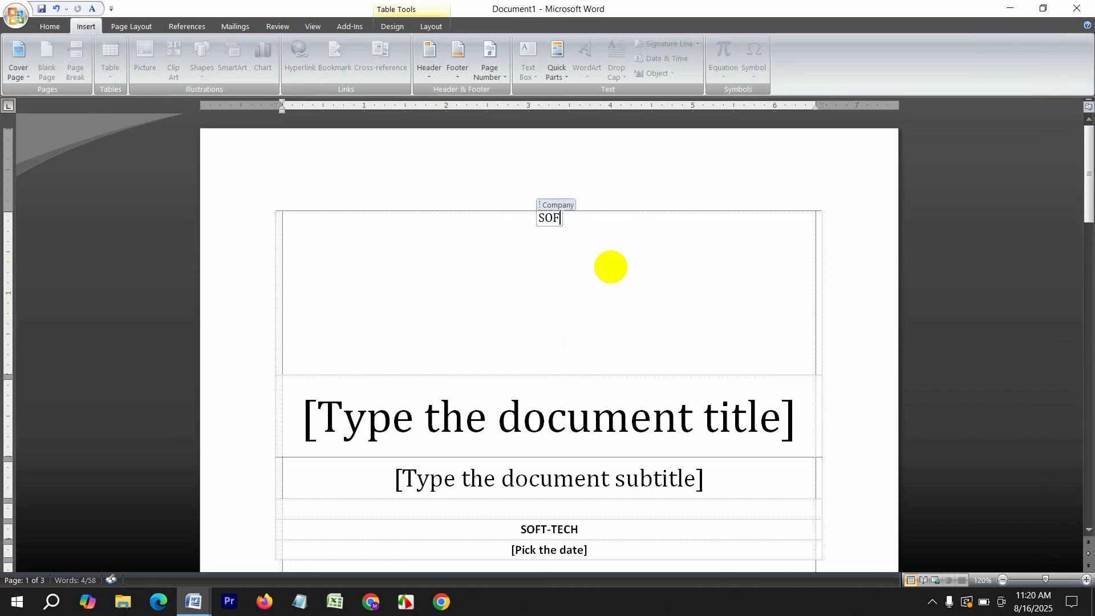
type("TTECH")
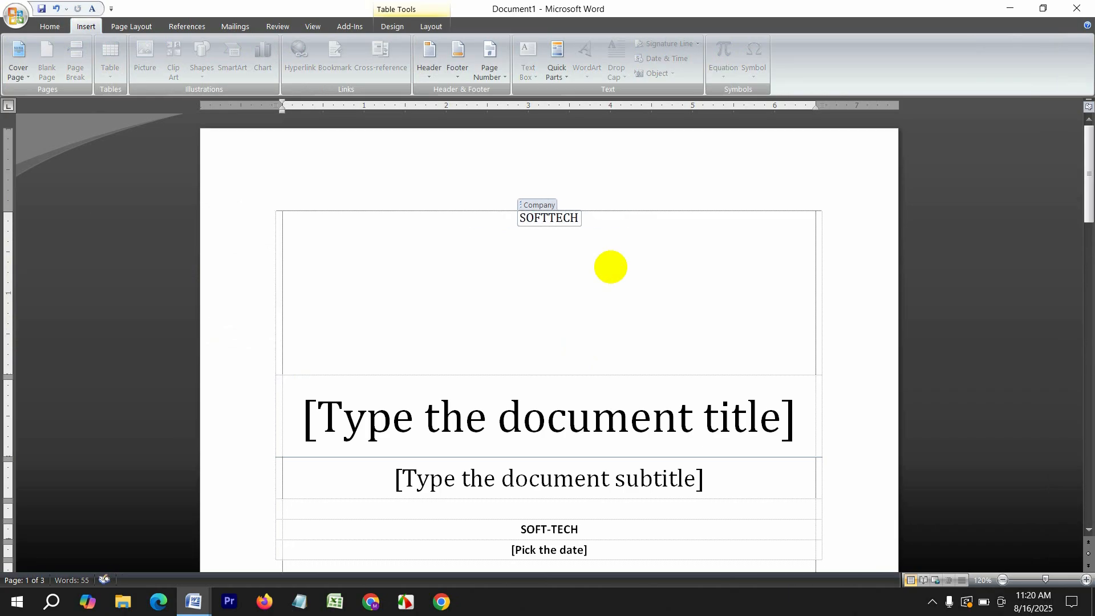
left_click(593, 415)
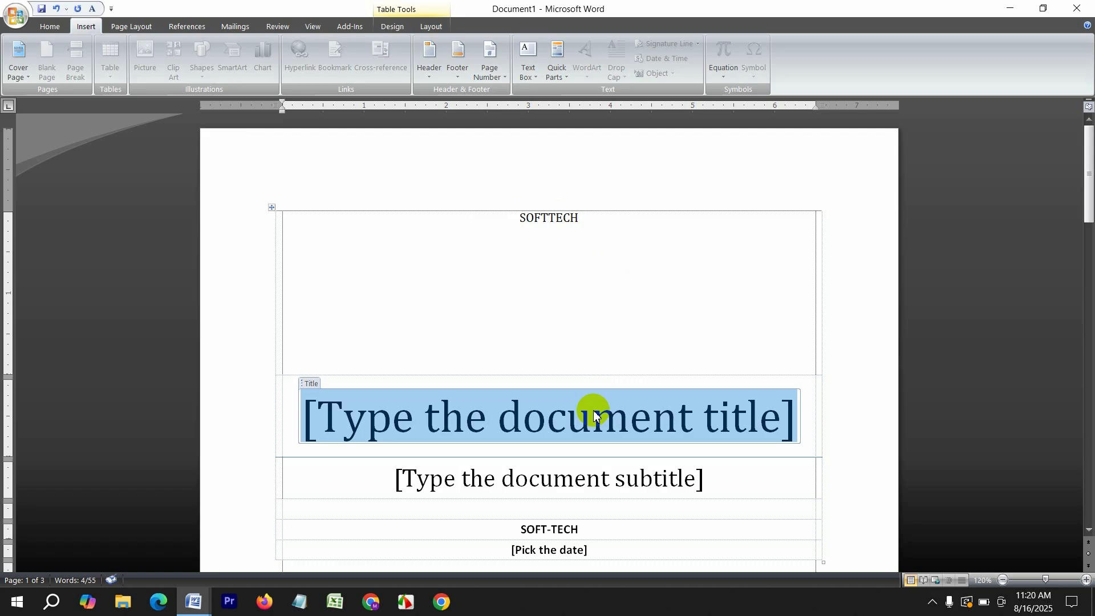
type("cad 2d")
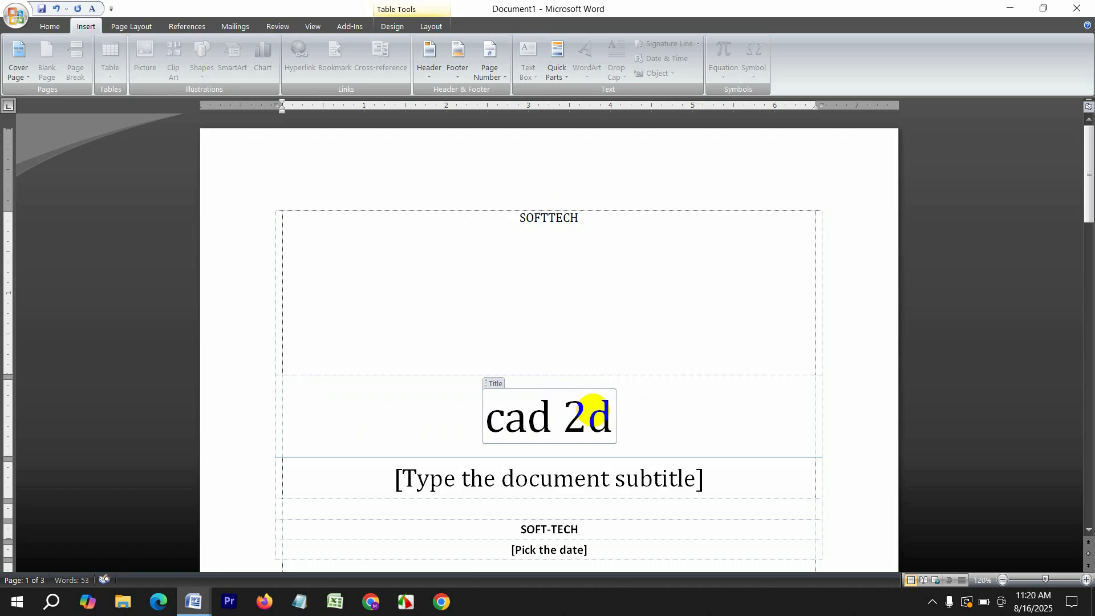
left_click(585, 484)
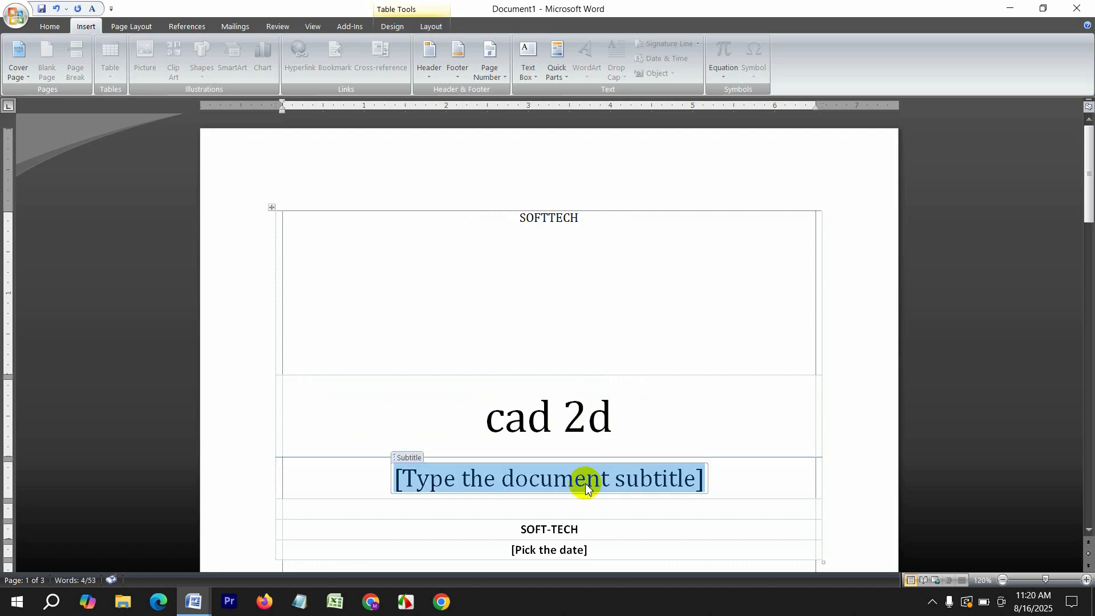
type("floor p")
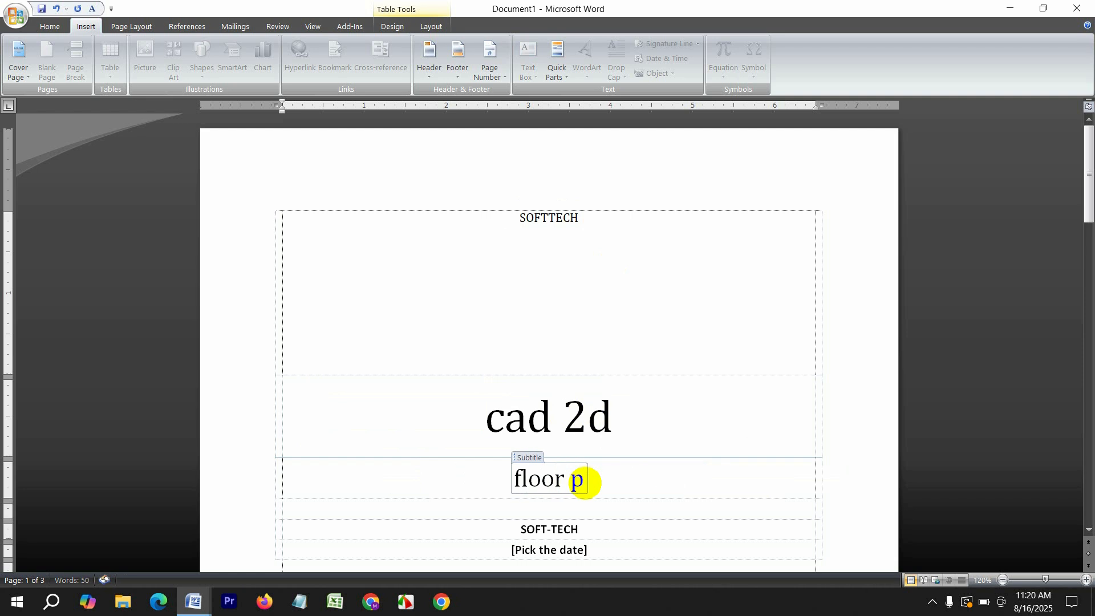
type("lan")
Enter the cover date 16/08/25 and start replacing the abstract with 'nor'
scroll(544, 472, "down", 2)
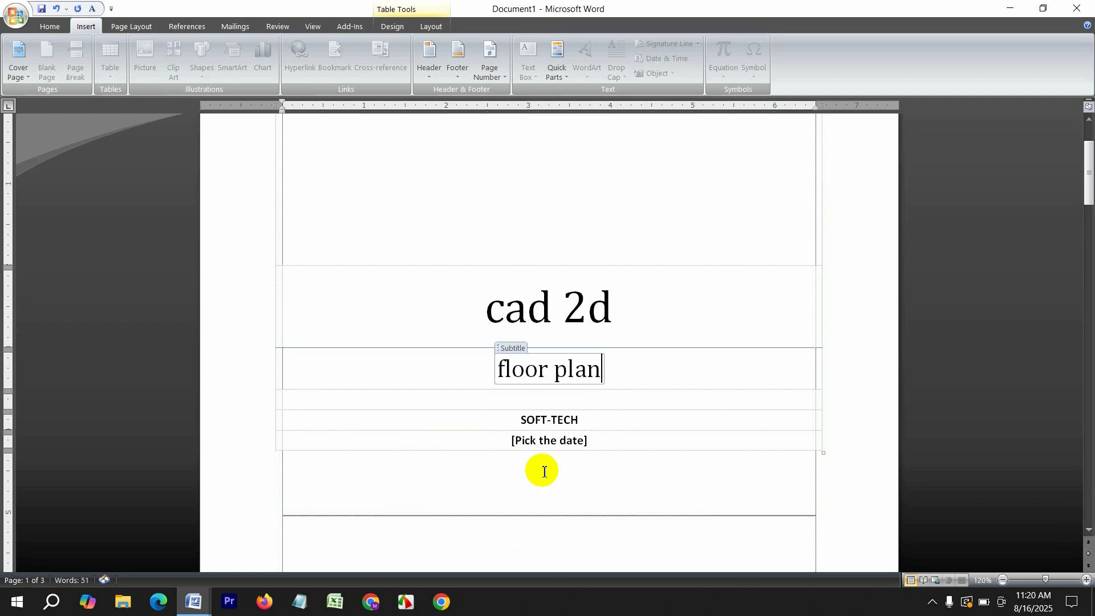
left_click(555, 443)
type("16/1")
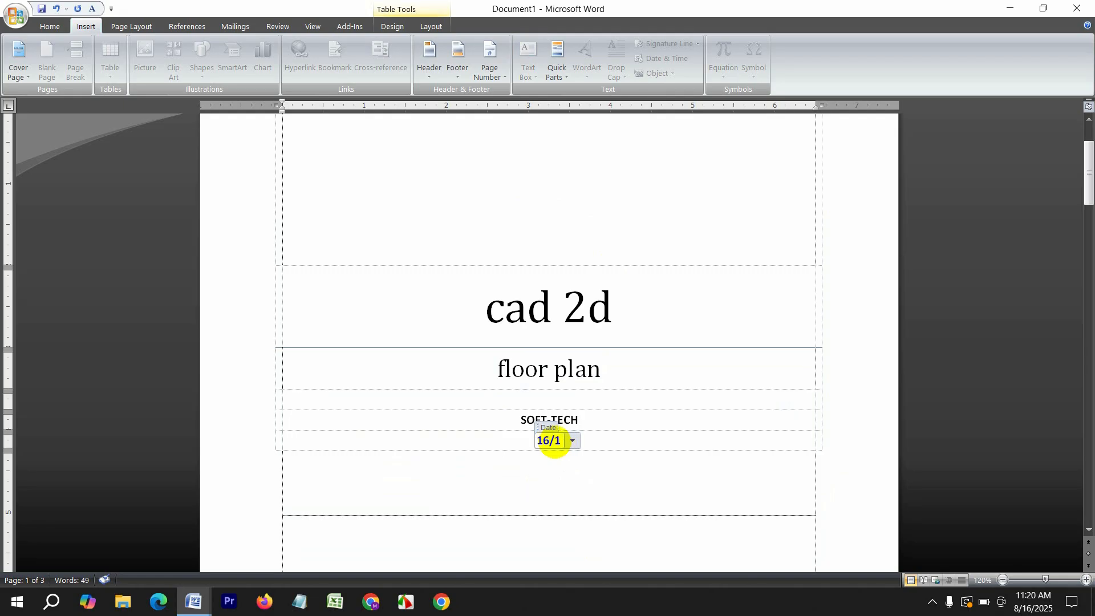
key("BackSpace")
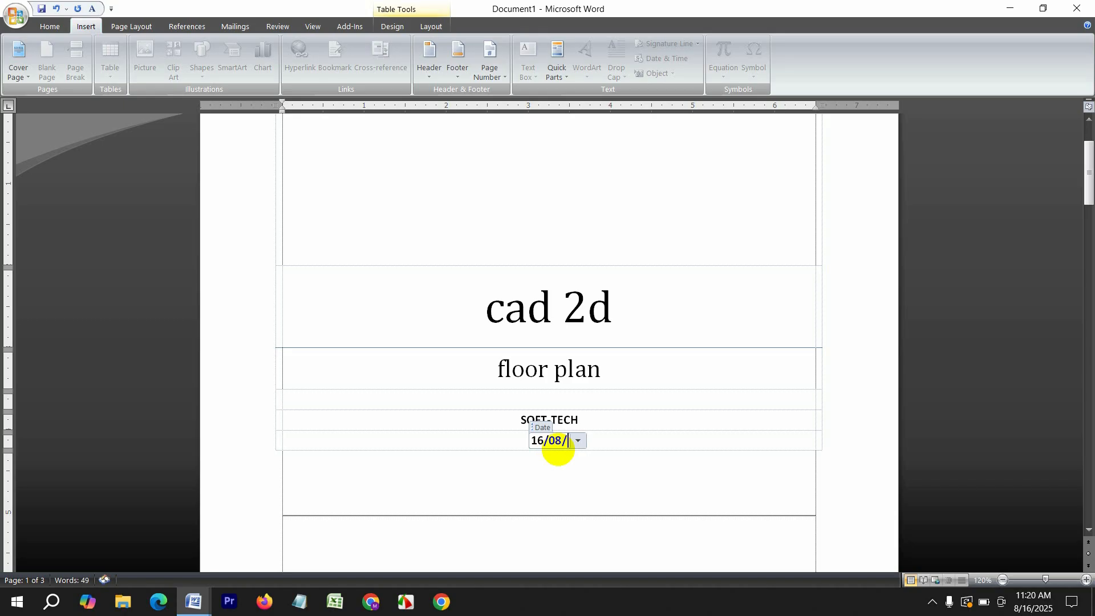
type("08/25")
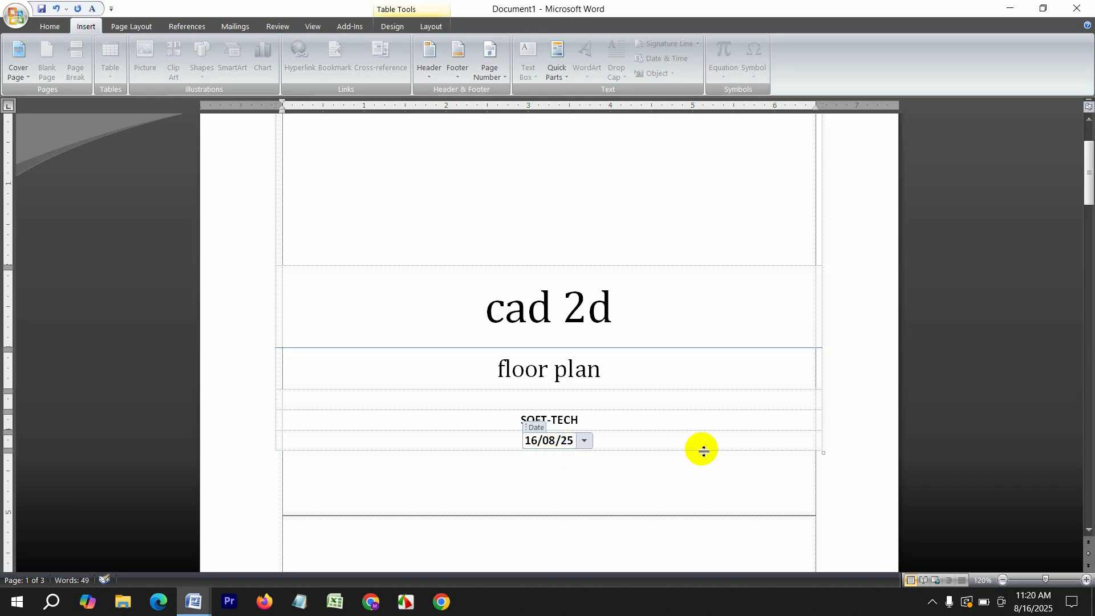
scroll(673, 456, "down", 10)
left_click(448, 396)
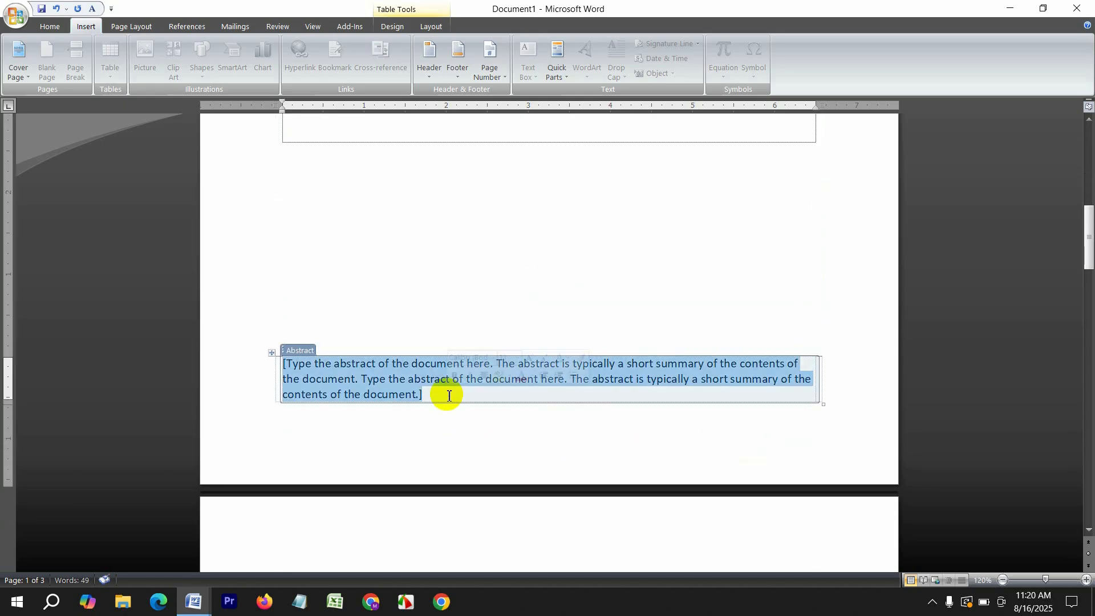
type("north badda")
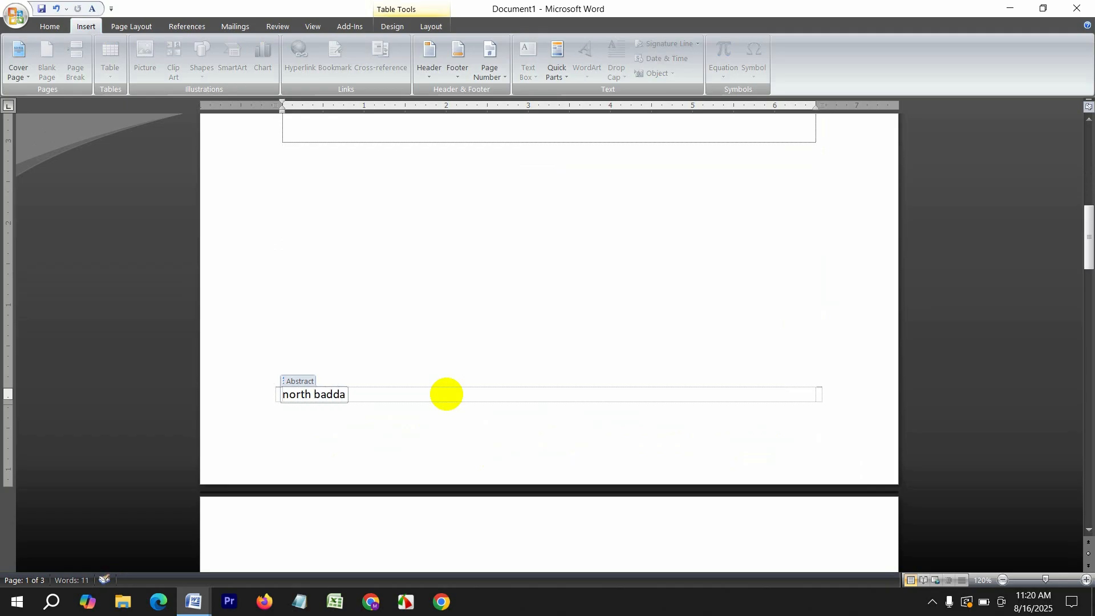
Try the Cubicles, Contrast and Tiles cover page designs, then delete the cover page
left_click(18, 56)
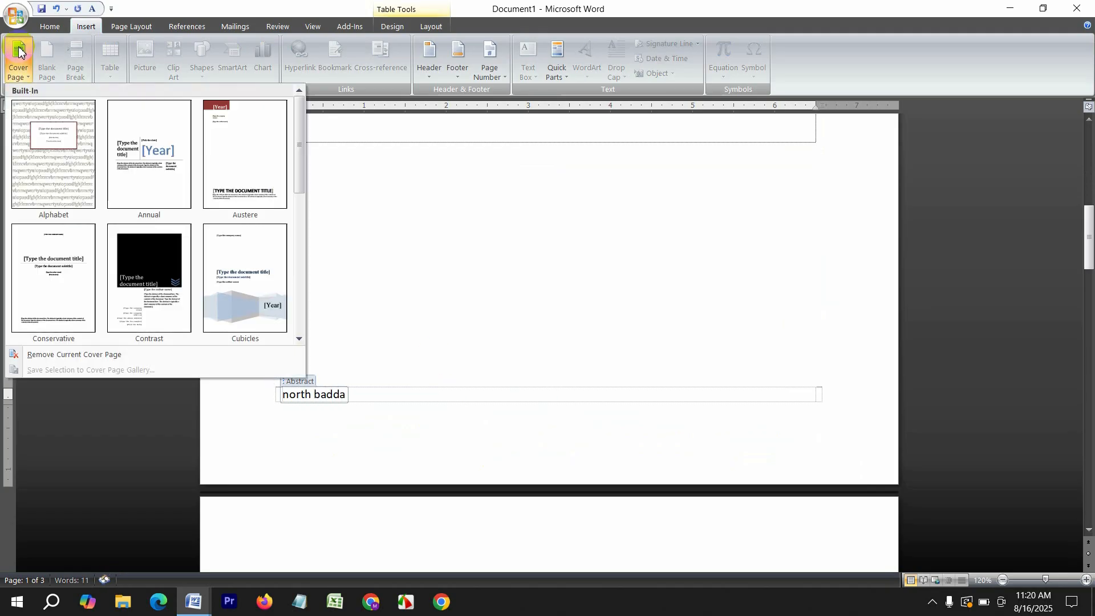
left_click(233, 277)
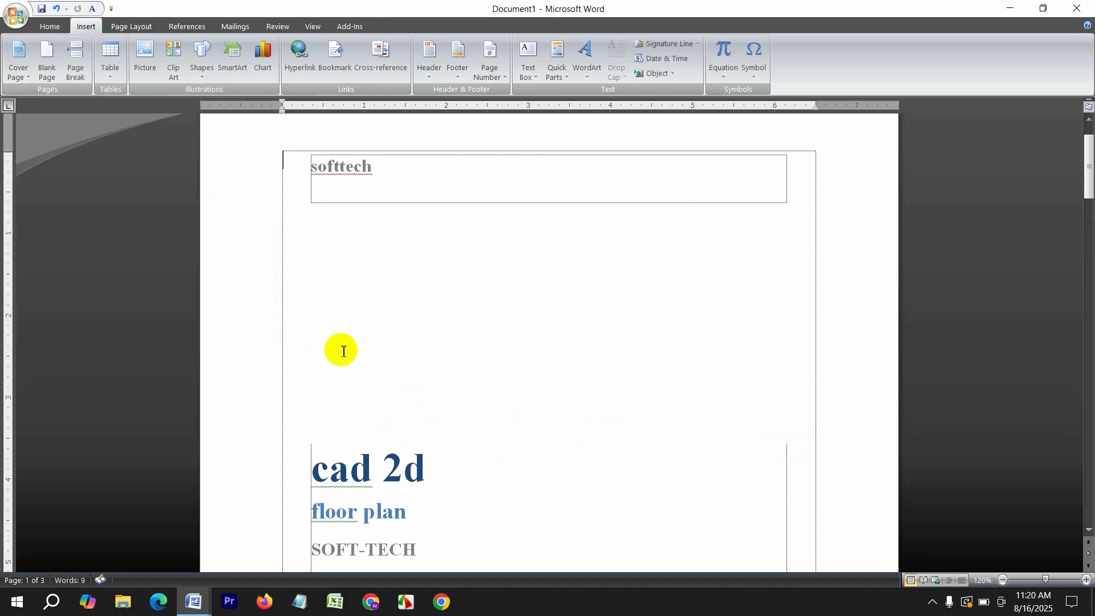
left_click(18, 54)
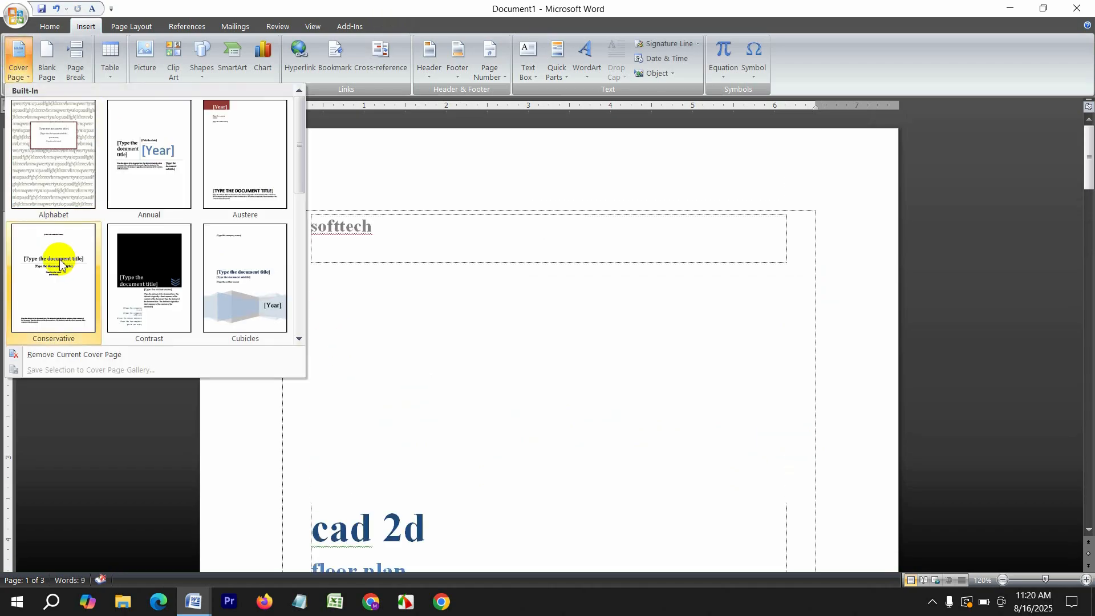
left_click(137, 265)
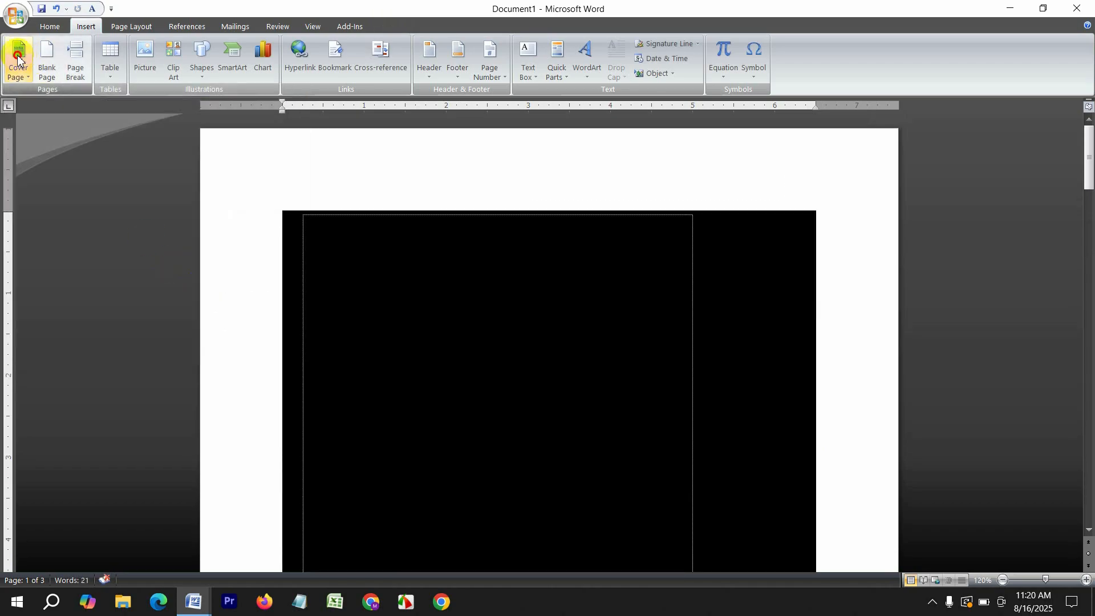
left_click(19, 57)
scroll(134, 276, "down", 3)
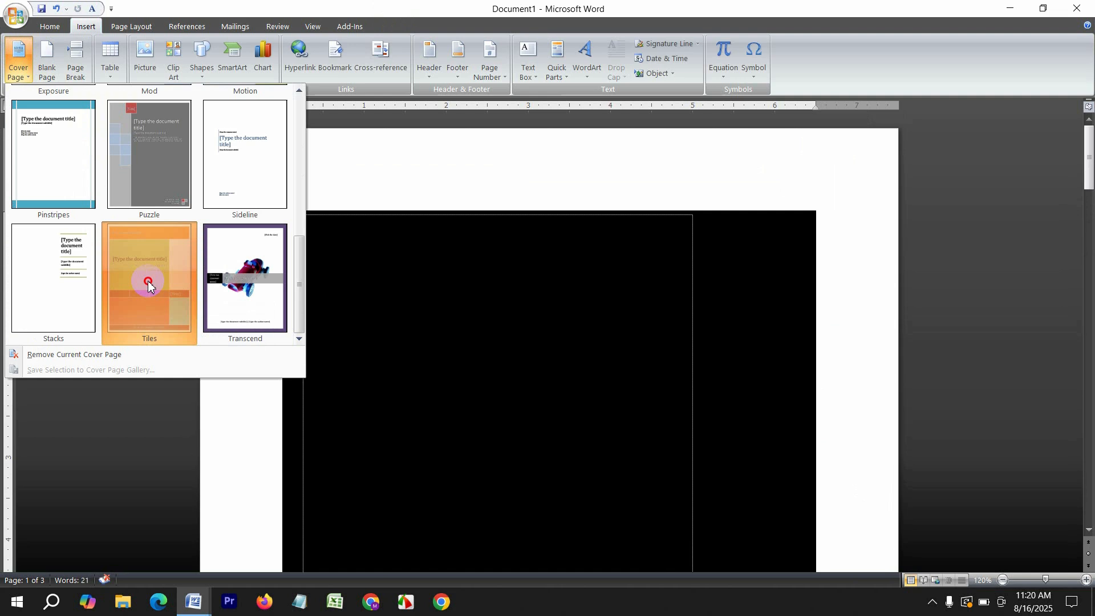
left_click(146, 285)
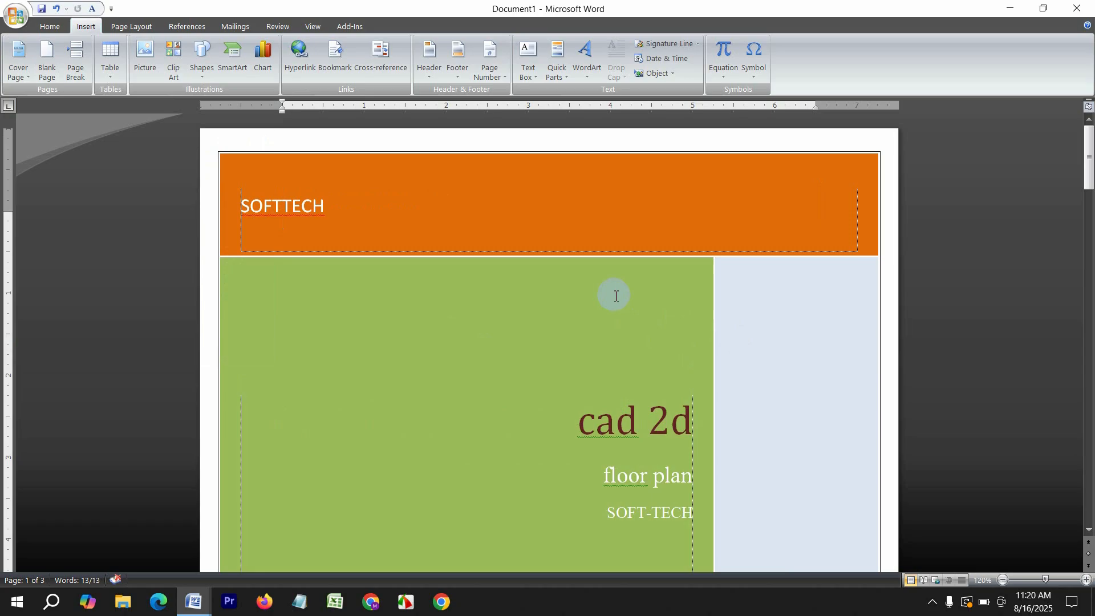
key("Delete")
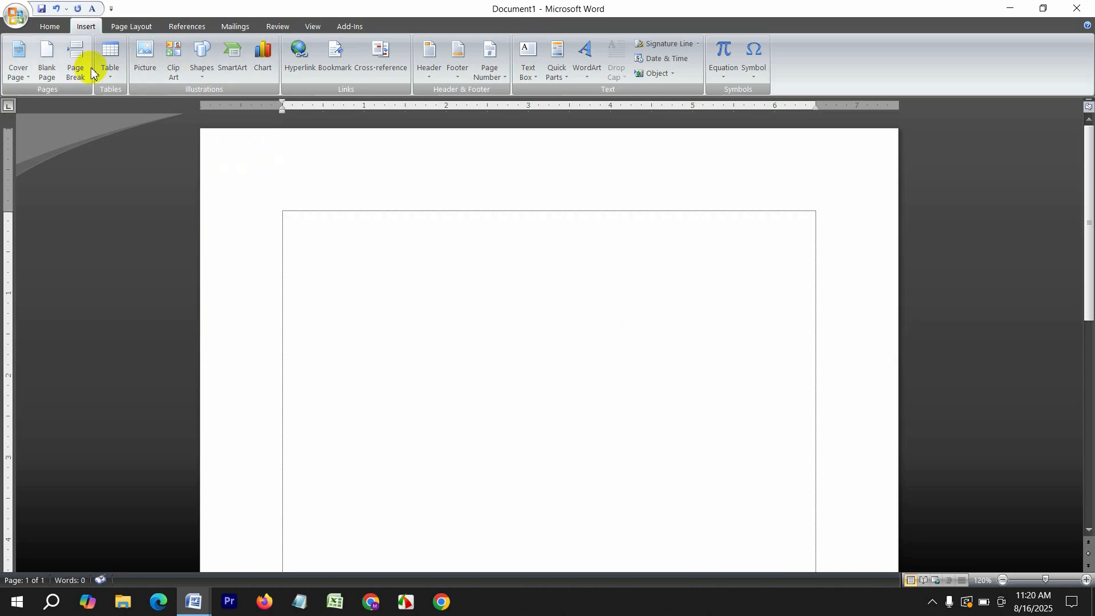
Insert a 5-column, 10-row table headed name, class, roll, intime, outtime with a green style
left_click(108, 66)
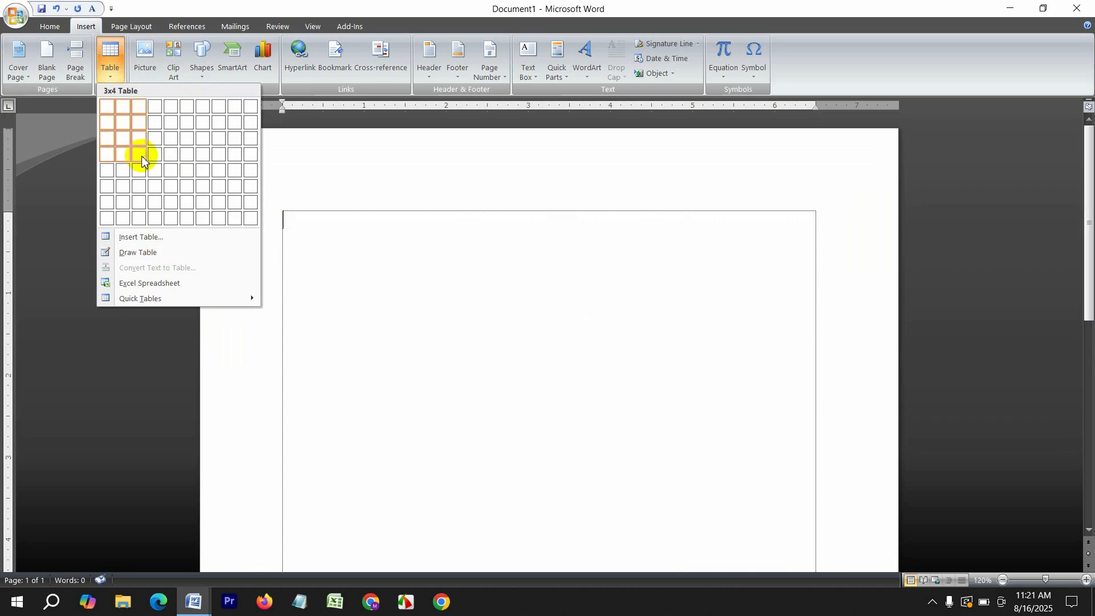
left_click(139, 236)
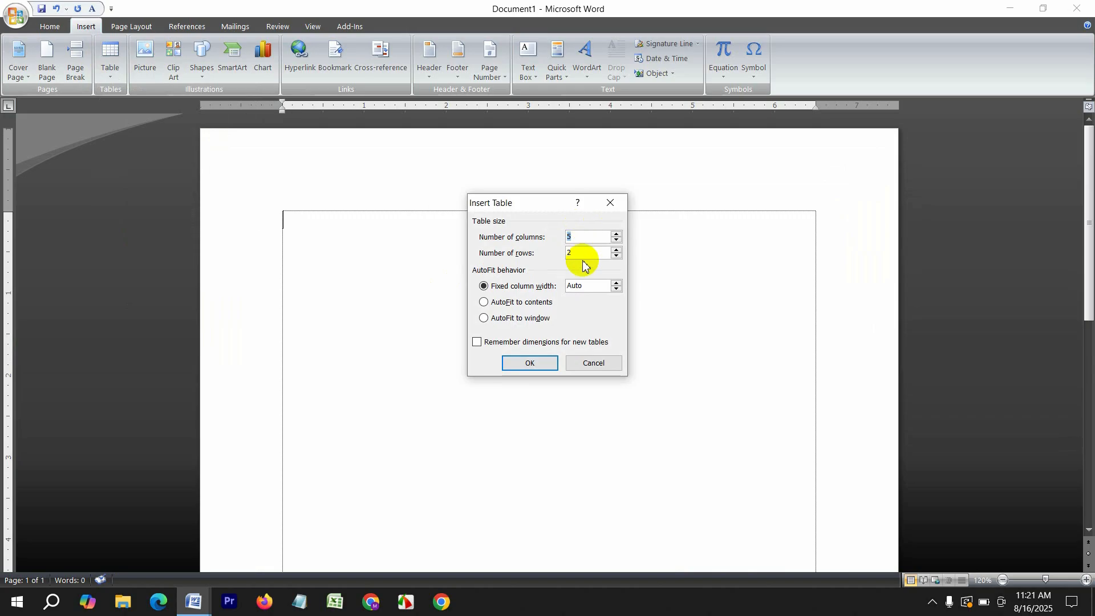
left_click_drag(582, 255, 524, 257)
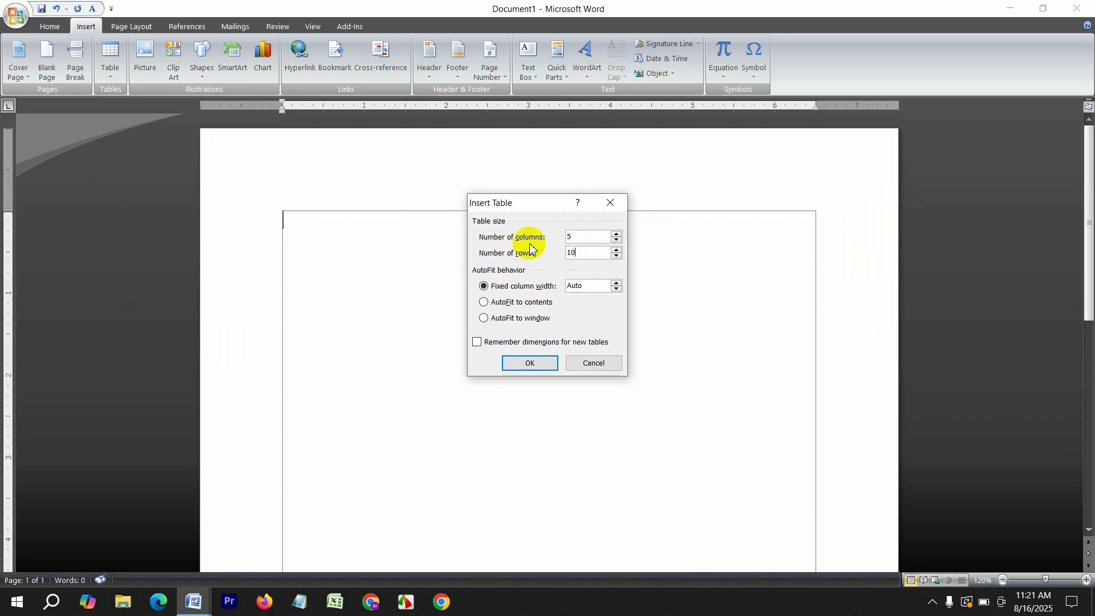
key("Return")
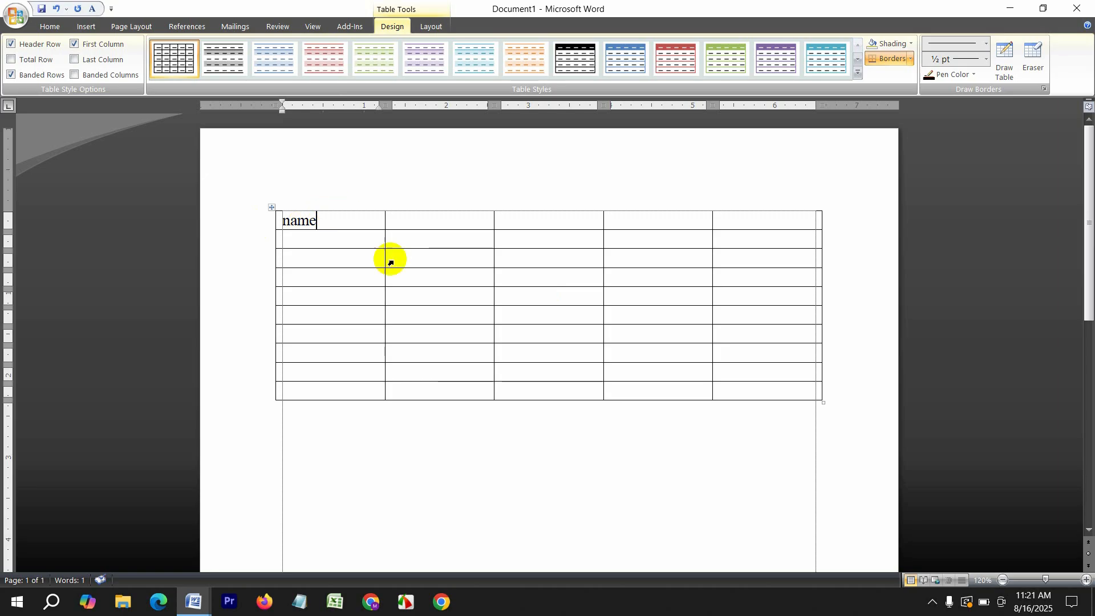
left_click(424, 224)
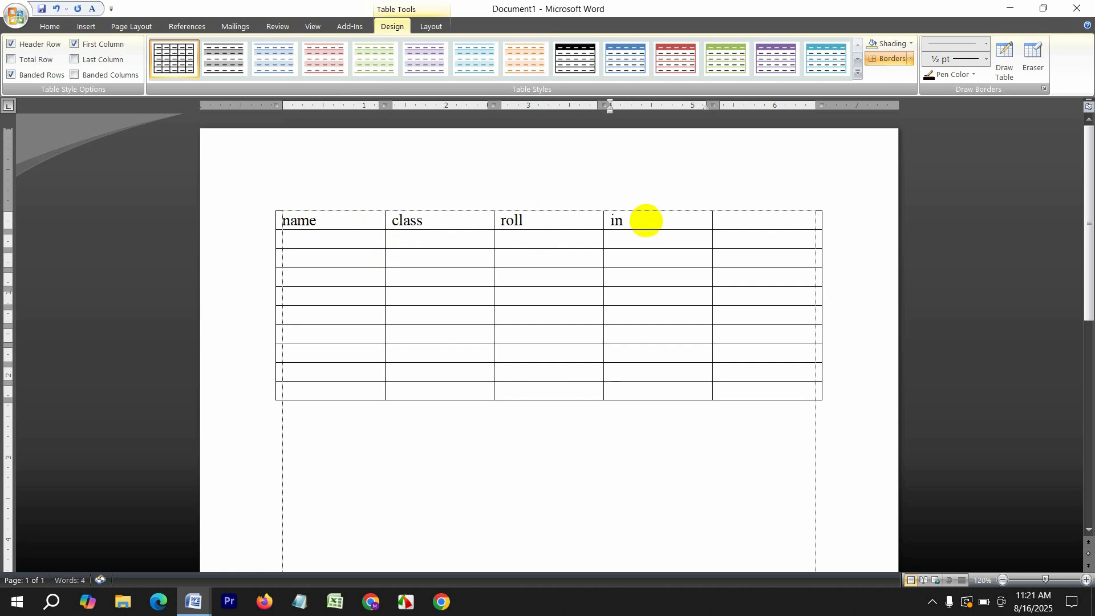
left_click(647, 220)
type("intime")
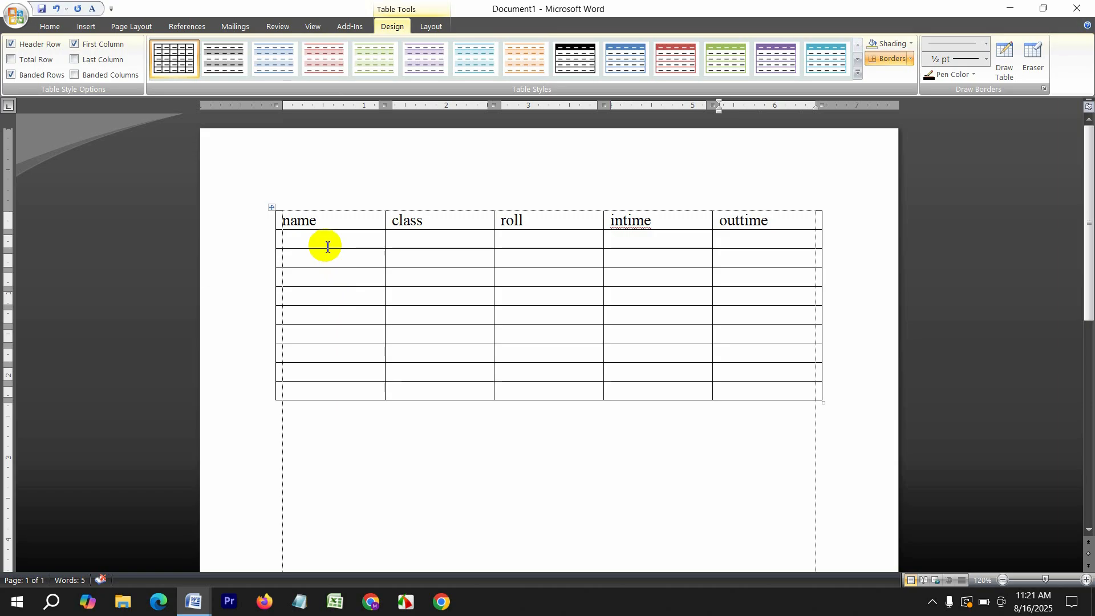
left_click(371, 57)
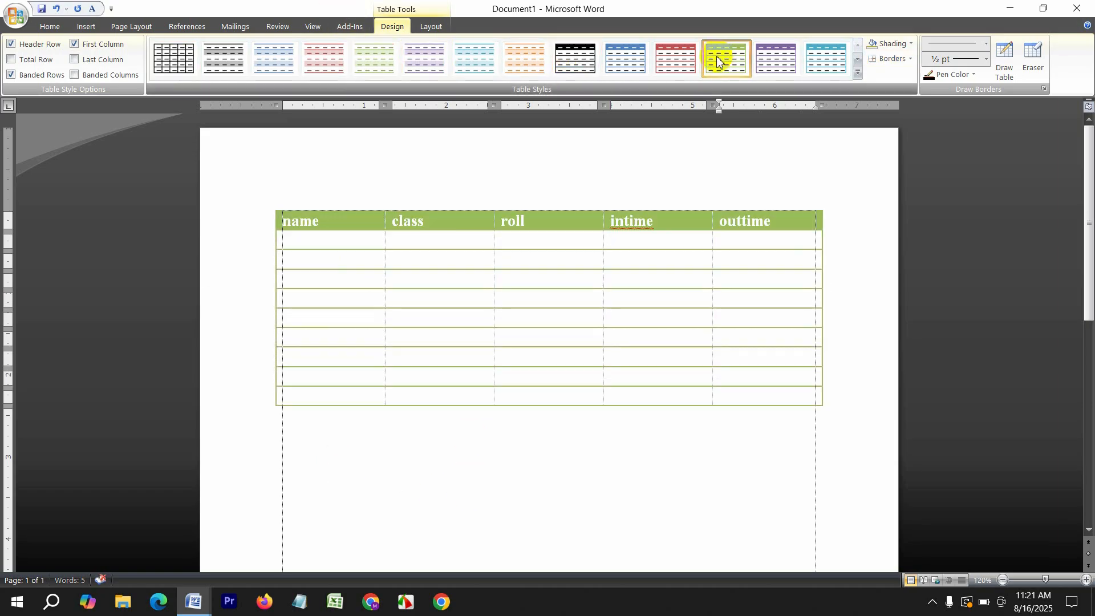
Switch the table to the green-header lined style and preview shading colours
left_click(721, 56)
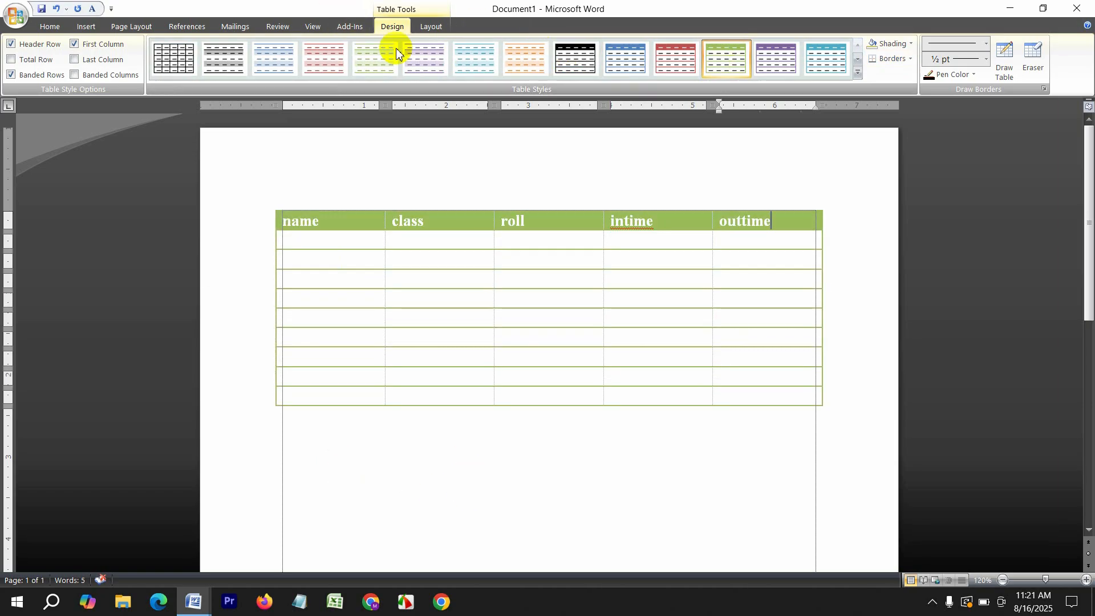
left_click(893, 43)
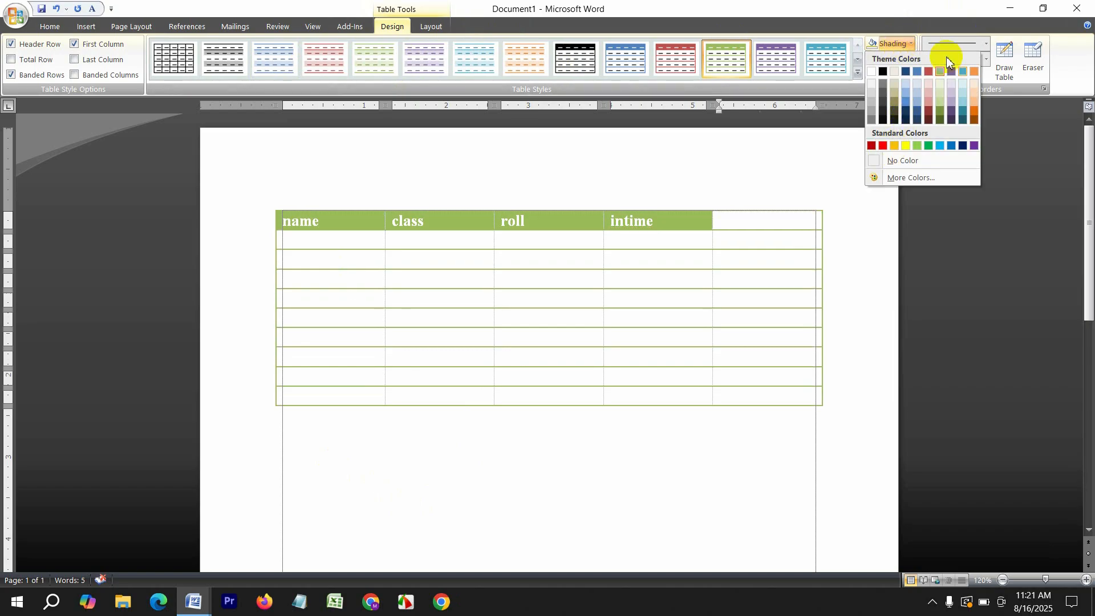
left_click(882, 267)
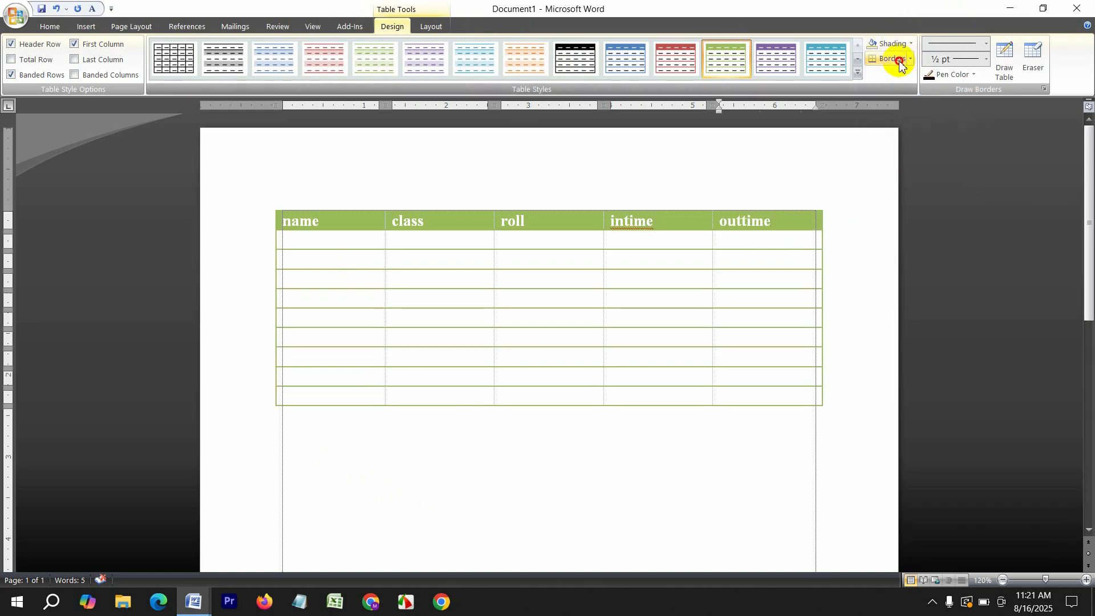
Draw and erase lines to merge the intime and outtime cells, then delete the table
left_click(1004, 60)
mouse_move(674, 269)
left_mouse_down()
mouse_move(675, 307)
mouse_move(673, 257)
left_mouse_up()
left_click(1033, 57)
left_click(672, 289)
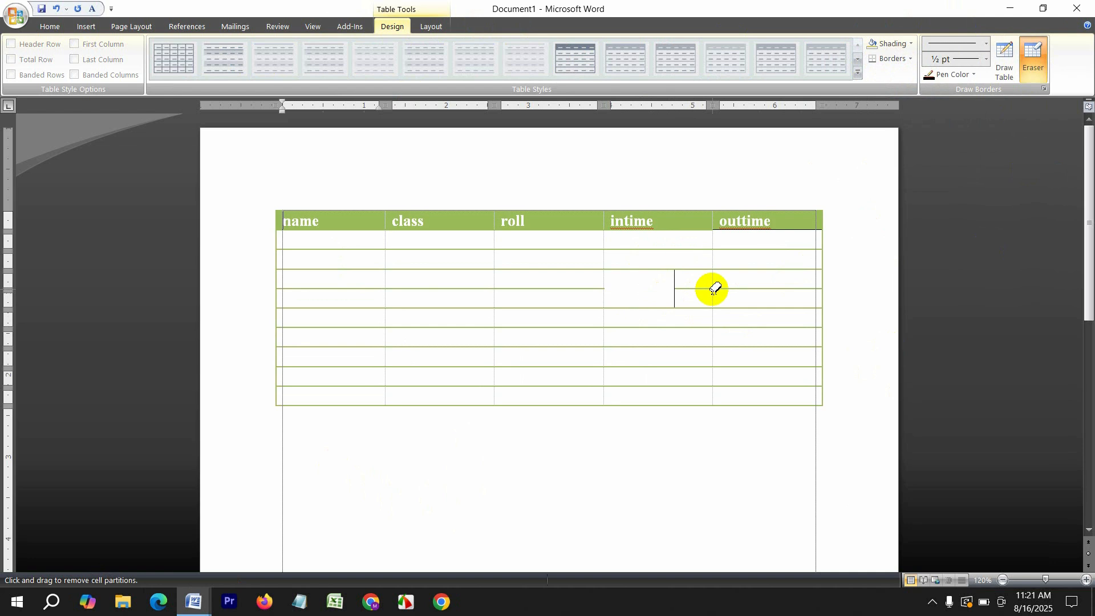
left_click(685, 292)
left_click_drag(727, 335, 675, 269)
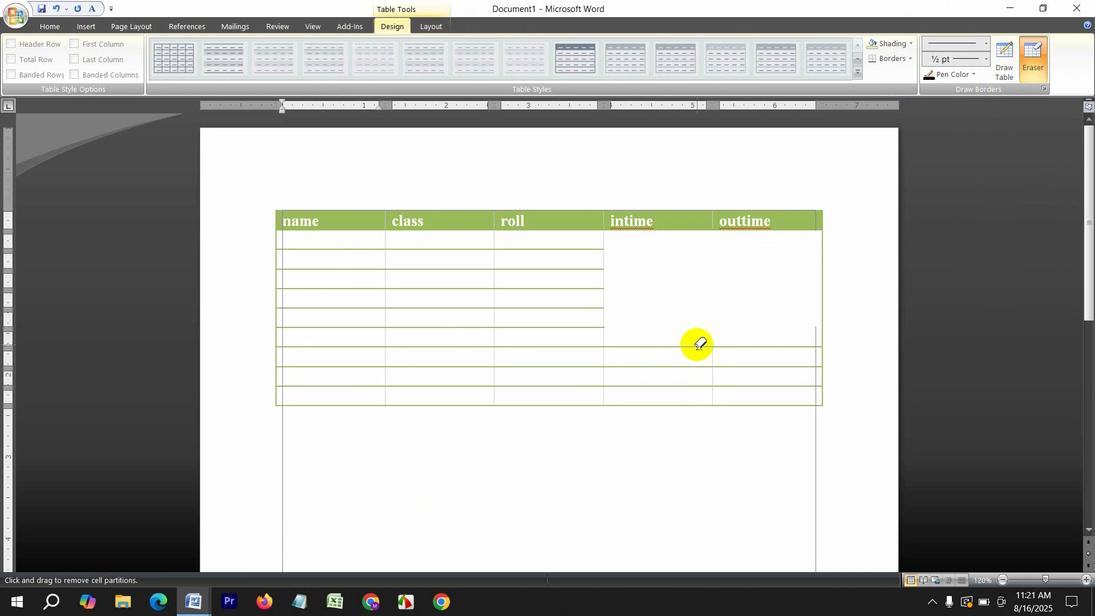
key("ctrl+a")
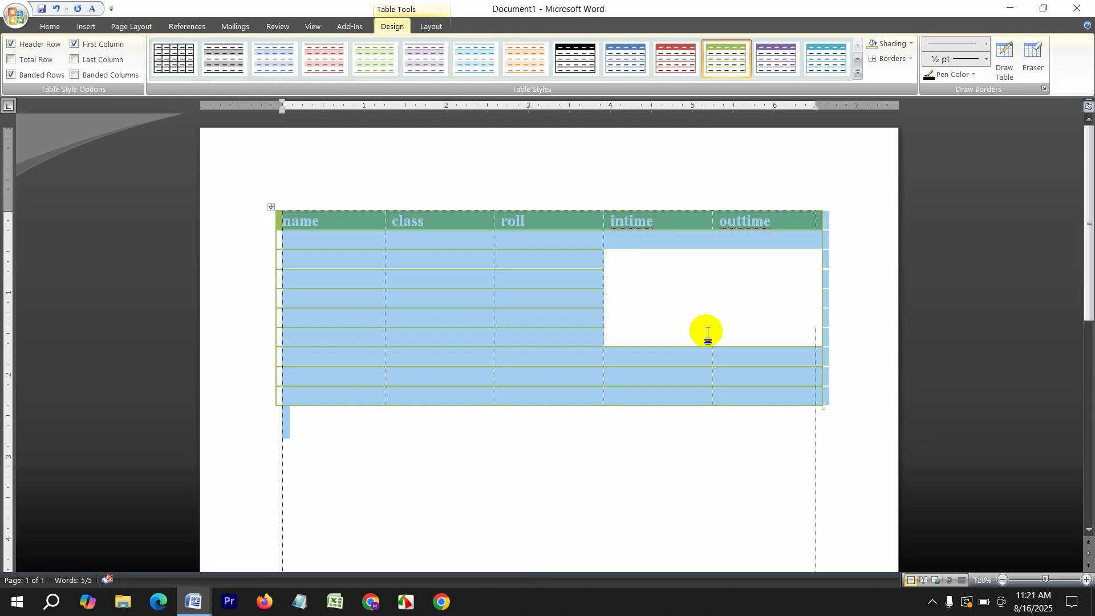
key("Delete")
Insert the floor-plan PNG from Desktop\Soft-Tech and resize it to 3.2" by 1.66"
left_click(87, 26)
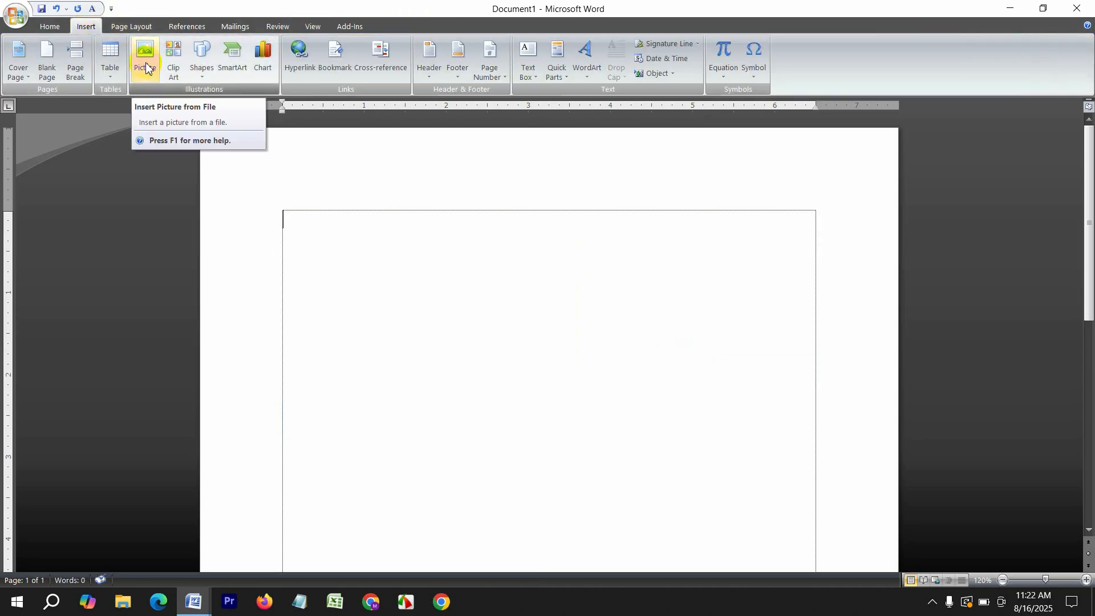
left_click(146, 63)
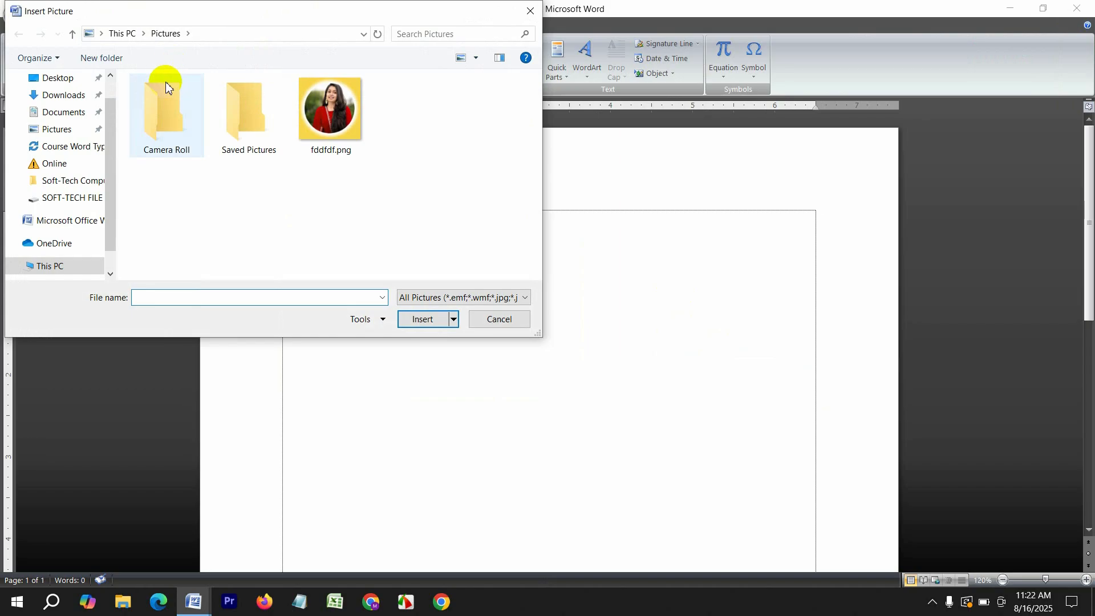
left_click(57, 79)
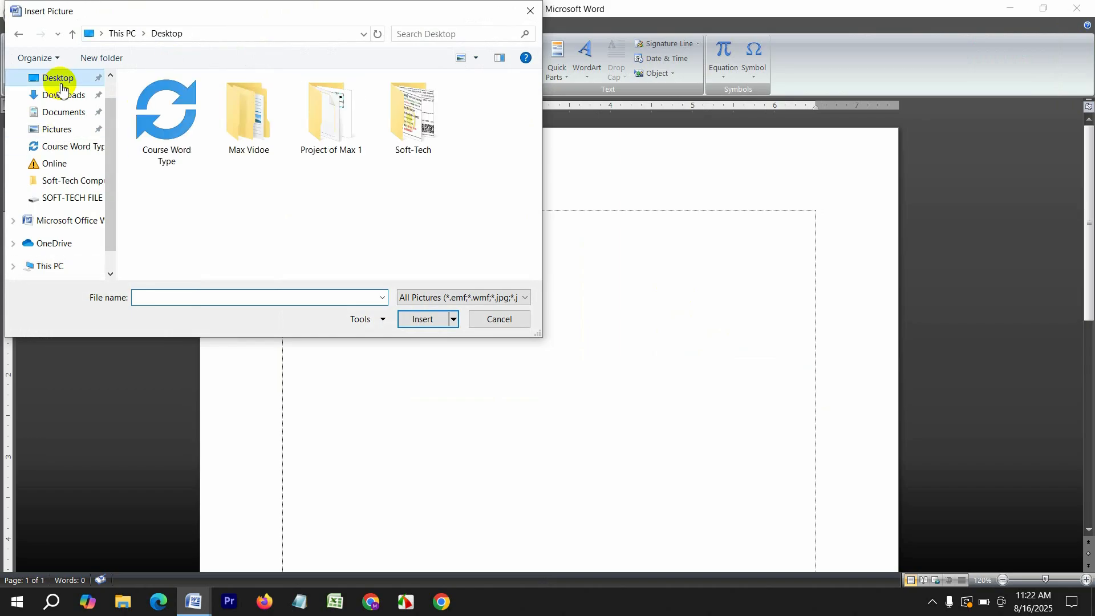
double_click(420, 126)
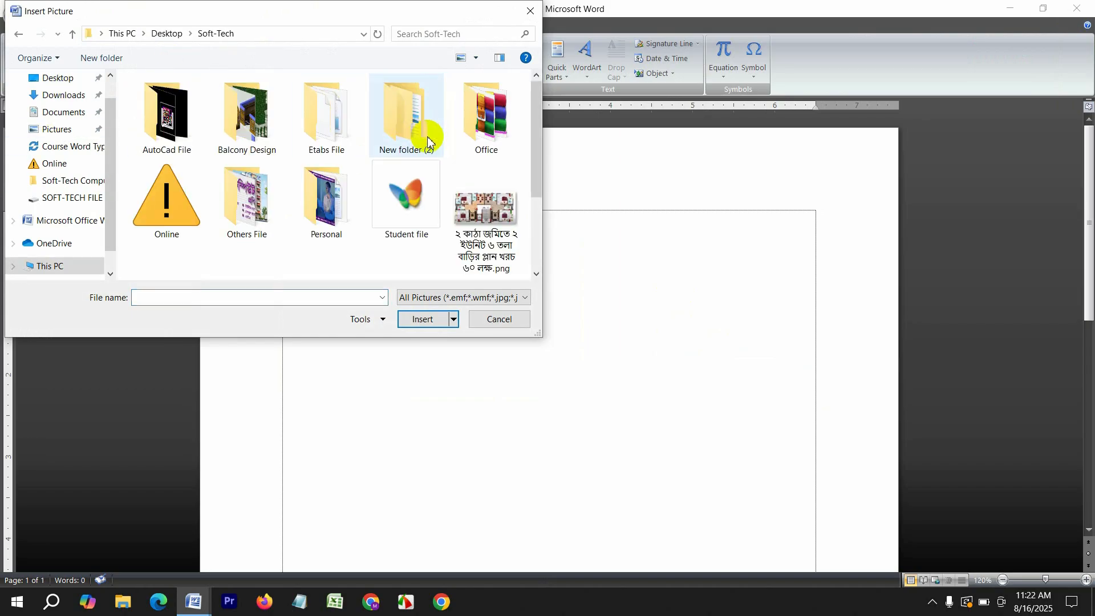
left_click(481, 240)
left_click(422, 319)
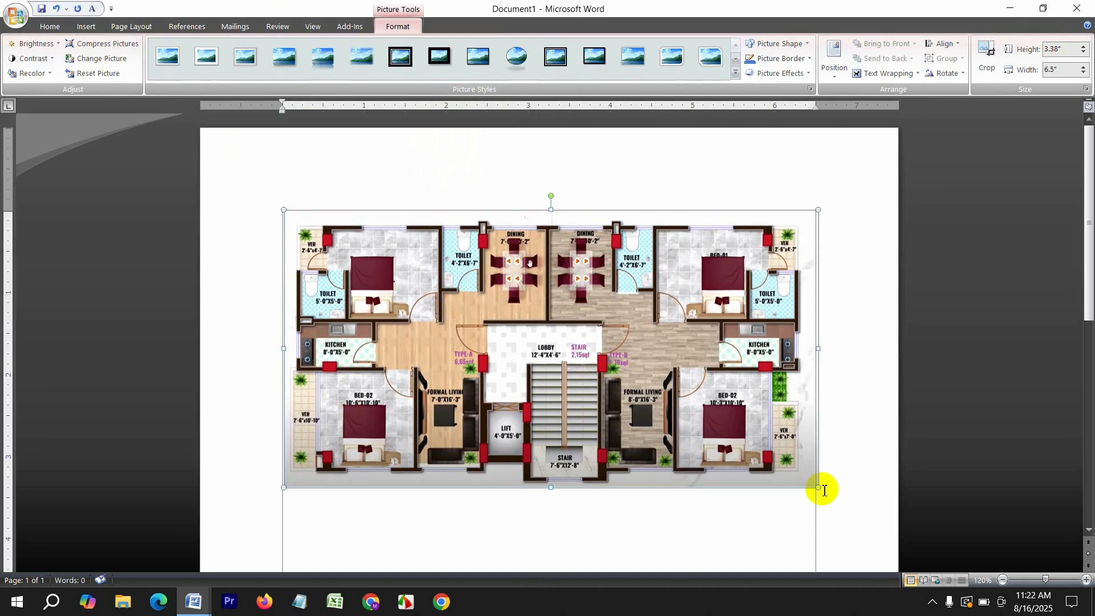
left_click_drag(818, 488, 546, 346)
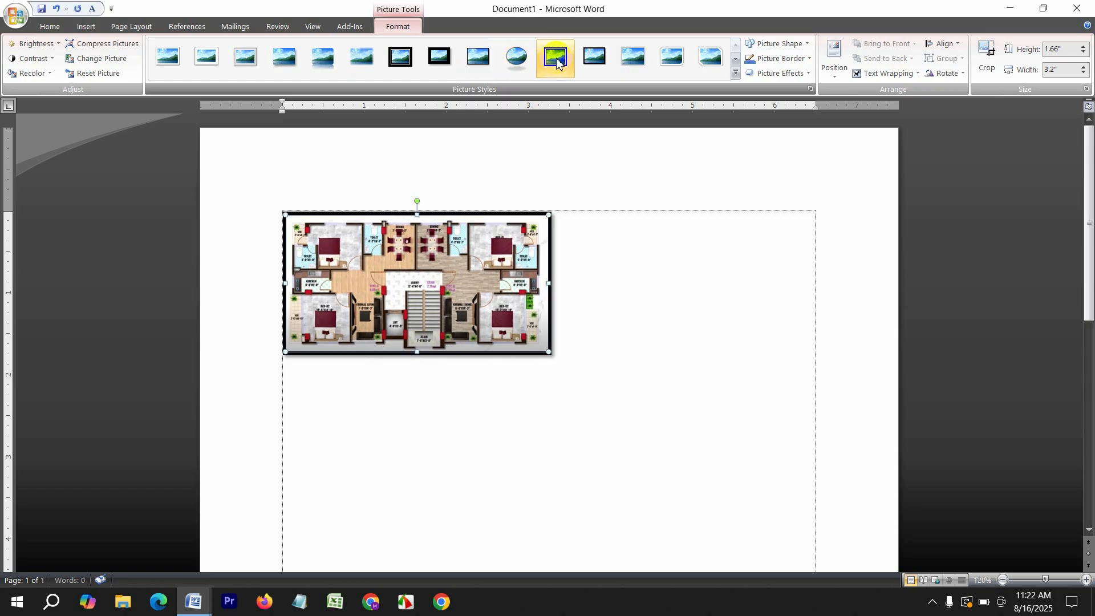
Apply a rounded soft-shadow picture style, then try brightness, contrast and recolour without keeping changes
left_click(670, 57)
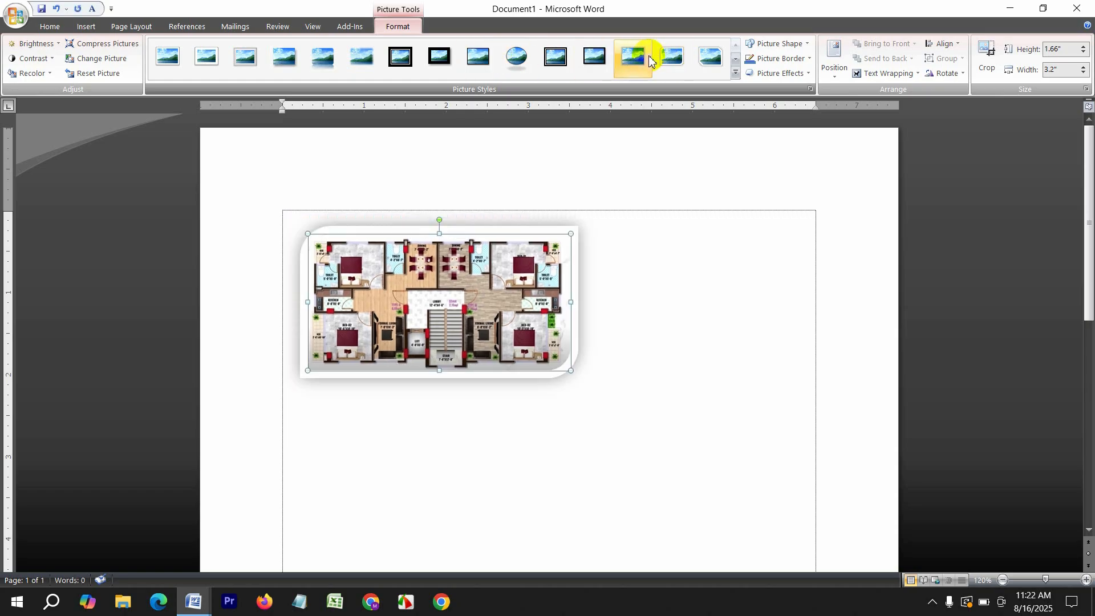
left_click(53, 43)
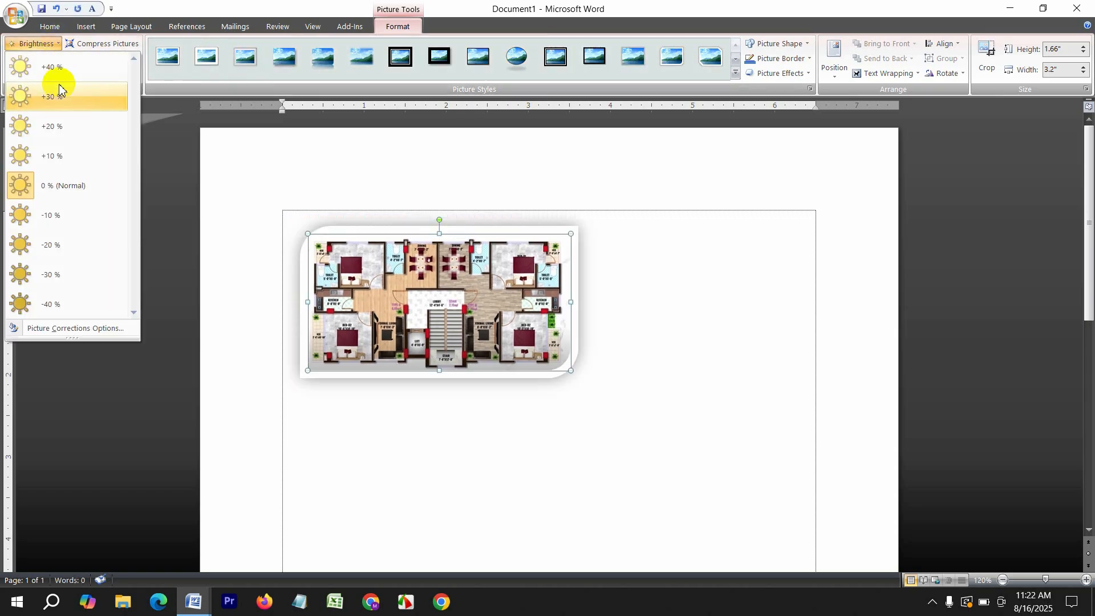
left_click(60, 80)
left_click(38, 43)
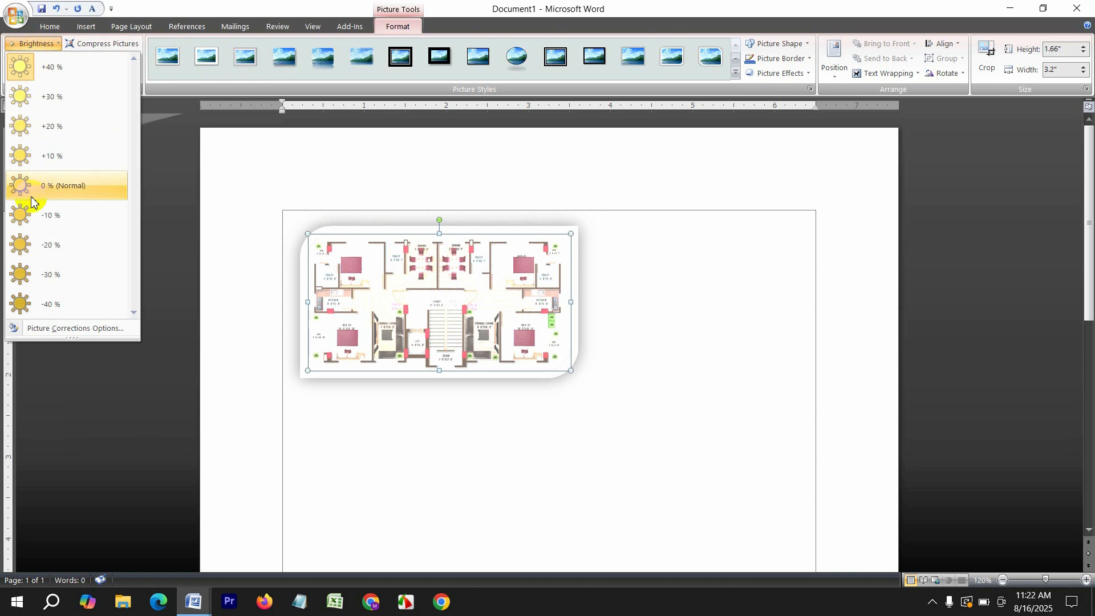
left_click(34, 245)
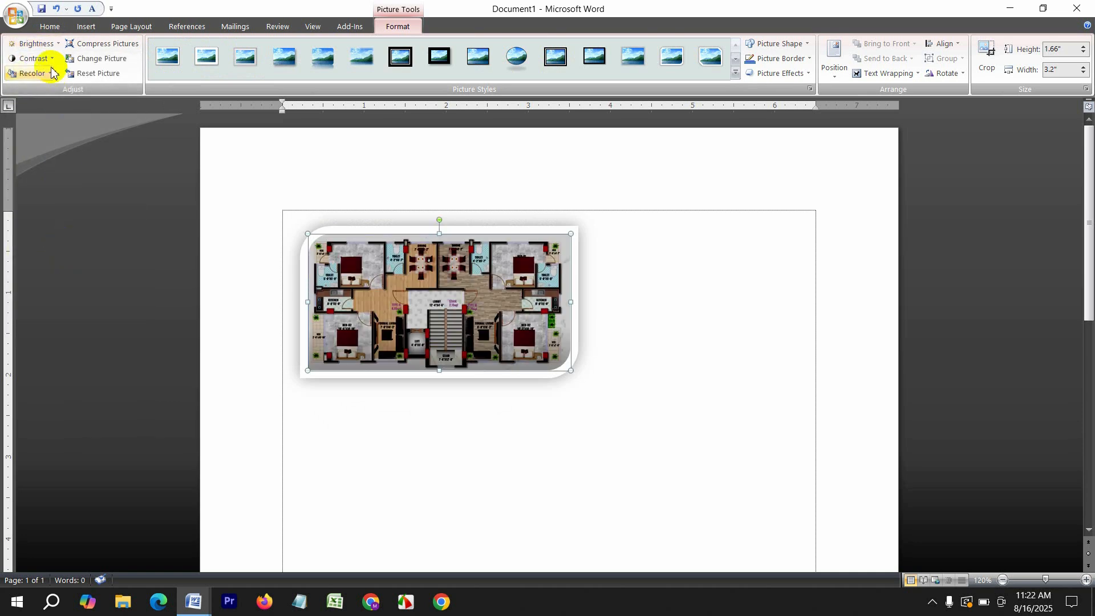
left_click(35, 58)
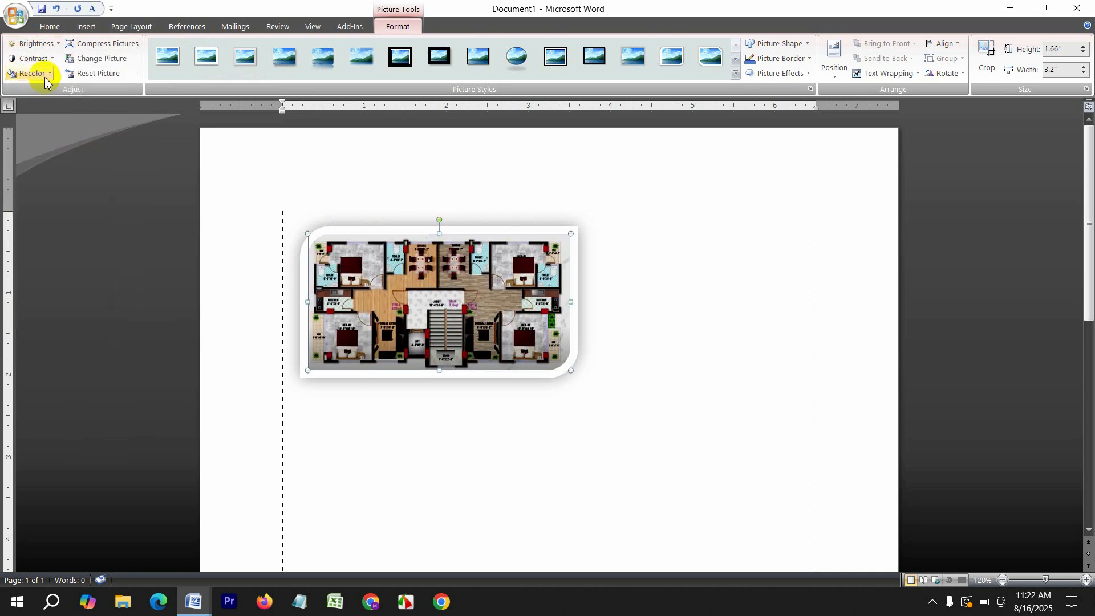
left_click(35, 73)
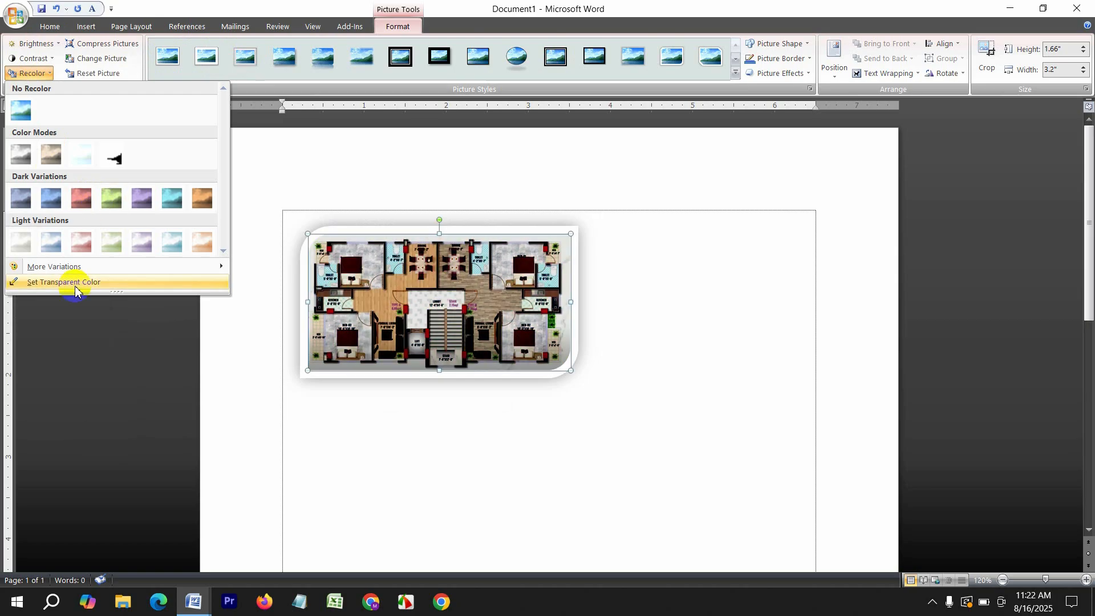
left_click(63, 204)
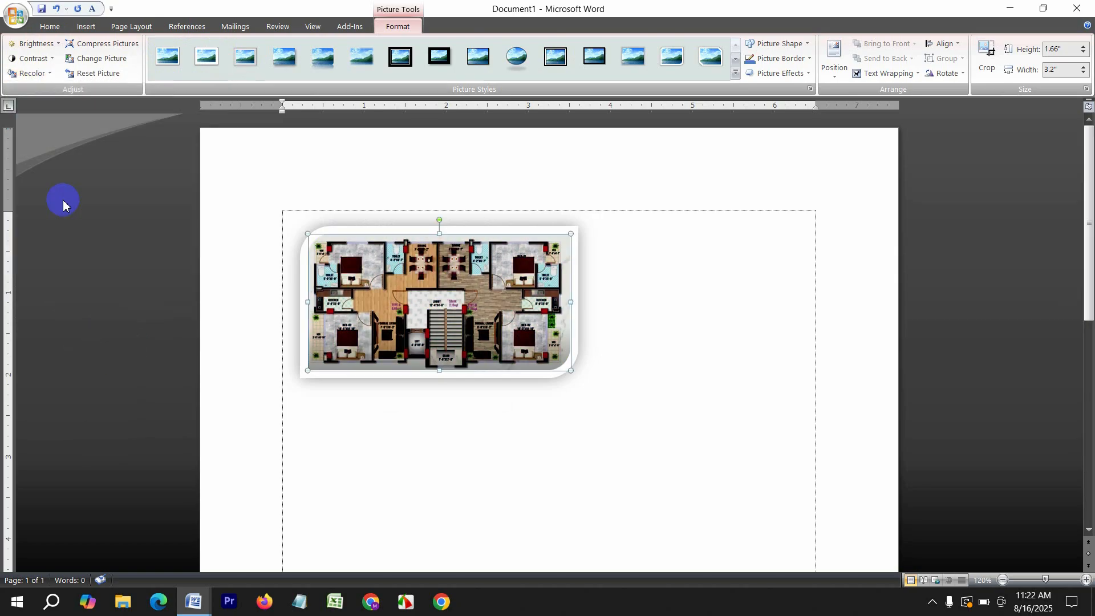
Browse Change Picture for a replacement, then close it keeping the floor plan
left_click(96, 58)
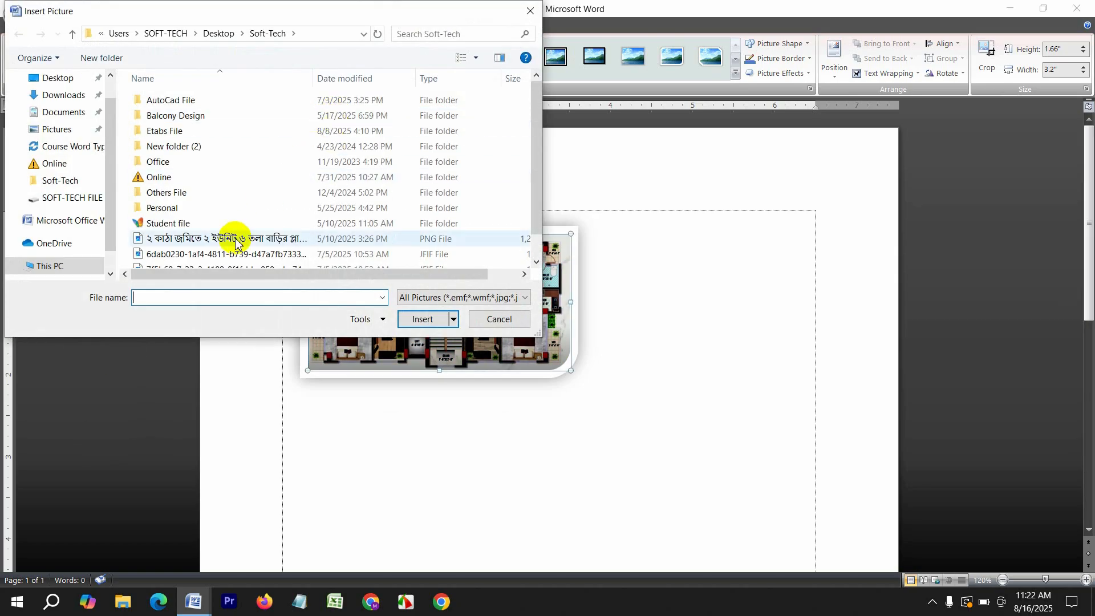
scroll(235, 242, "down", 1)
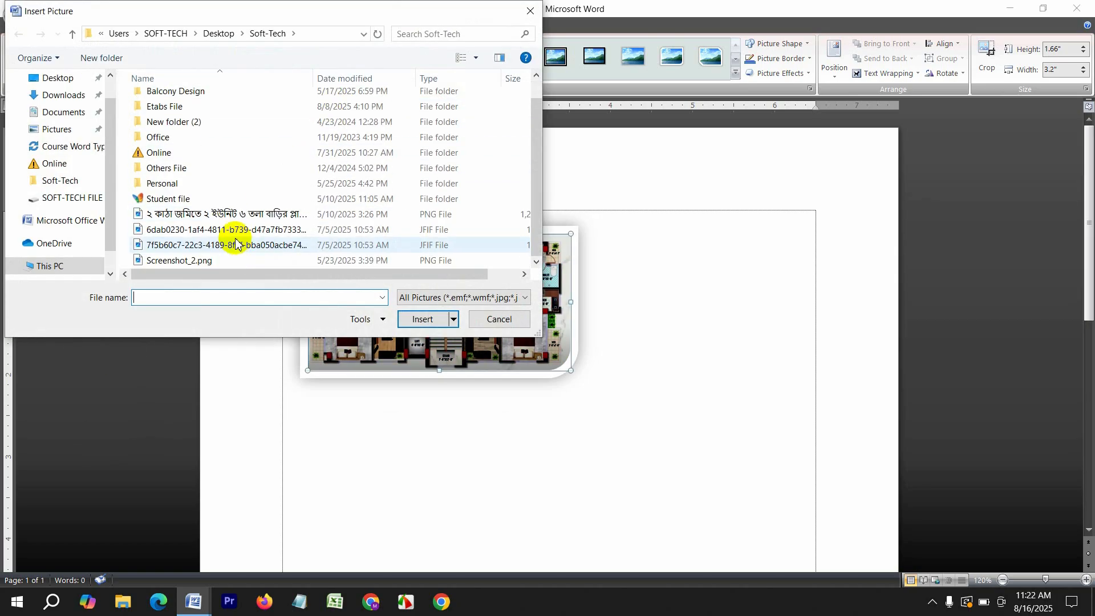
left_click(522, 18)
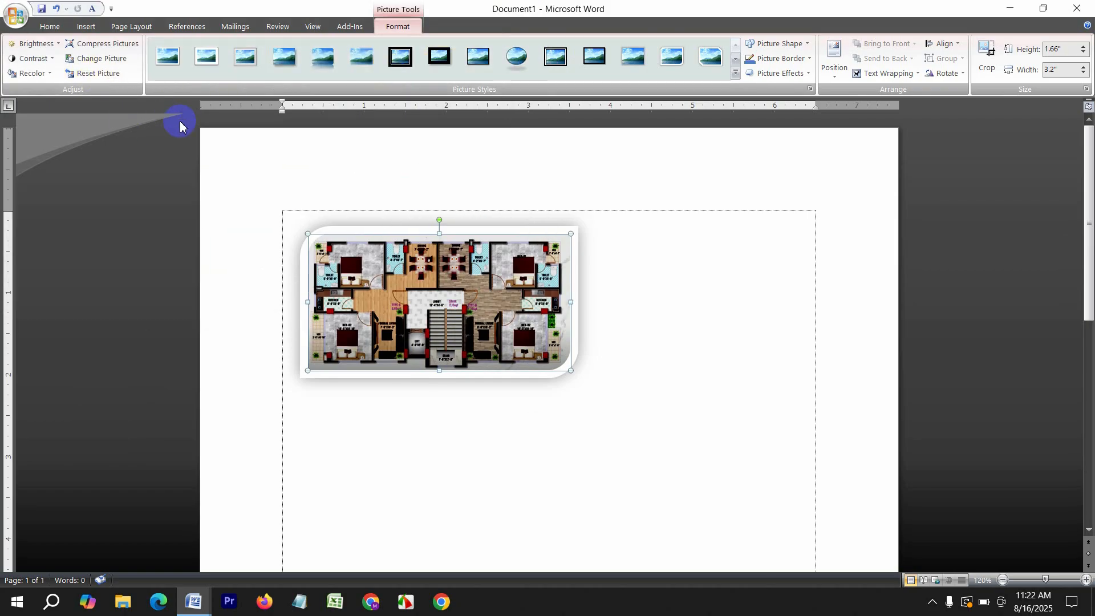
Give the floor plan a thick black frame style, a pentagon arrow shape and a red border
left_click(594, 56)
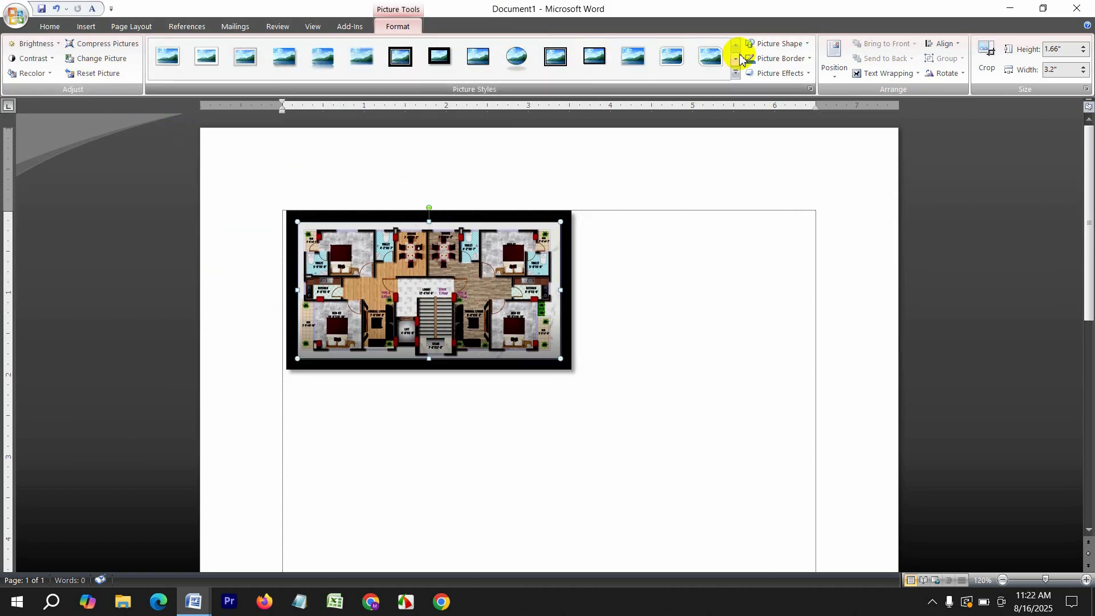
left_click(780, 46)
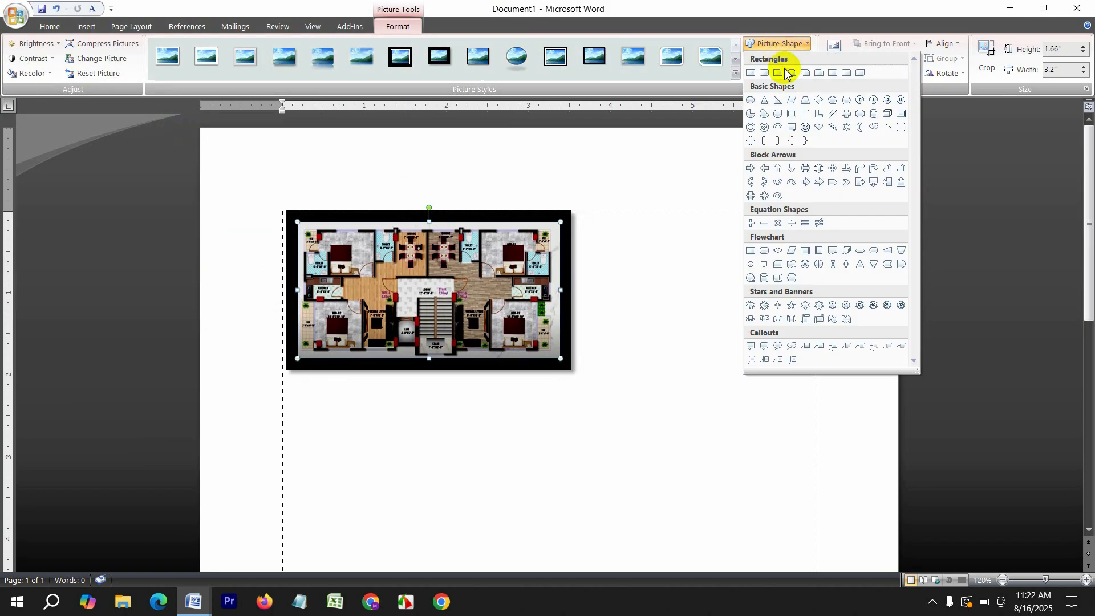
left_click(832, 184)
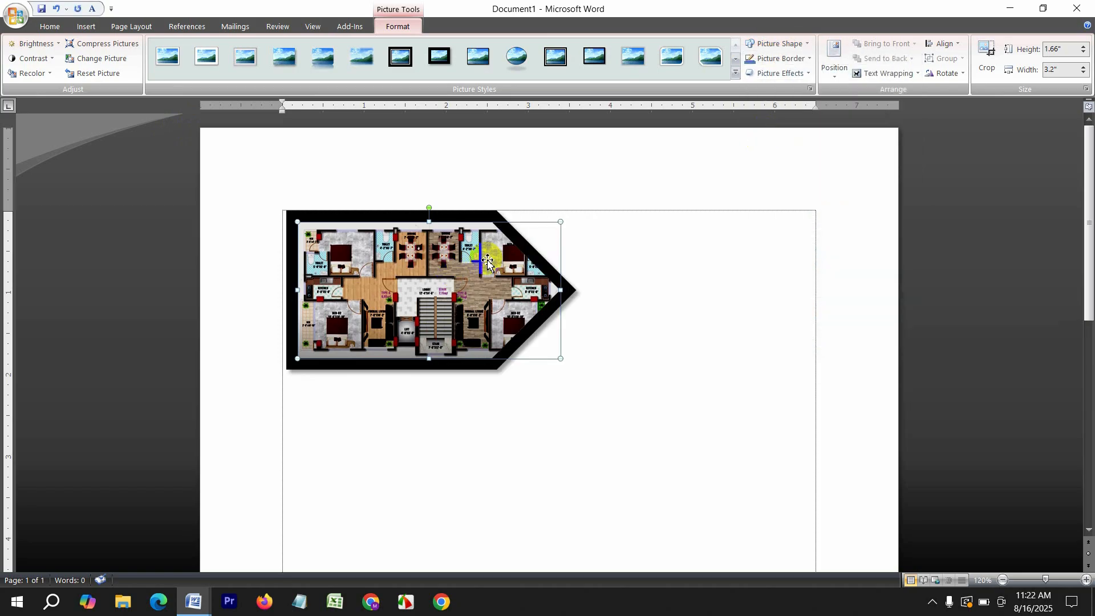
left_click(771, 61)
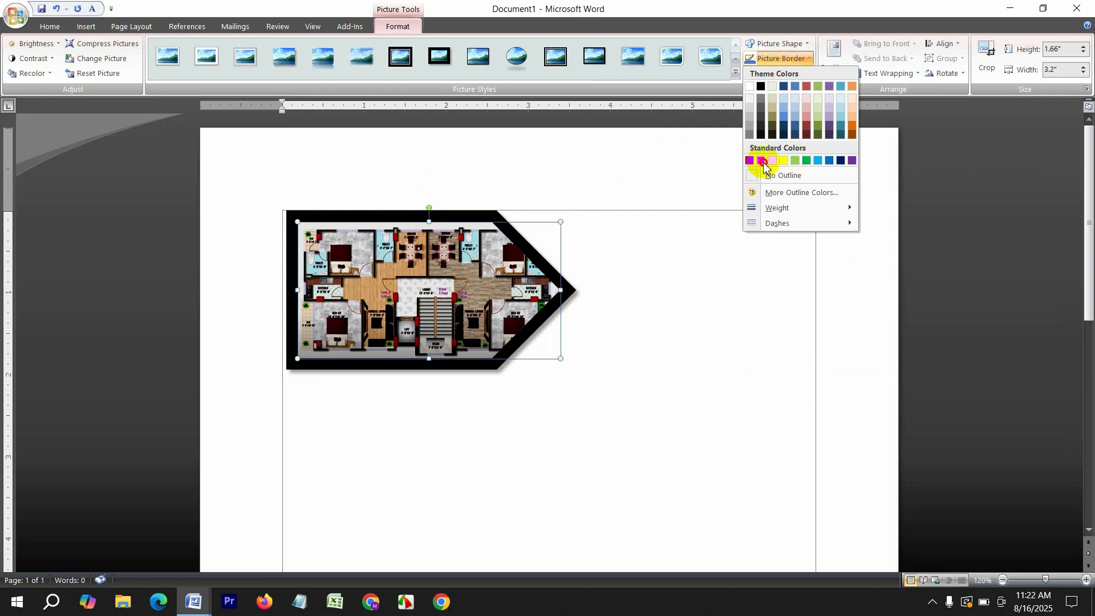
left_click(762, 162)
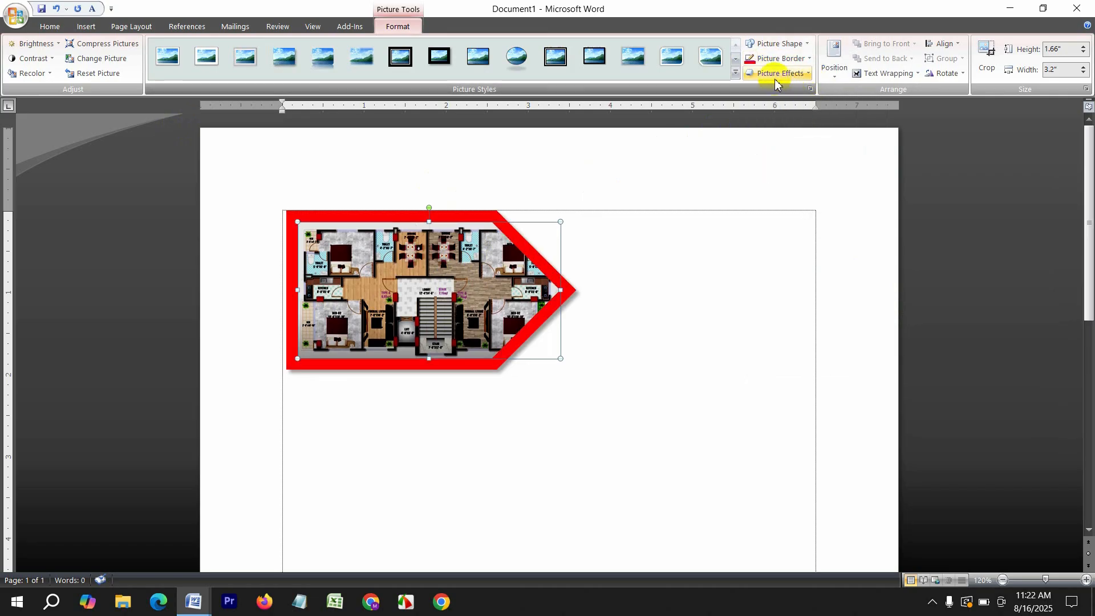
left_click(775, 82)
Set the picture to No 3-D Rotation, place it top centre, then back in line with text
mouse_move(791, 279)
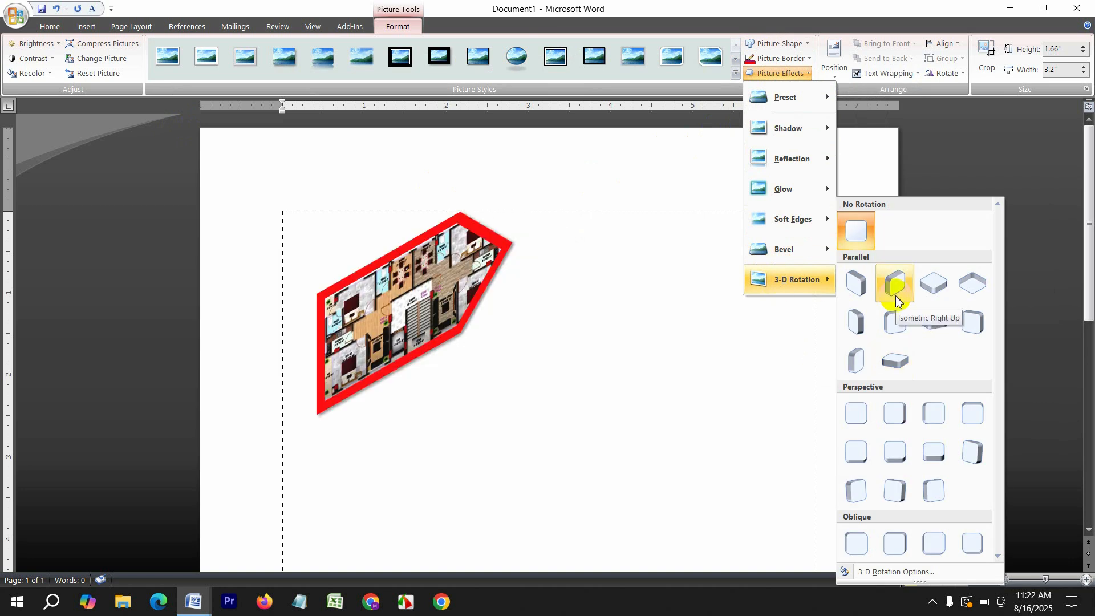
left_click(862, 244)
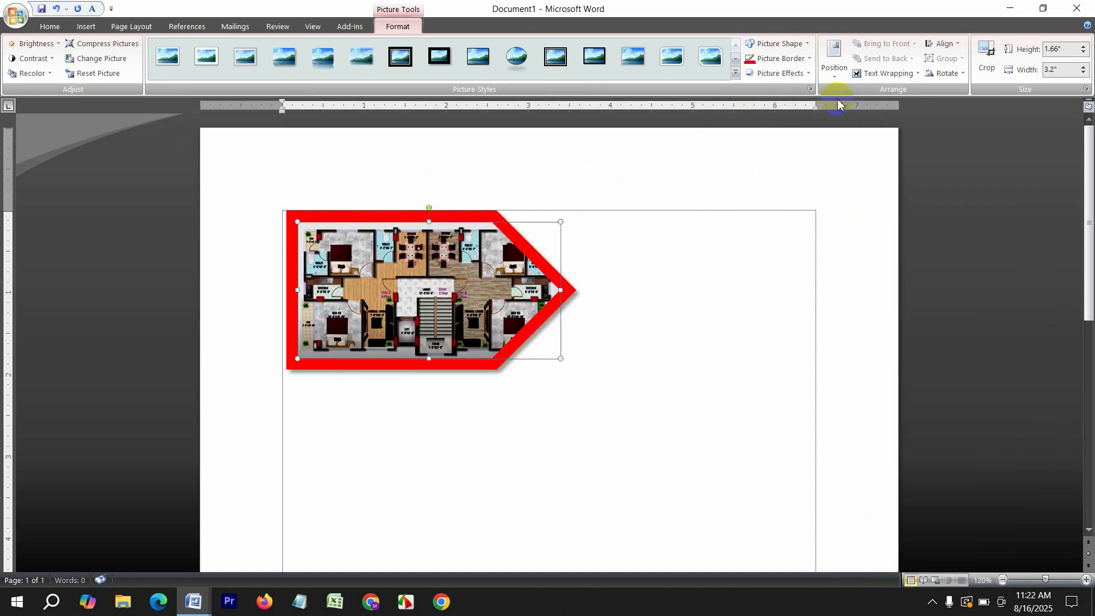
left_click(834, 59)
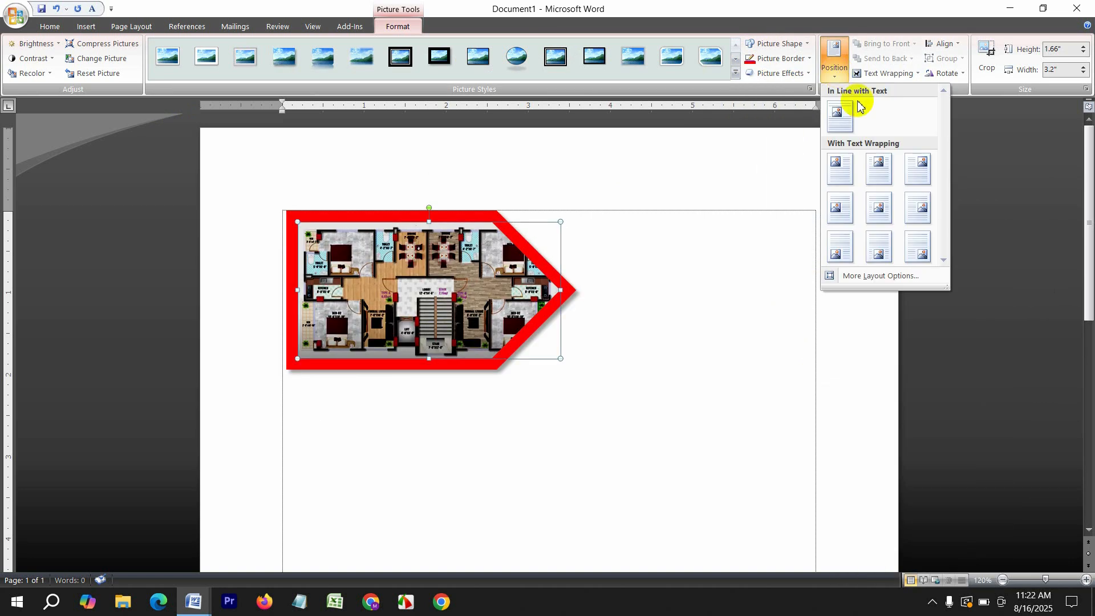
left_click(879, 167)
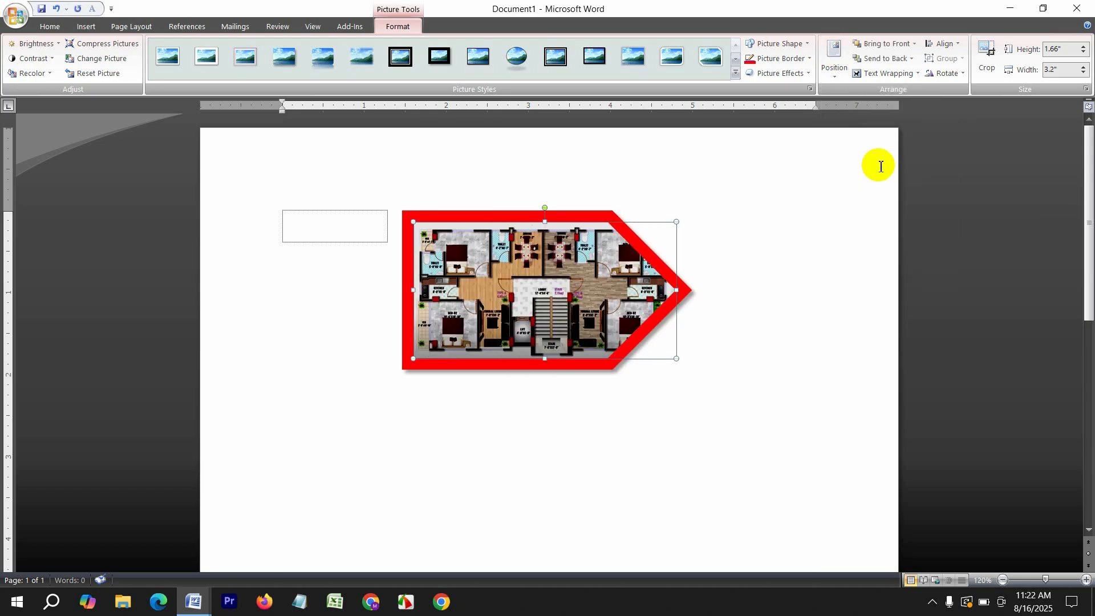
left_click(832, 62)
left_click(845, 120)
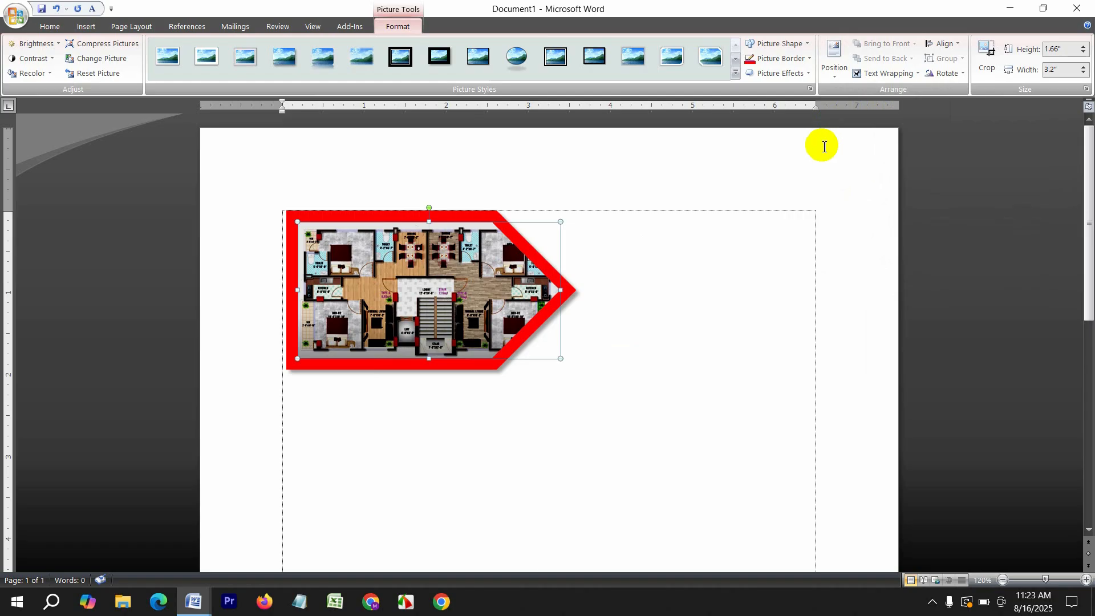
Crop the right edge to 2.65" wide and flip the picture vertically and horizontally
left_click(987, 57)
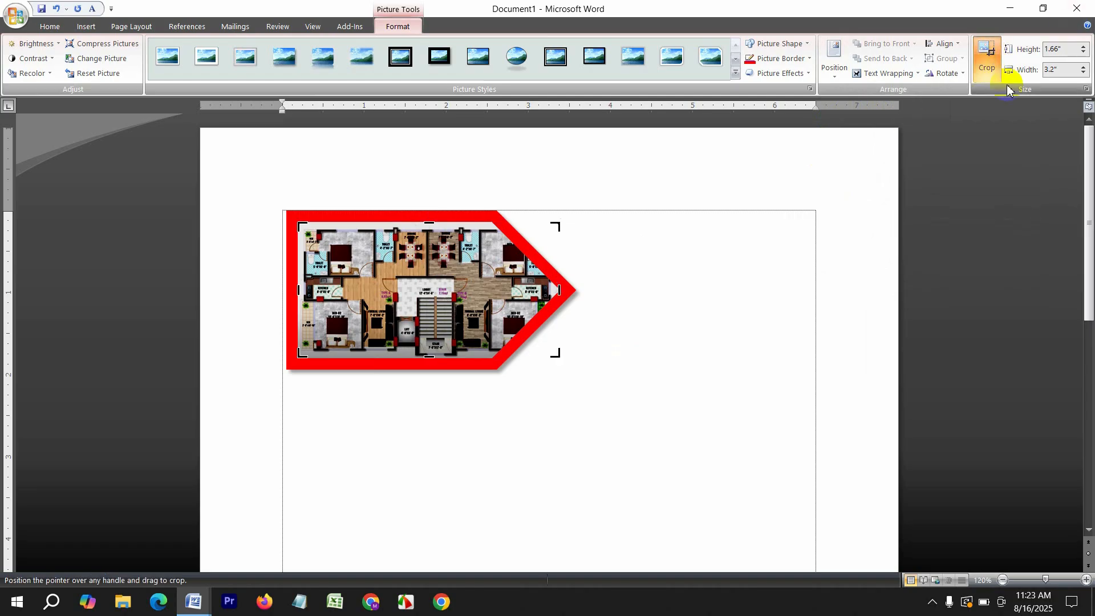
left_click_drag(558, 227, 514, 227)
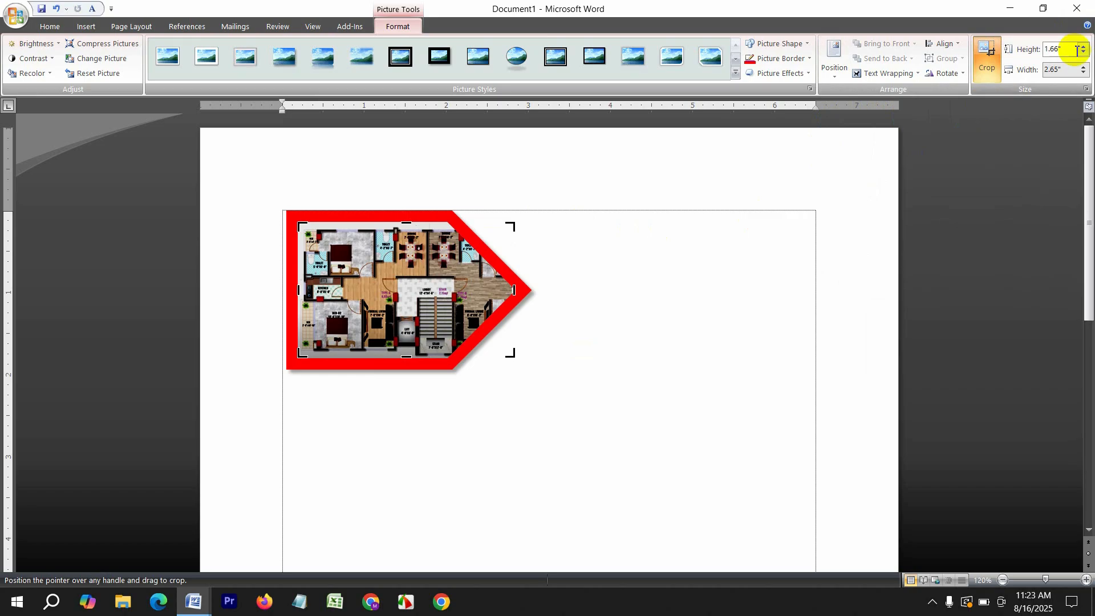
left_click(958, 73)
left_click(973, 124)
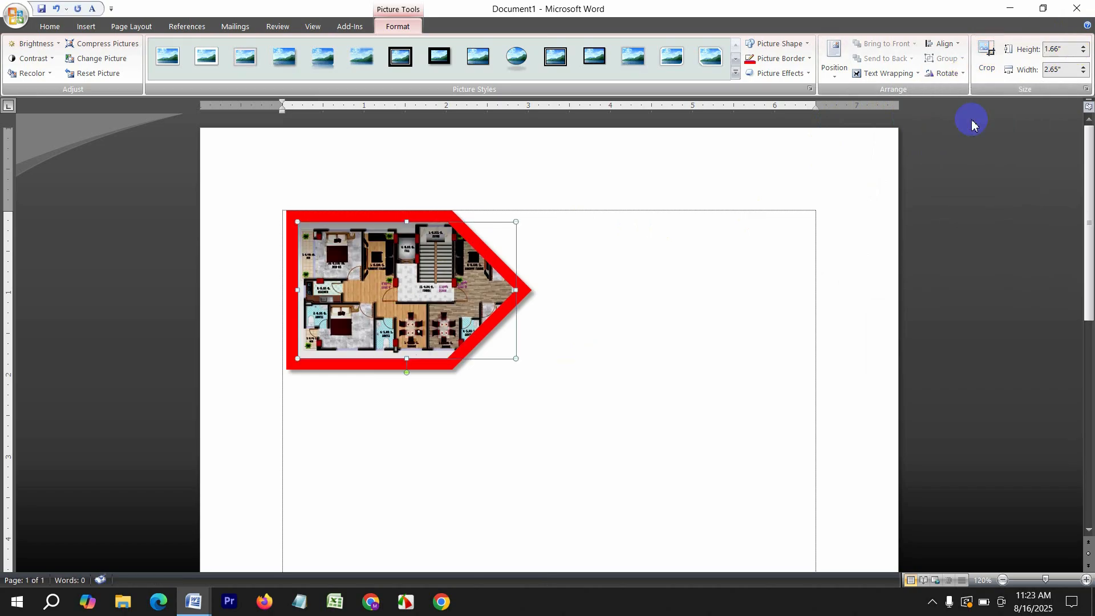
left_click(946, 73)
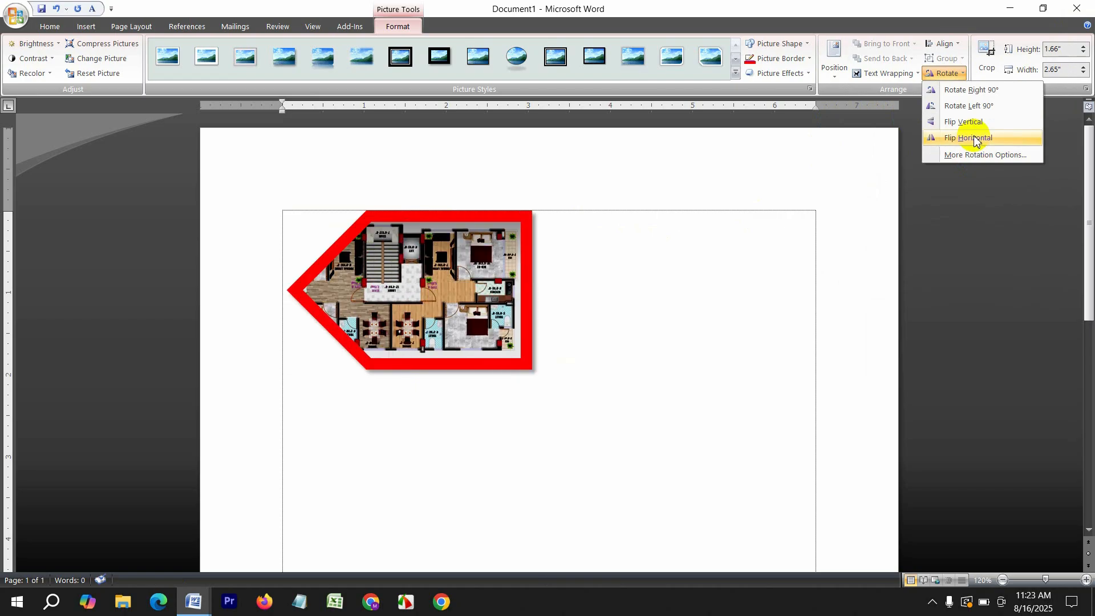
left_click(969, 140)
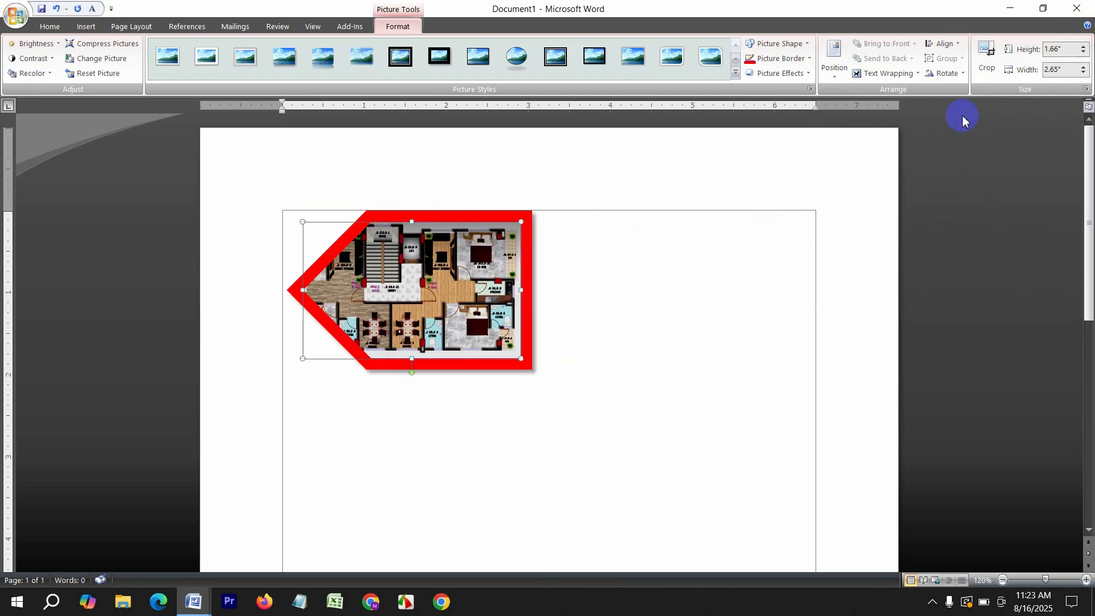
Select everything and delete the floor-plan picture from the page
left_click(683, 264)
key("ctrl+a")
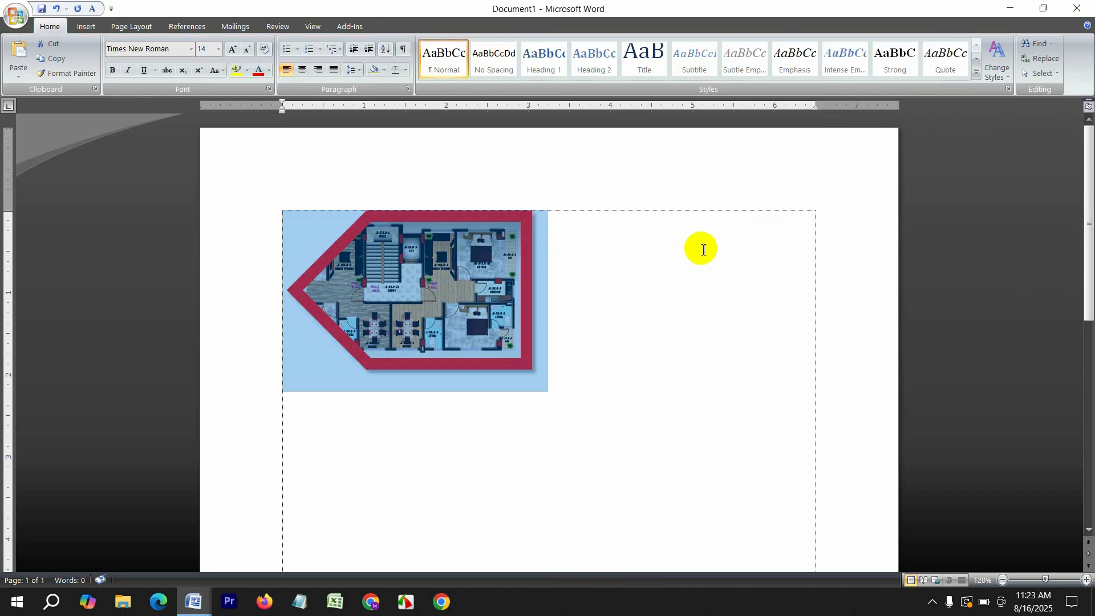
key("Delete")
Search the Clip Art pane, including online clip art in the results
left_click(86, 26)
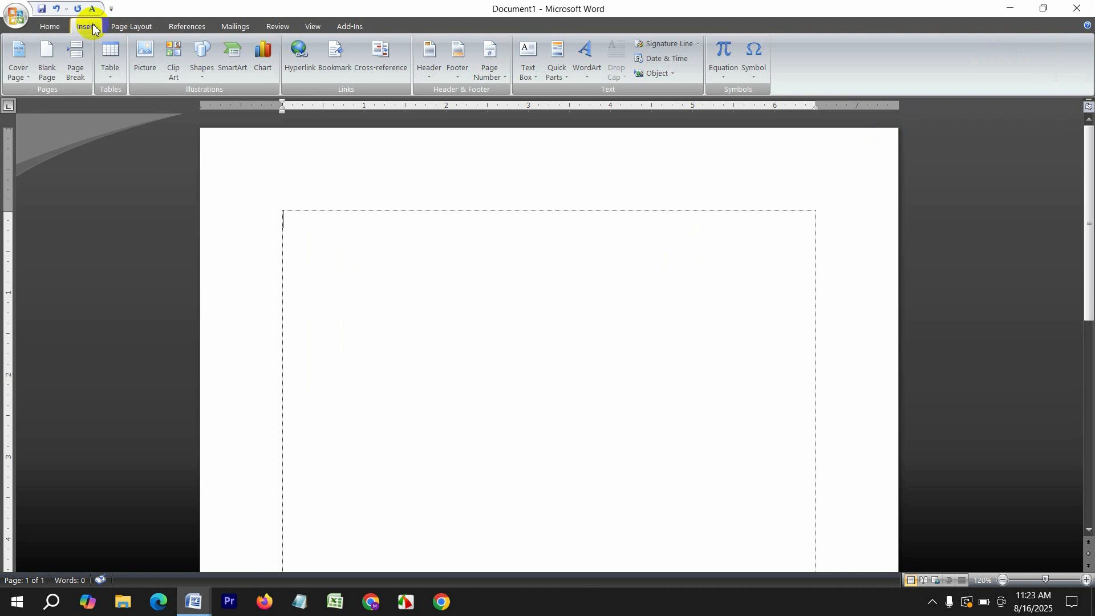
left_click(174, 67)
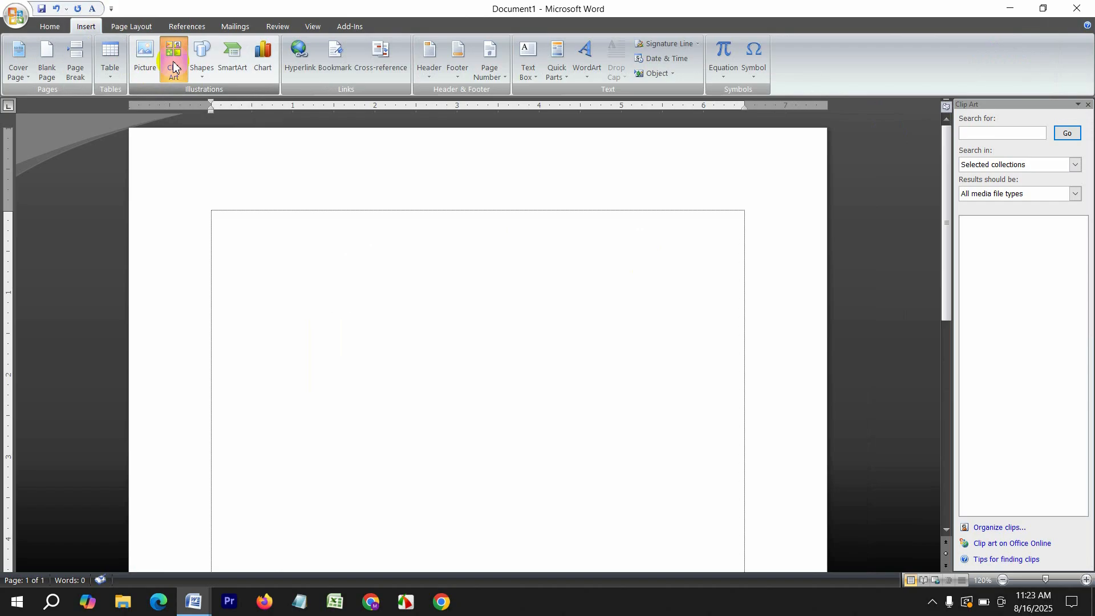
left_click(1066, 133)
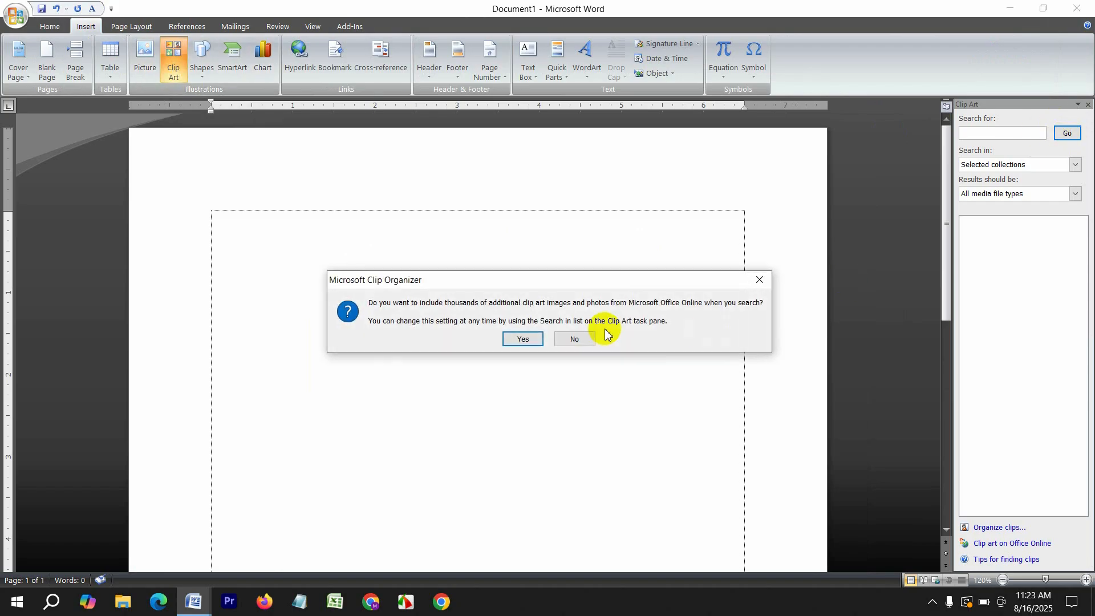
left_click(523, 338)
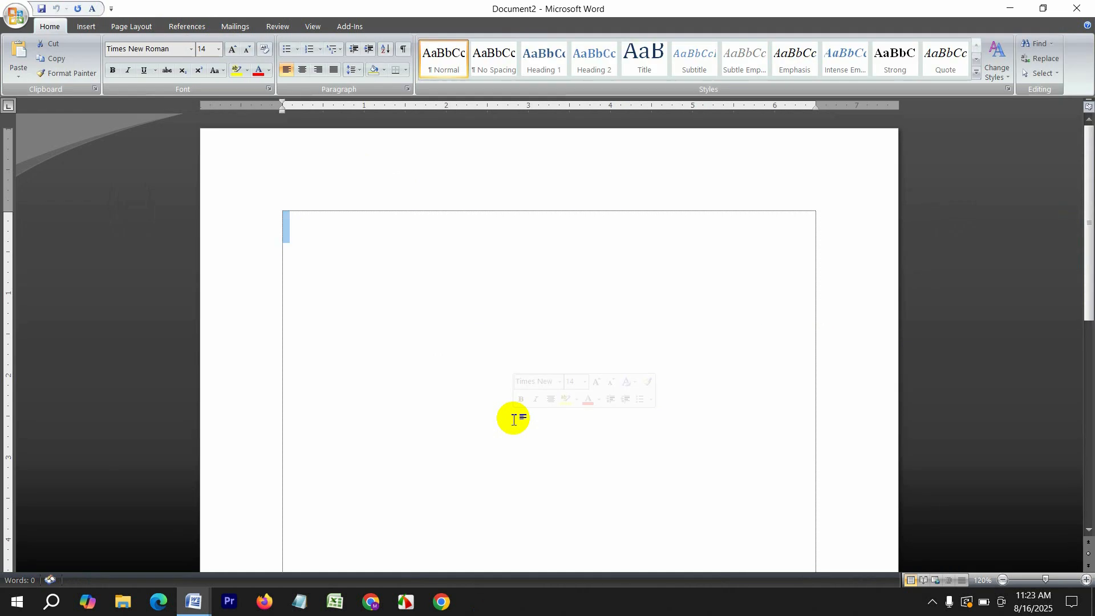
Close the extra blank document and remove the doctor, cow and Eiffel Tower trial clips
left_click(1090, 7)
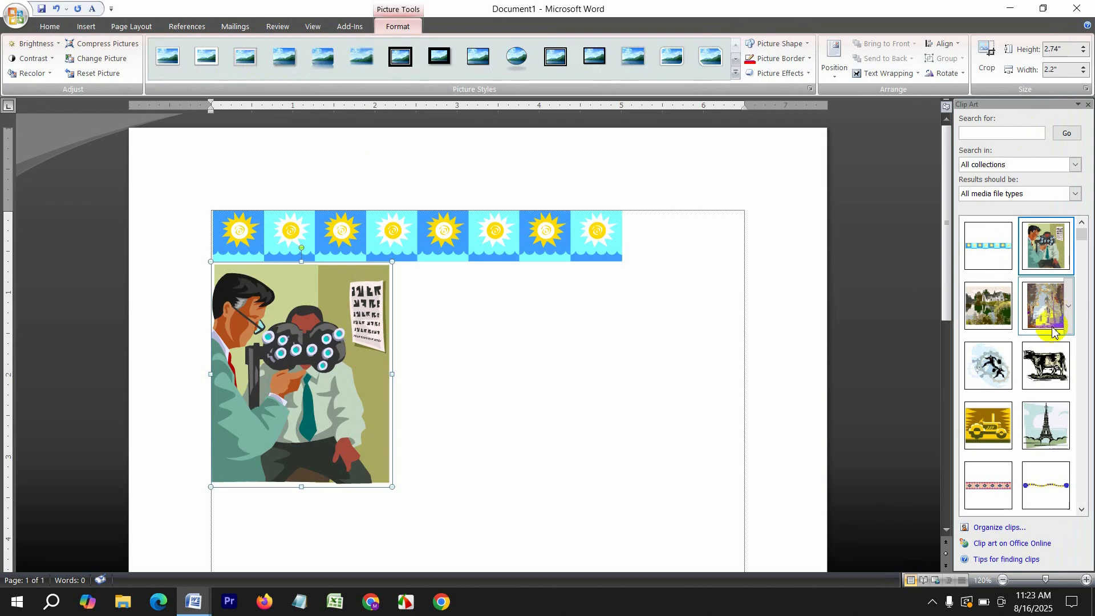
key("Delete")
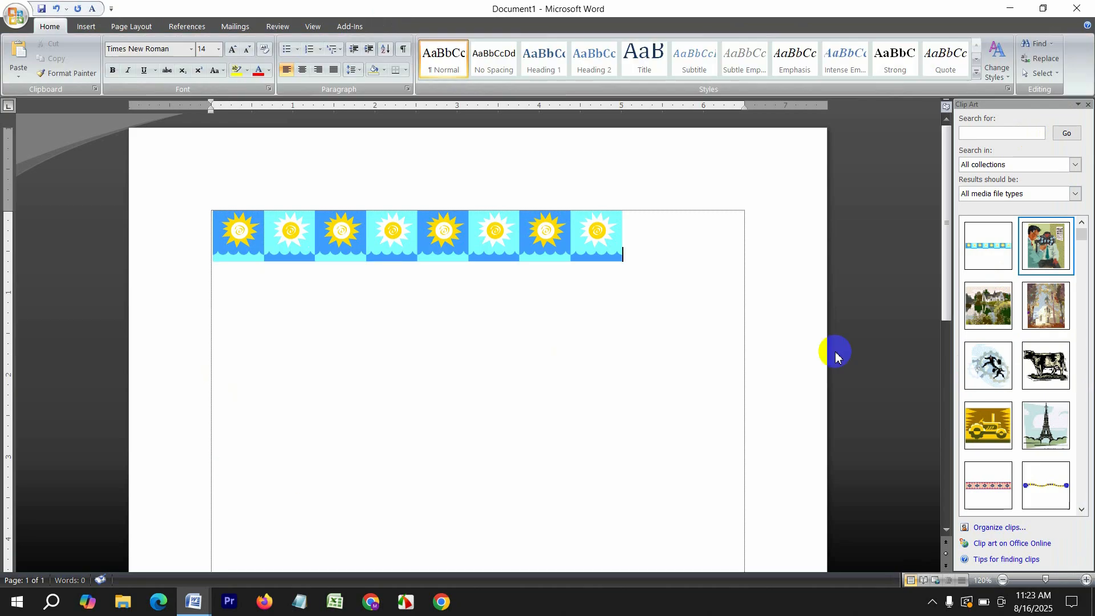
left_click_drag(1048, 365, 486, 418)
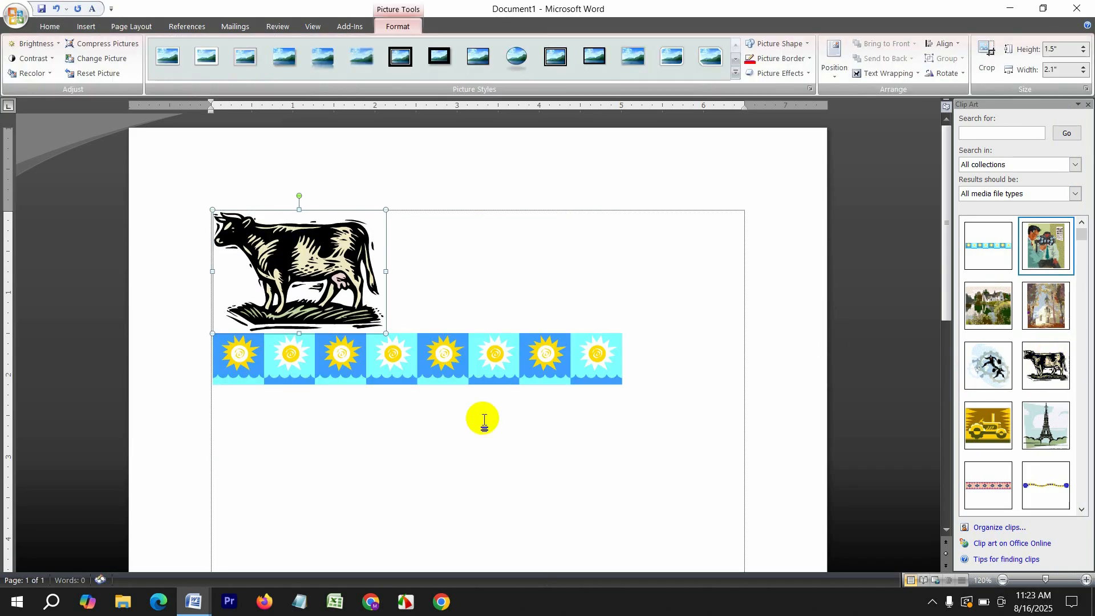
left_click_drag(385, 332, 455, 384)
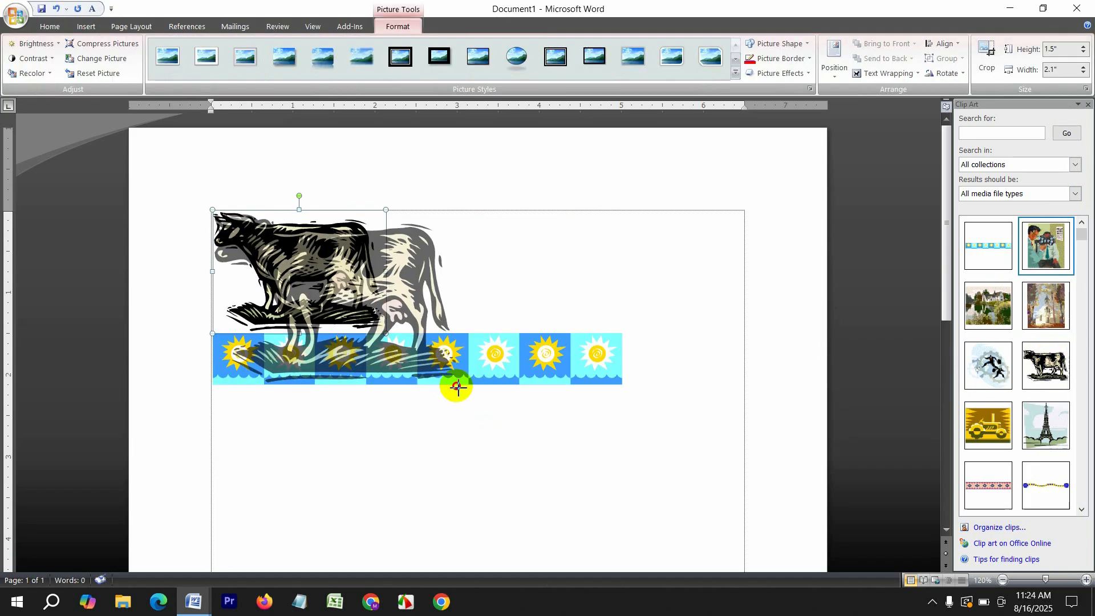
key("Delete")
left_click_drag(1053, 439, 451, 406)
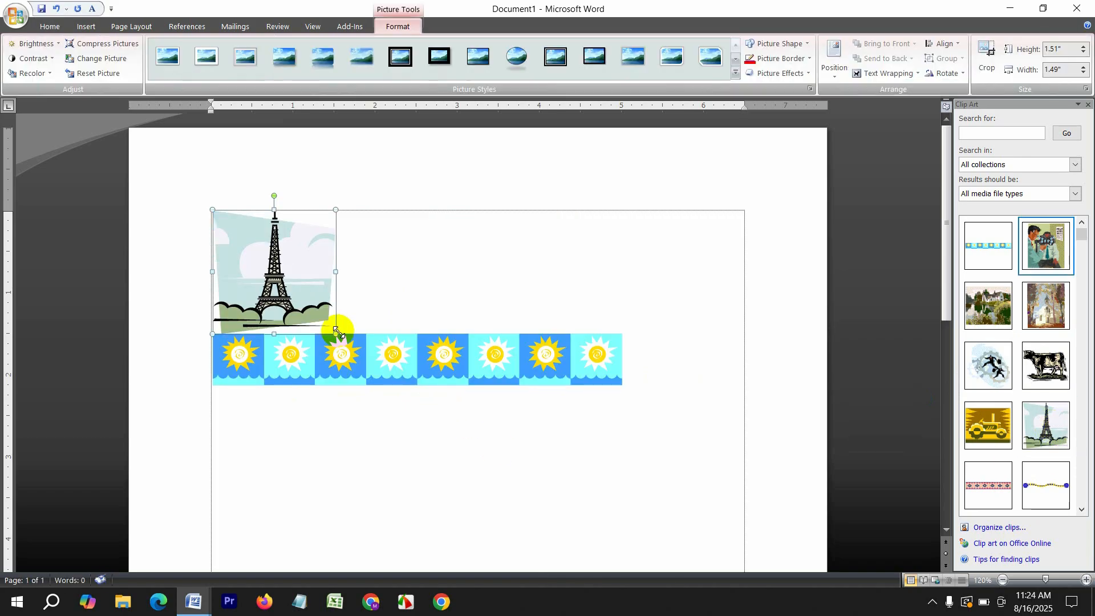
left_click_drag(337, 331, 442, 416)
key("Delete")
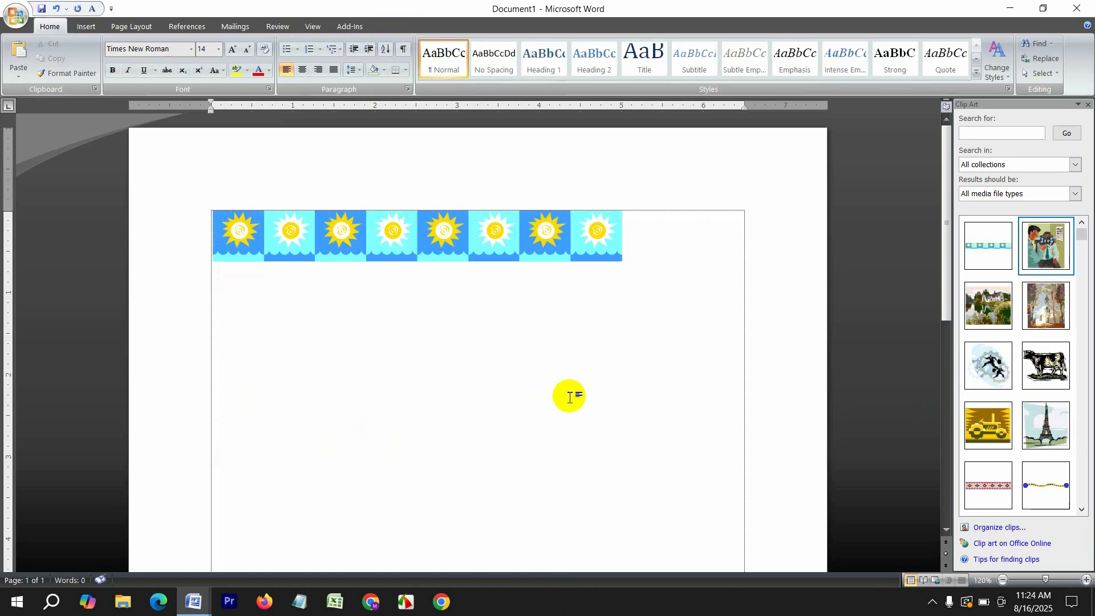
Delete the sun border picture, leaving the page empty
left_click(88, 25)
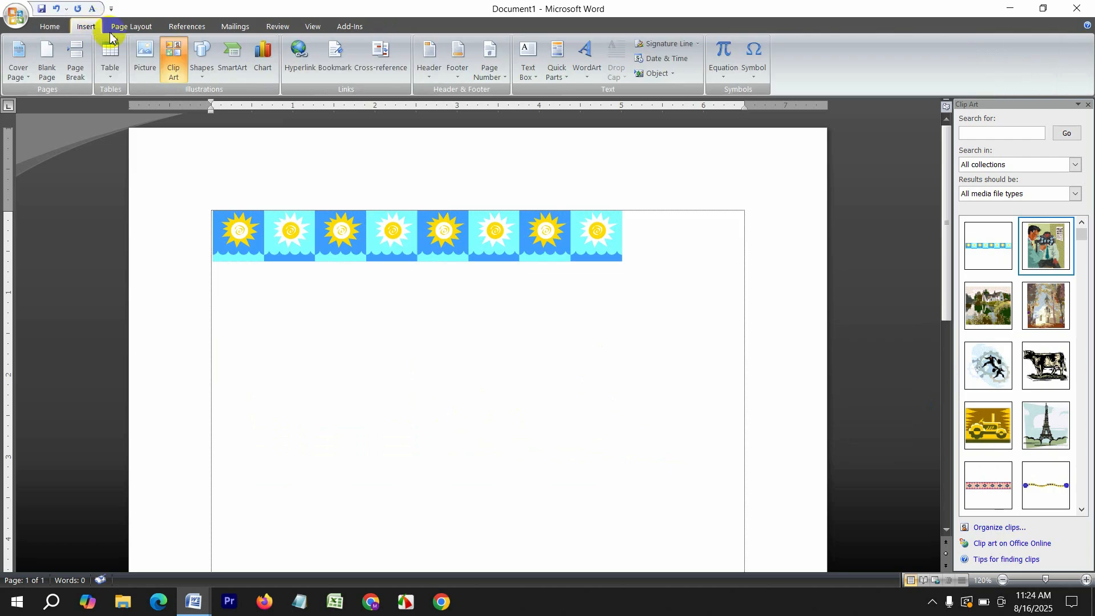
left_click(432, 239)
key("Delete")
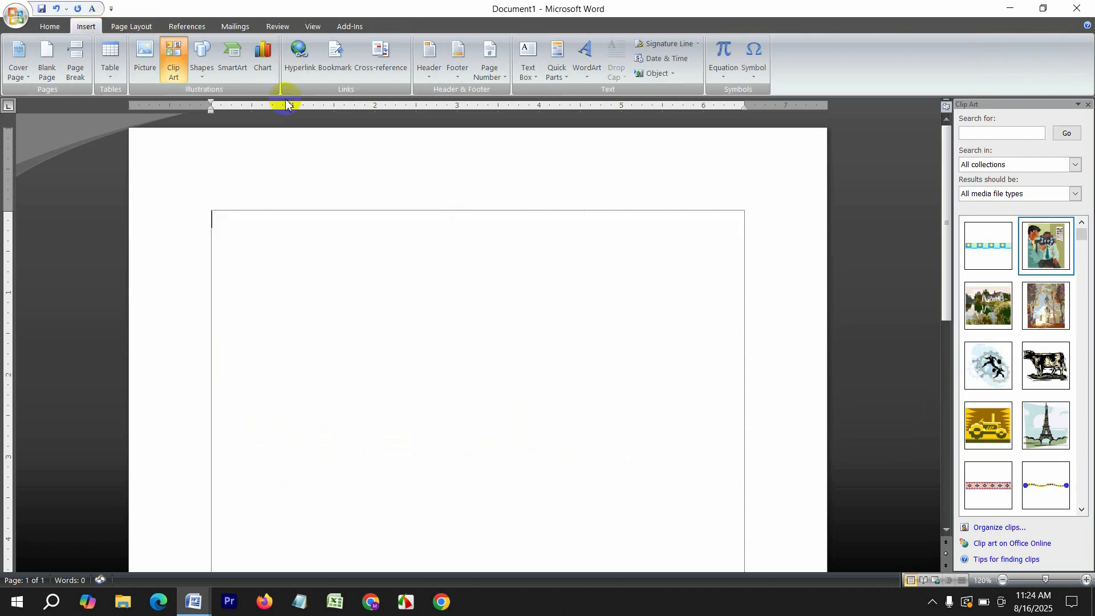
Draw a can-shaped cylinder in the middle of the page and style it orange
left_click(201, 58)
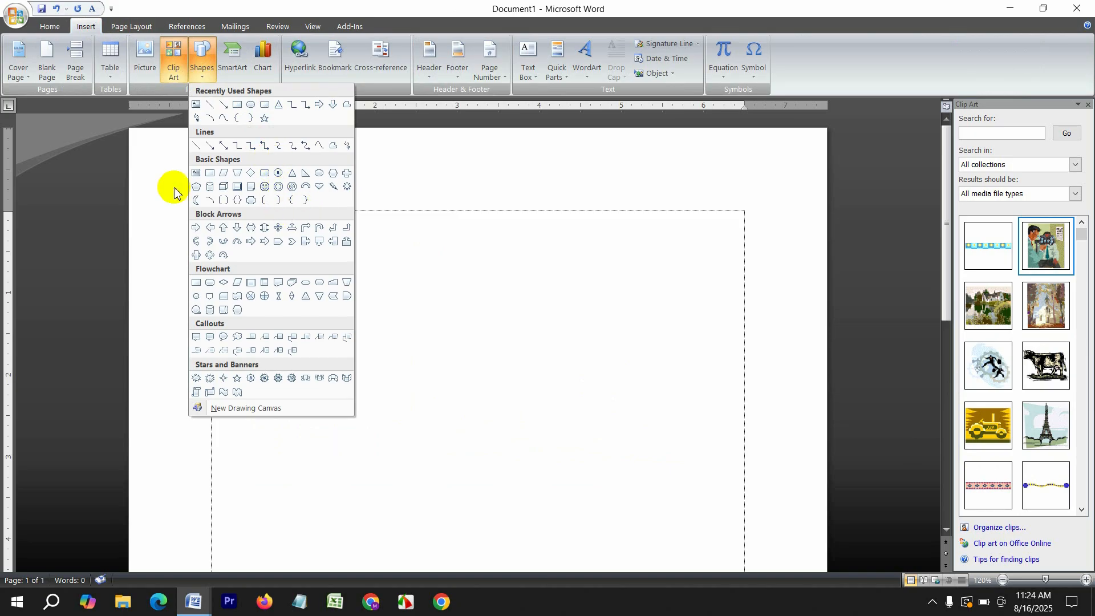
left_click(210, 185)
mouse_move(409, 288)
left_mouse_down()
mouse_move(540, 520)
mouse_move(567, 521)
left_mouse_up()
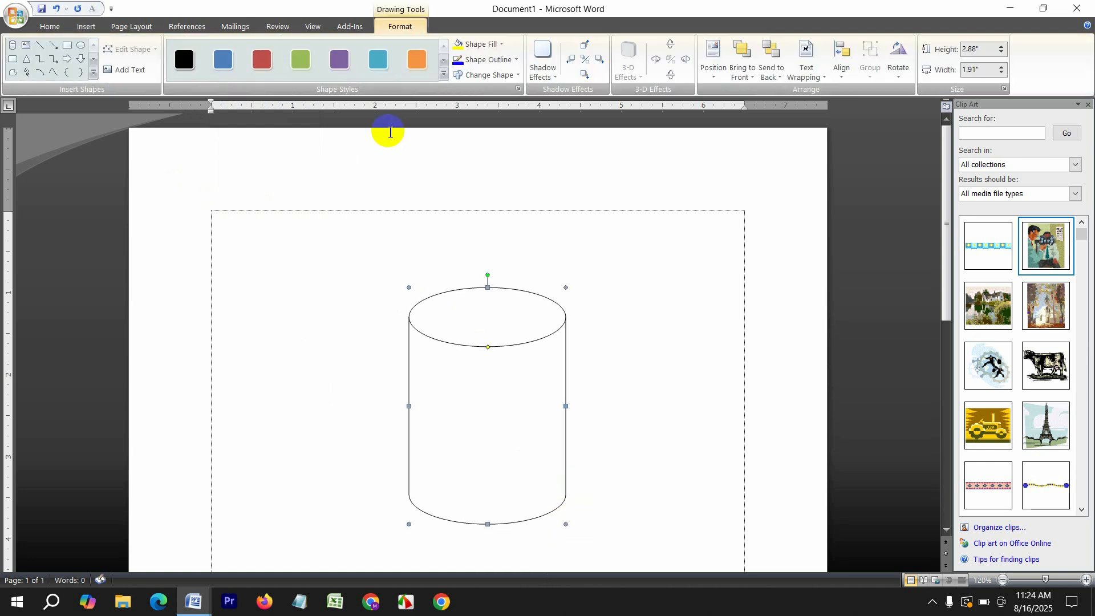
left_click(378, 59)
left_click(416, 64)
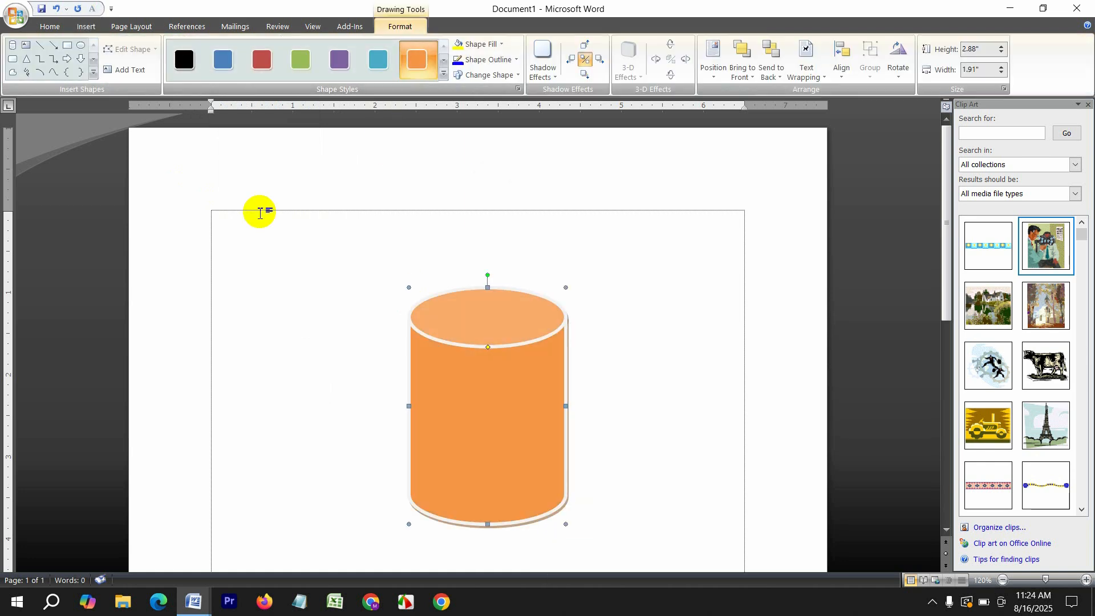
Add a block arc beside the cylinder, rotated as a handle and styled orange
left_click(94, 76)
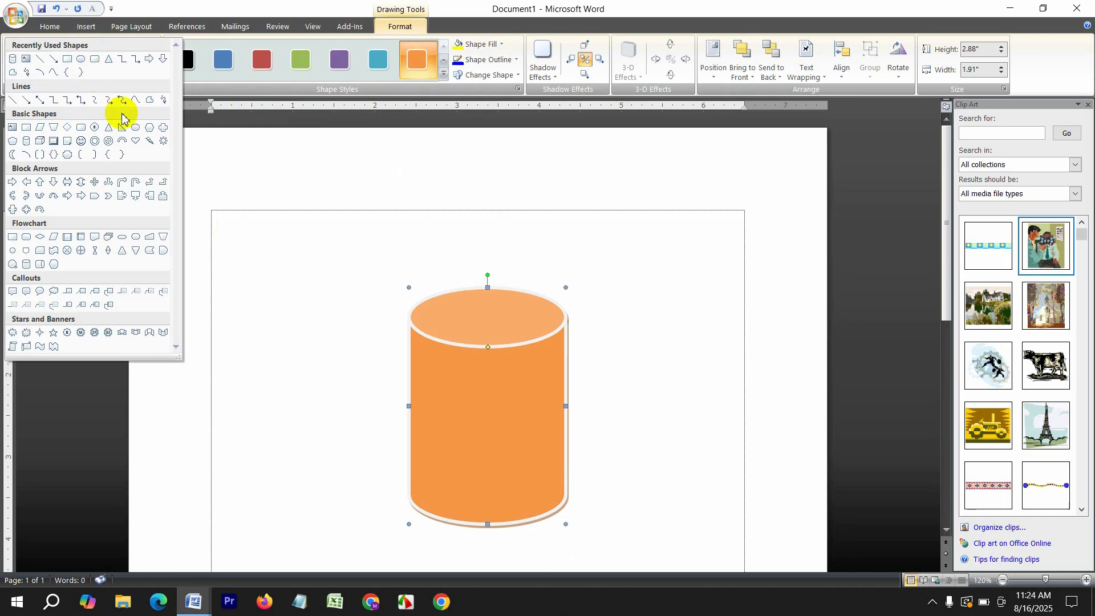
left_click(122, 143)
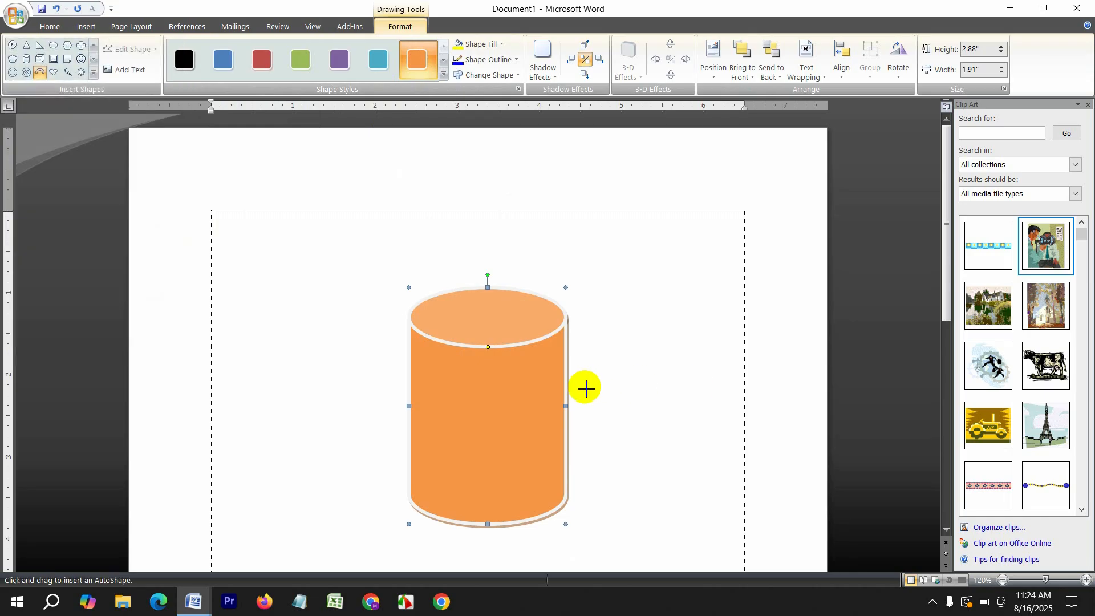
left_click_drag(592, 374, 700, 448)
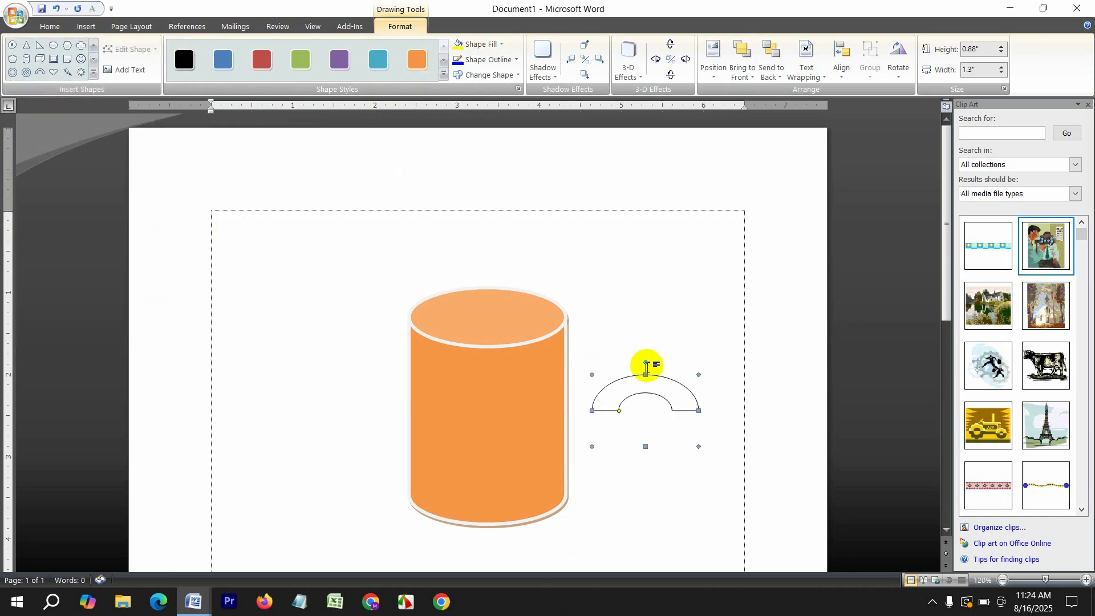
mouse_move(650, 361)
left_mouse_down()
mouse_move(692, 384)
mouse_move(699, 414)
mouse_move(592, 406)
left_mouse_up()
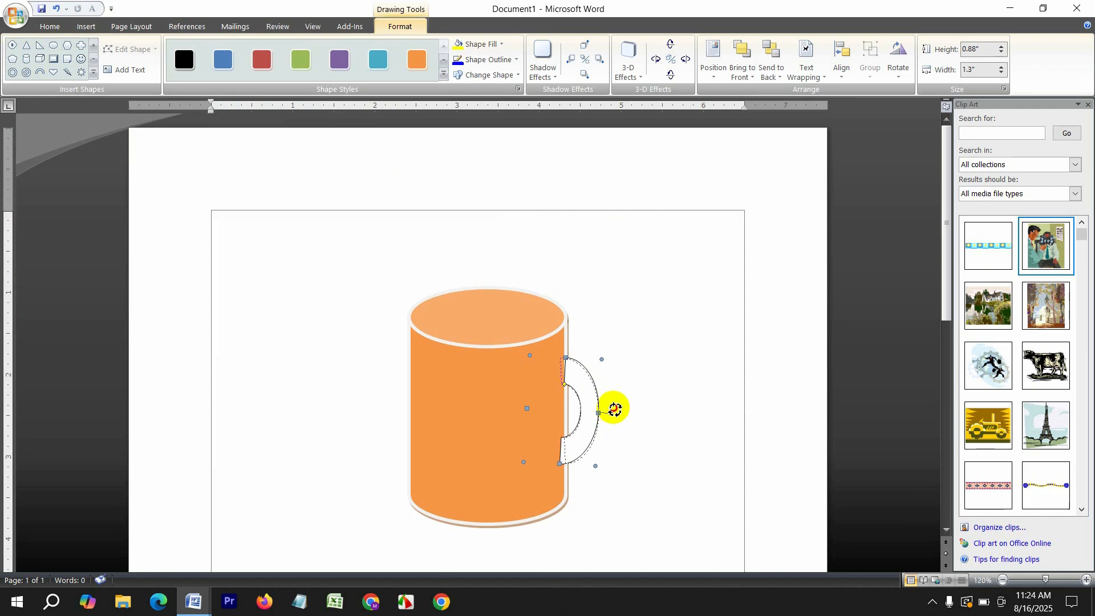
left_click_drag(614, 408, 616, 409)
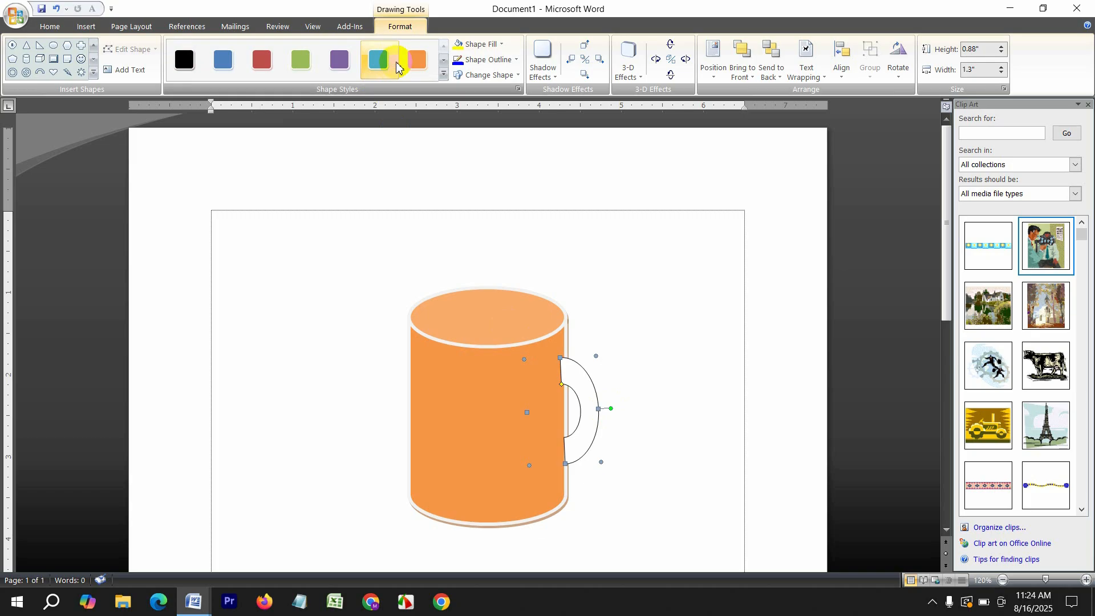
left_click(417, 62)
Nudge the handle slightly right, then delete the mug's cylinder body
left_click(699, 429)
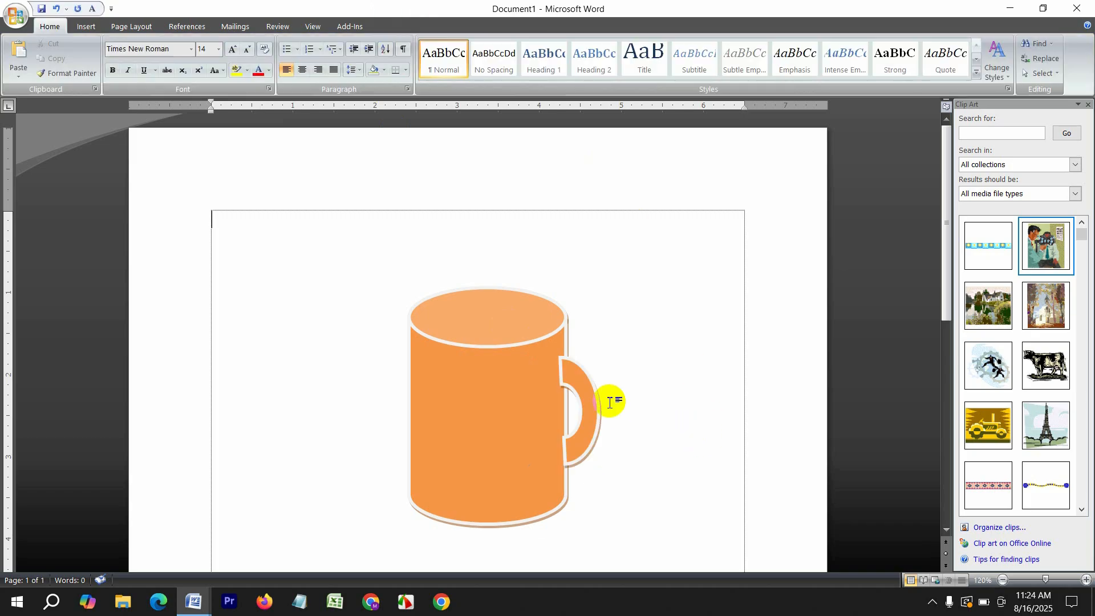
left_click(594, 402)
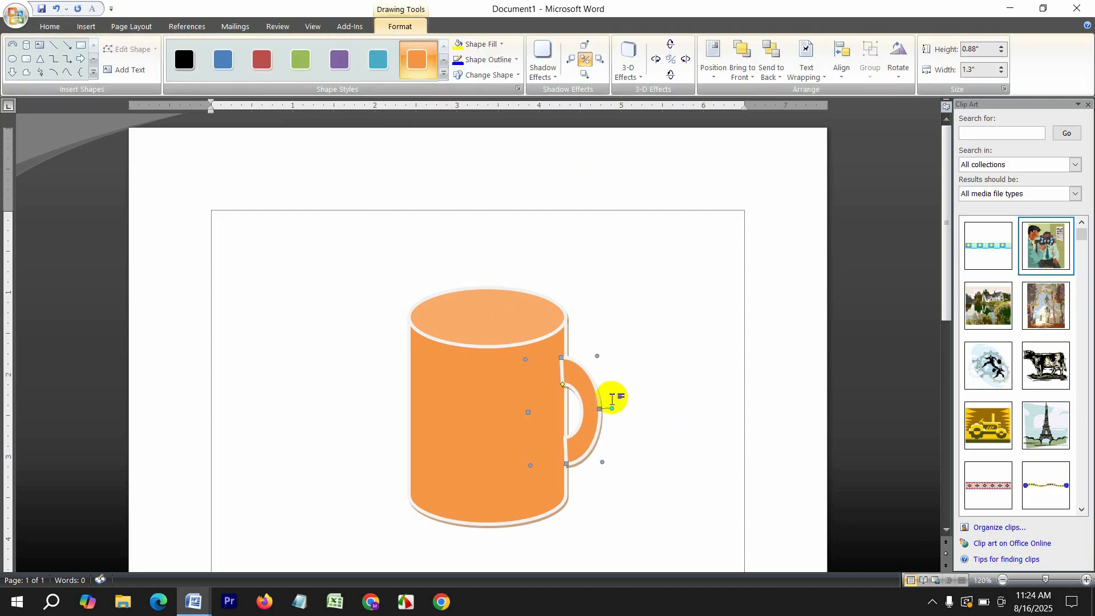
key("Right")
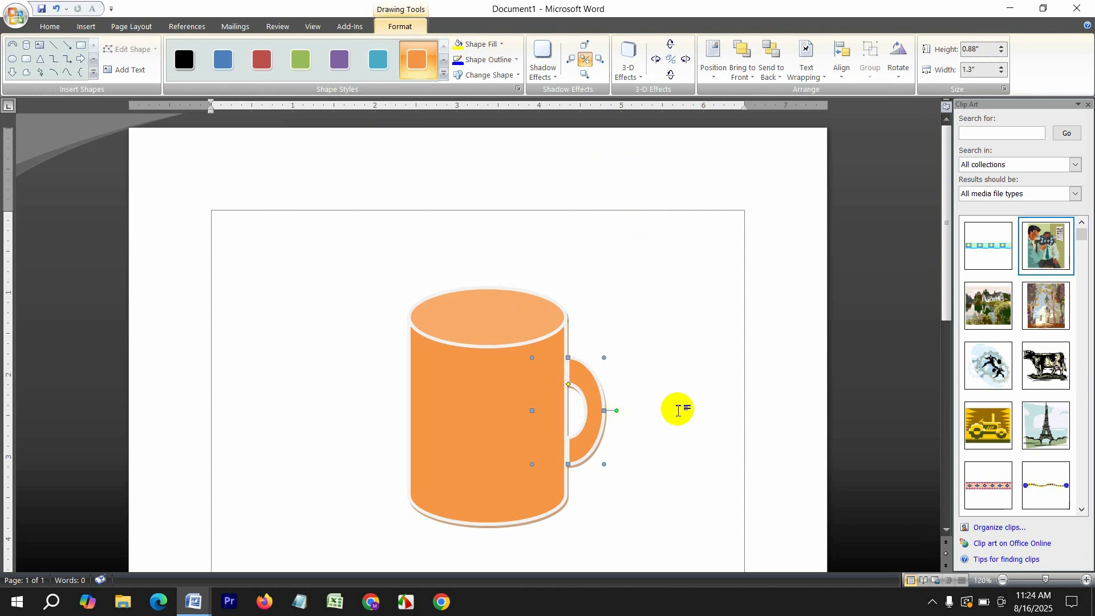
left_click(686, 388)
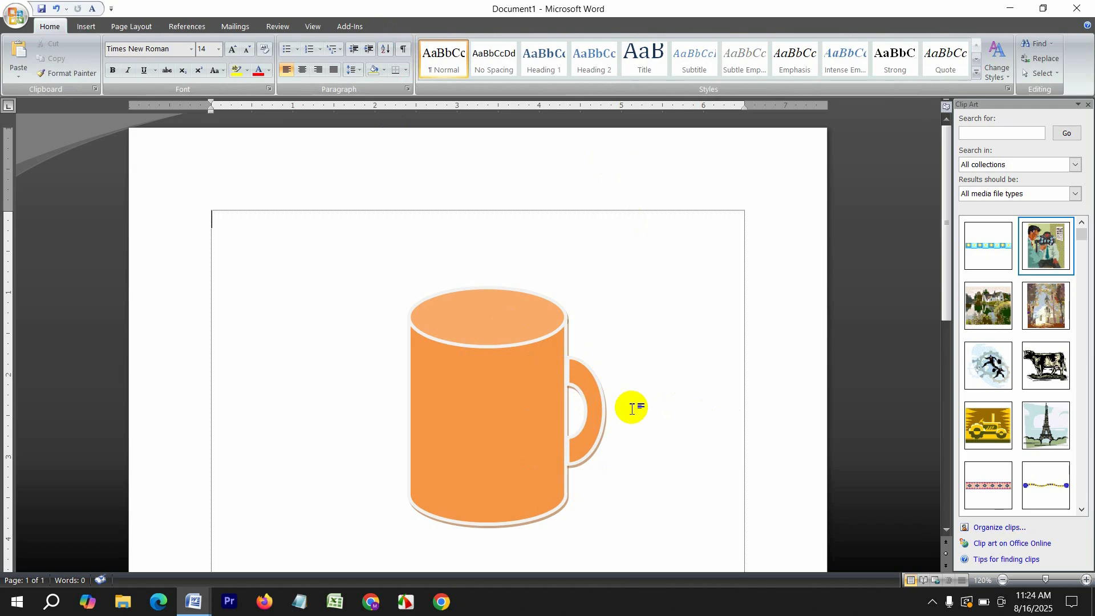
left_click(592, 415)
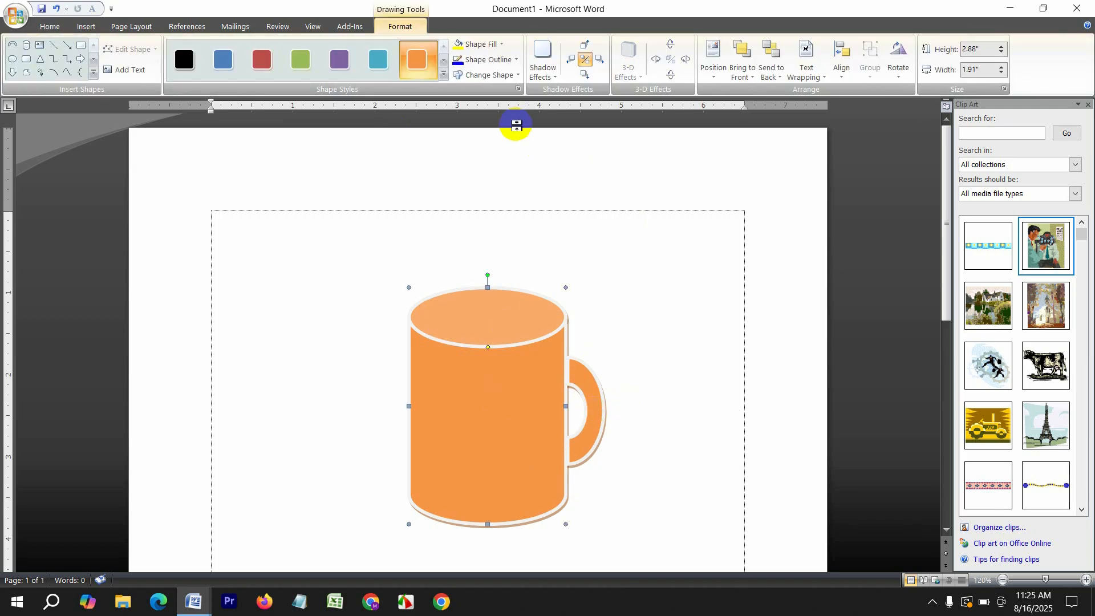
key("Delete")
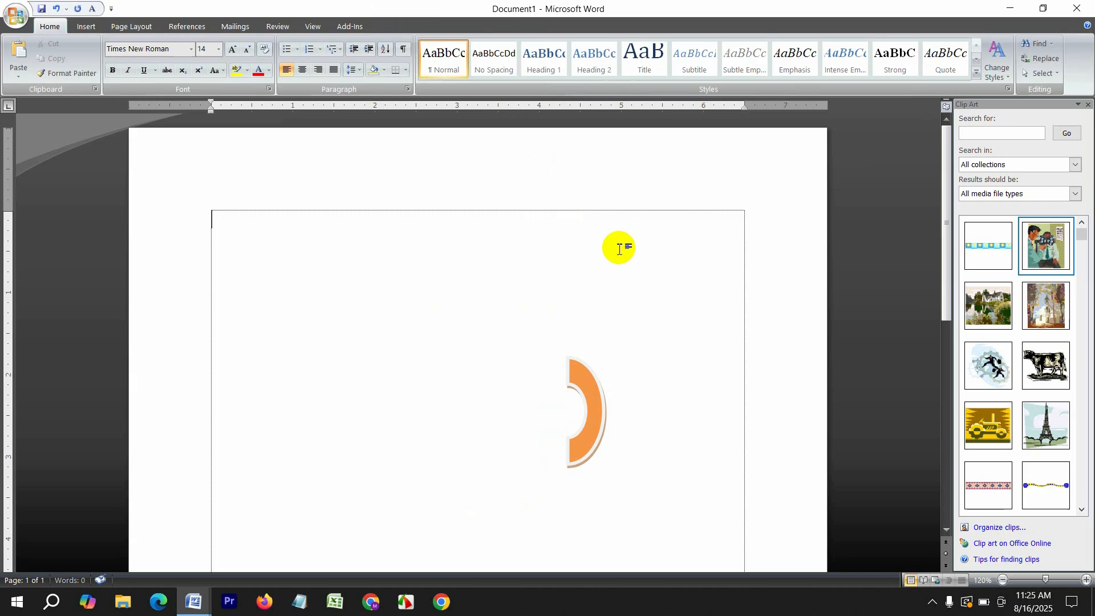
Delete the handle arc and insert a Basic Cycle SmartArt graphic
key("Delete")
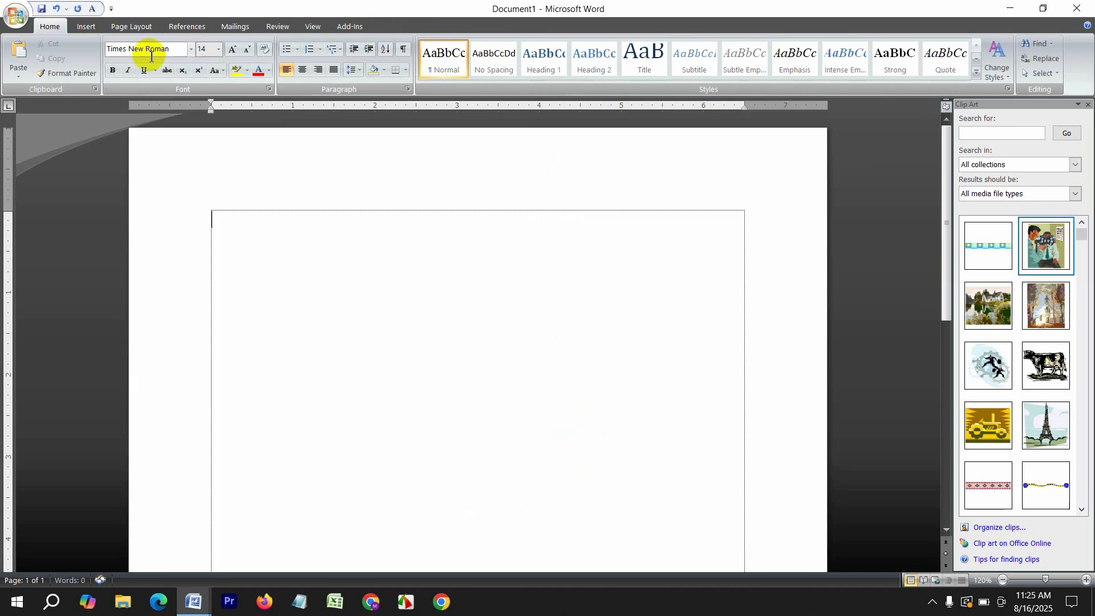
left_click(90, 26)
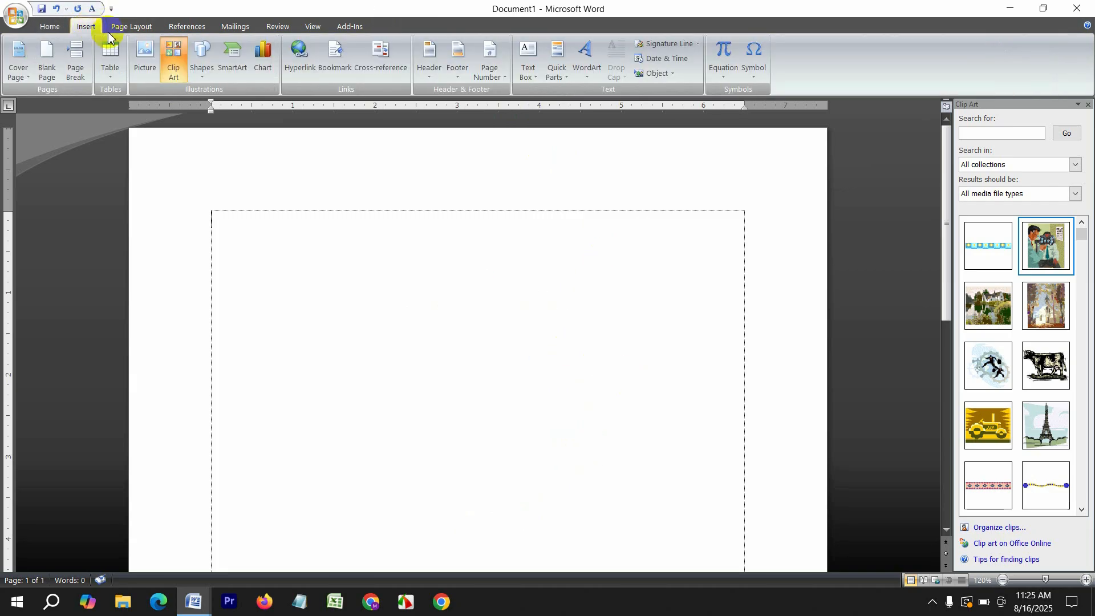
left_click(234, 71)
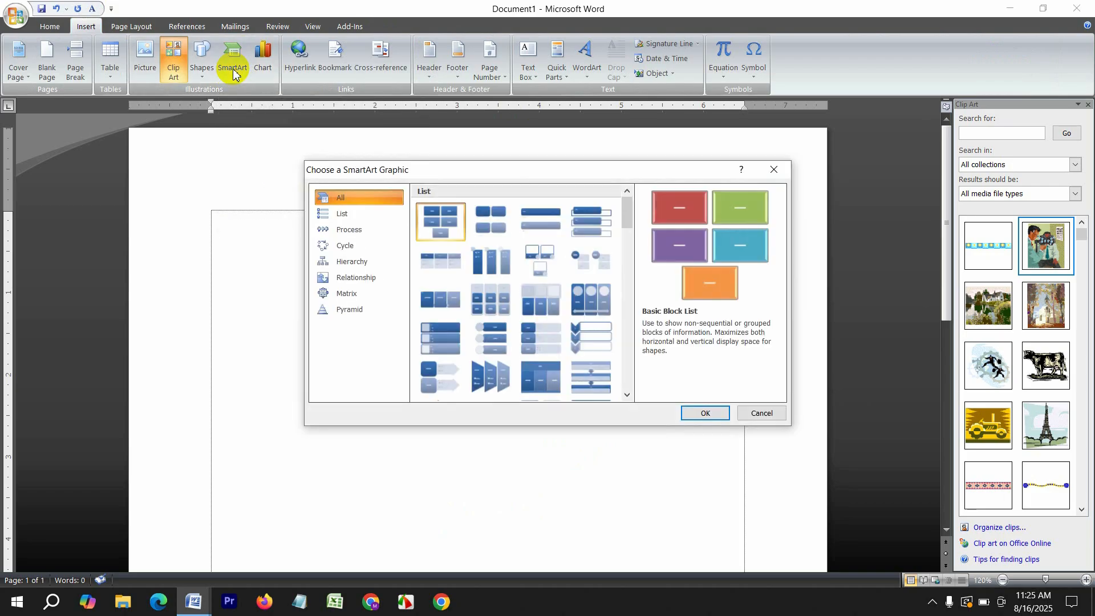
left_click(359, 245)
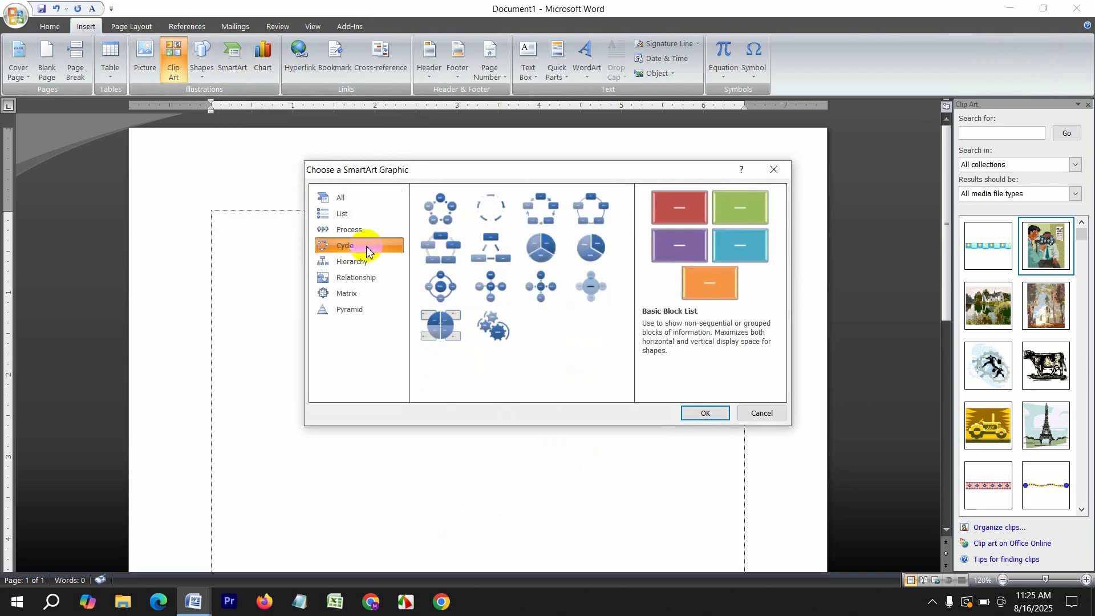
left_click(442, 209)
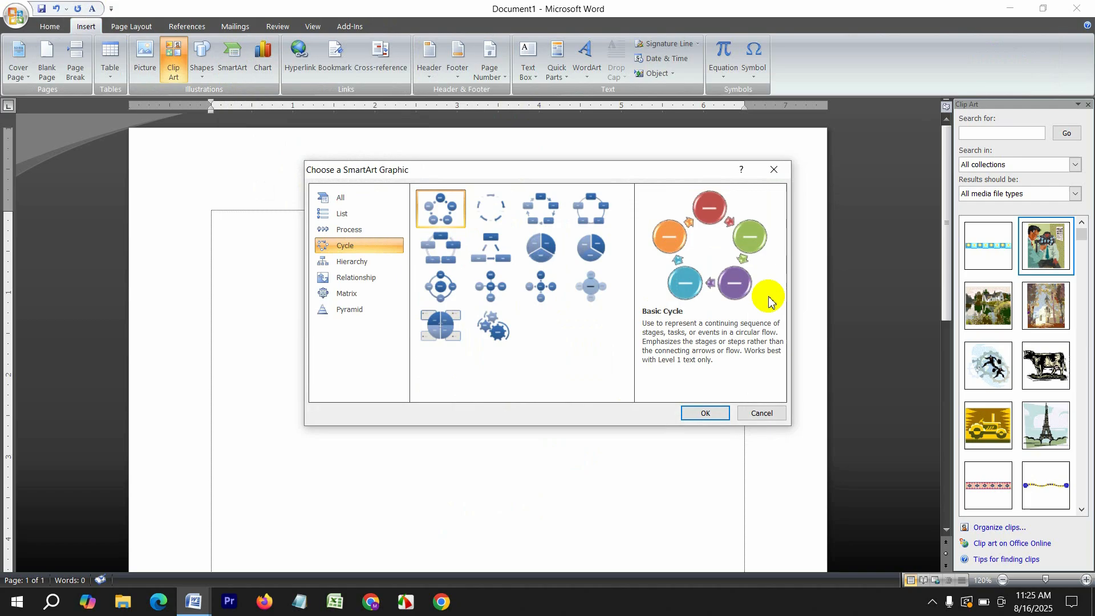
left_click(706, 413)
Number the cycle's circles in order, starting 1, 2, 3 clockwise from the top
type("1")
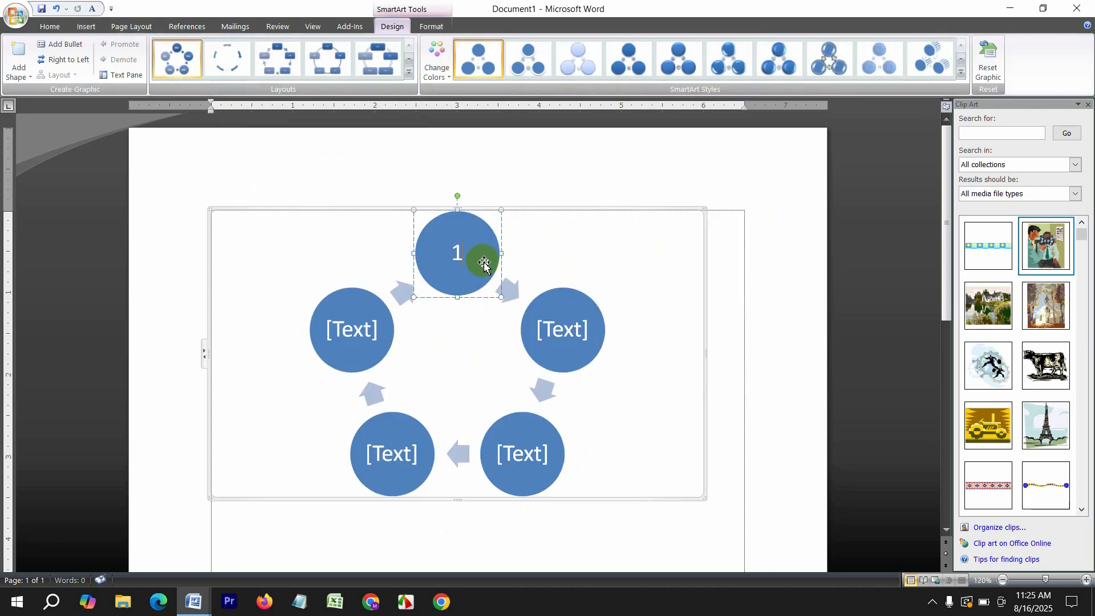
left_click(570, 350)
type("2")
left_click(522, 443)
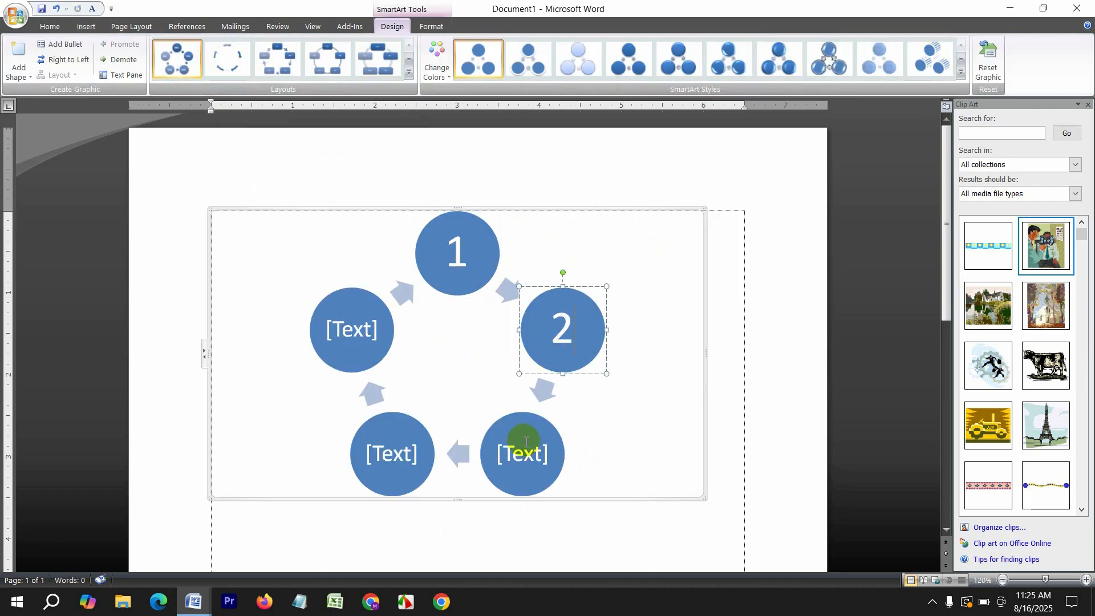
type("3")
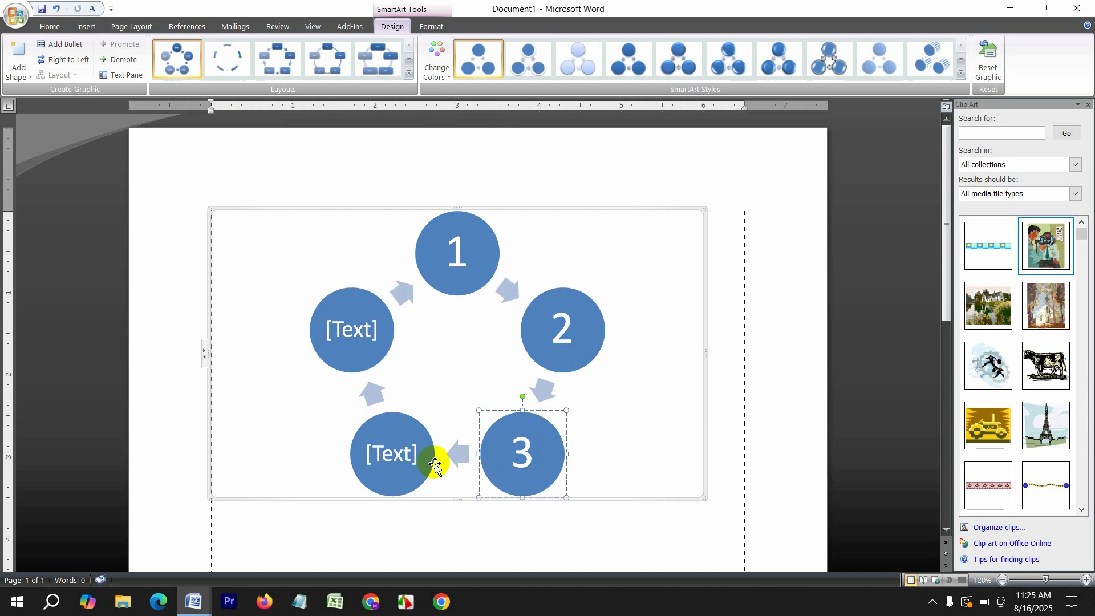
left_click(417, 458)
left_click(351, 319)
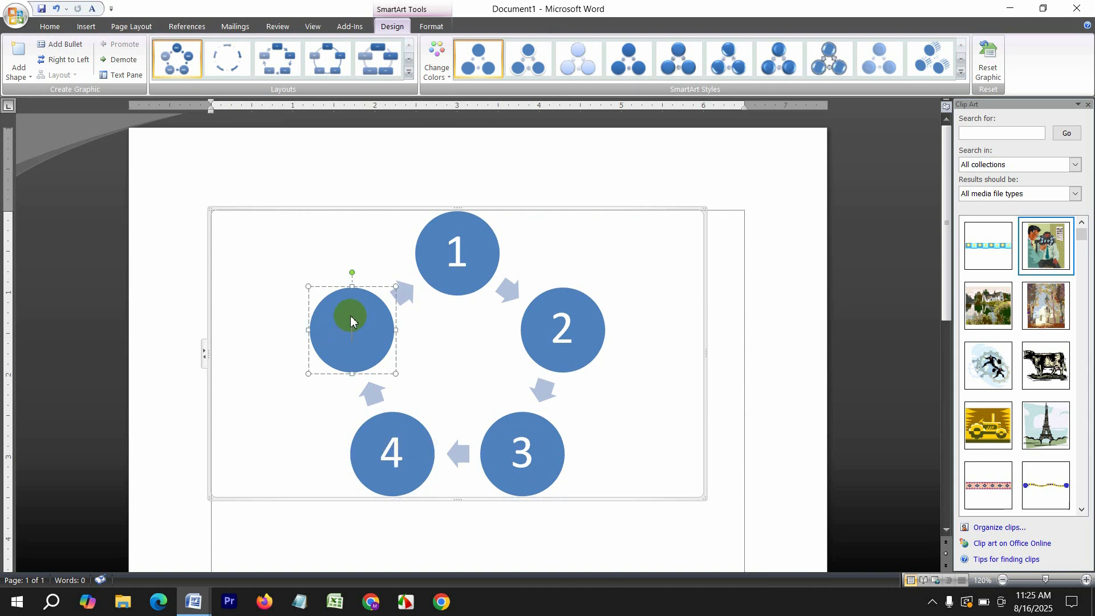
type("6")
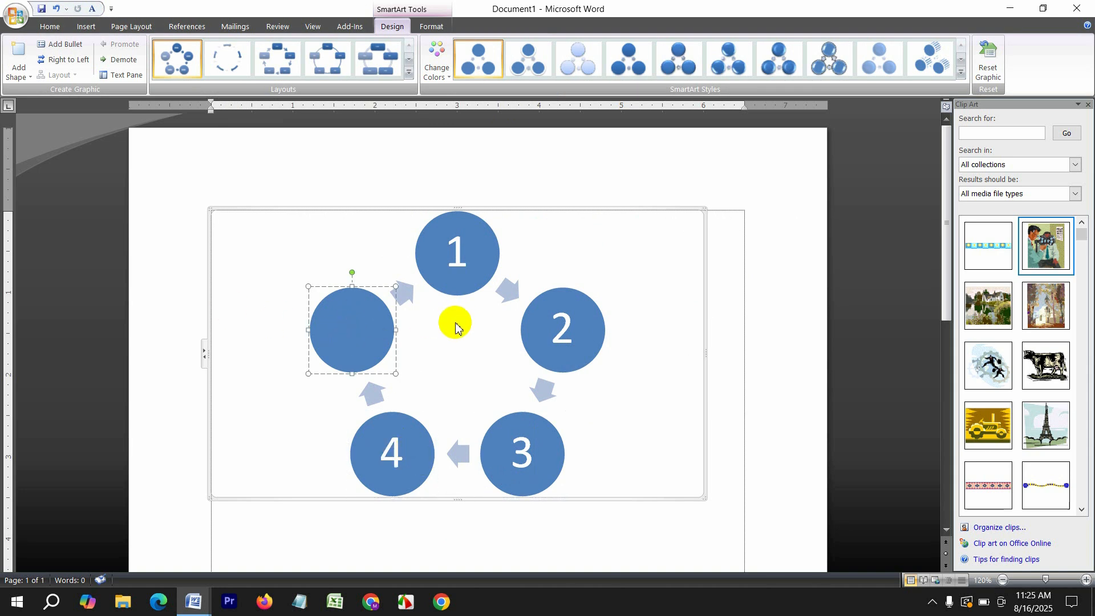
Switch the diagram to boxes on a circle with Colorful colours and a glossy 3D style
left_click(274, 62)
left_click(333, 69)
left_click(437, 57)
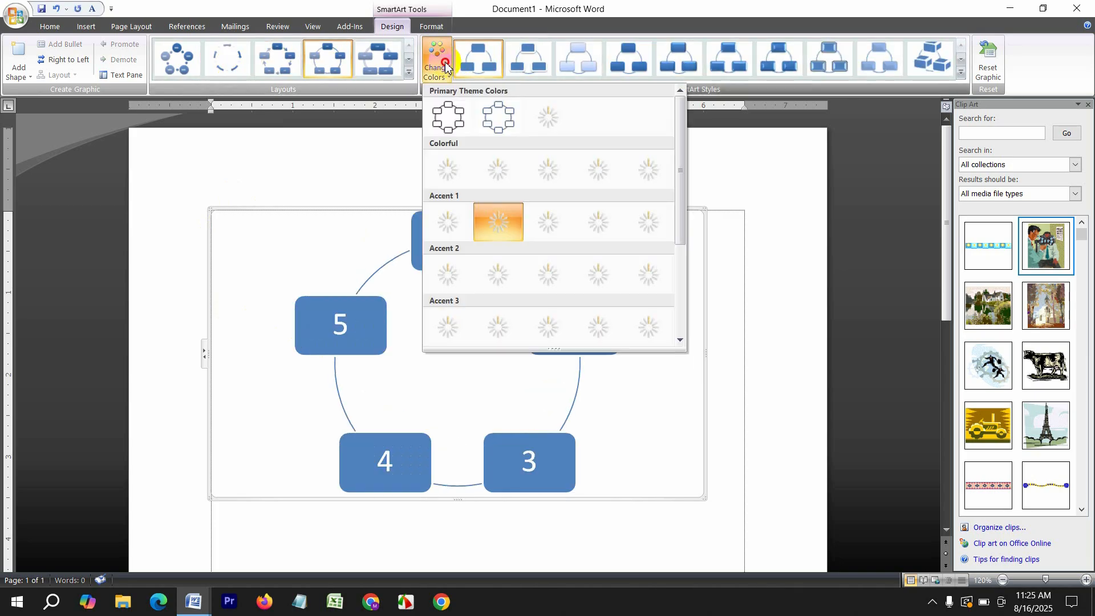
left_click(603, 171)
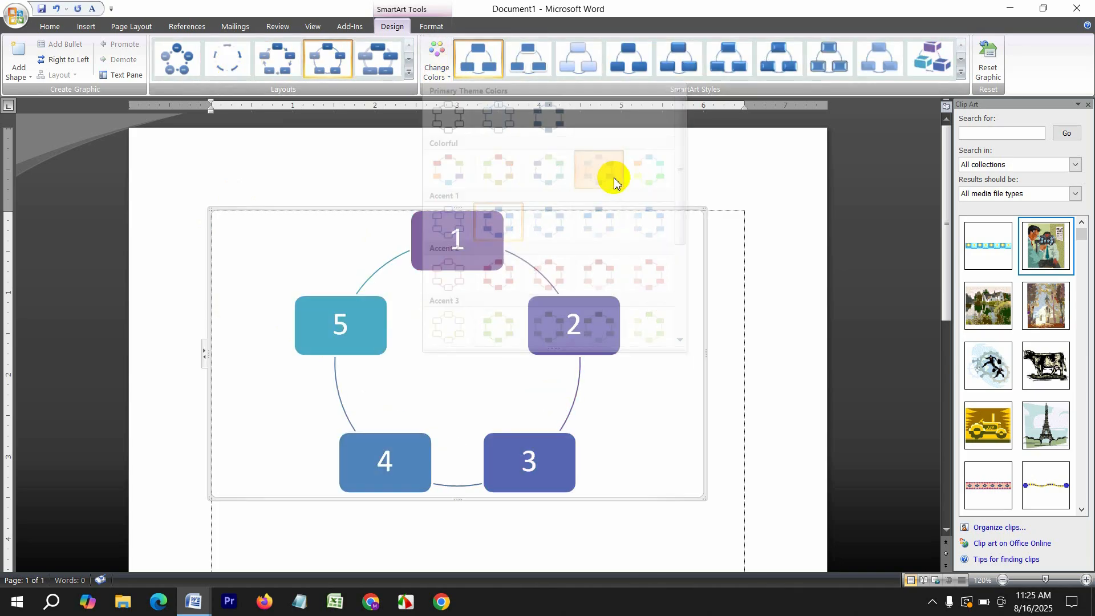
left_click(672, 69)
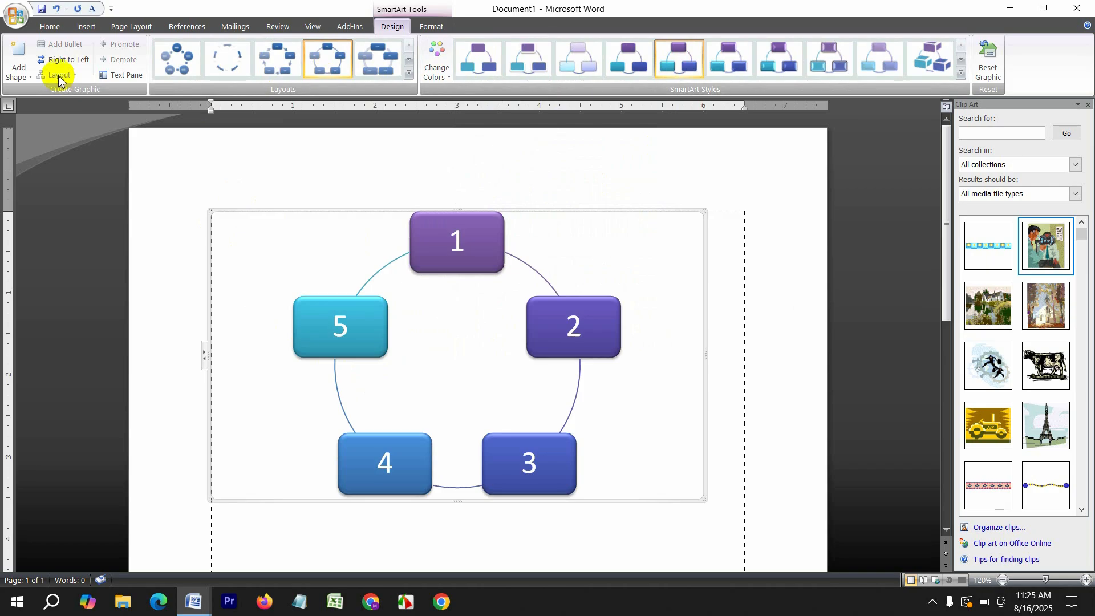
Add a sixth shape to the cycle labelled 6
left_click(19, 53)
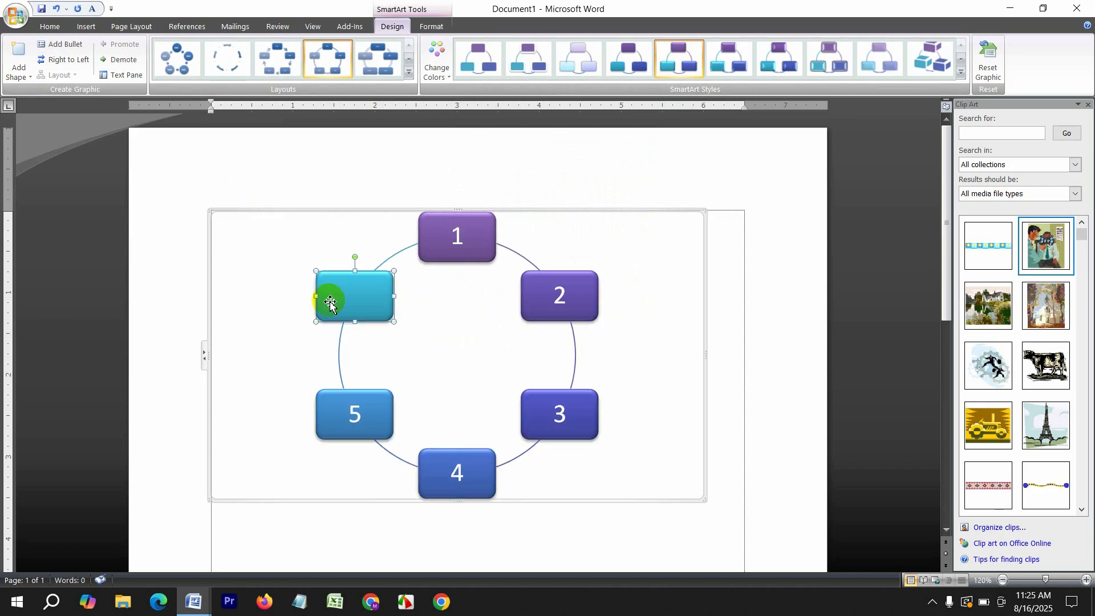
type("6")
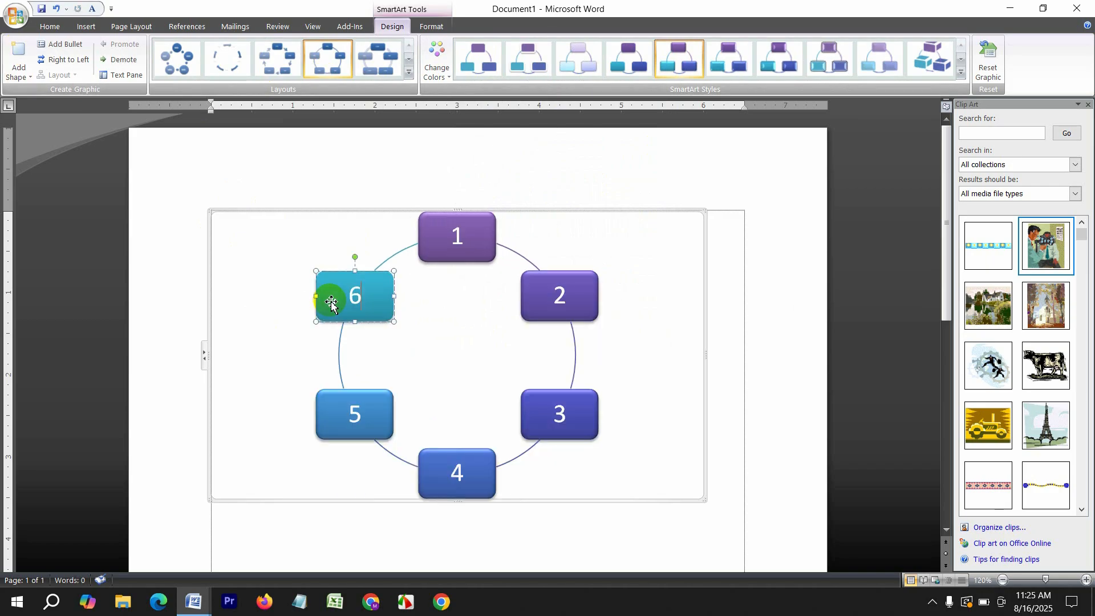
left_click(730, 381)
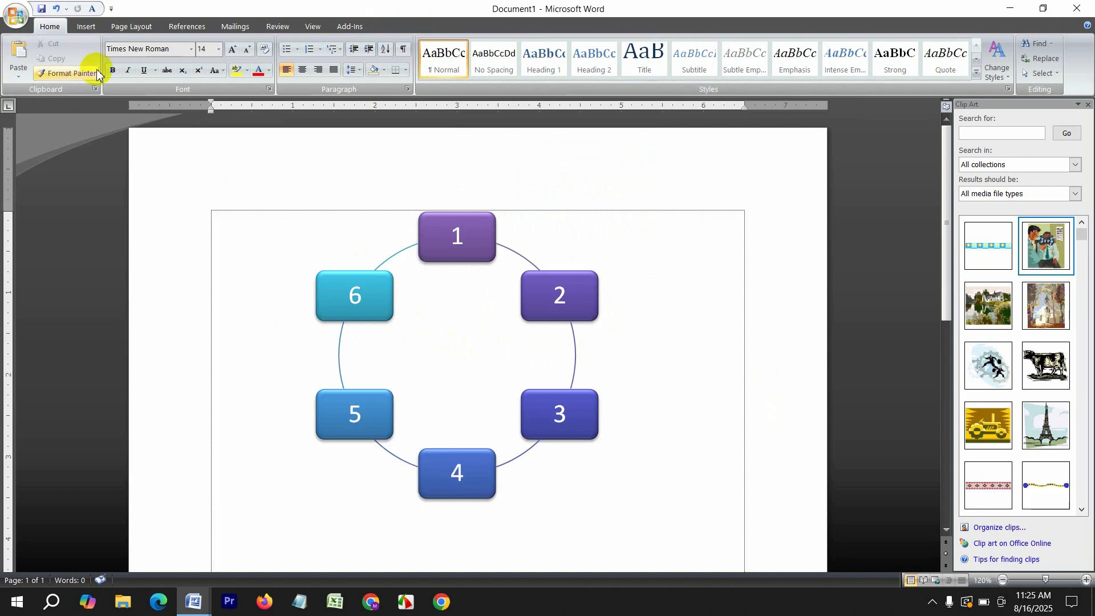
Start a new blank document and insert a Clustered Column chart into it
left_click(87, 26)
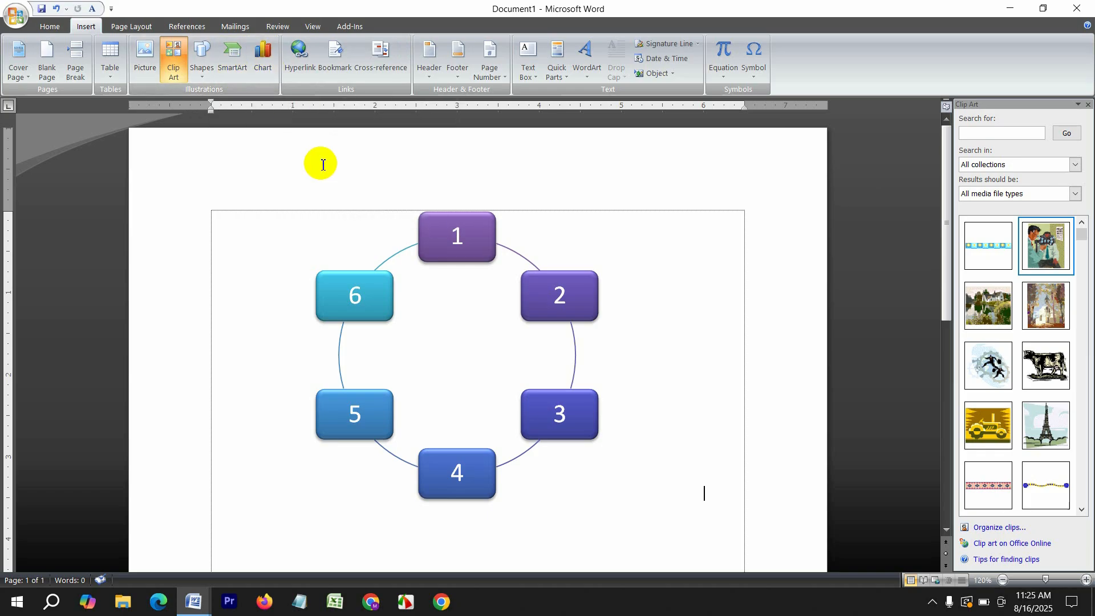
key("ctrl+n")
left_click(86, 25)
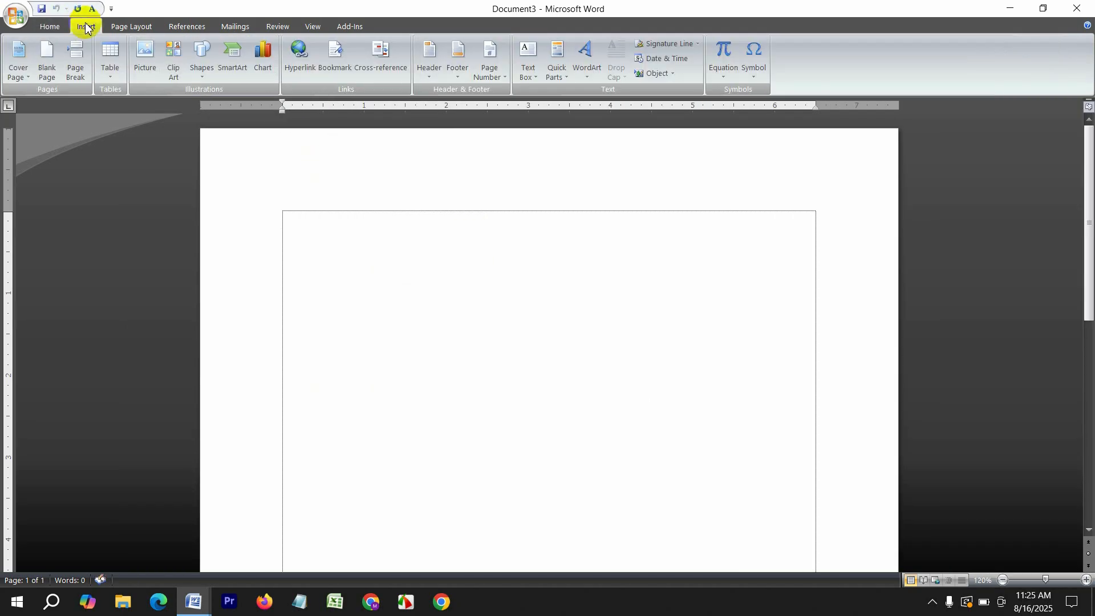
left_click(263, 60)
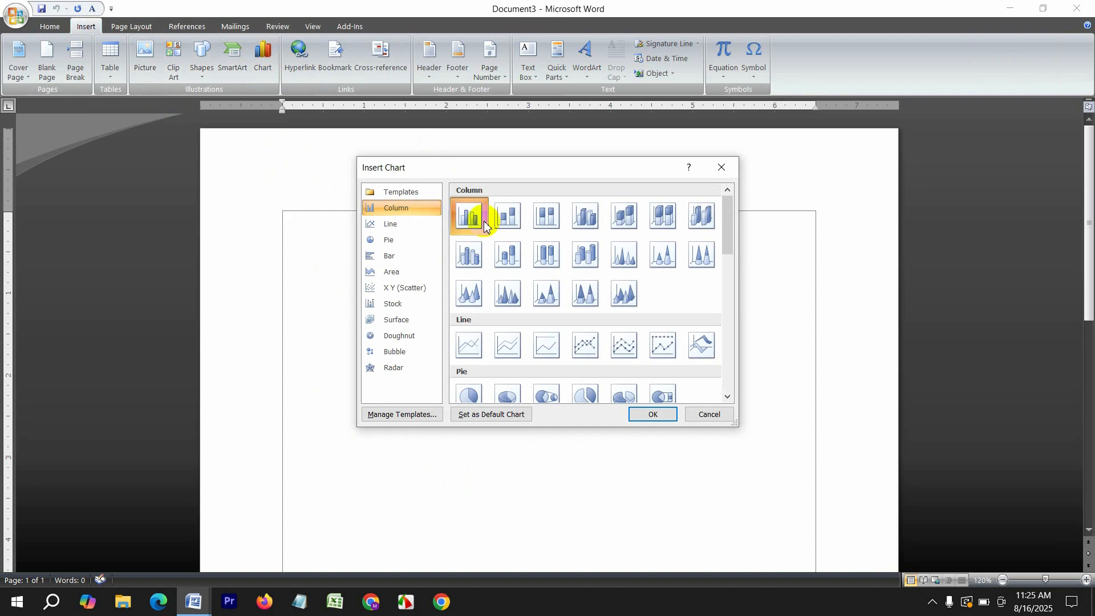
left_click(646, 412)
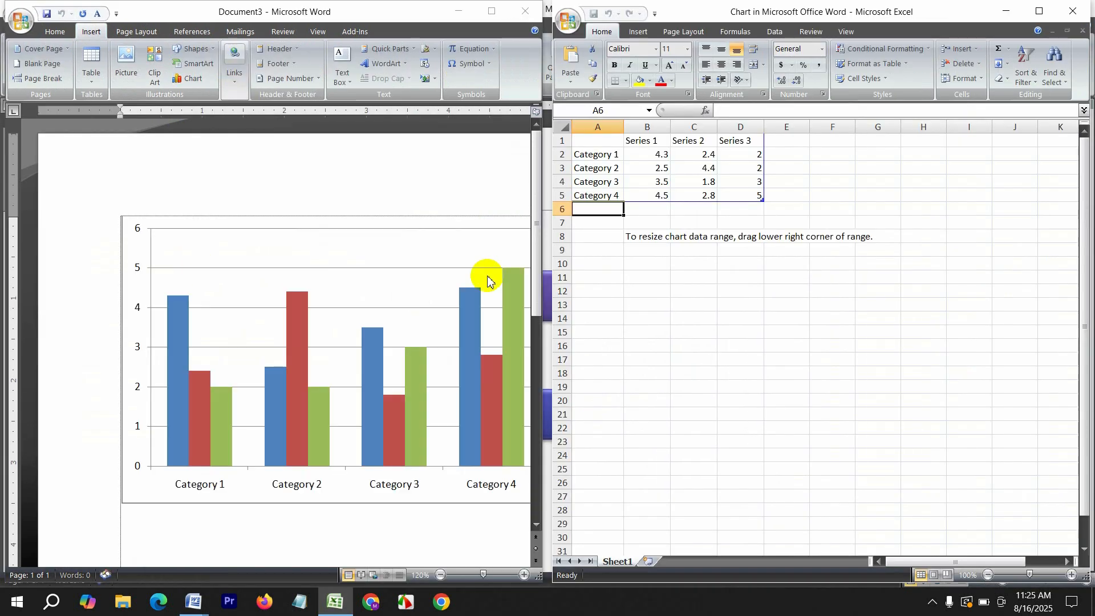
Type the headers name, run, over and weicket into A1:D1
left_click(607, 142)
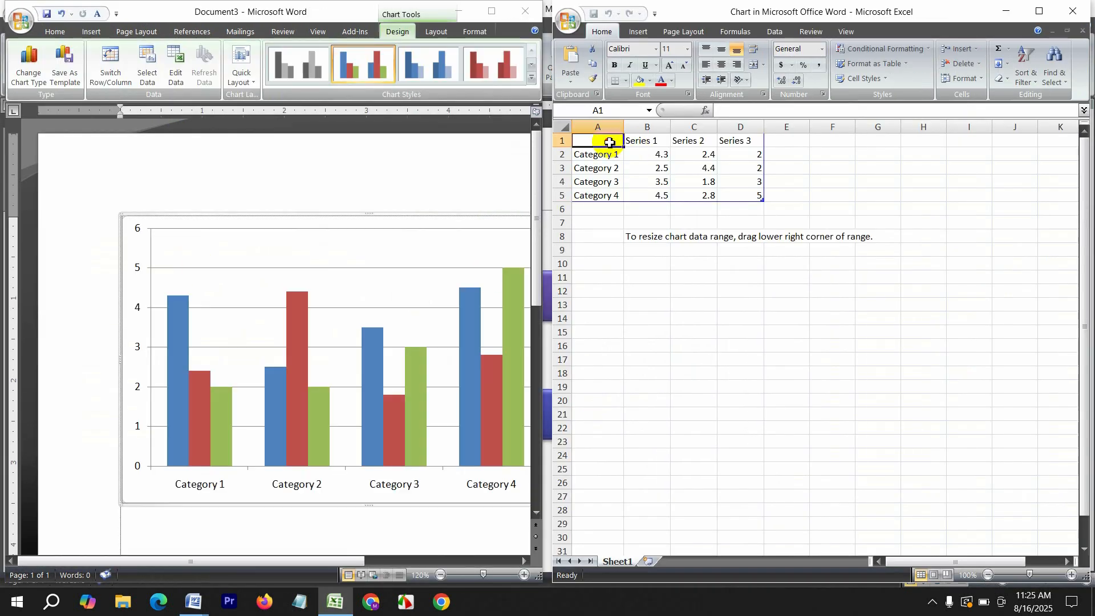
type("na")
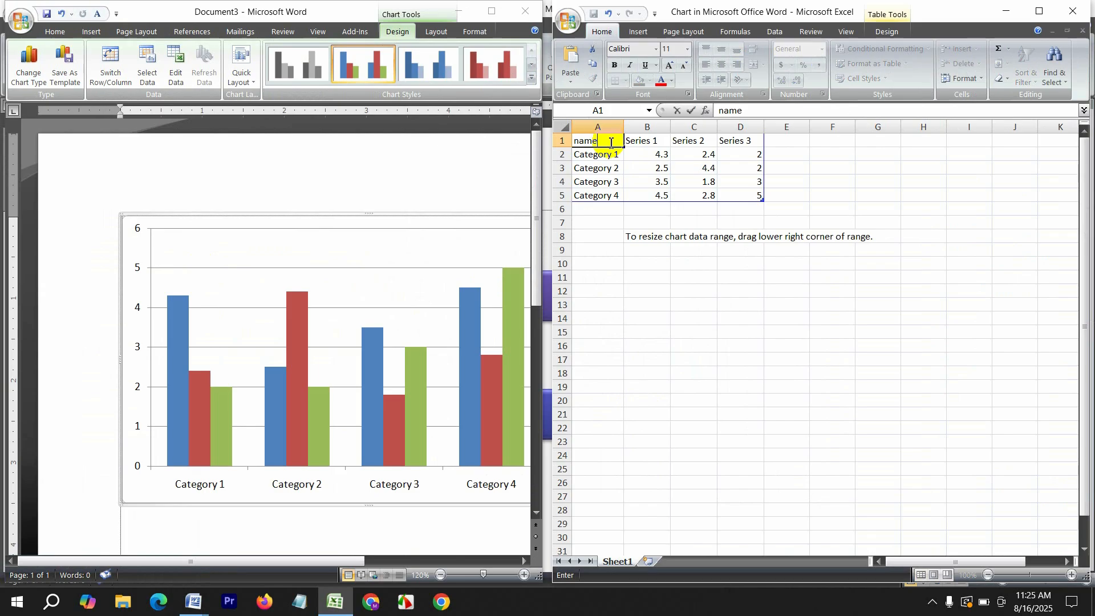
type("me")
left_click(650, 150)
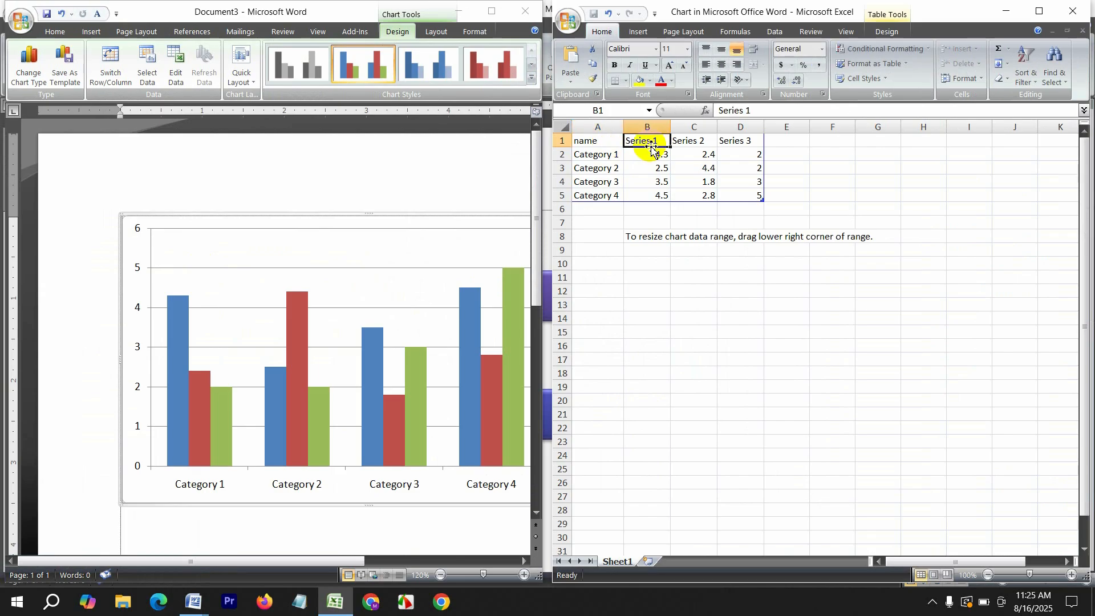
type("run")
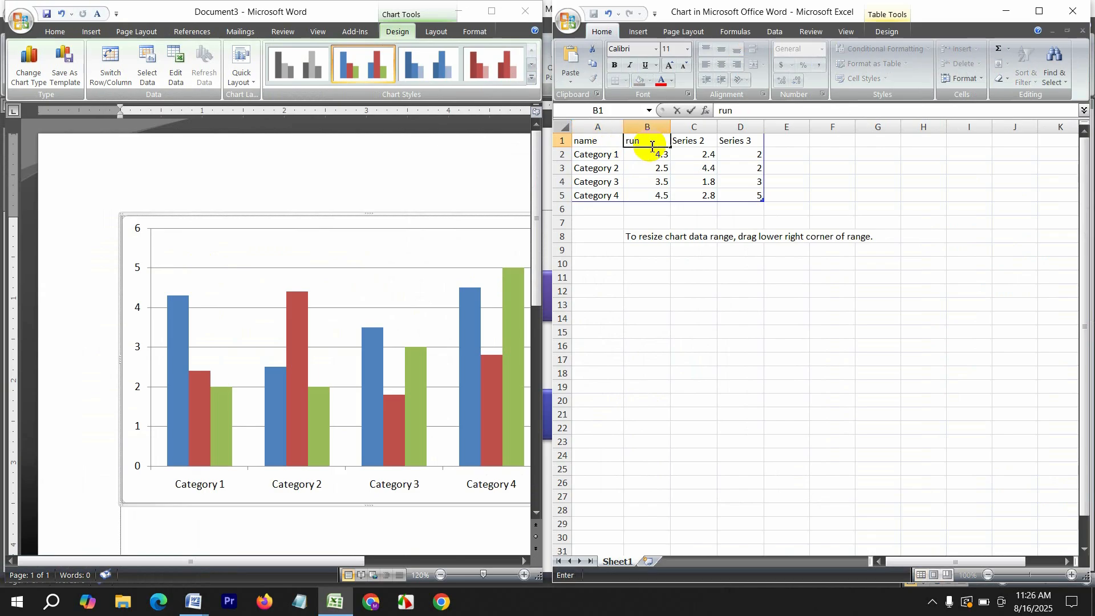
left_click(693, 144)
type("over")
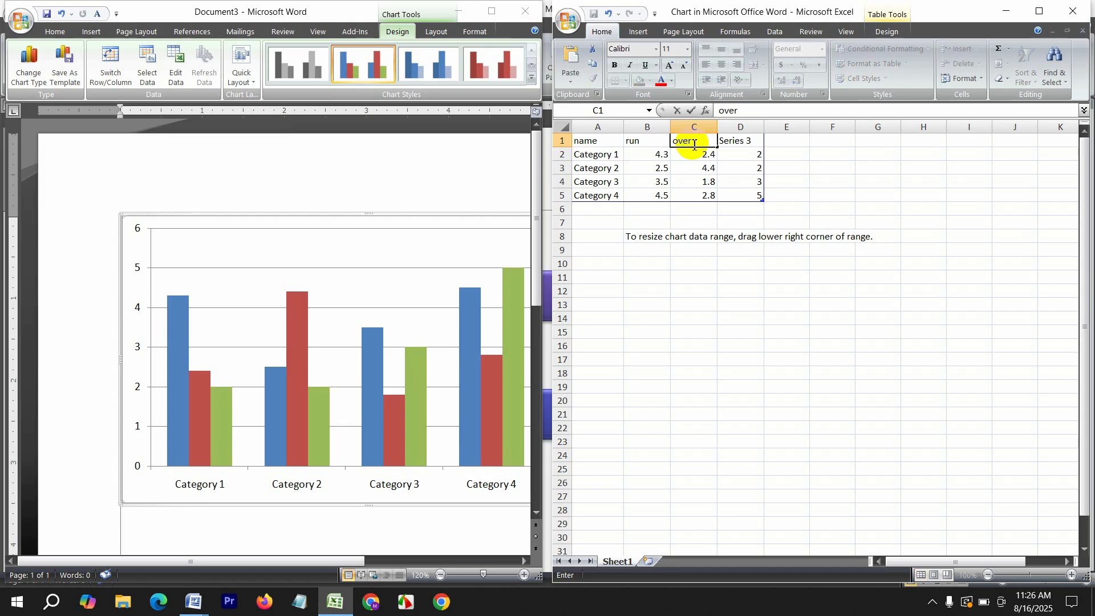
left_click(761, 144)
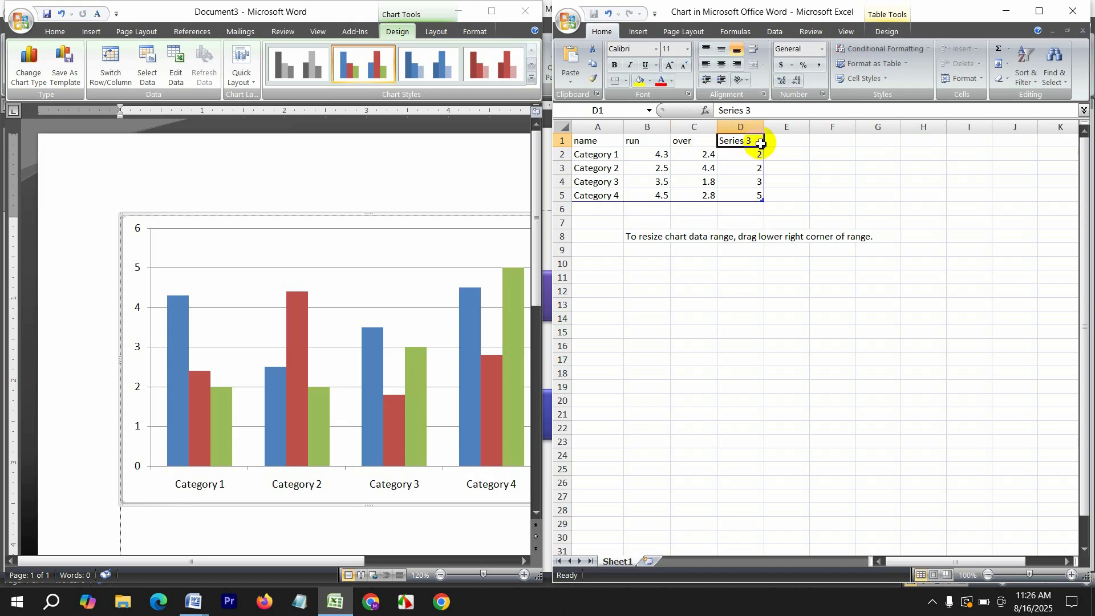
type("weicket")
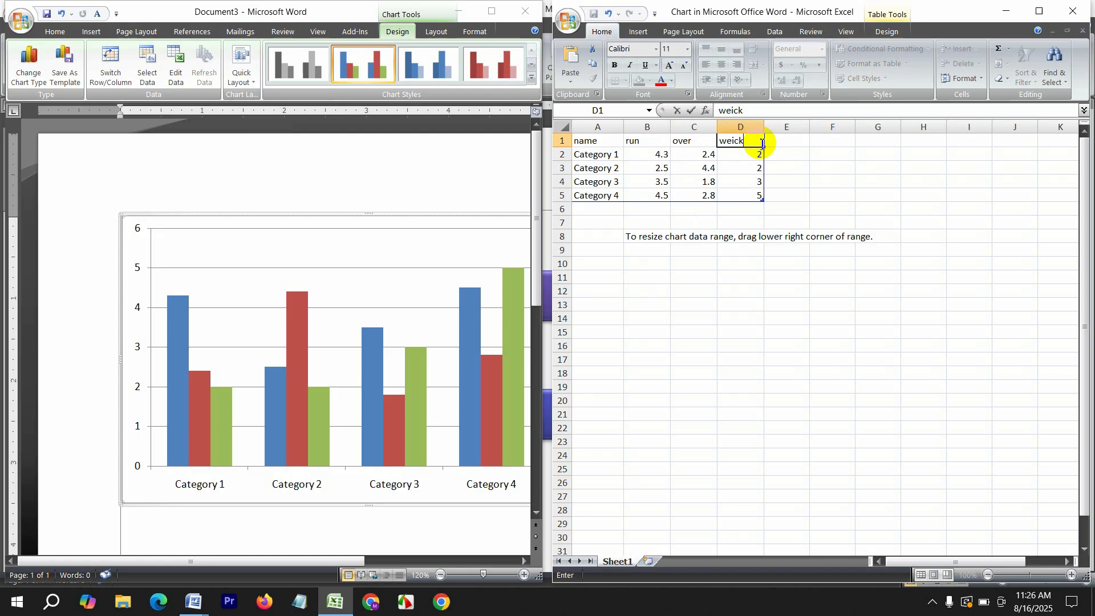
left_click(599, 151)
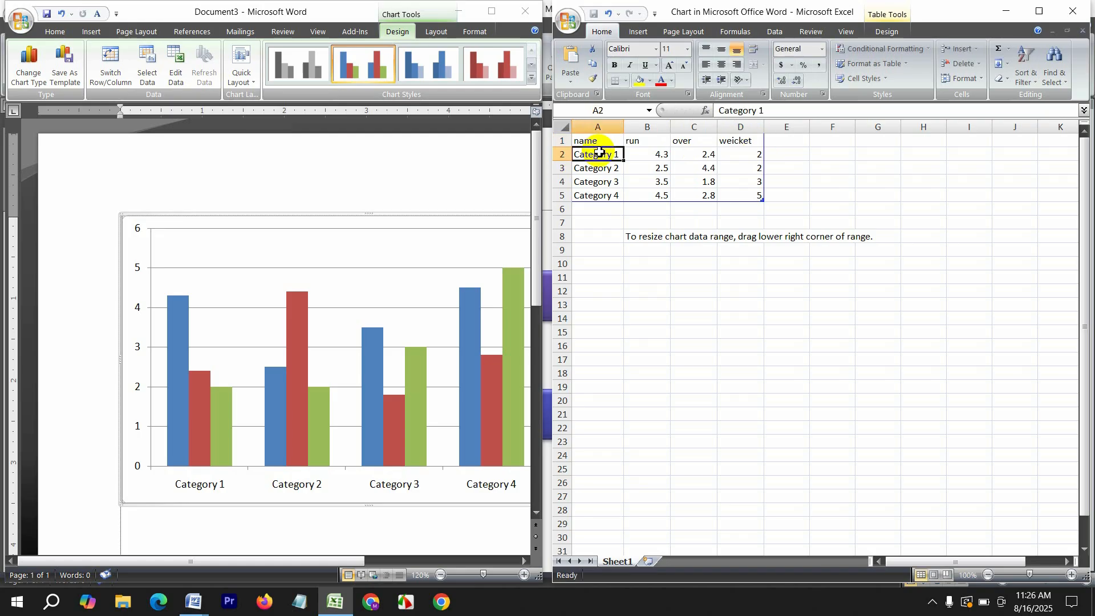
Rename the first three categories m, s and t in A2:A4
type("m")
left_click(614, 171)
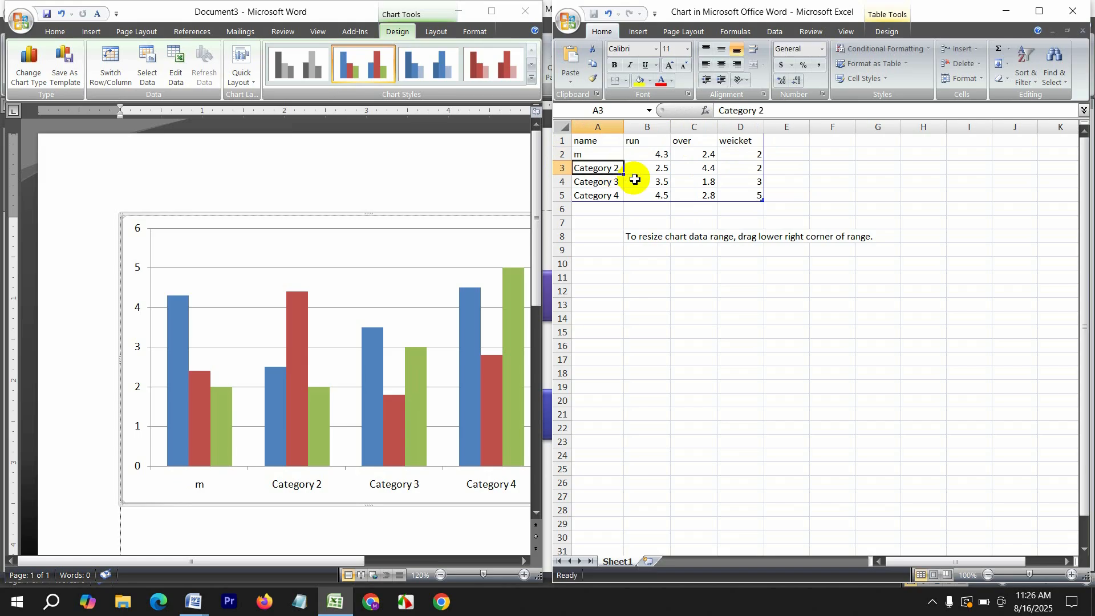
type("s")
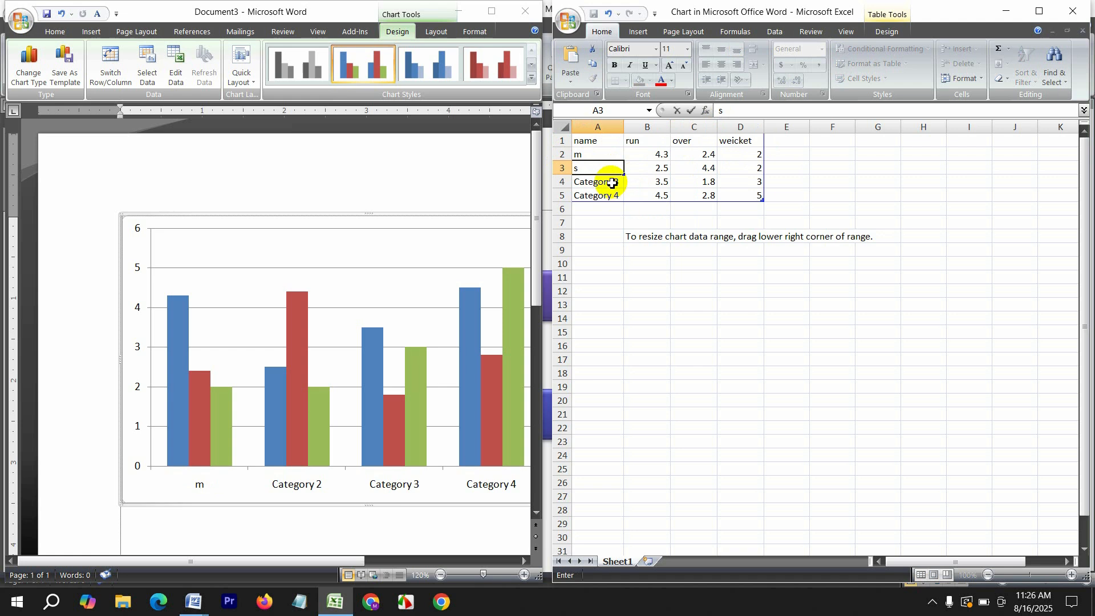
left_click(612, 183)
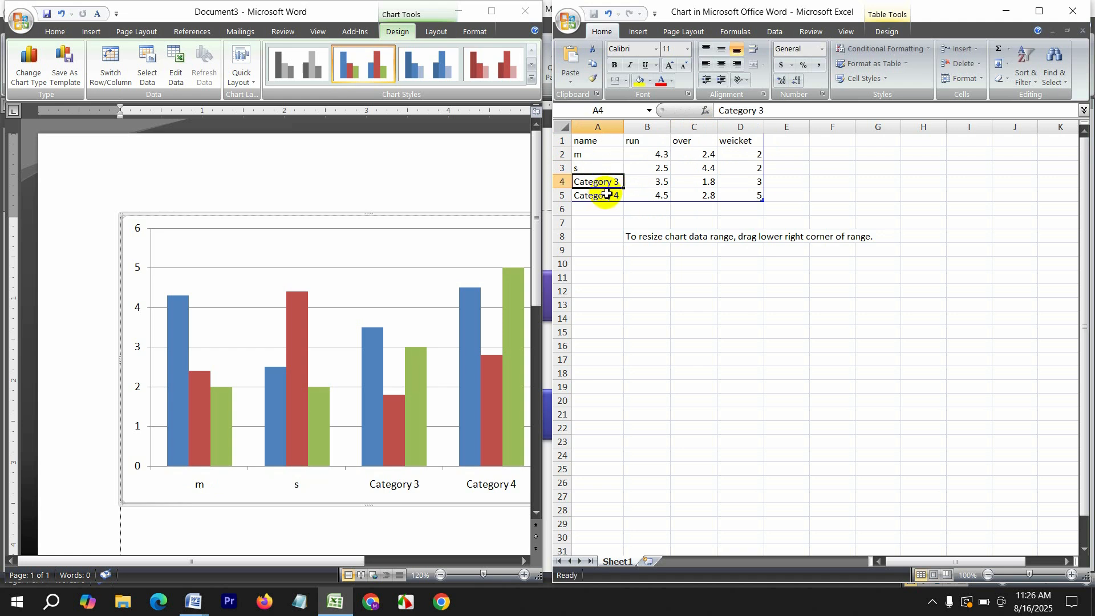
type("t")
left_click(610, 197)
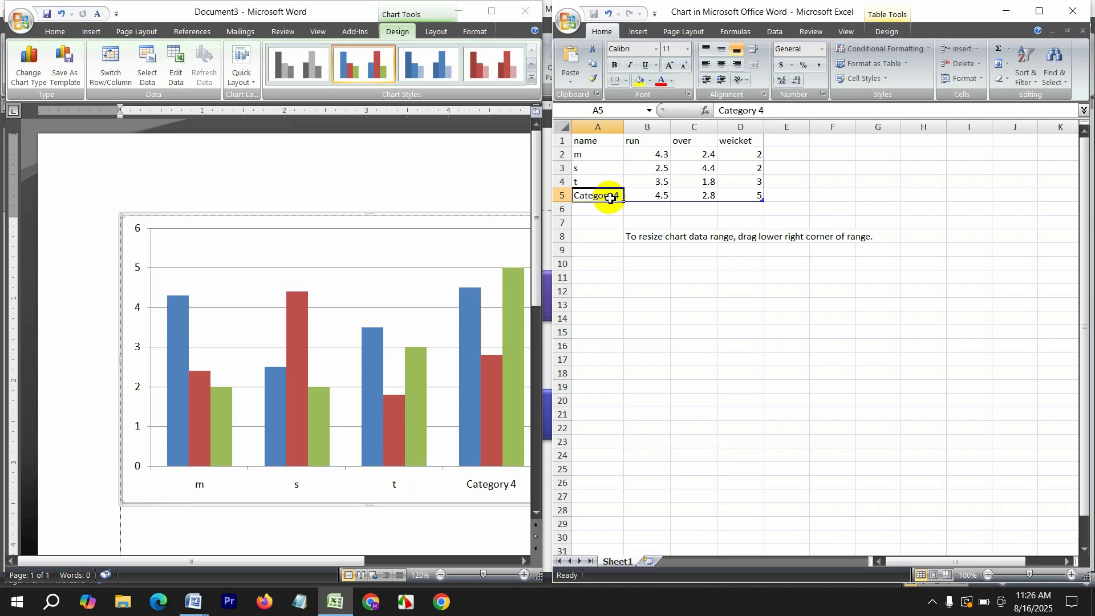
Name the fourth category r and enter run values 22, 10, 50, 20
type("r")
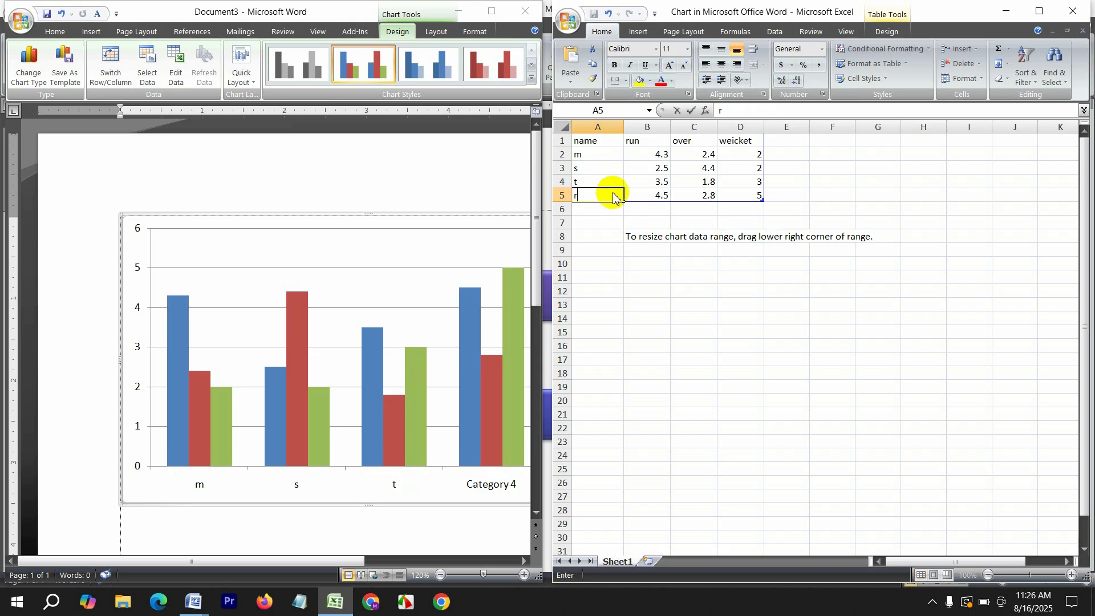
left_click(666, 155)
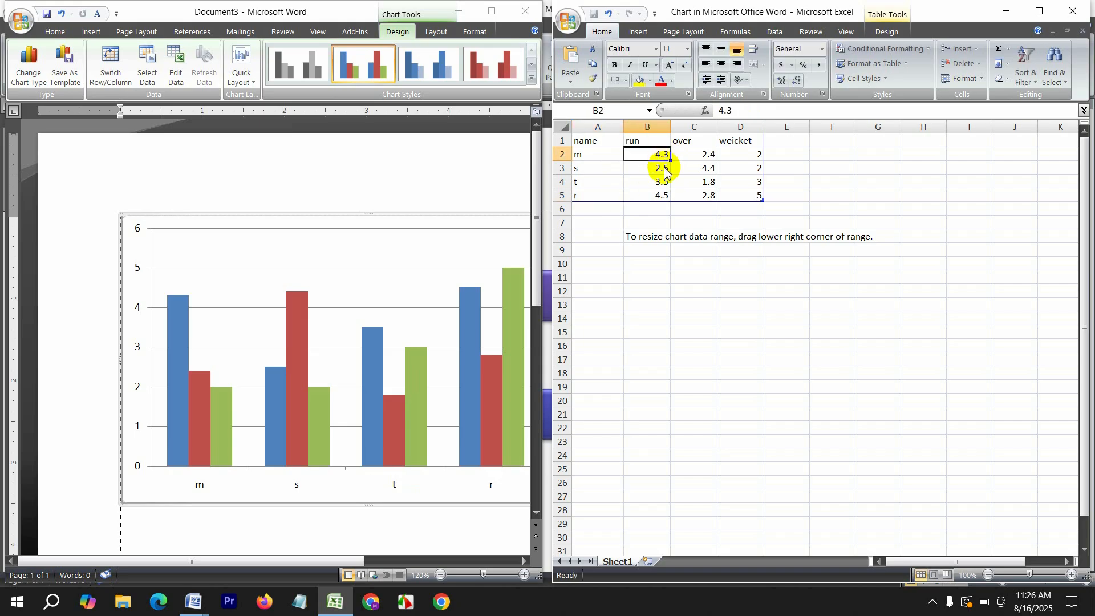
type("22")
left_click(662, 171)
type("10")
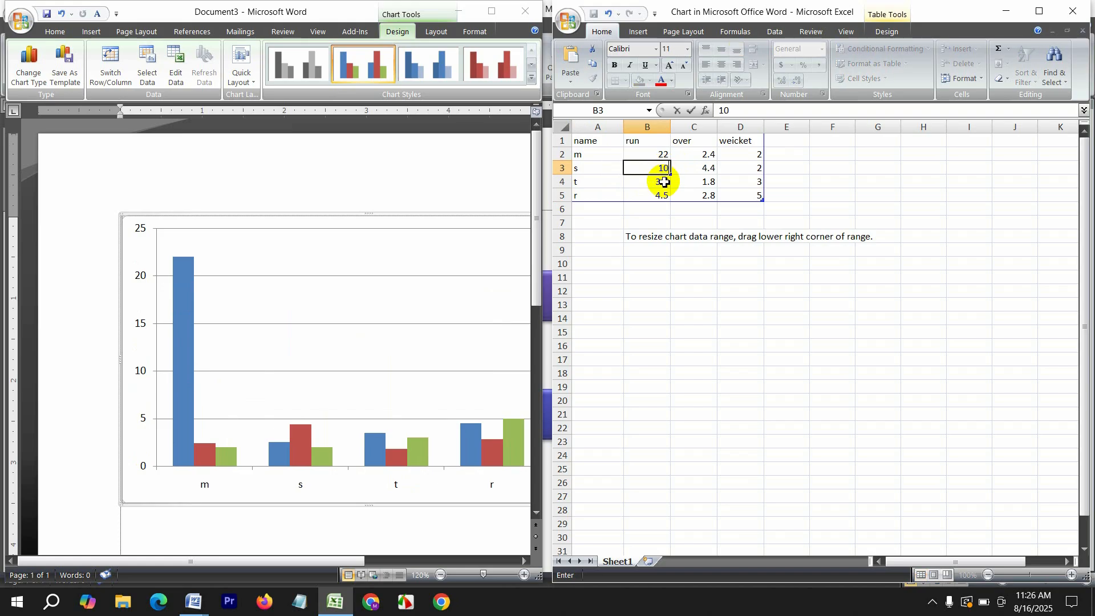
left_click(665, 182)
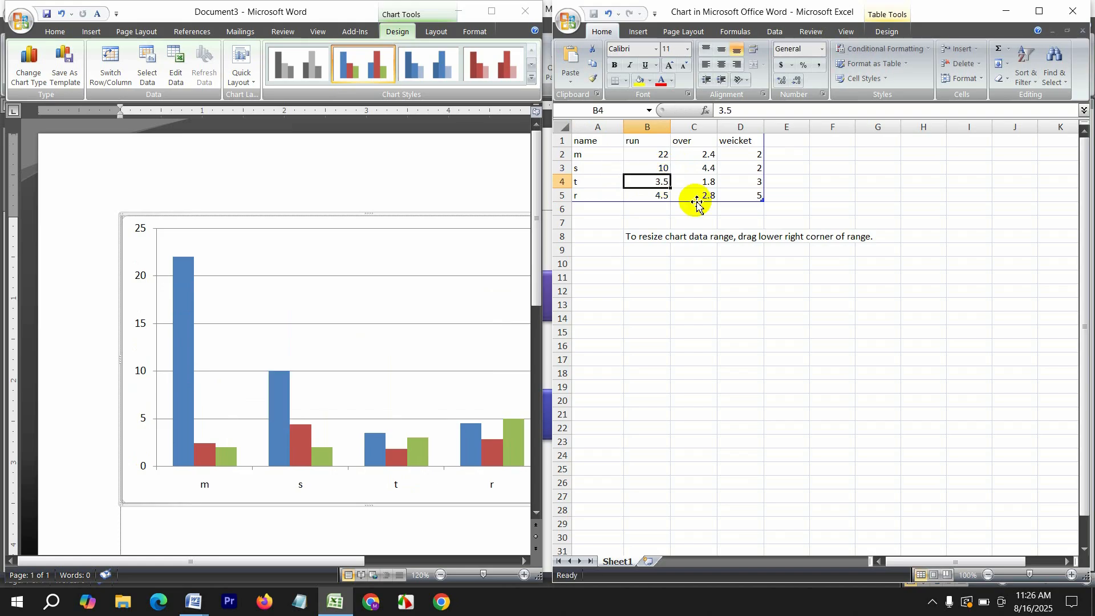
type("50")
left_click(664, 197)
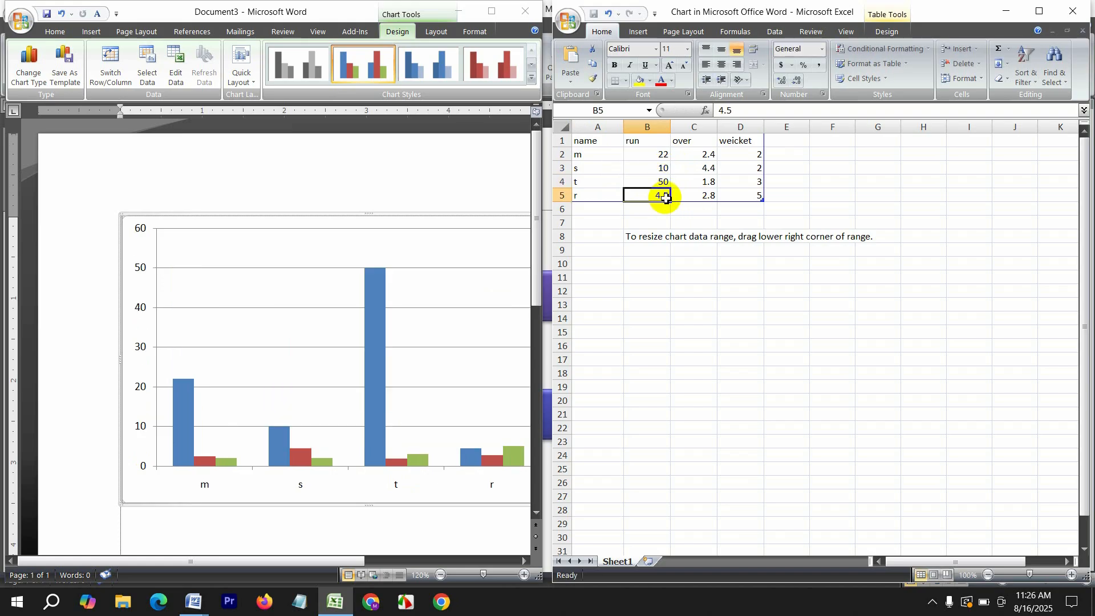
type("20")
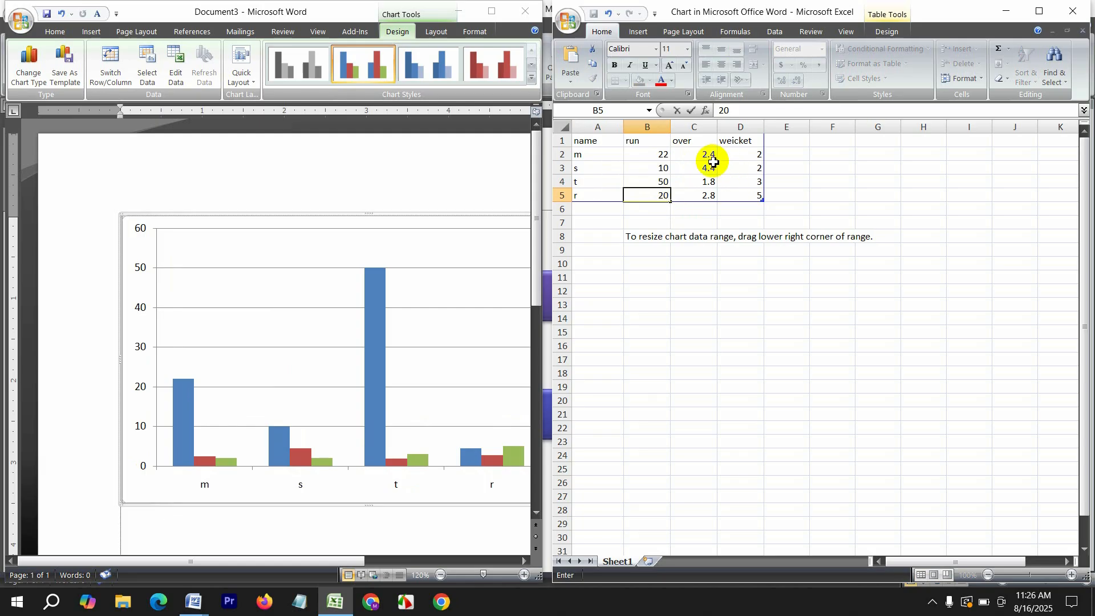
left_click(717, 159)
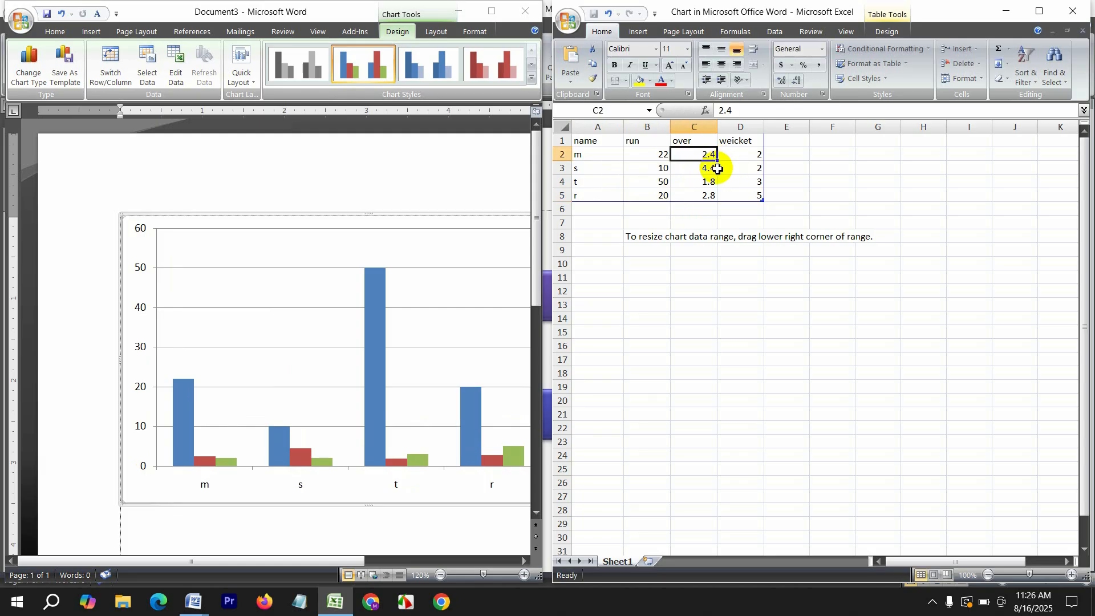
Enter the over values 2, 10, 5 and 1 in column C
type("2")
key("Return")
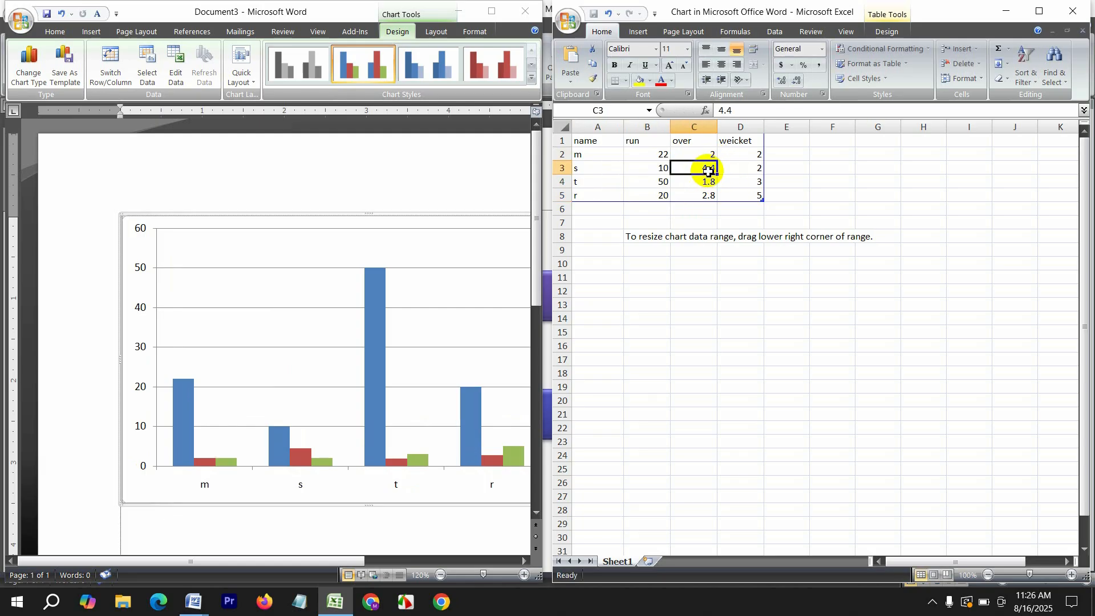
type("10")
key("Return")
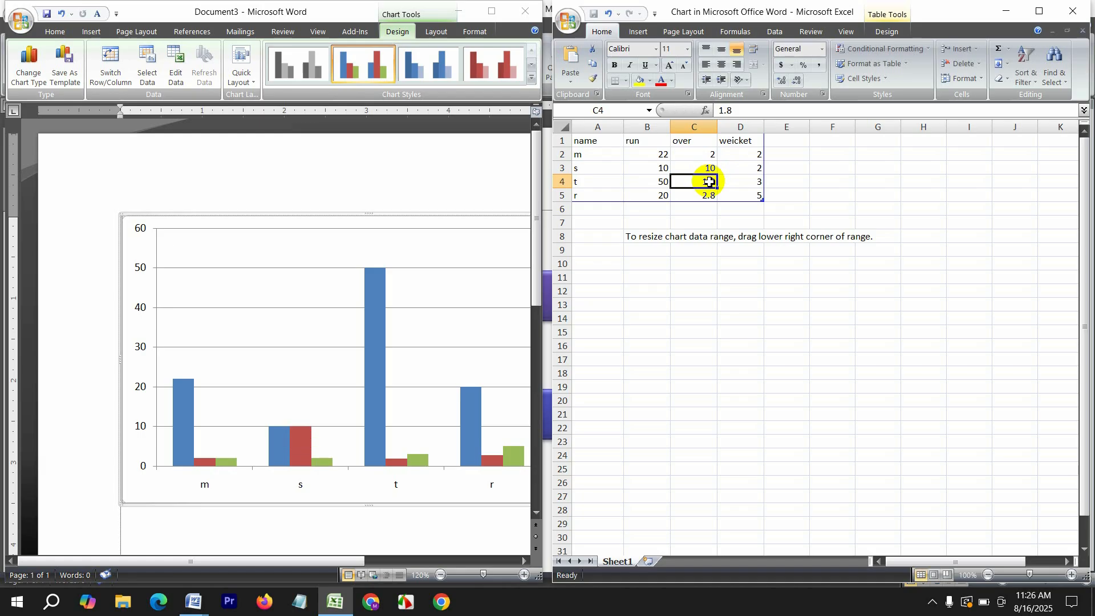
type("5")
key("Return")
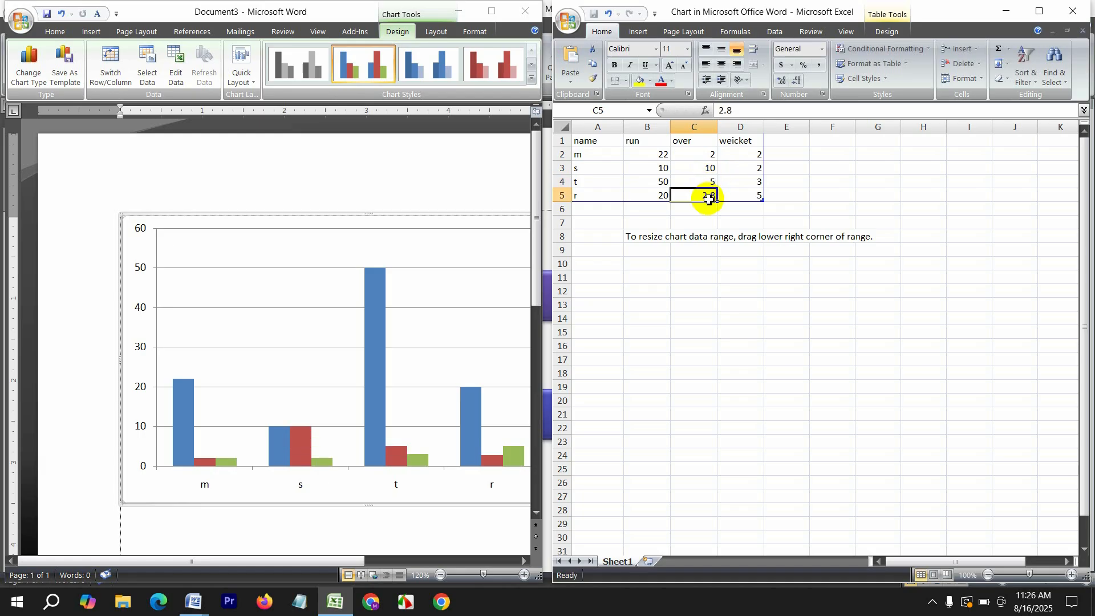
type("1")
left_click(753, 154)
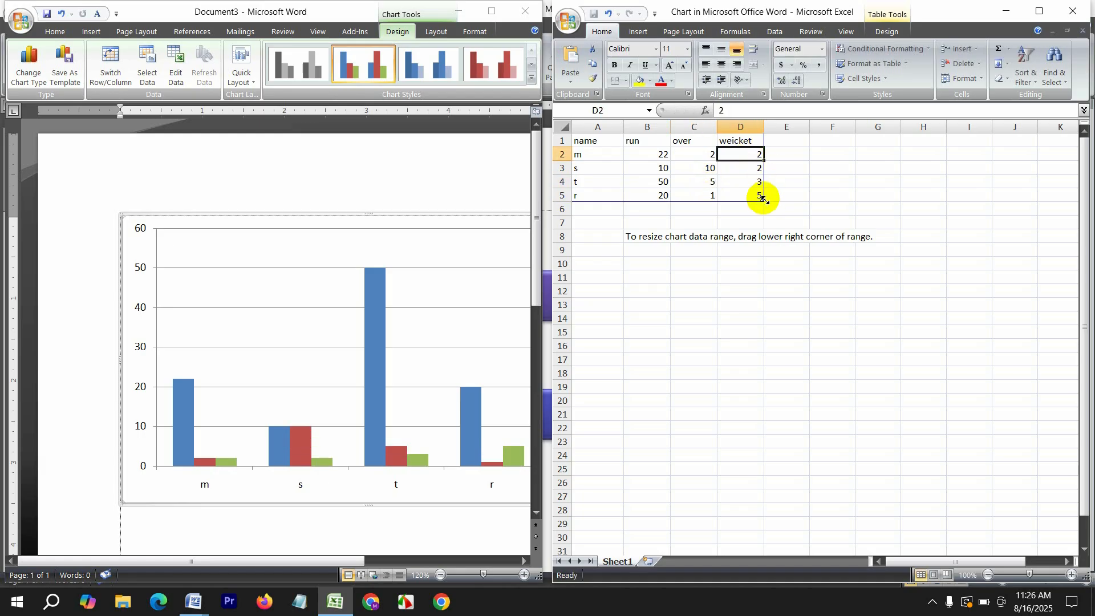
Fill the weicket column with 5, 1 and 3 for s, t and r
left_click(758, 168)
type("5")
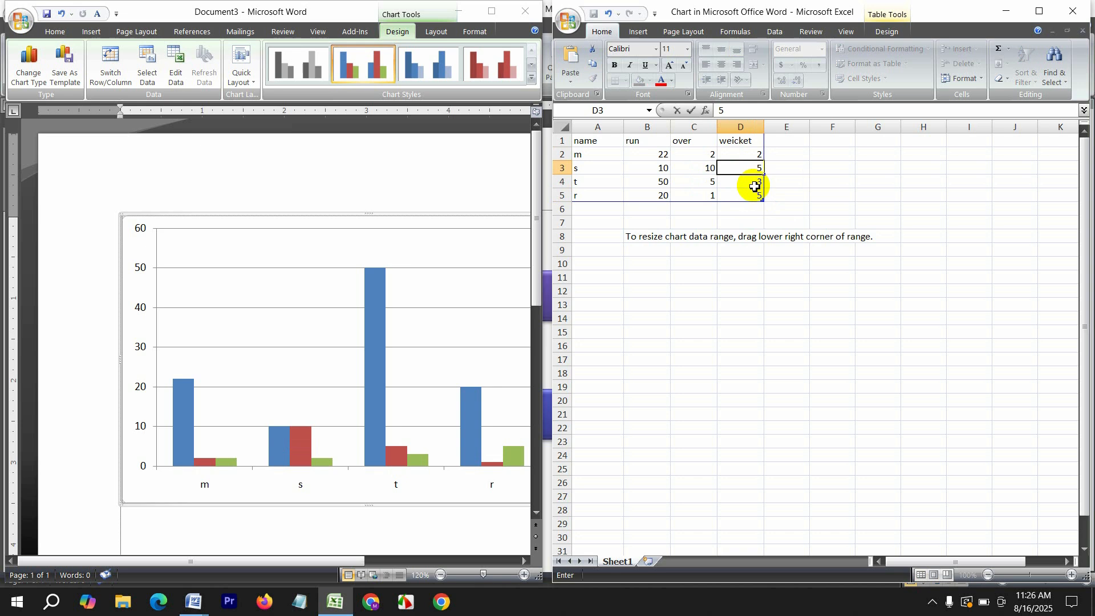
left_click(755, 182)
type("1")
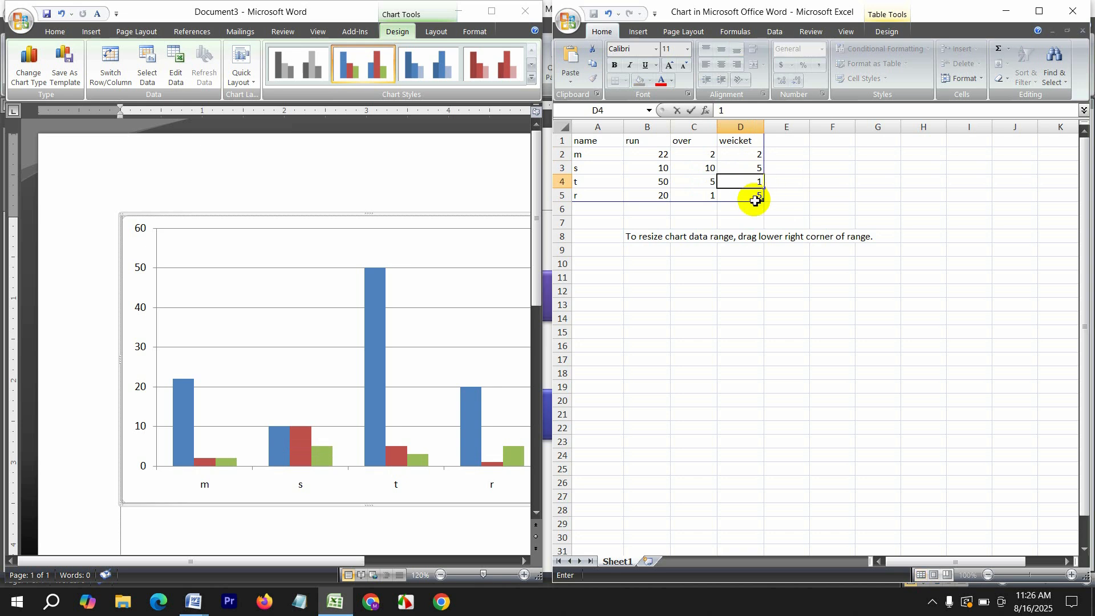
left_click(764, 200)
type("3")
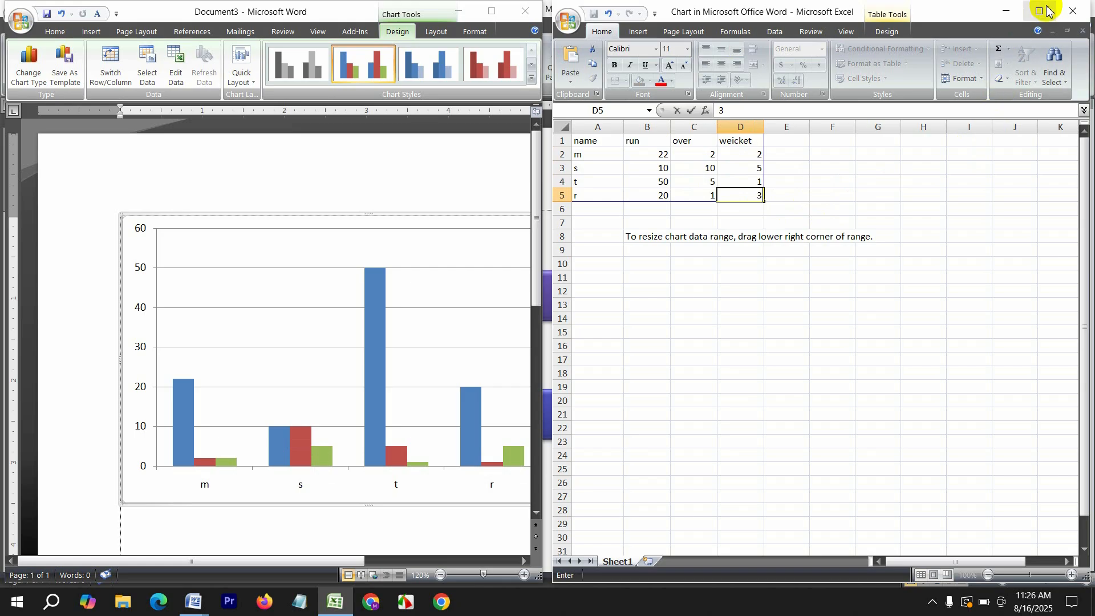
Close the chart data, try orange then dark red chart styles, and undo the chart
left_click(1072, 11)
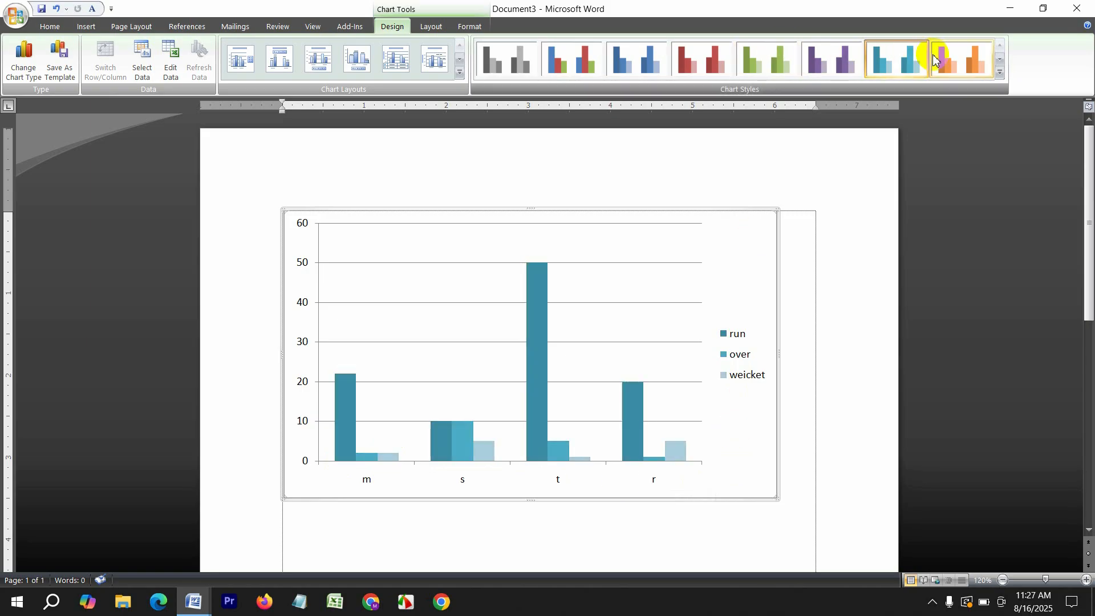
left_click(963, 60)
left_click(1006, 73)
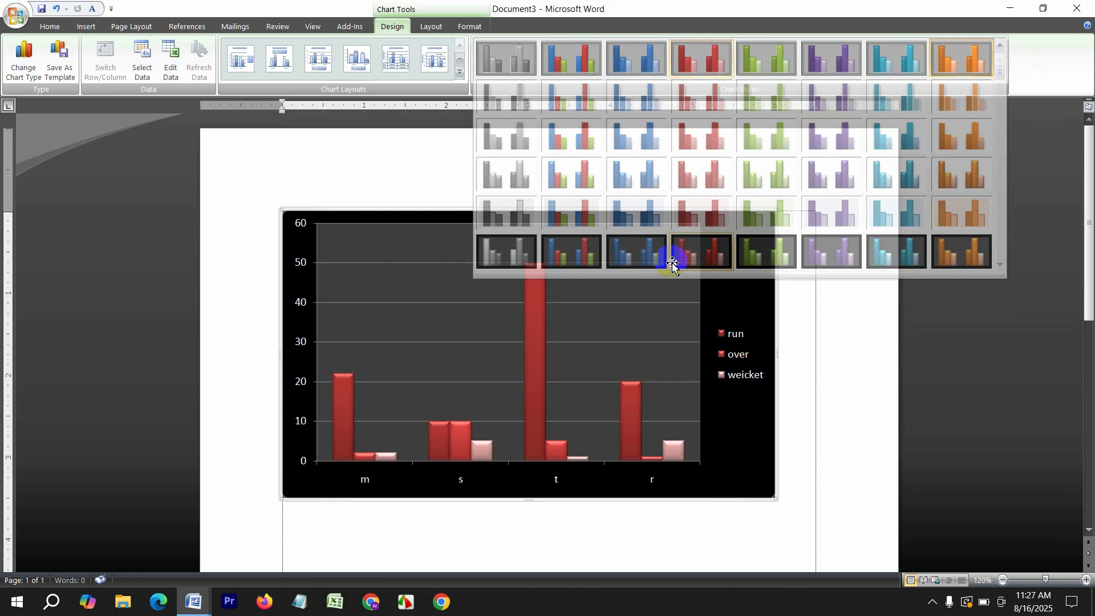
left_click(670, 261)
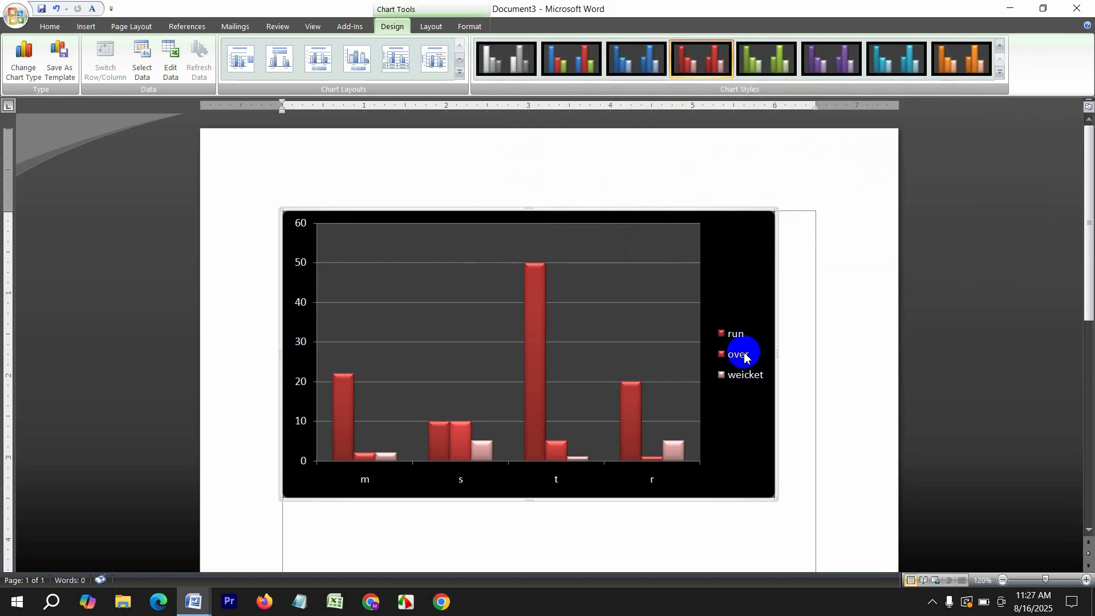
key("ctrl+z")
key("ctrl+z")
key("ctrl+z")
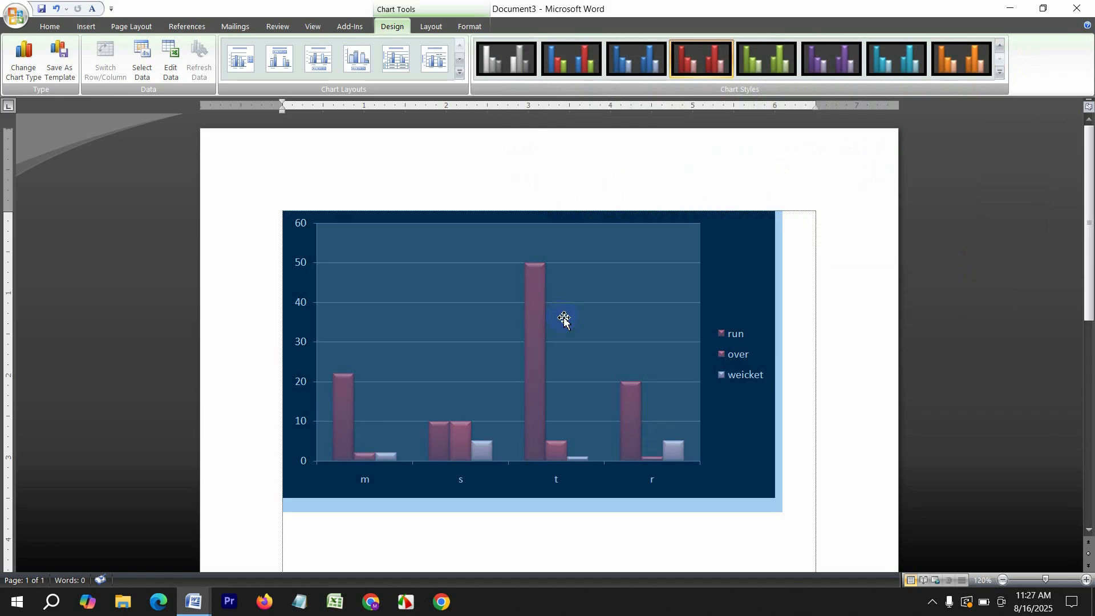
Add an Alphabet header titled 'SOft-tech computer' and return to the document body
left_click(106, 27)
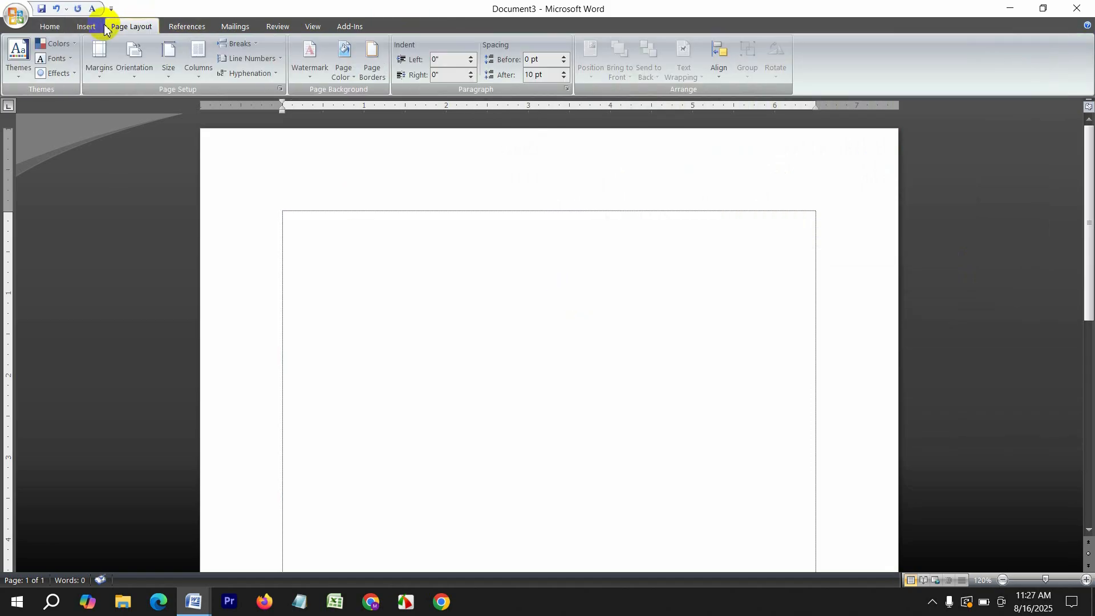
left_click(100, 26)
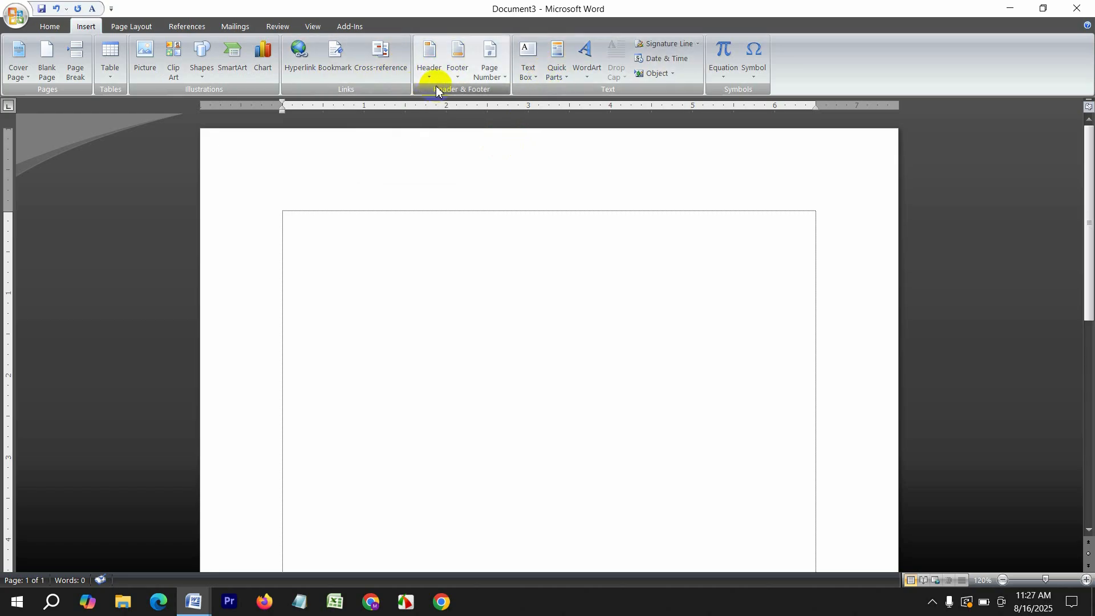
left_click(438, 66)
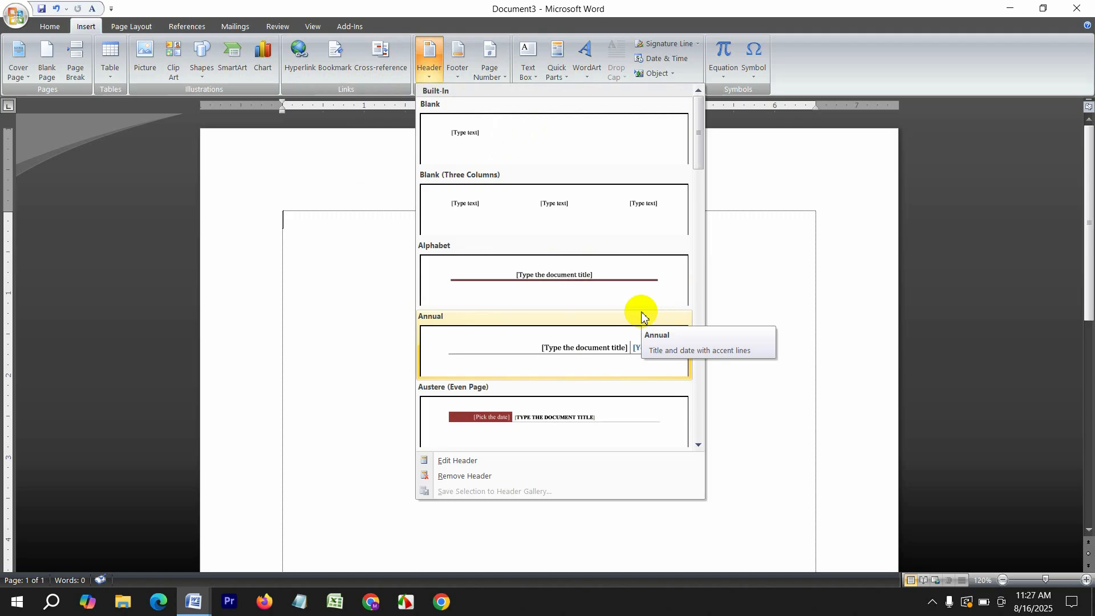
left_click(582, 286)
type("SO")
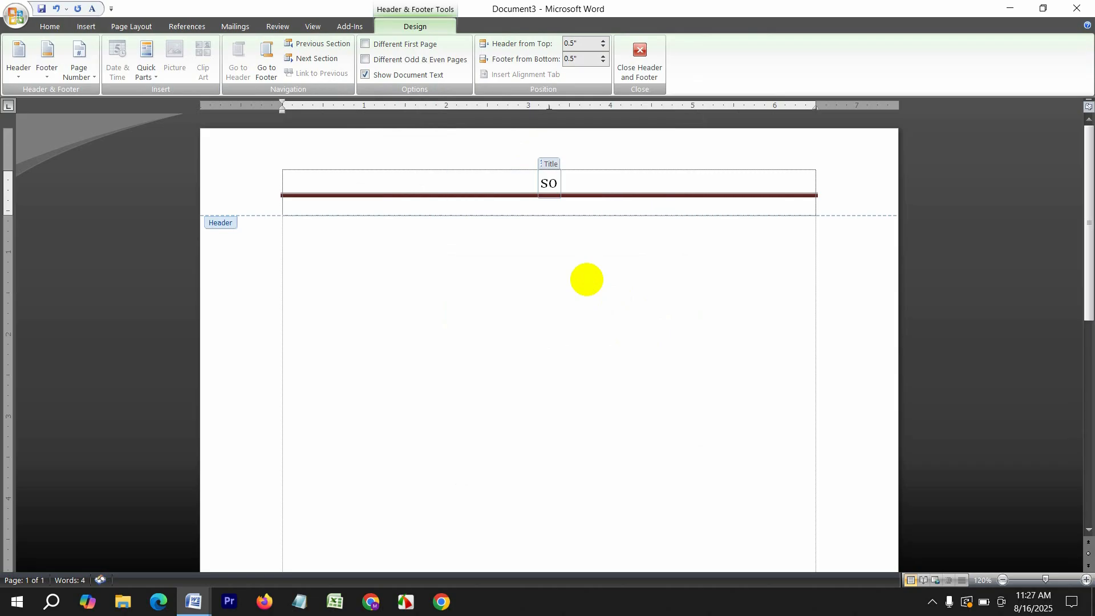
type("ft-te")
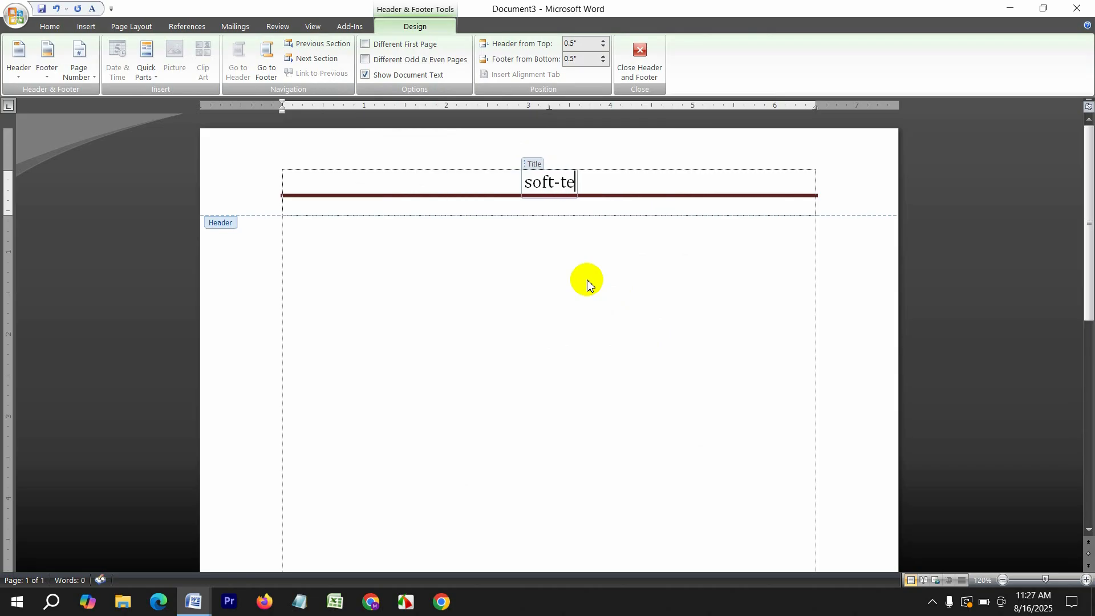
type("ch computer")
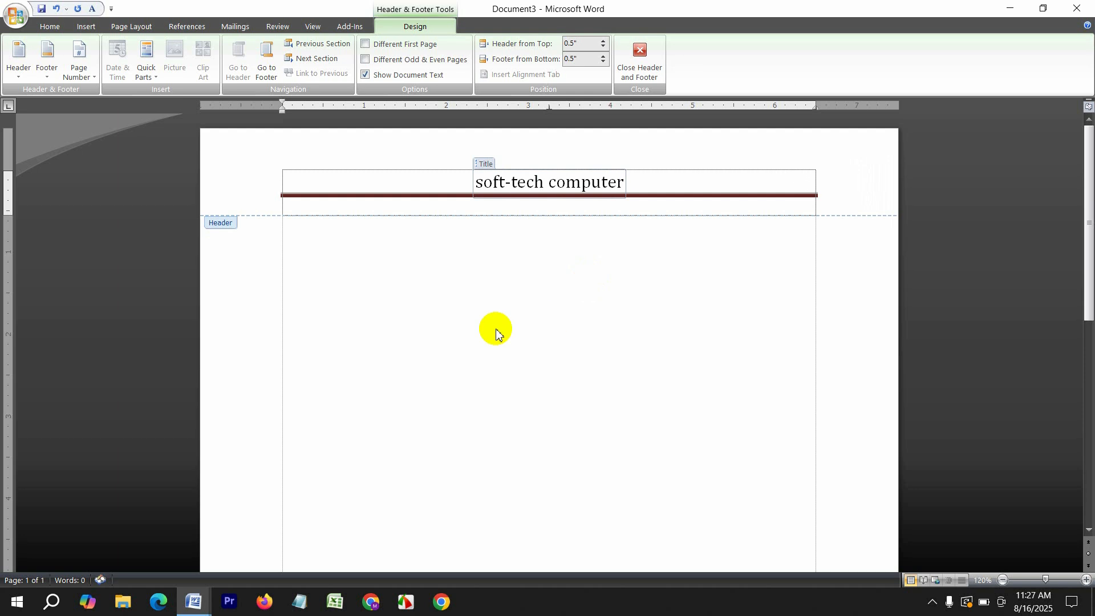
double_click(447, 306)
Insert a page break with Ctrl+Enter so the document runs to four pages
key("ctrl+Return")
key("ctrl+Return")
key("ctrl+Return")
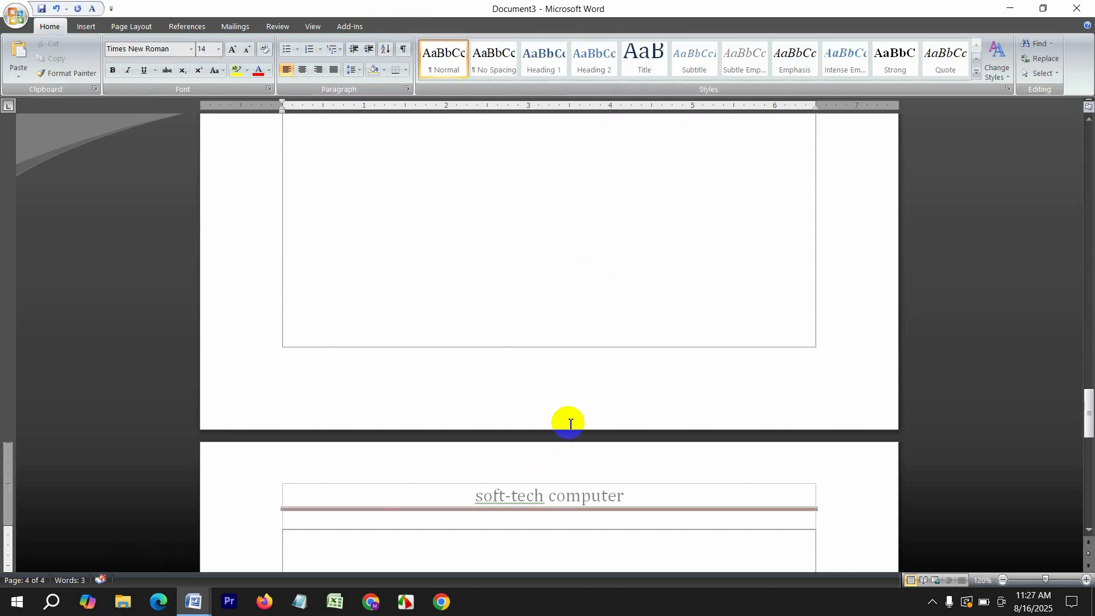
scroll(567, 422, "down", 6)
scroll(570, 422, "up", 7)
scroll(574, 426, "down", 6)
scroll(575, 427, "up", 20)
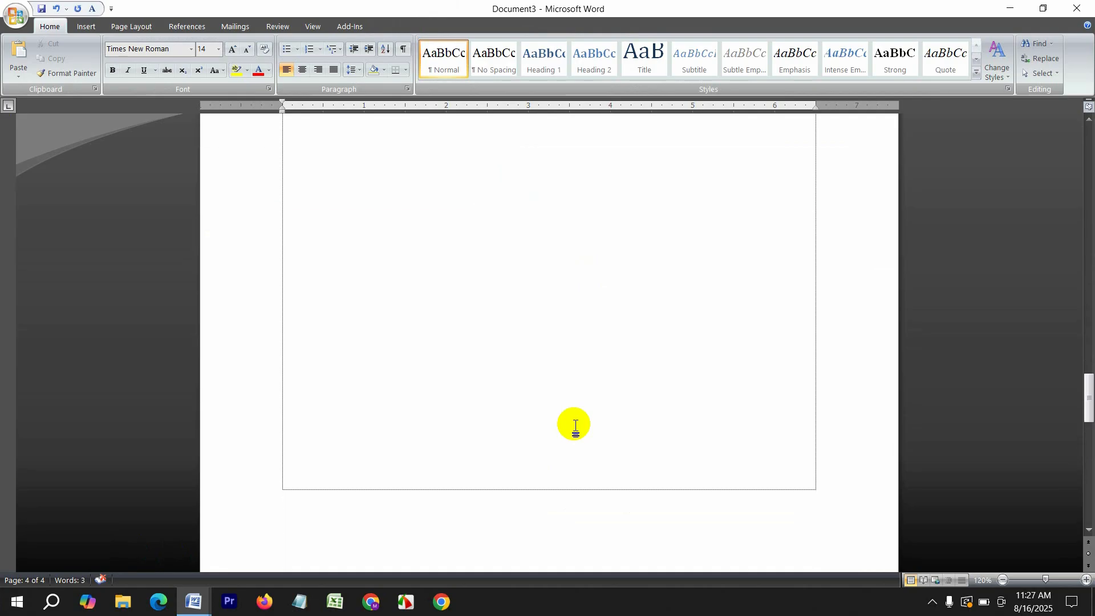
scroll(578, 425, "up", 5)
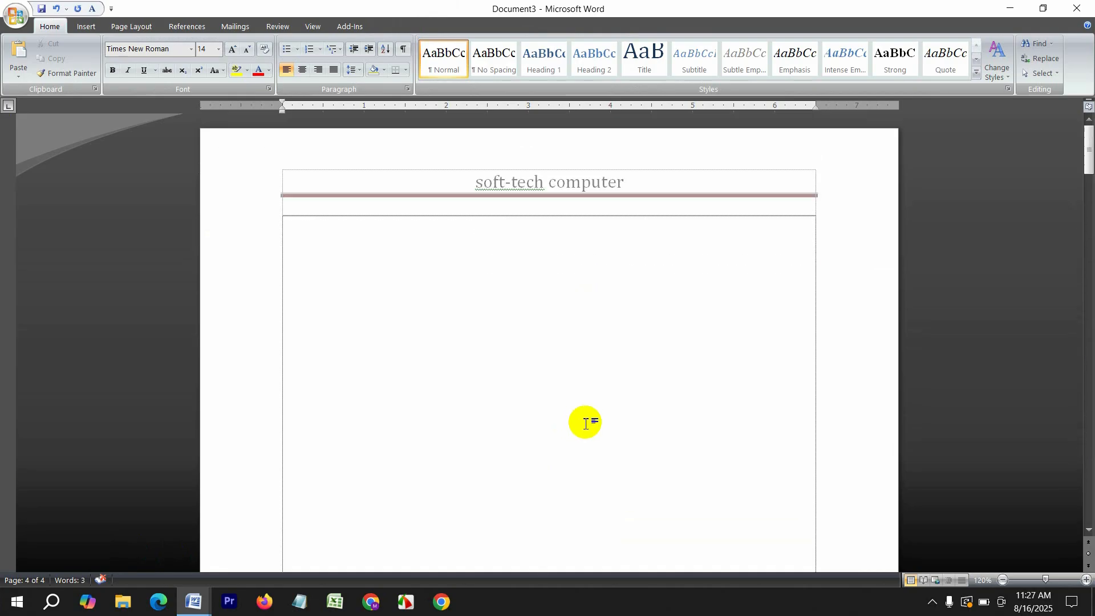
left_click(394, 276)
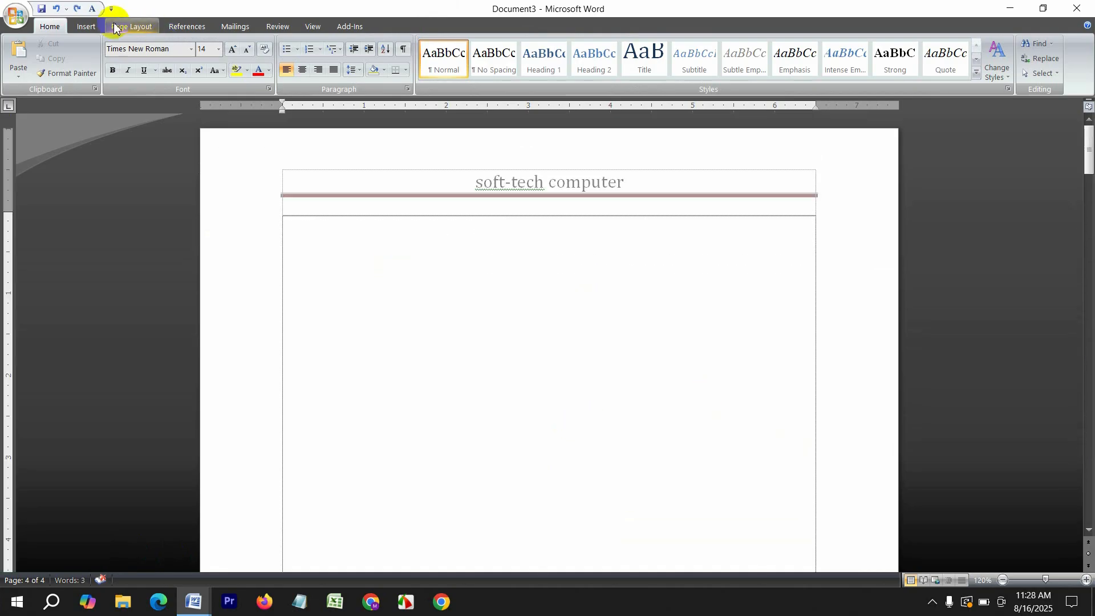
Insert an Alphabet footer reading 'ddd' and close header and footer editing
left_click(89, 26)
left_click(461, 62)
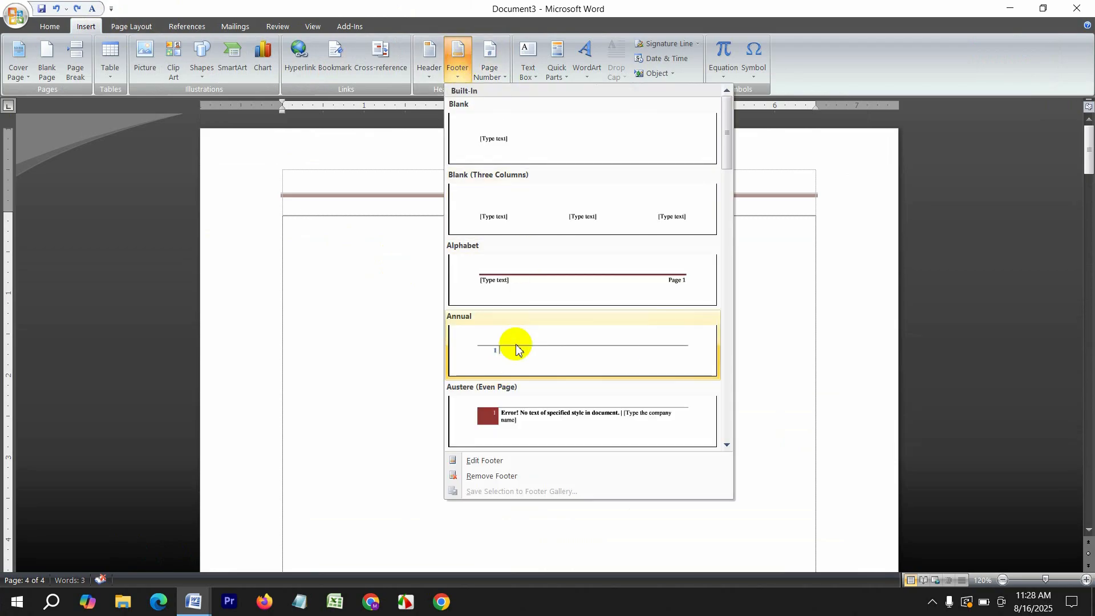
left_click(518, 281)
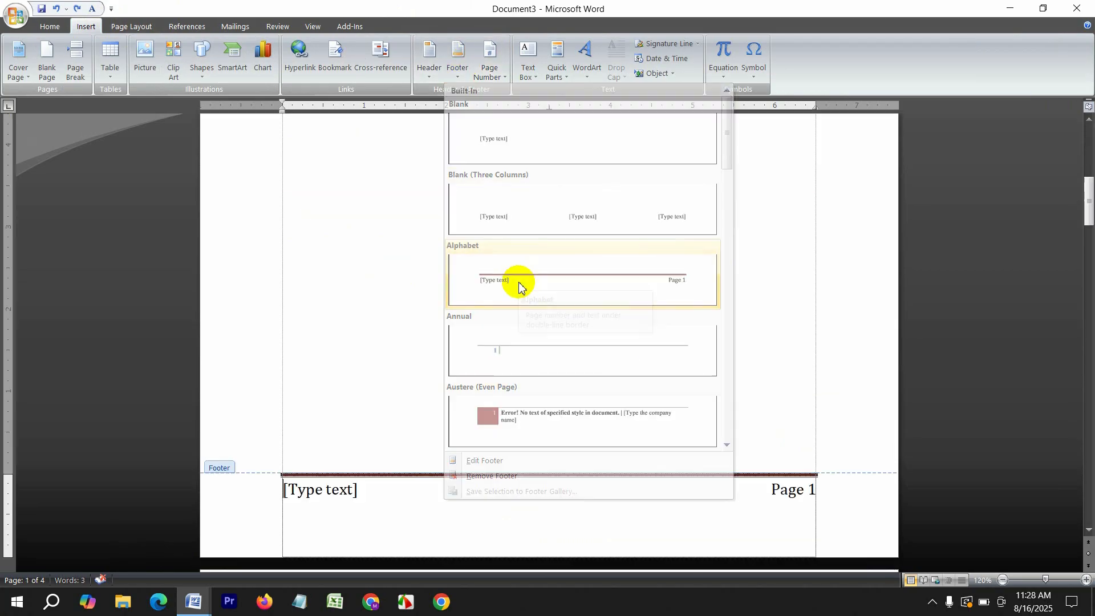
type("ddd")
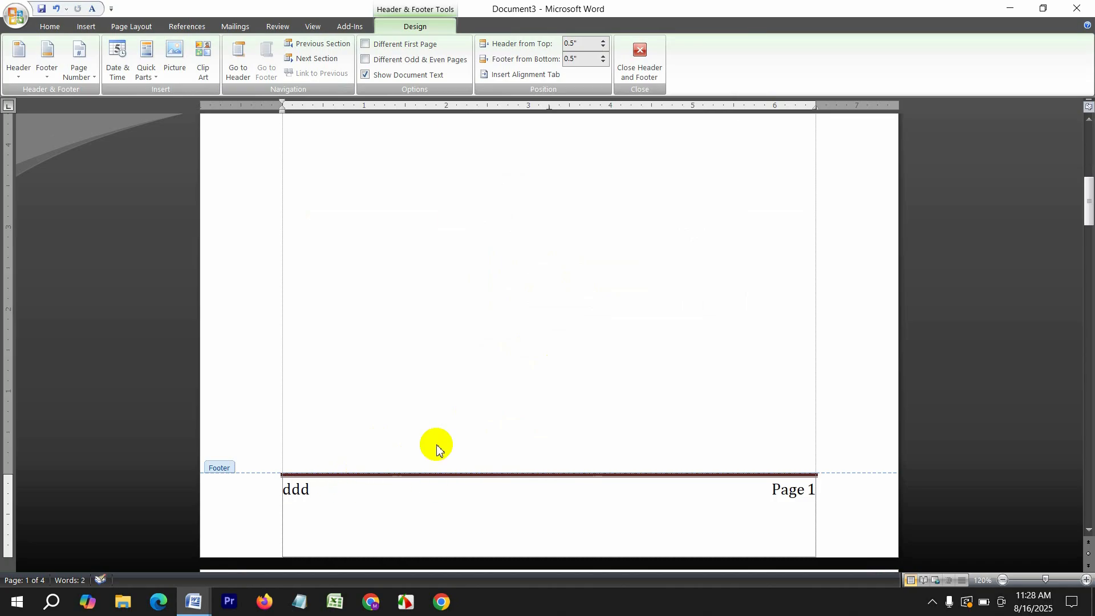
scroll(533, 396, "down", 5)
scroll(535, 397, "down", 3)
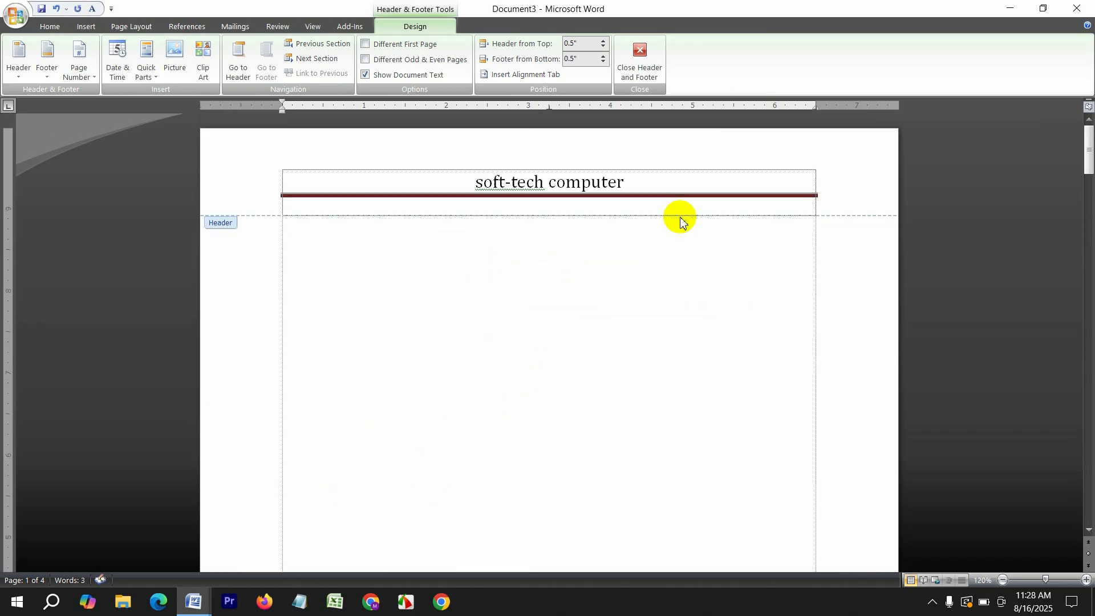
left_click(639, 60)
Add a centred Plain Number 2 page number at the top of the page
left_click(85, 26)
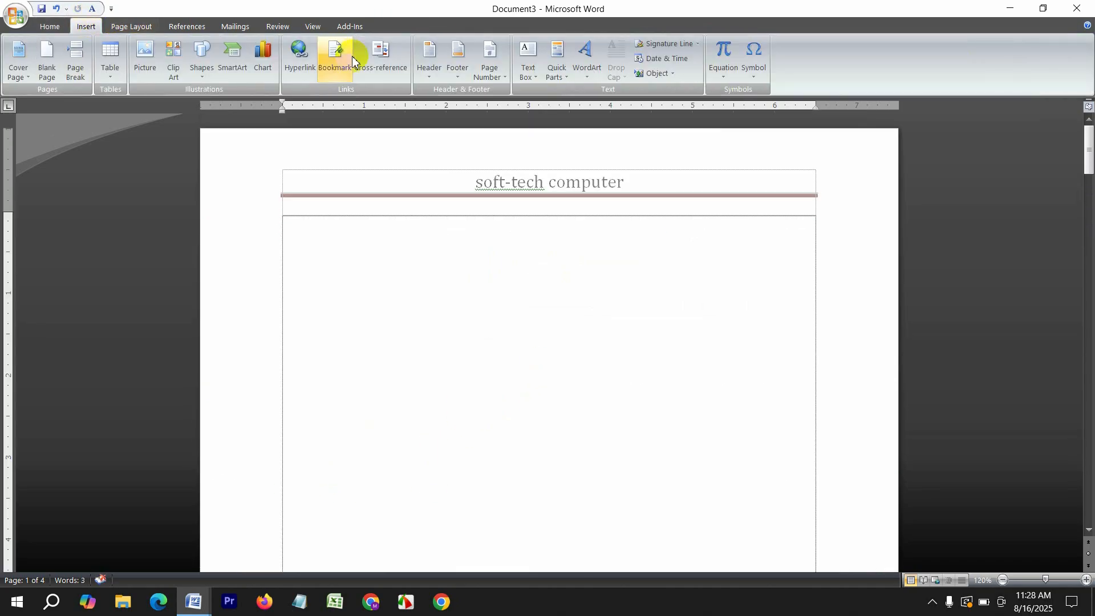
left_click(500, 61)
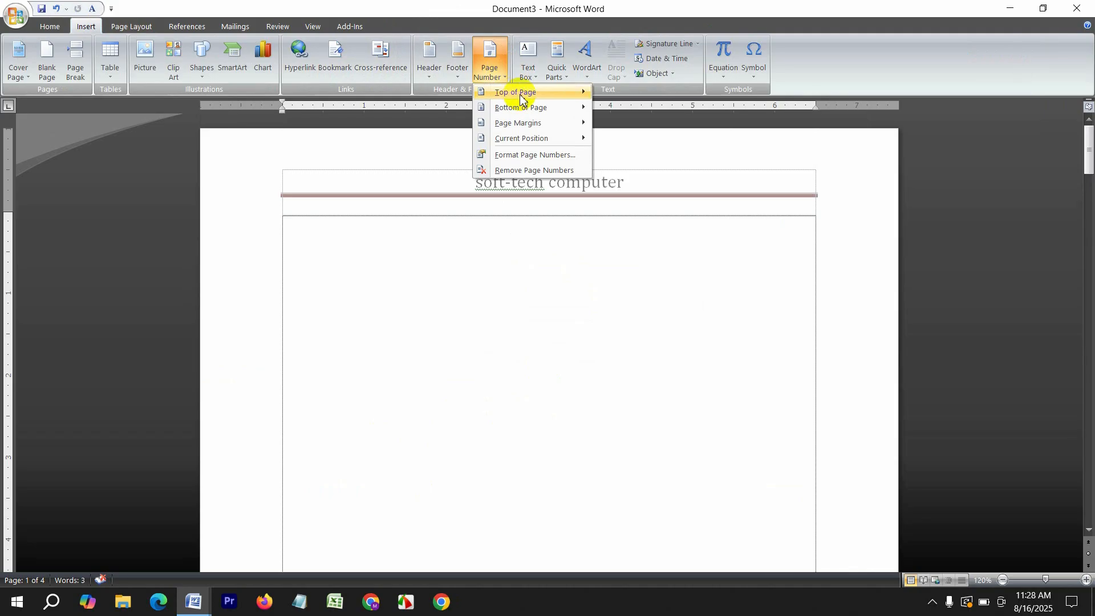
mouse_move(513, 91)
left_click(748, 210)
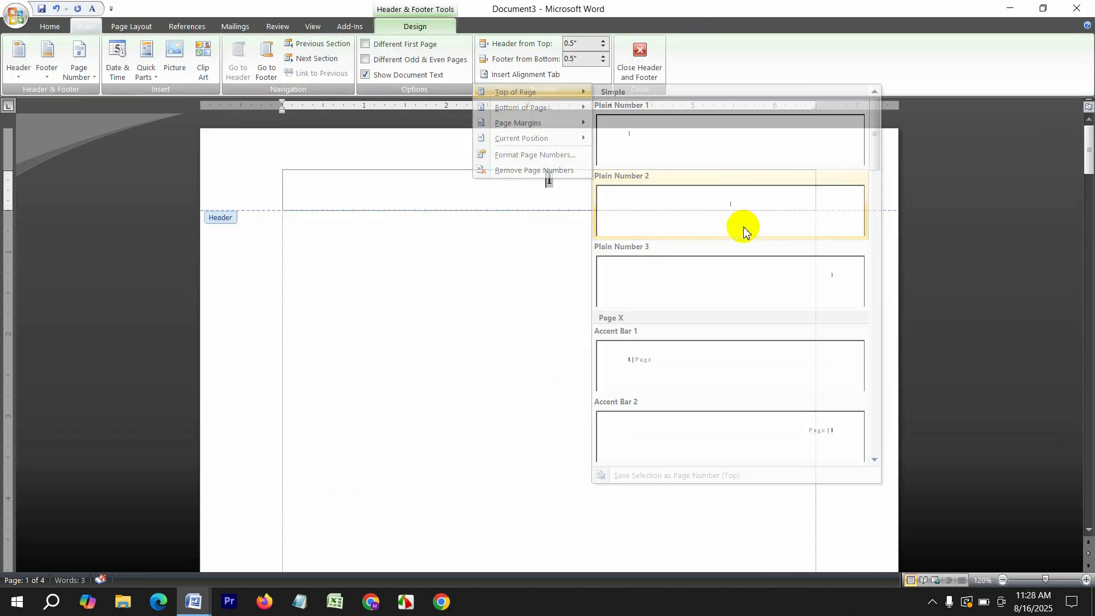
scroll(577, 220, "down", 10)
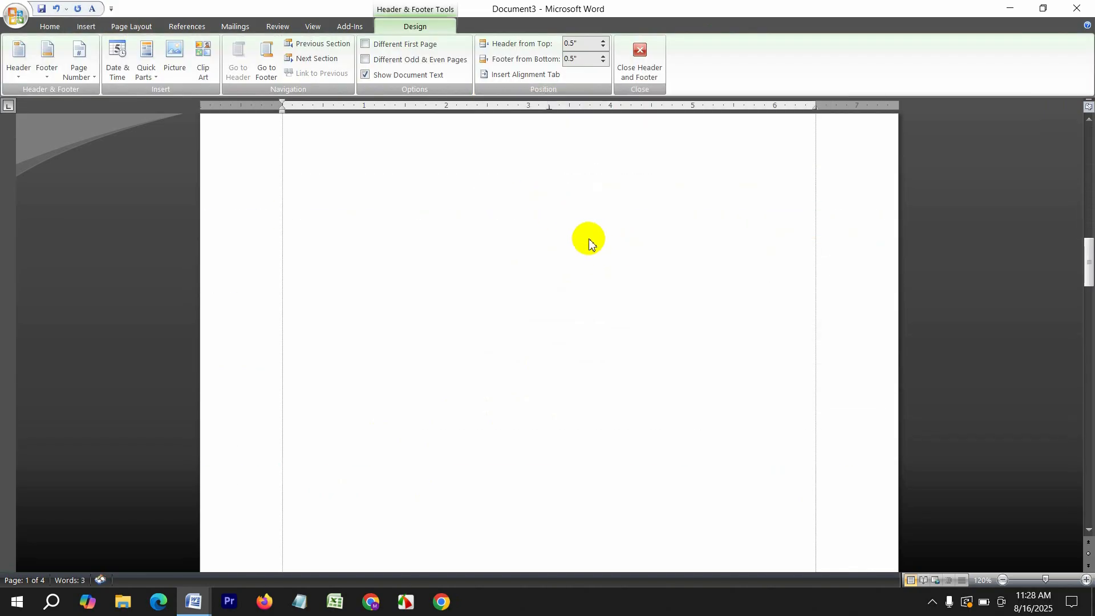
left_click(640, 57)
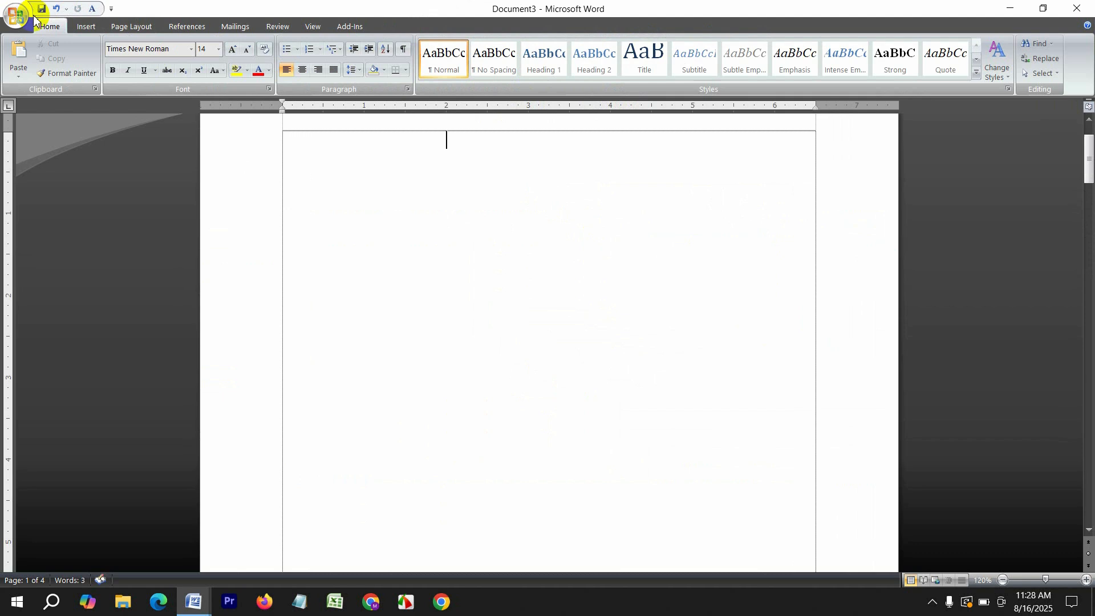
Insert an Alphabet Quote text box listing autocad, etabs, max and lumion
left_click(89, 29)
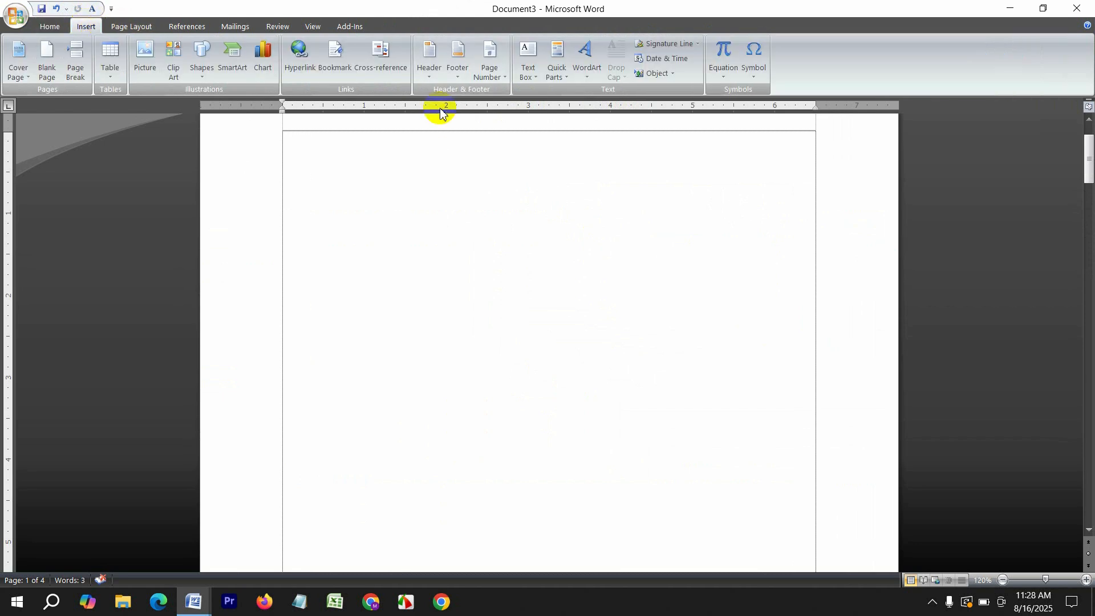
left_click(528, 67)
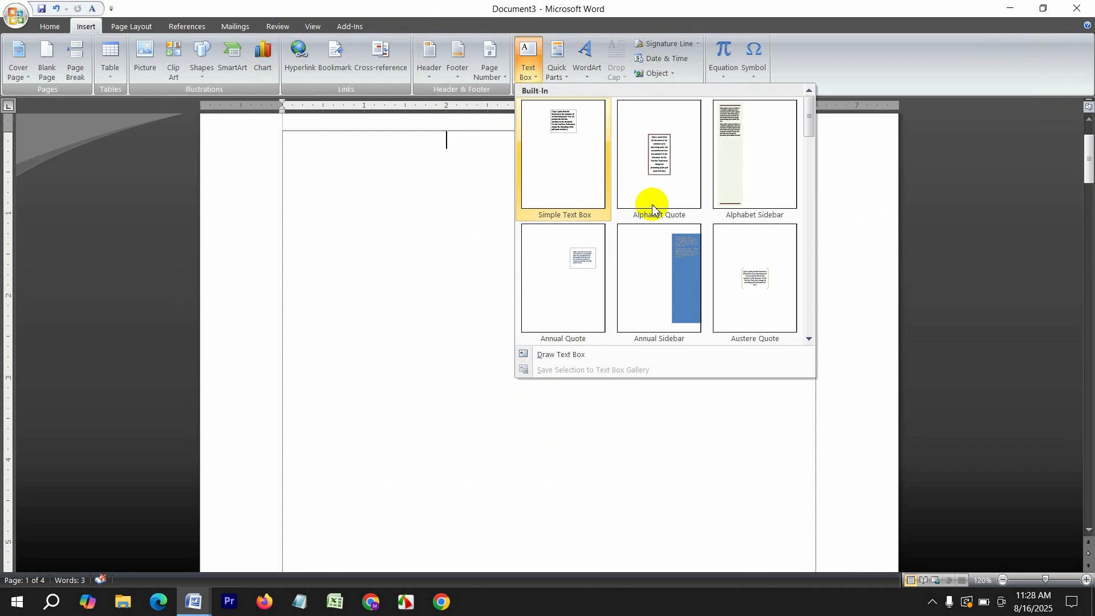
left_click(655, 165)
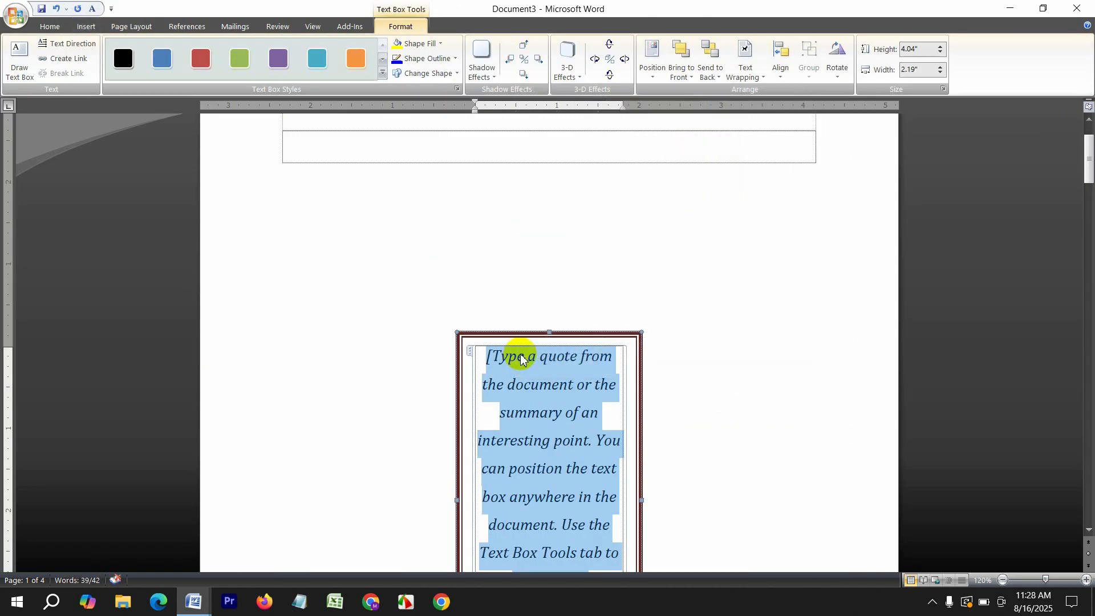
type("autocad")
key("Return")
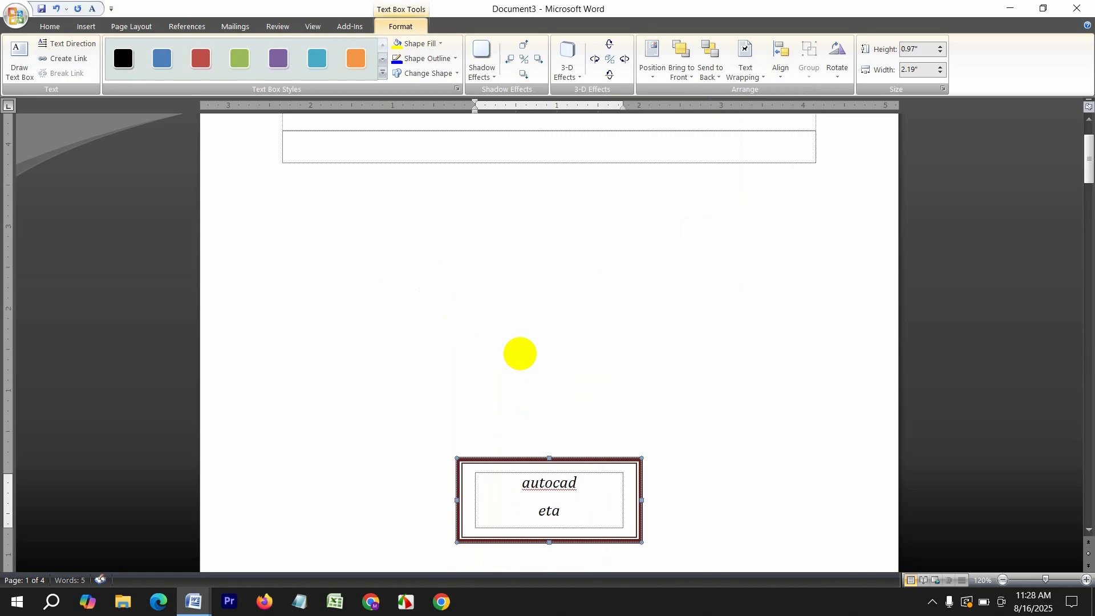
key("Return")
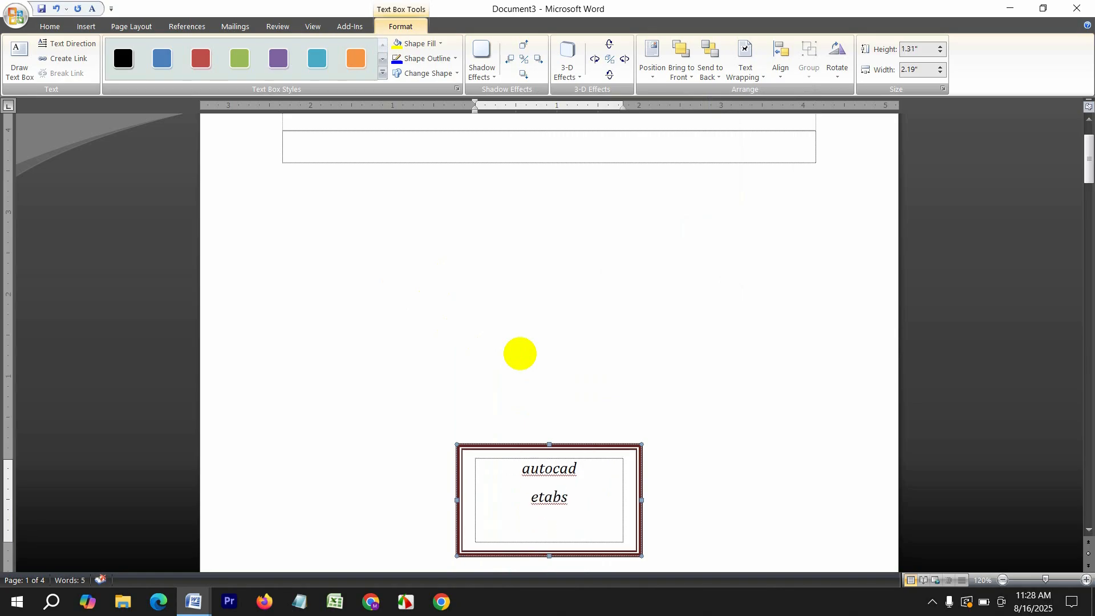
type("max")
key("Return")
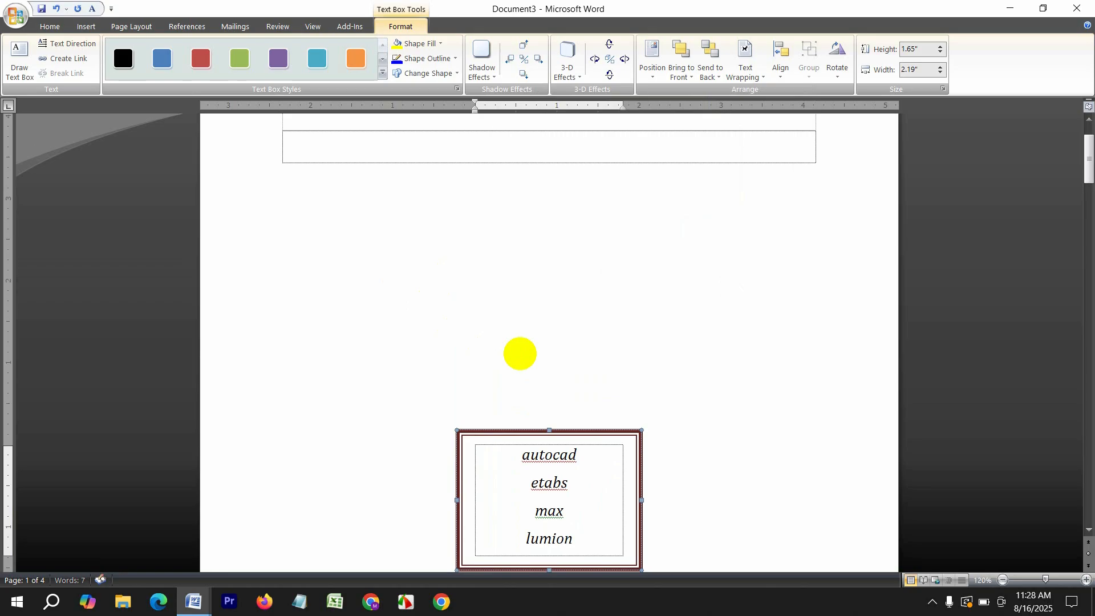
type("lumion")
key("Return")
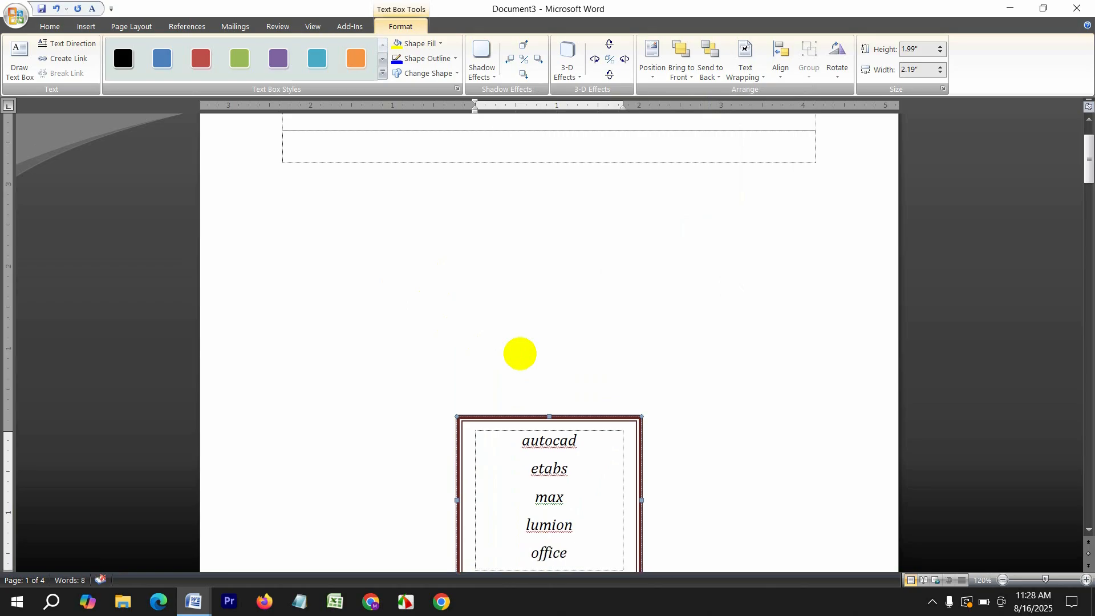
Give the text box the teal style and a drop shadow
left_click(330, 58)
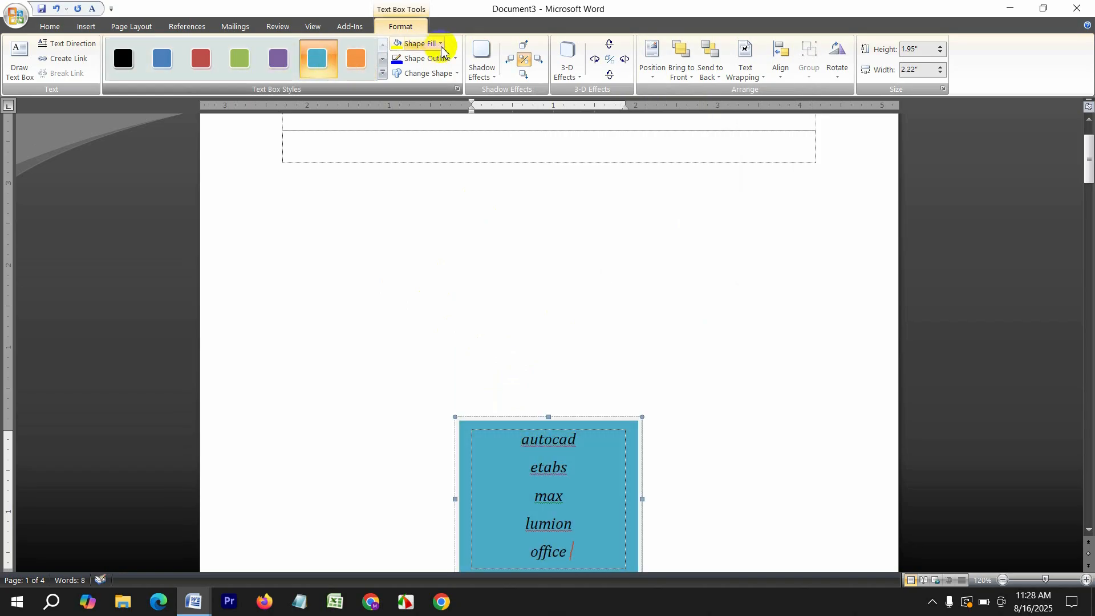
left_click(482, 60)
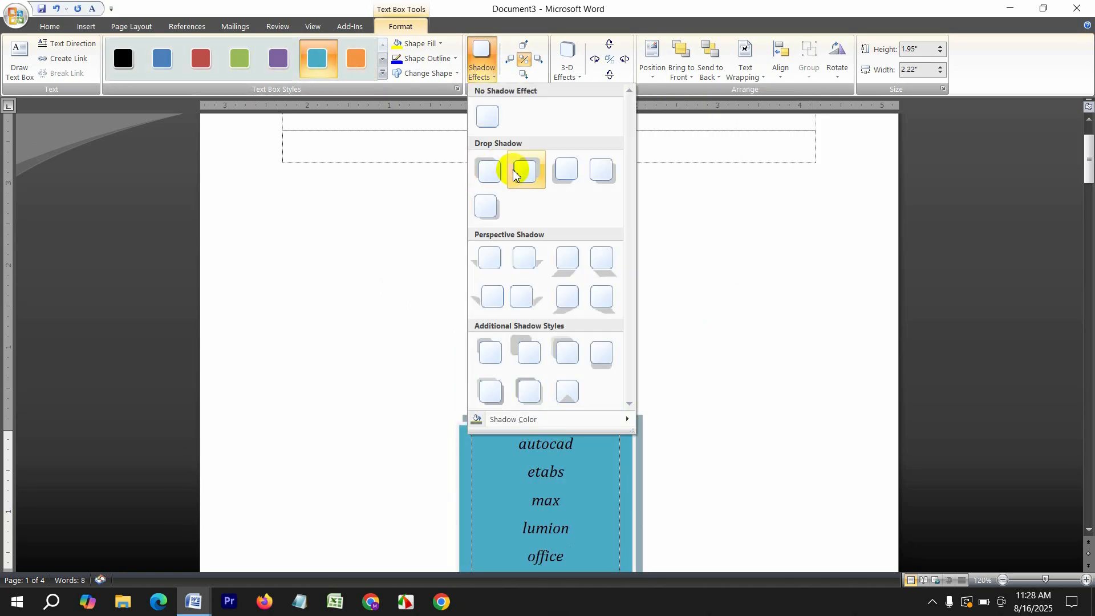
left_click(514, 174)
scroll(696, 223, "down", 5)
scroll(707, 231, "up", 2)
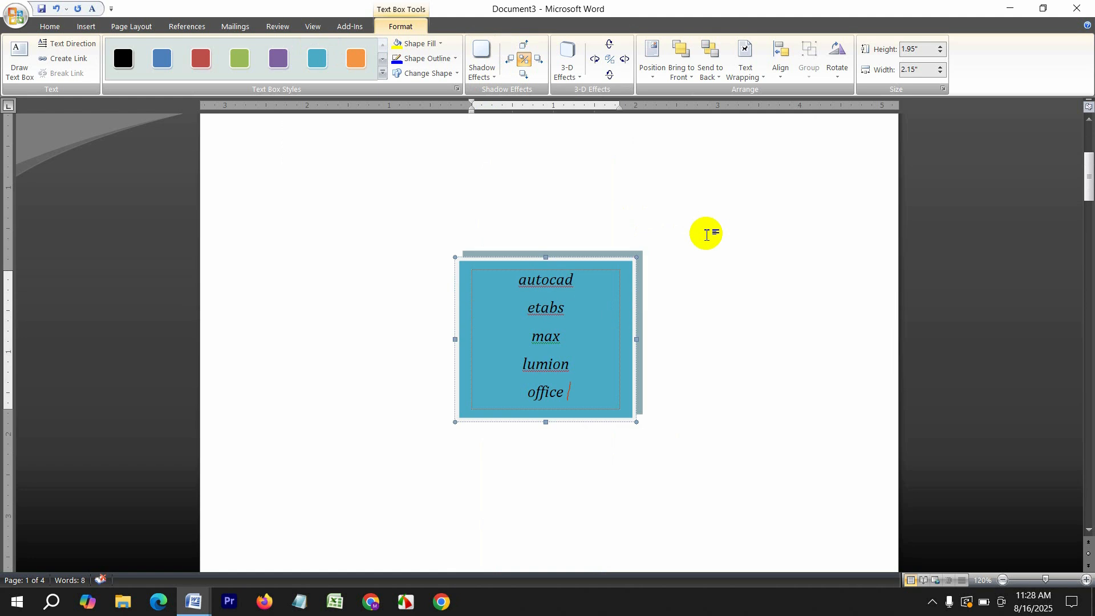
Clear all text from the box and start a new blank document
key("ctrl+a")
key("Delete")
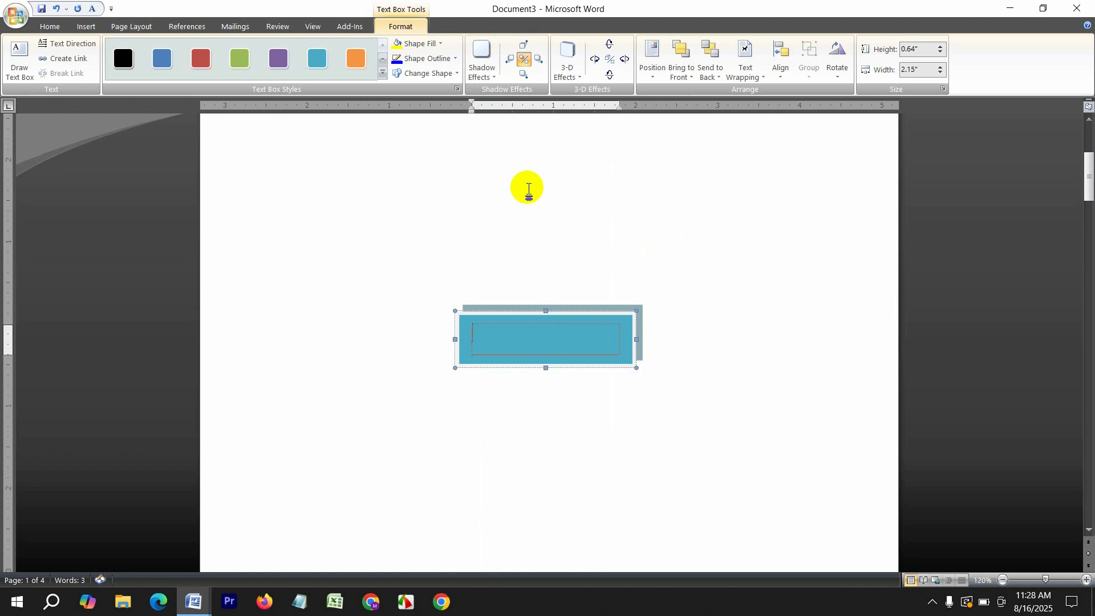
key("ctrl+n")
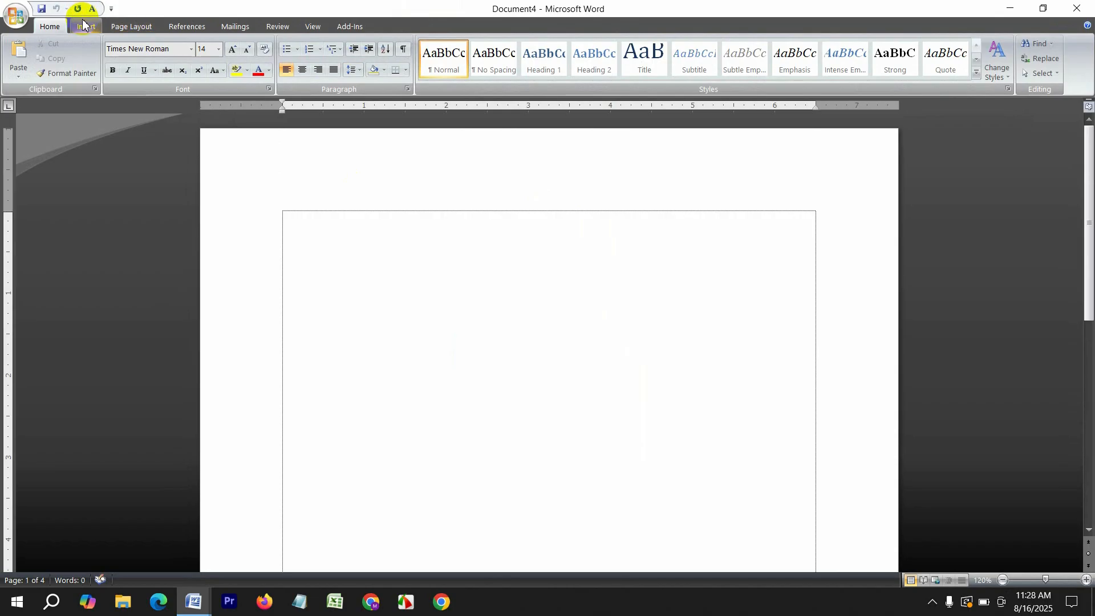
left_click(94, 25)
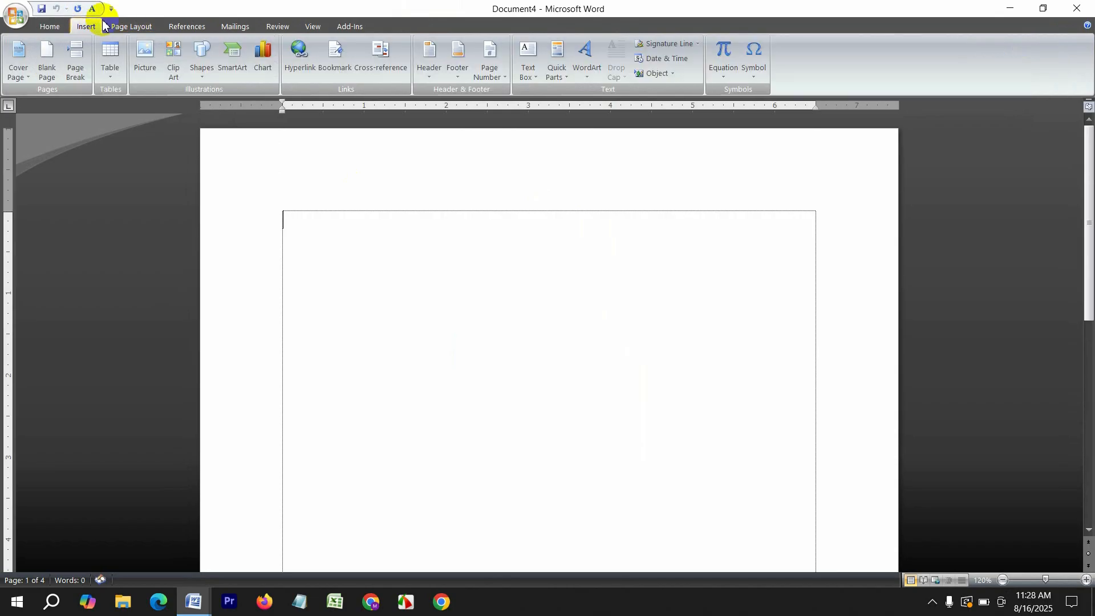
left_click(587, 64)
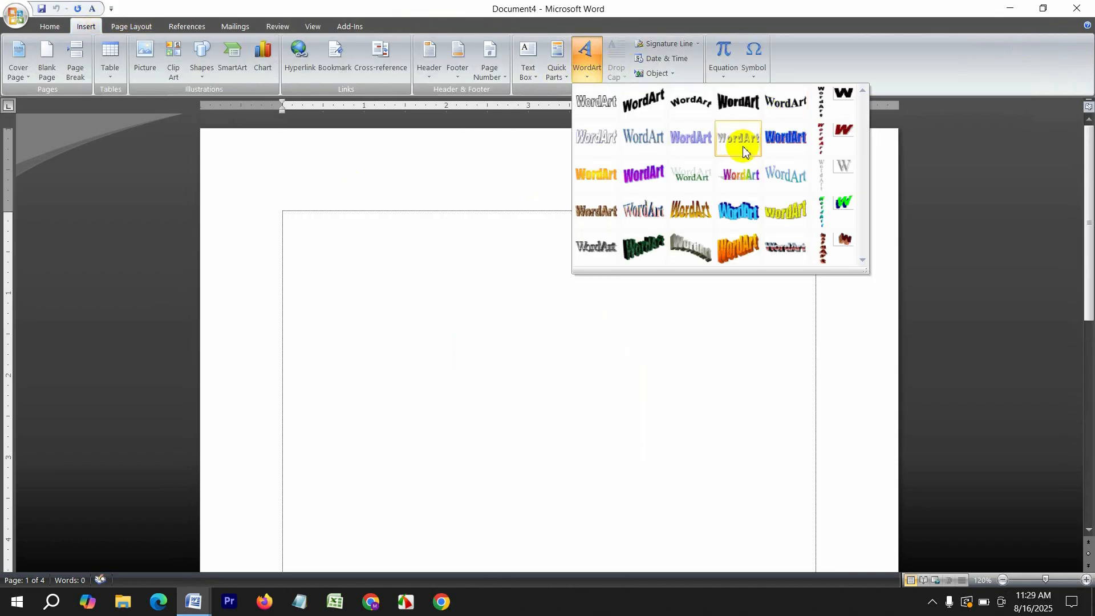
left_click(644, 174)
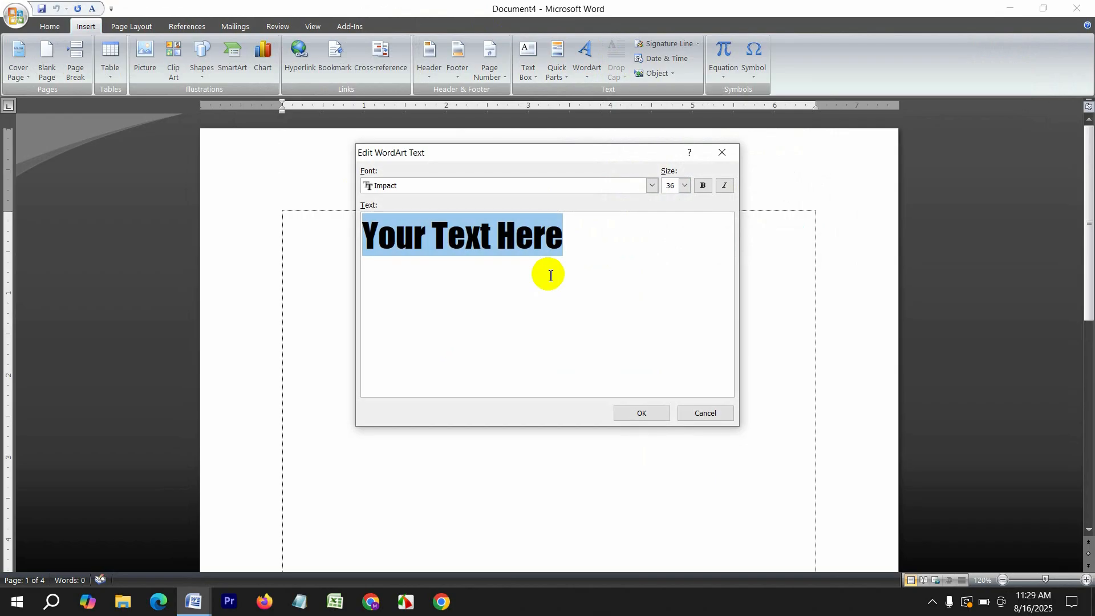
type("W")
key("BackSpace")
type("eng")
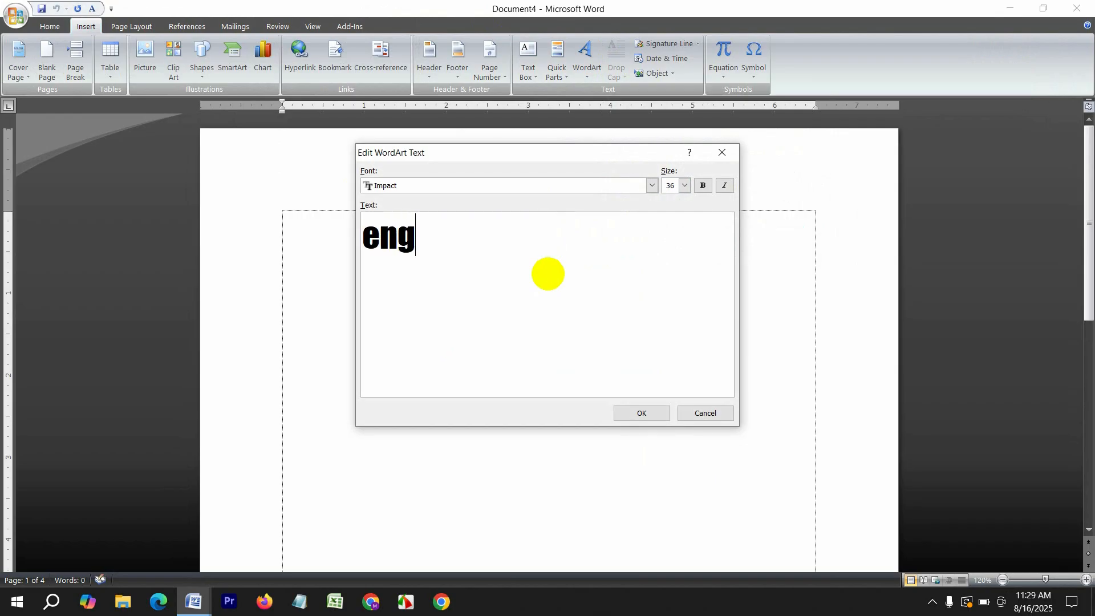
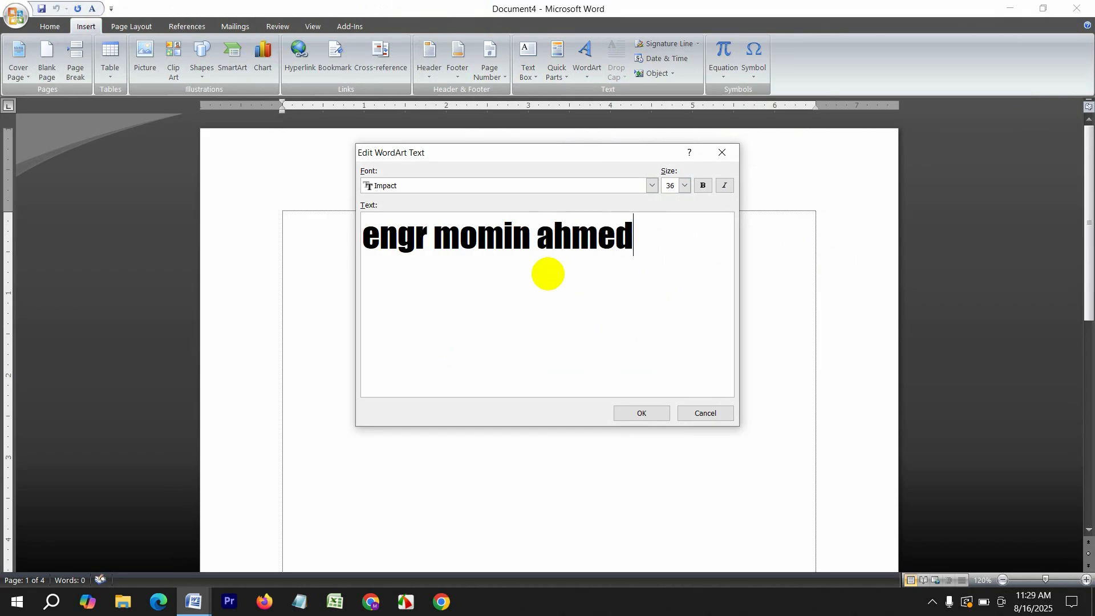
left_click(634, 413)
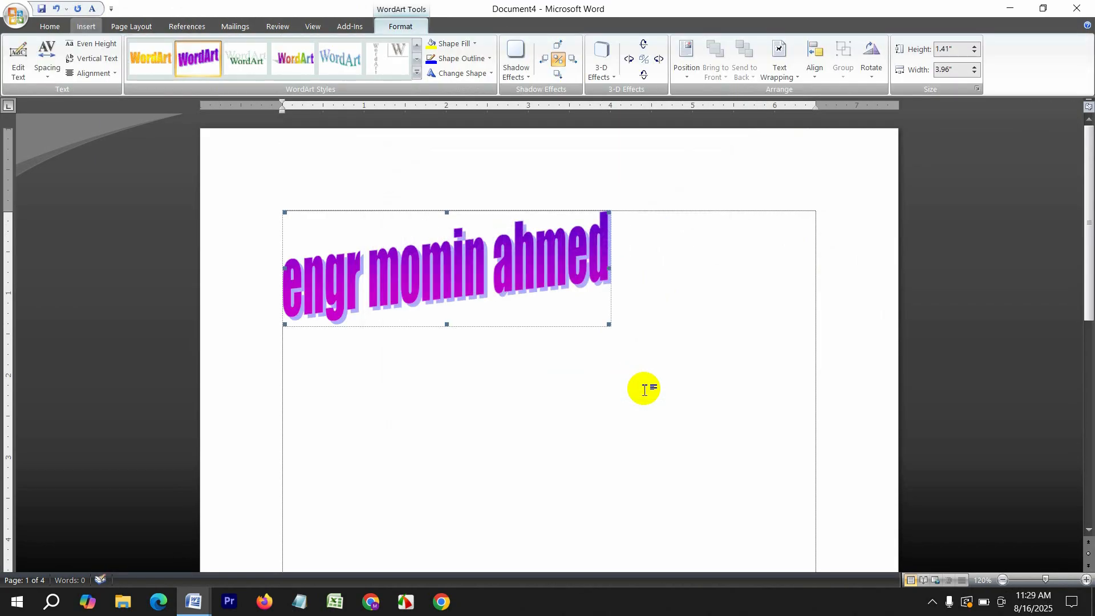
left_click(296, 61)
left_click(244, 60)
left_click(303, 60)
left_click(345, 59)
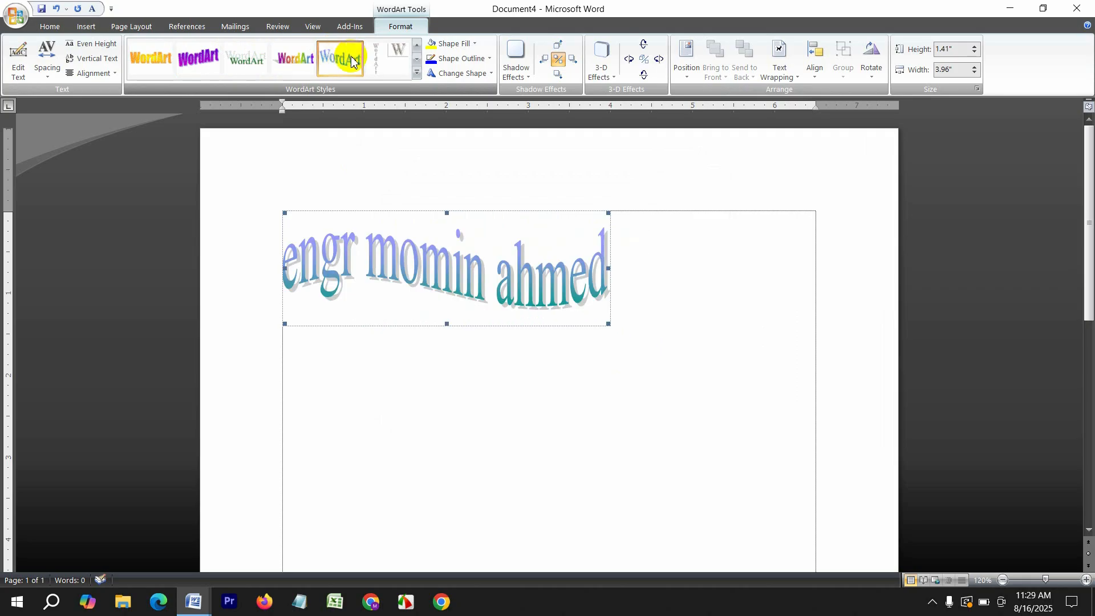
left_click(660, 386)
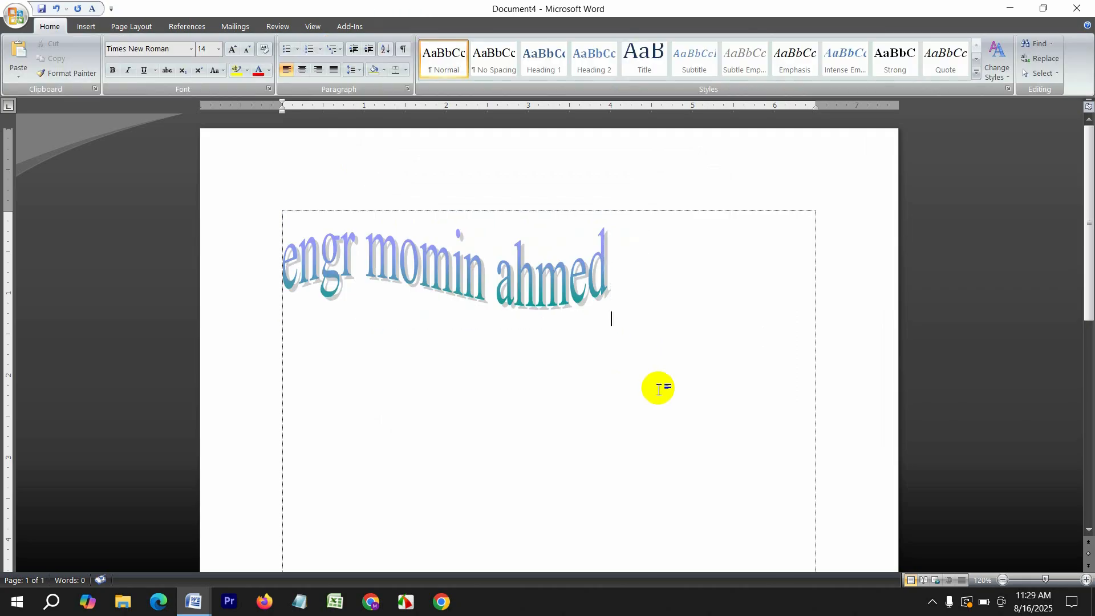
left_click(100, 28)
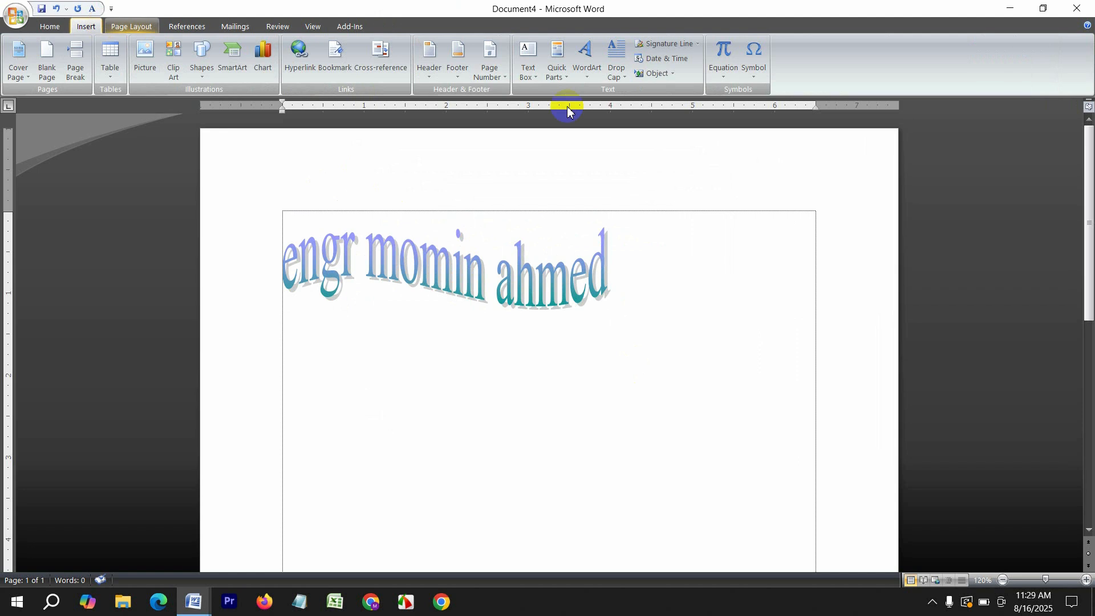
left_click(616, 64)
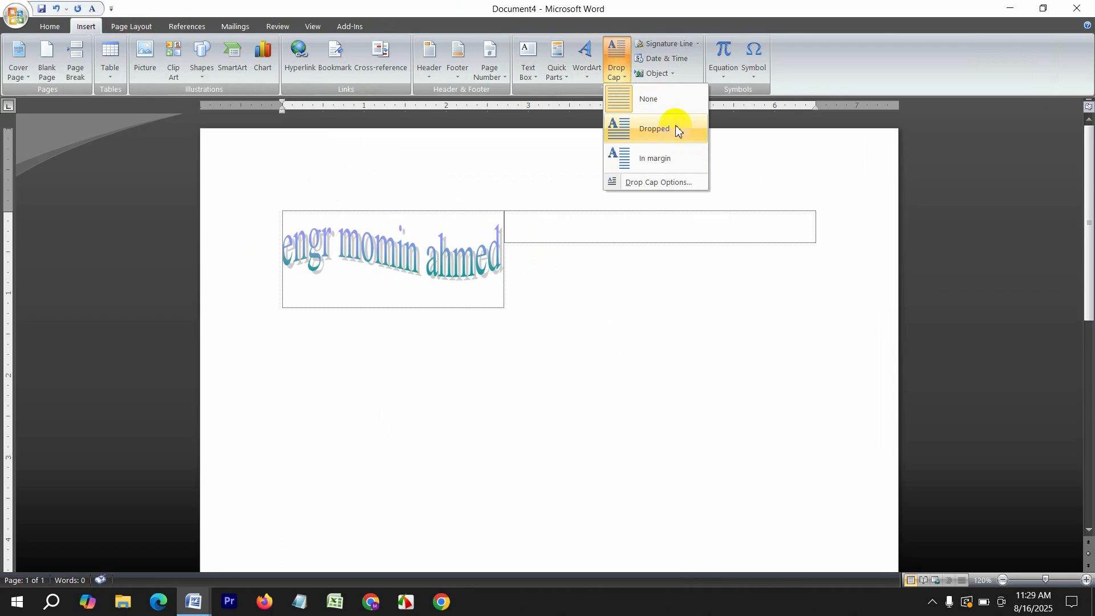
left_click(665, 103)
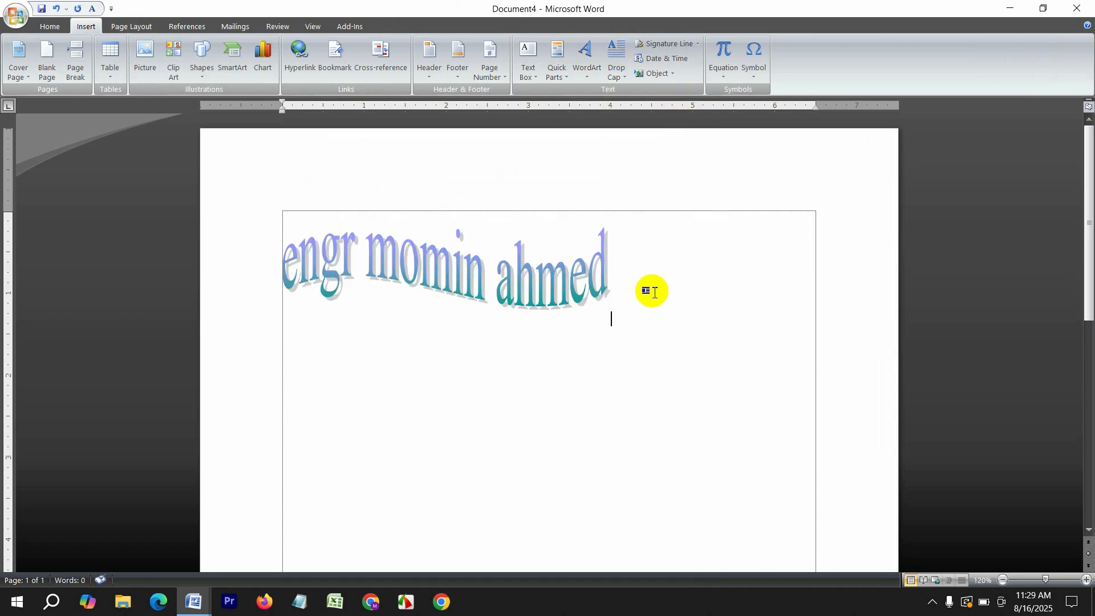
key("ctrl+a")
key("Delete")
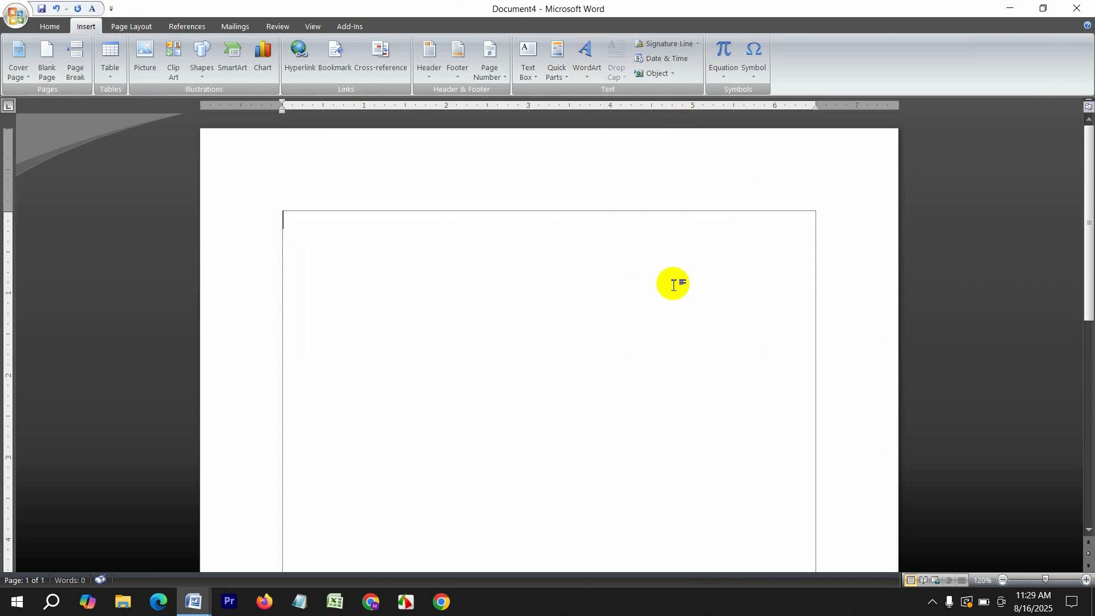
left_click(665, 59)
left_click(440, 311)
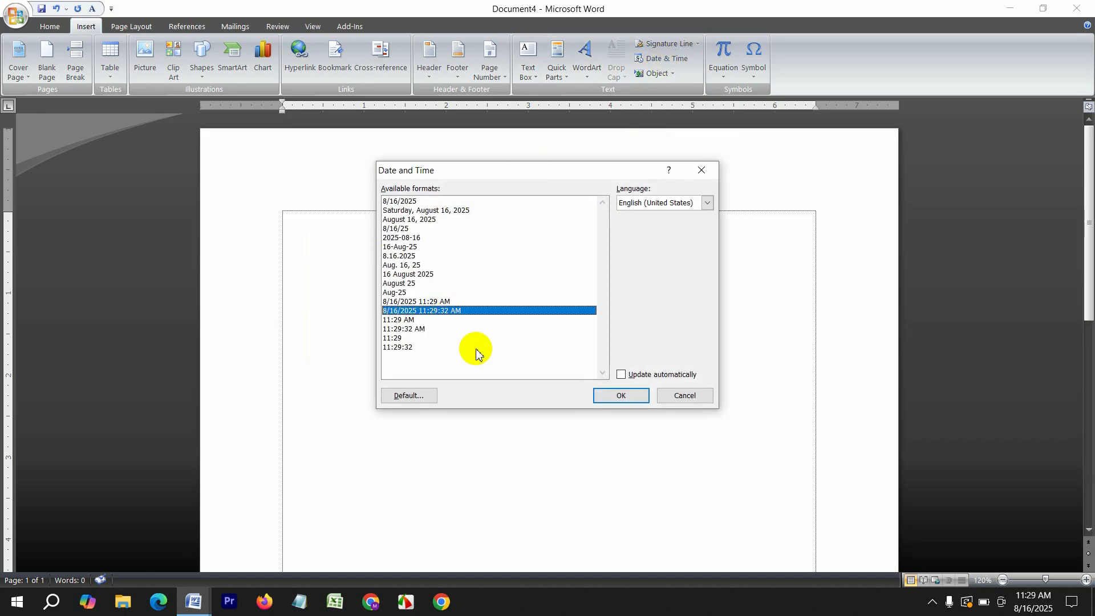
left_click(622, 398)
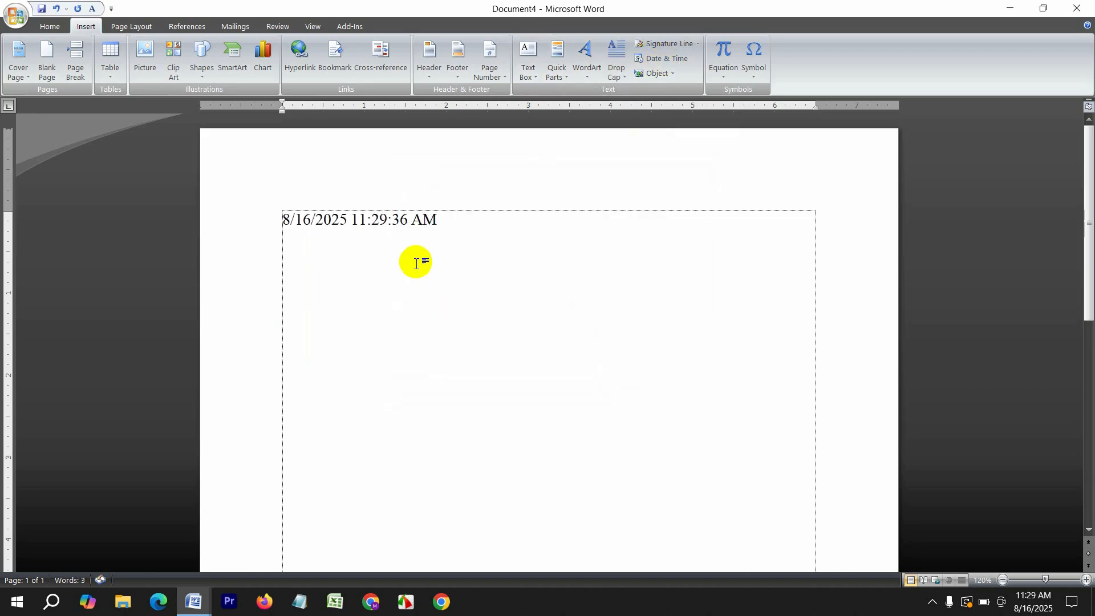
double_click(292, 217)
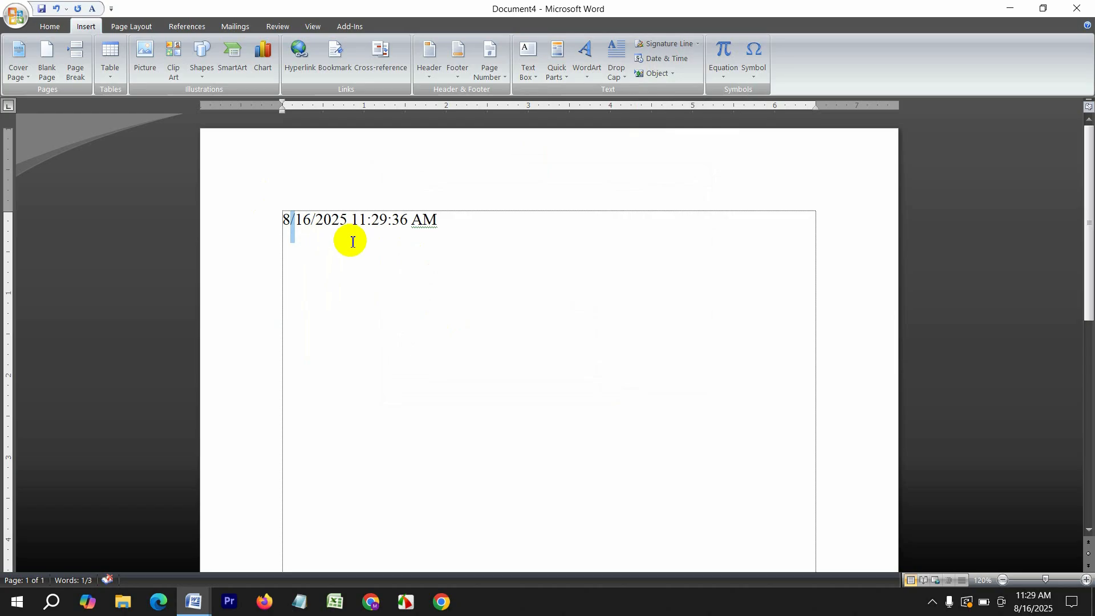
key("BackSpace")
key("BackSpace")
type("9/")
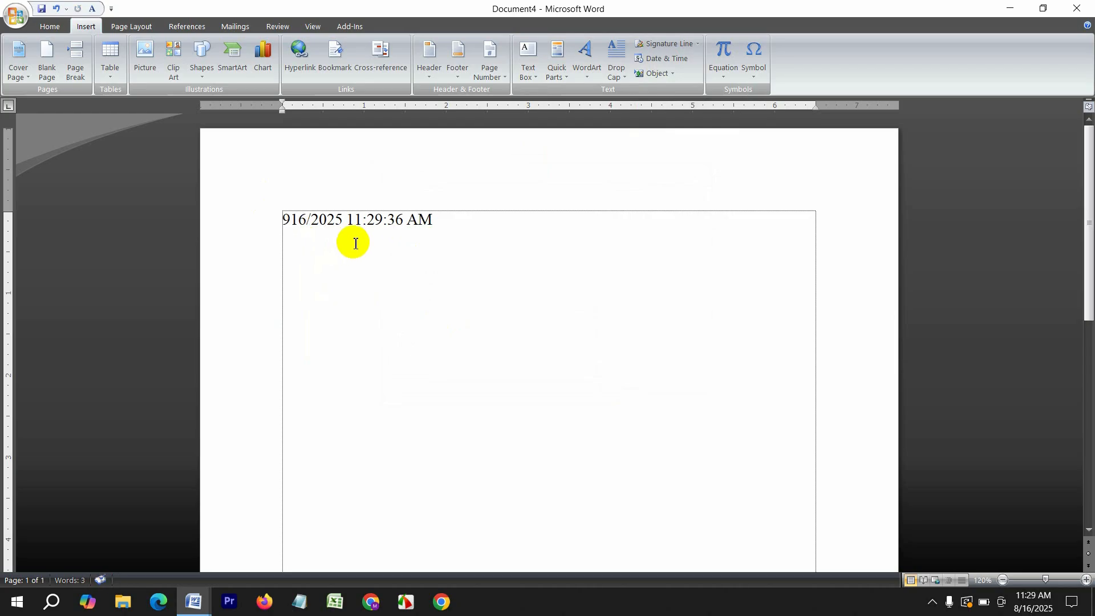
key("ctrl+a")
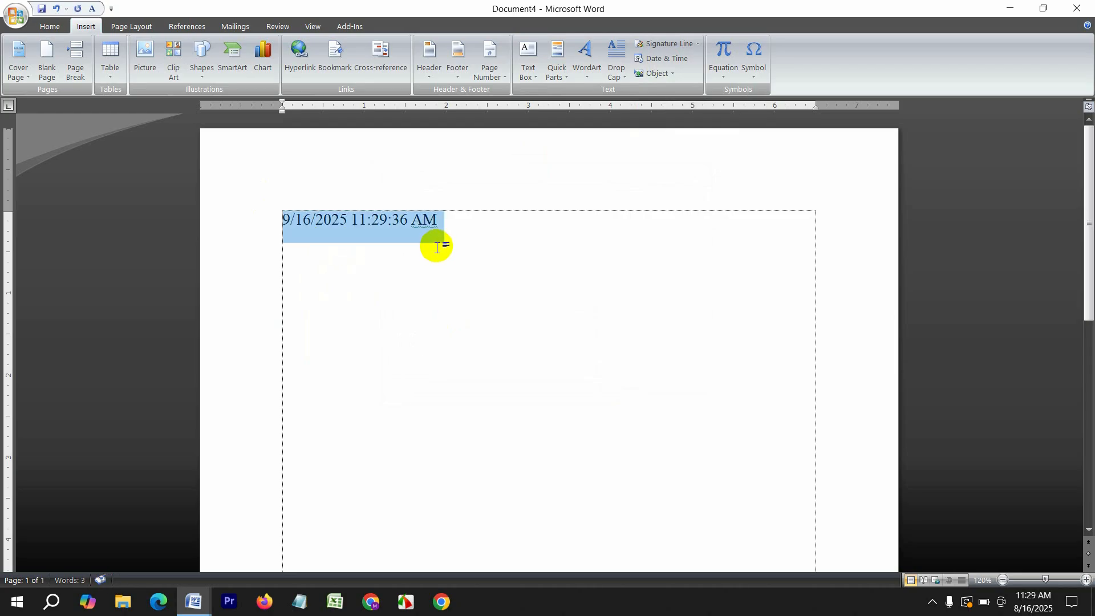
key("Delete")
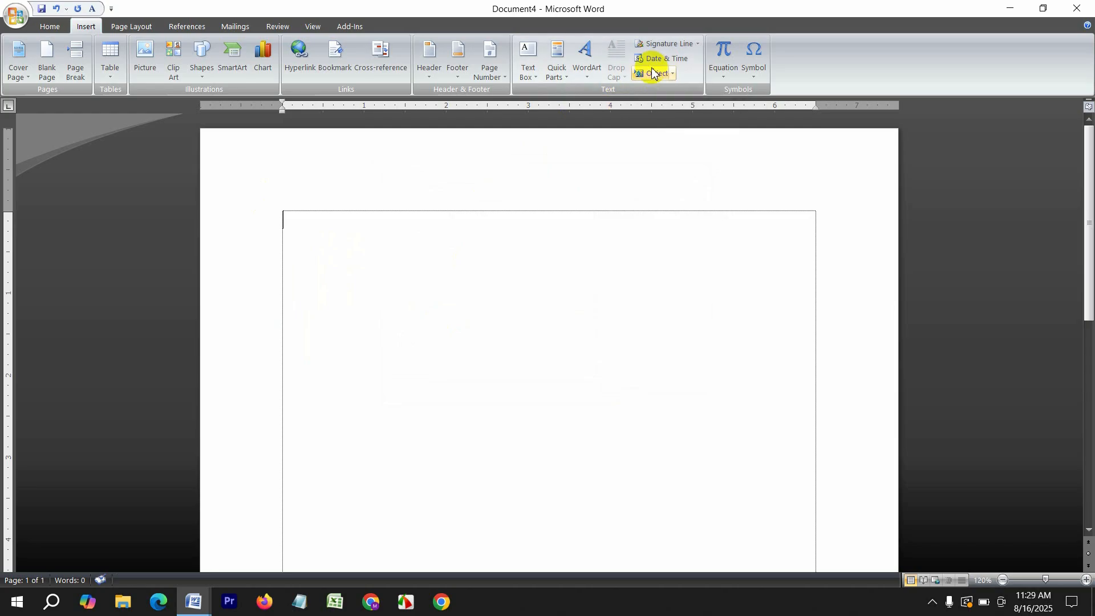
Insert the Binomial Theorem equation, change its terms to a and b, then delete it
left_click(731, 71)
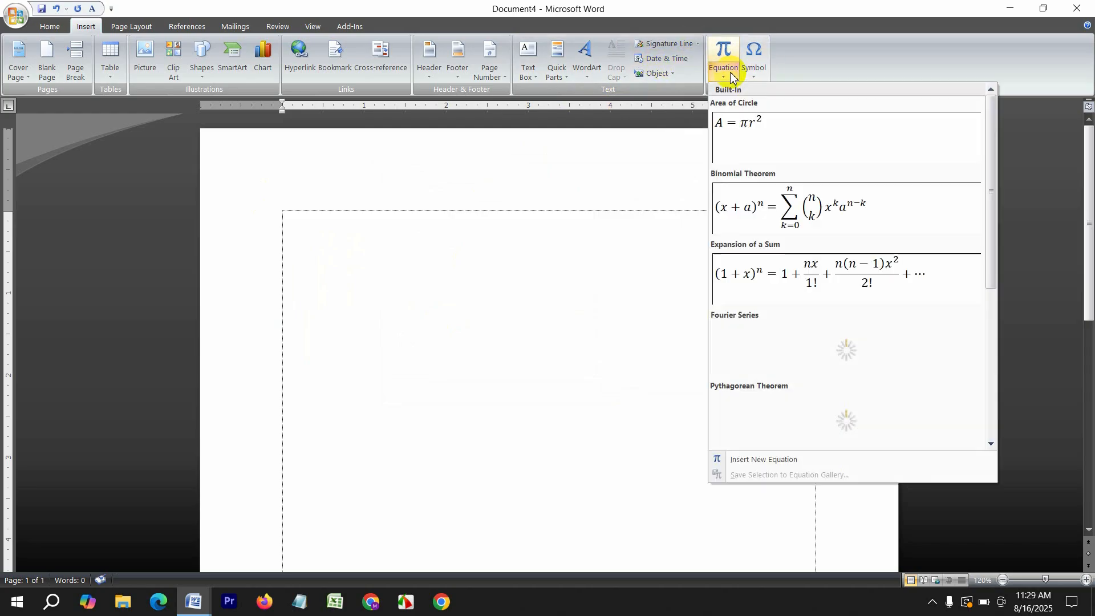
left_click(811, 220)
left_click_drag(476, 237, 499, 260)
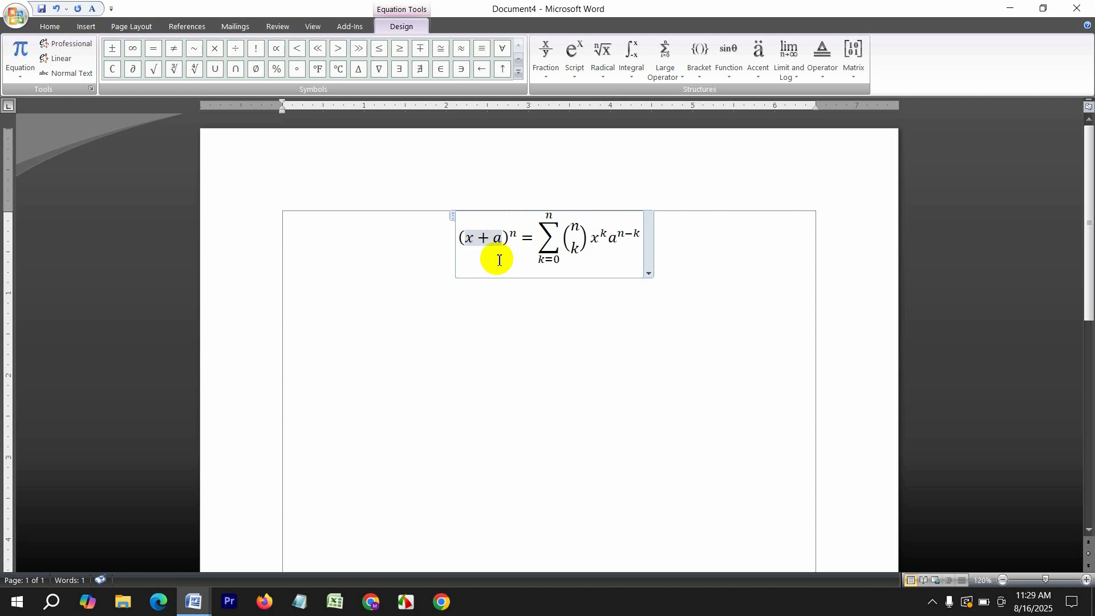
key("BackSpace")
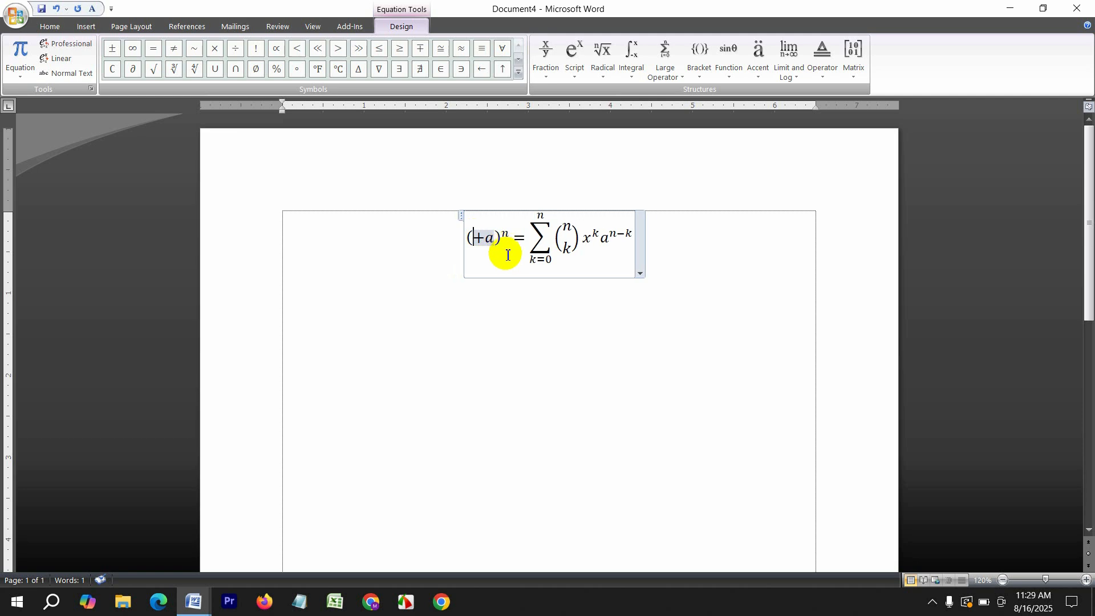
type("a")
key("Delete")
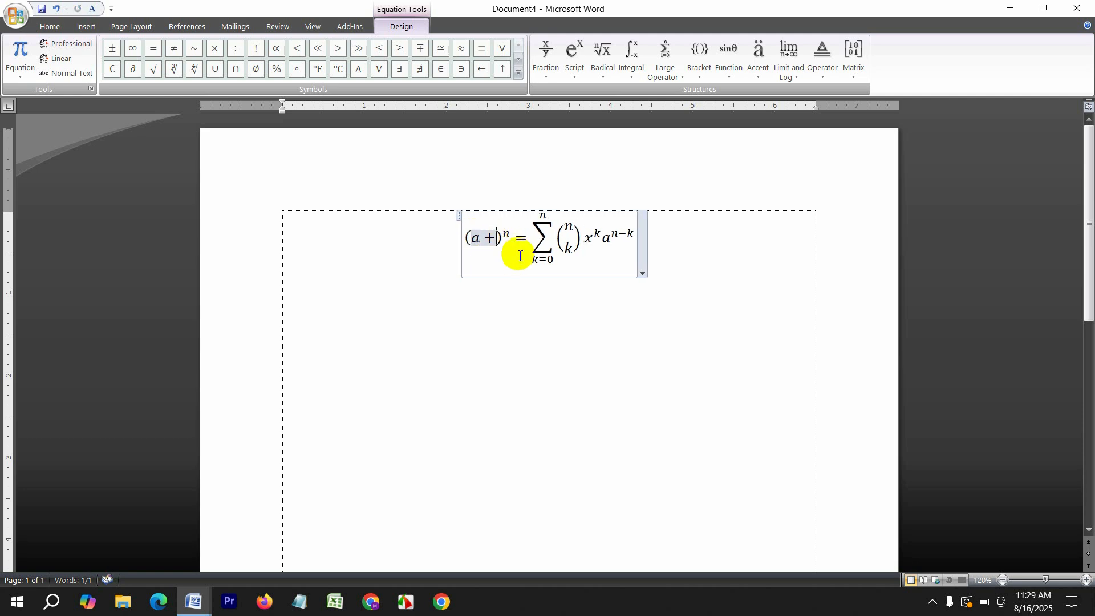
type("b")
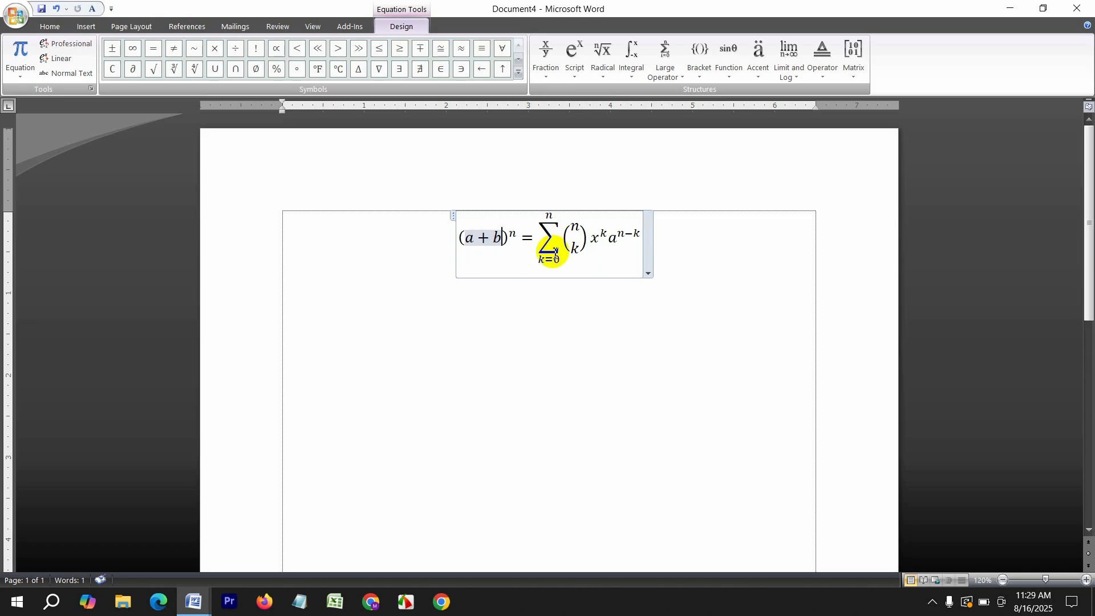
key("ctrl+a")
key("Delete")
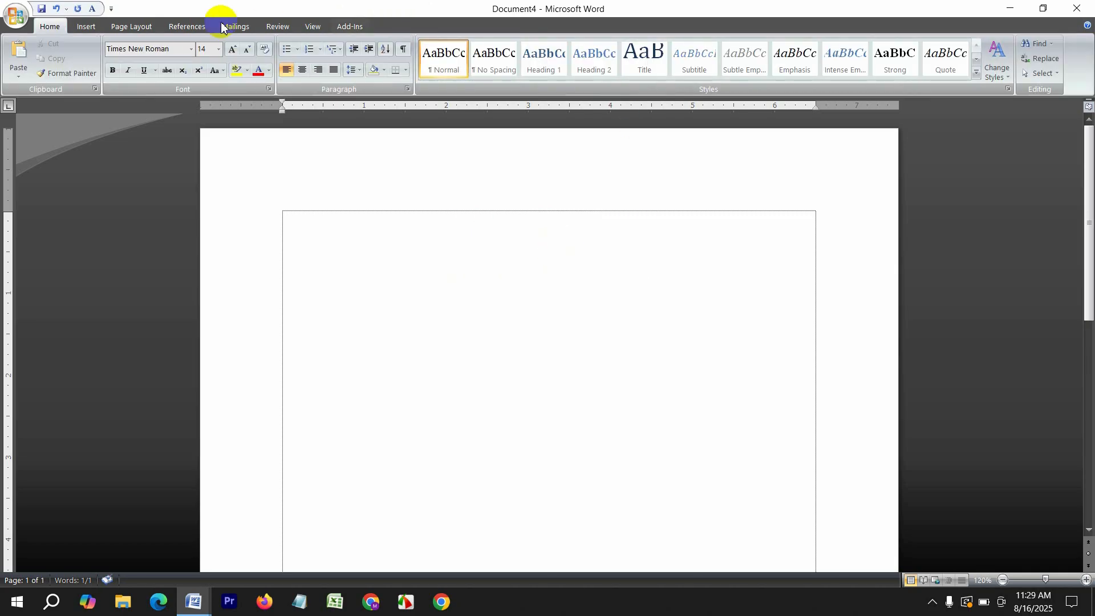
Insert the telephone symbol from the Symbol quick list
left_click(87, 25)
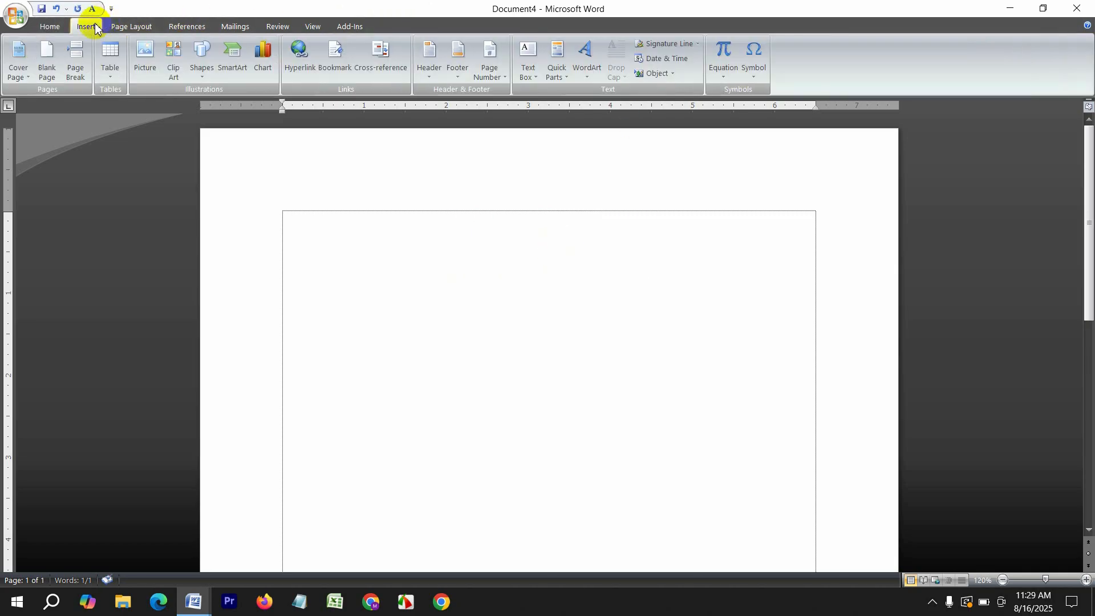
left_click(756, 69)
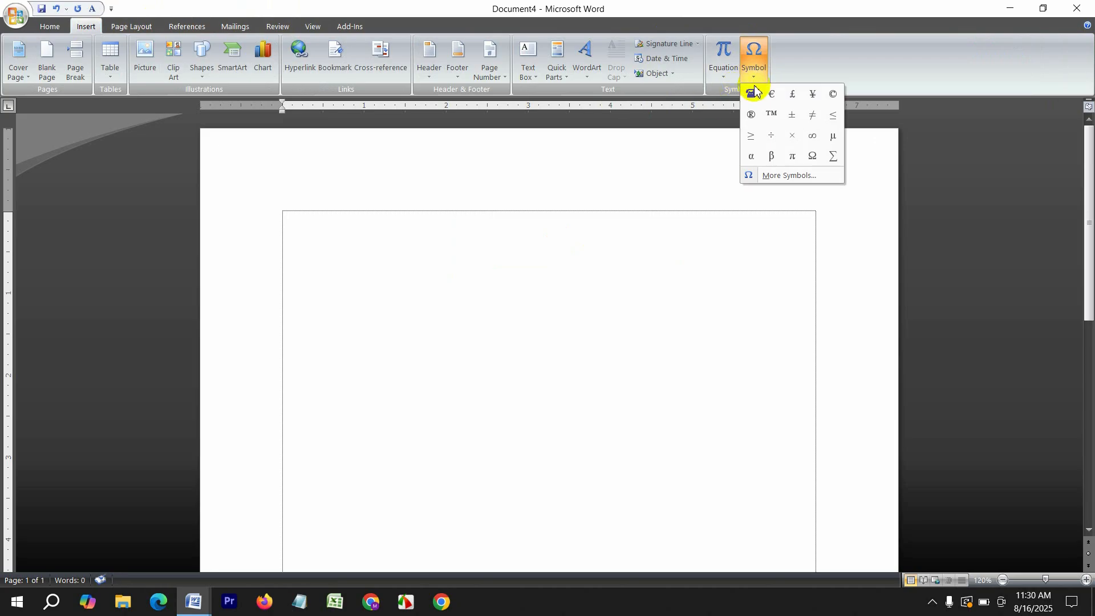
left_click(750, 95)
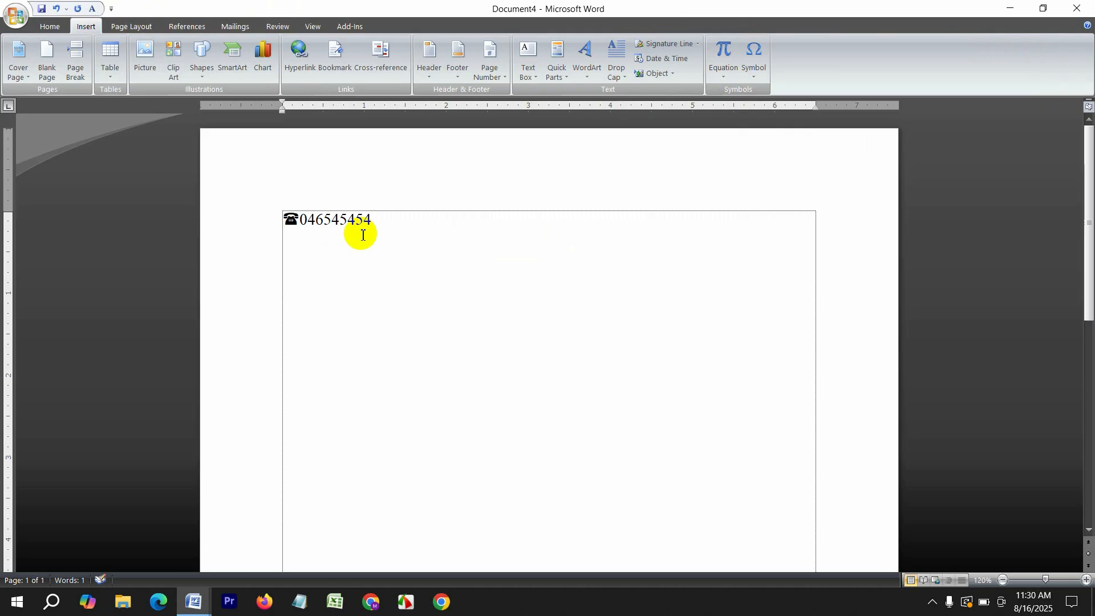
Browse the Webdings set in More Symbols without inserting, then delete the telephone line
left_click(754, 64)
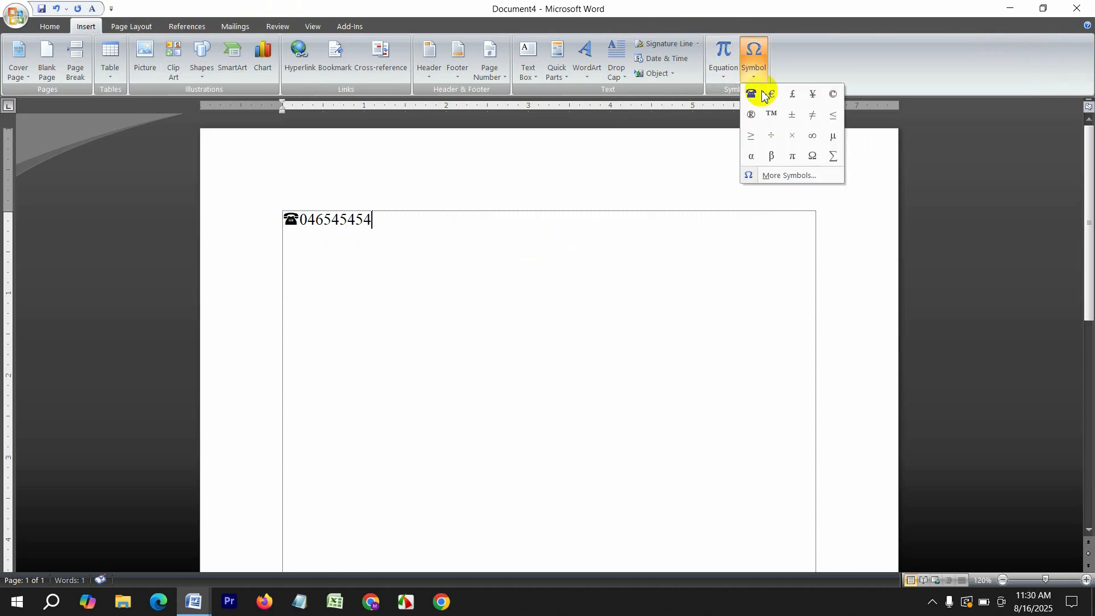
left_click(783, 177)
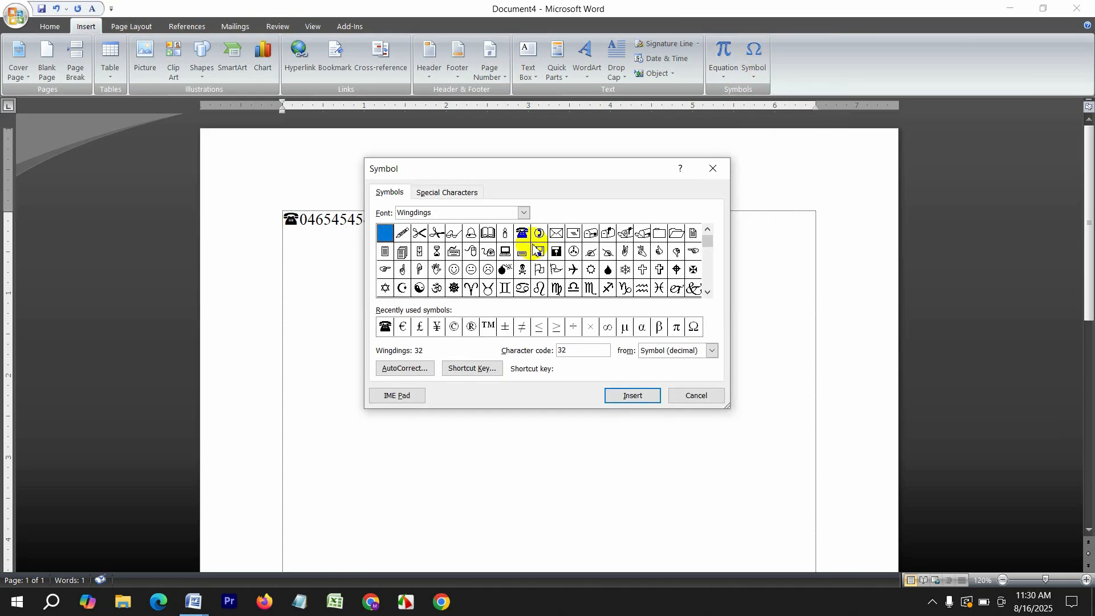
left_click(525, 214)
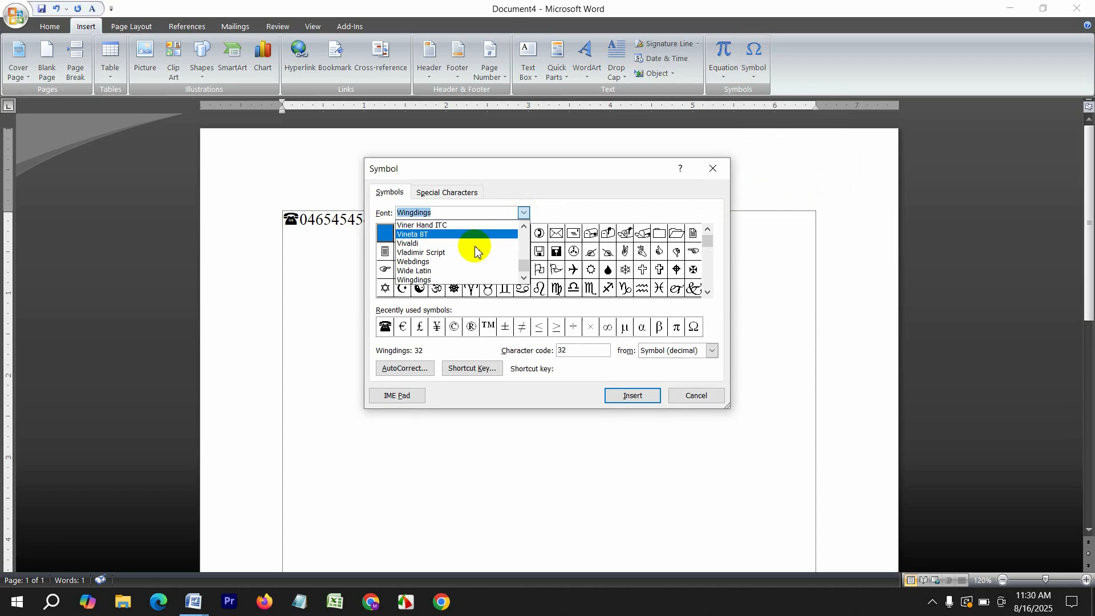
left_click(419, 268)
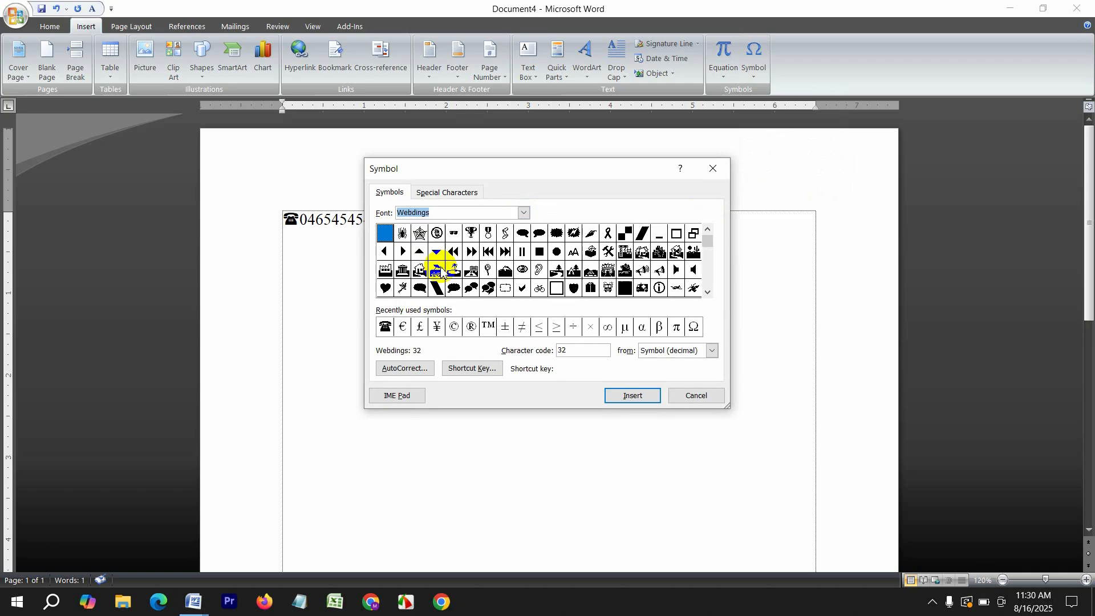
left_click(713, 169)
key("ctrl+a")
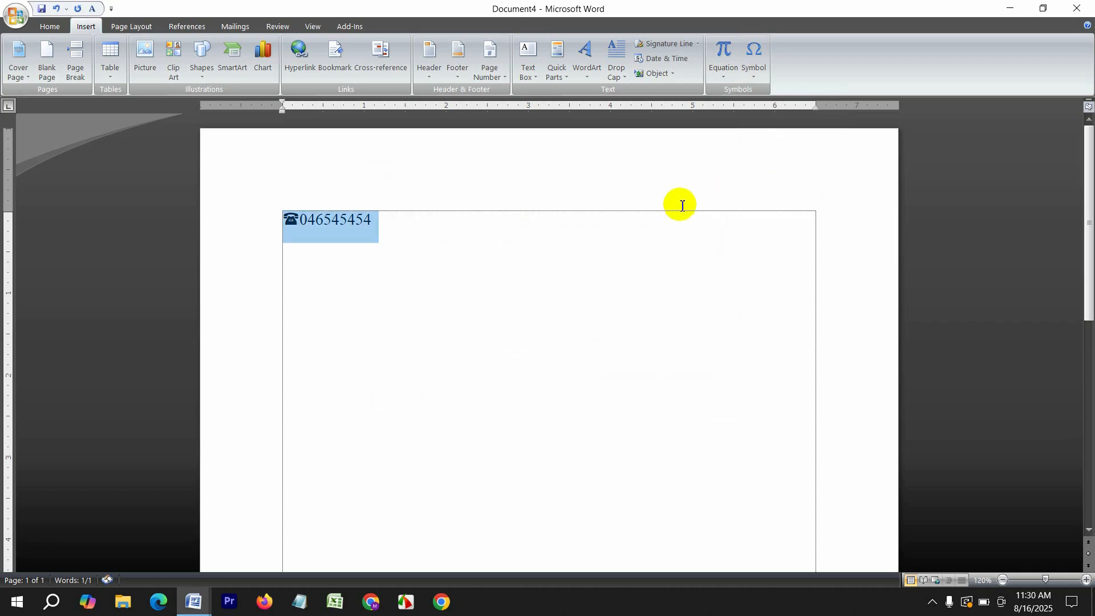
key("Delete")
Apply the Normal 1-inch margin preset
left_click(124, 27)
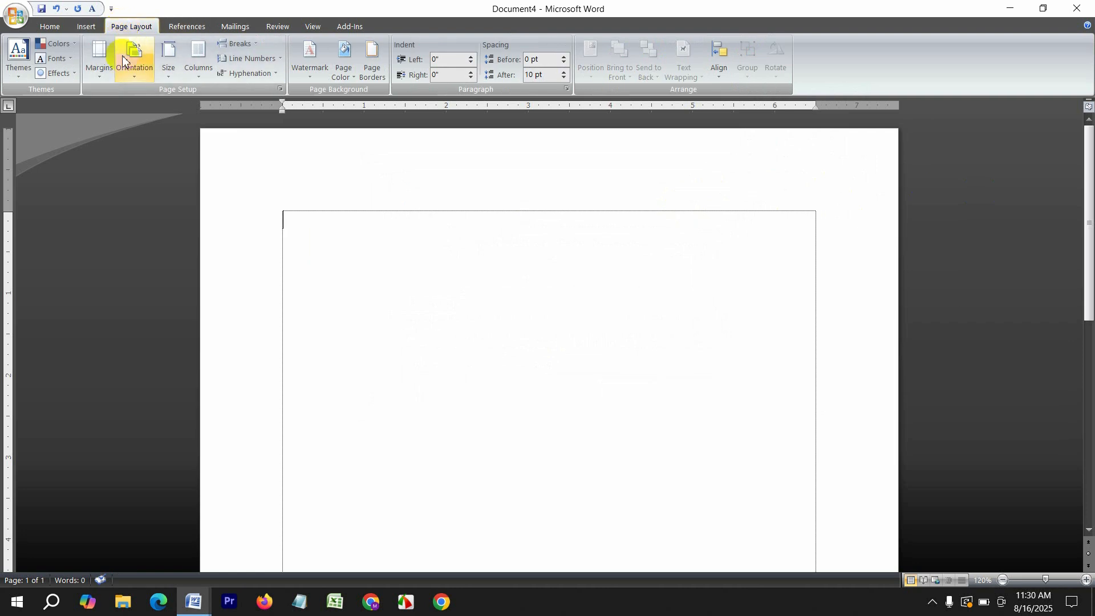
left_click(101, 60)
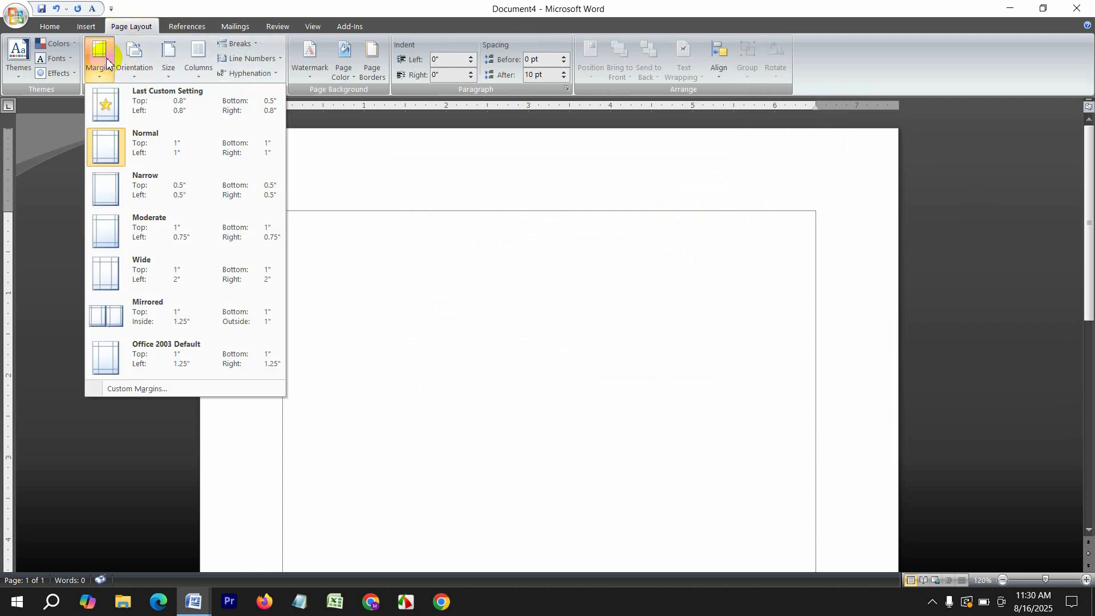
left_click(174, 162)
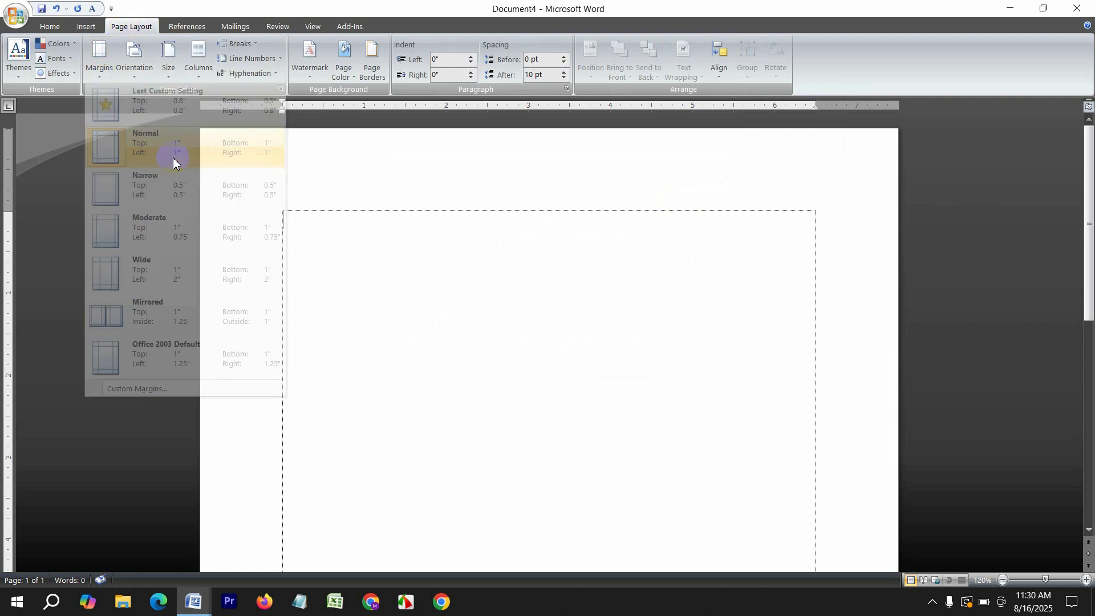
In Page Setup, set 0.8" top/left/right and 0.5" bottom margins, portrait, A4 paper
left_click(280, 88)
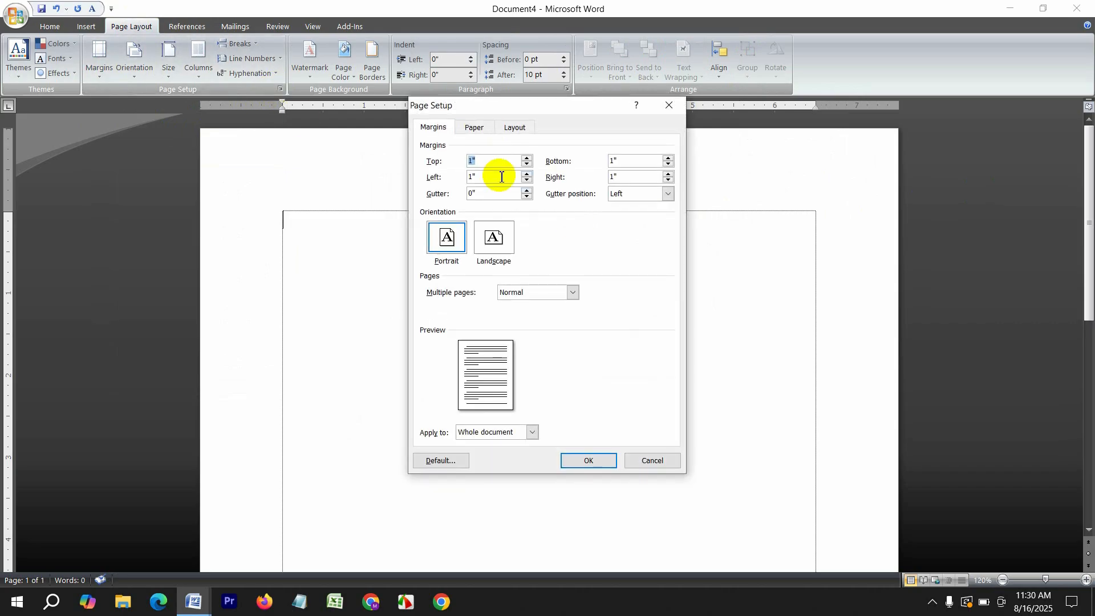
left_click(527, 165)
left_click(527, 165)
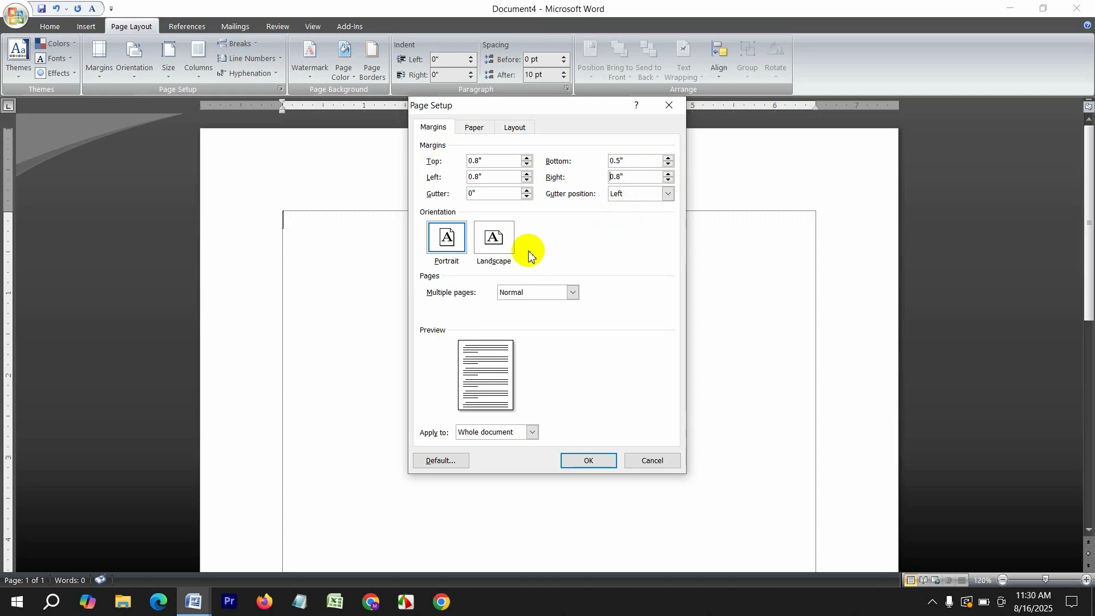
left_click(487, 250)
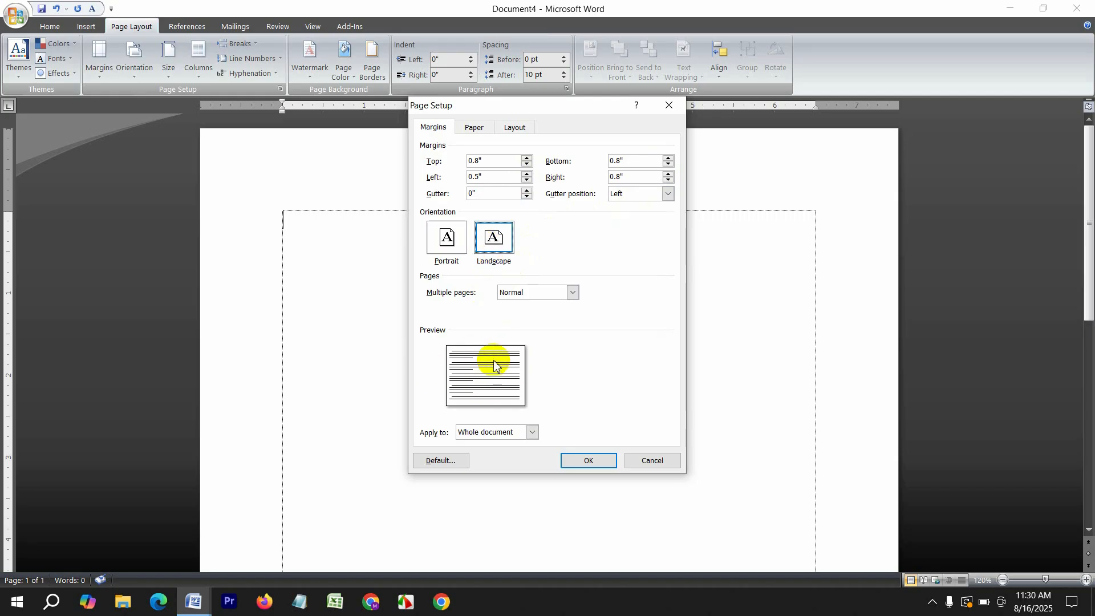
left_click(447, 250)
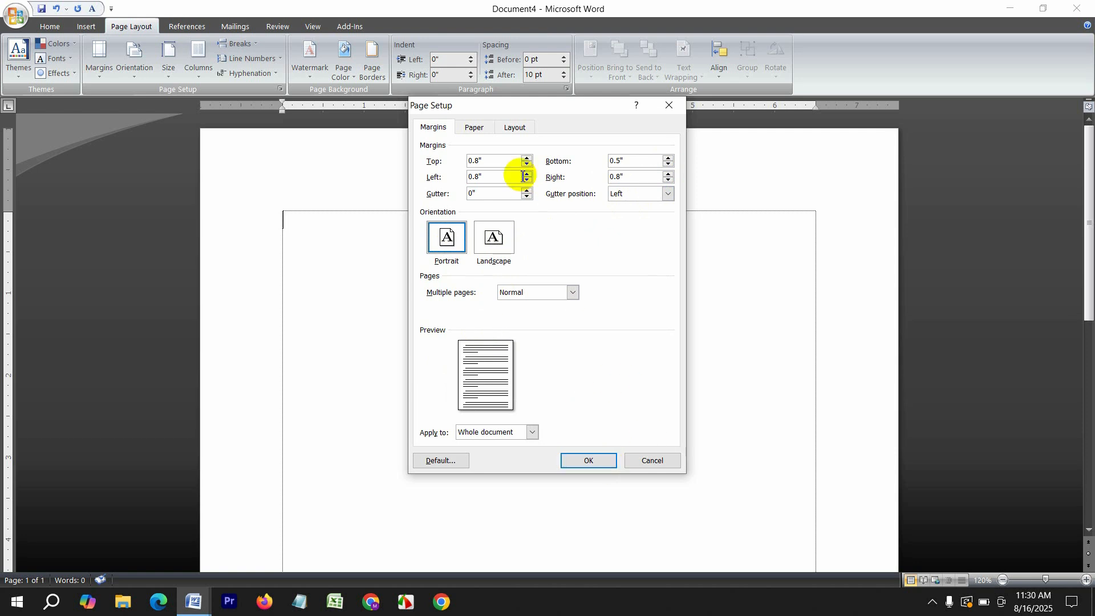
left_click(482, 126)
left_click(489, 161)
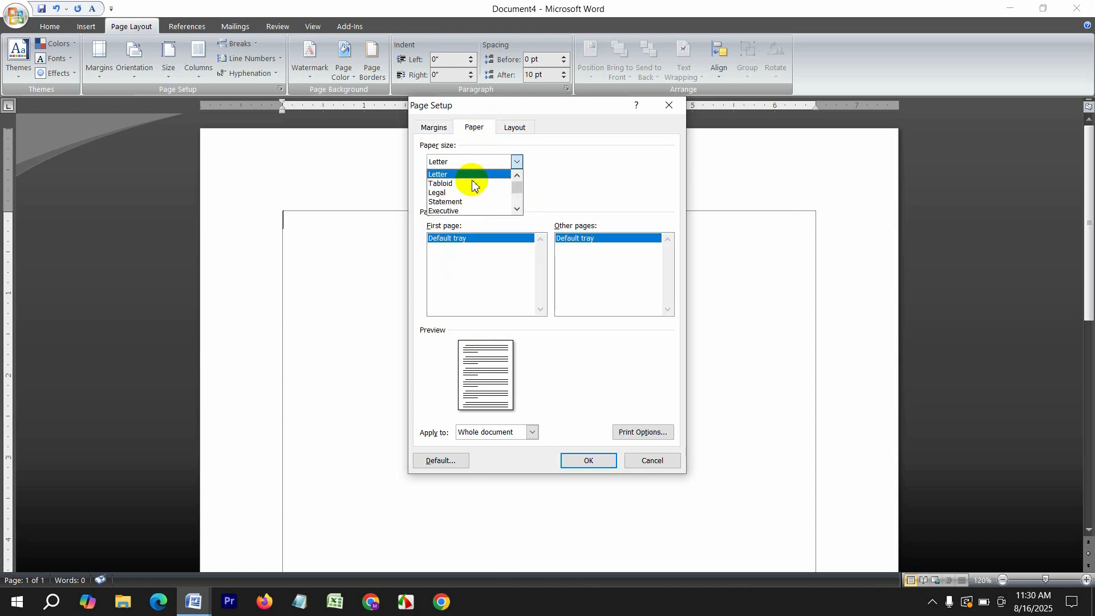
scroll(467, 197, "down", 3)
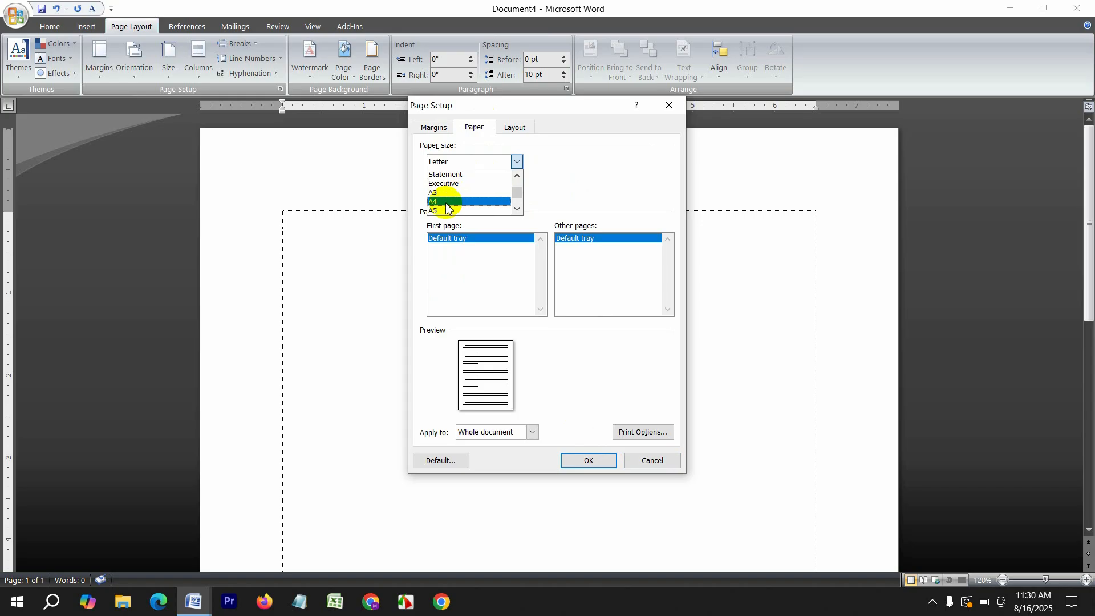
left_click(446, 203)
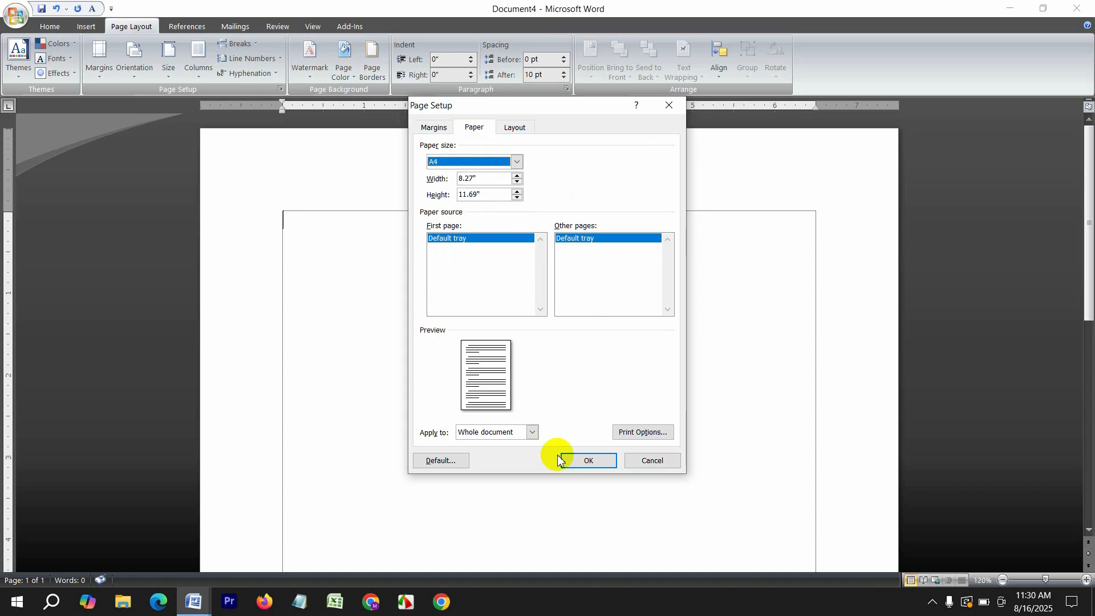
left_click(587, 461)
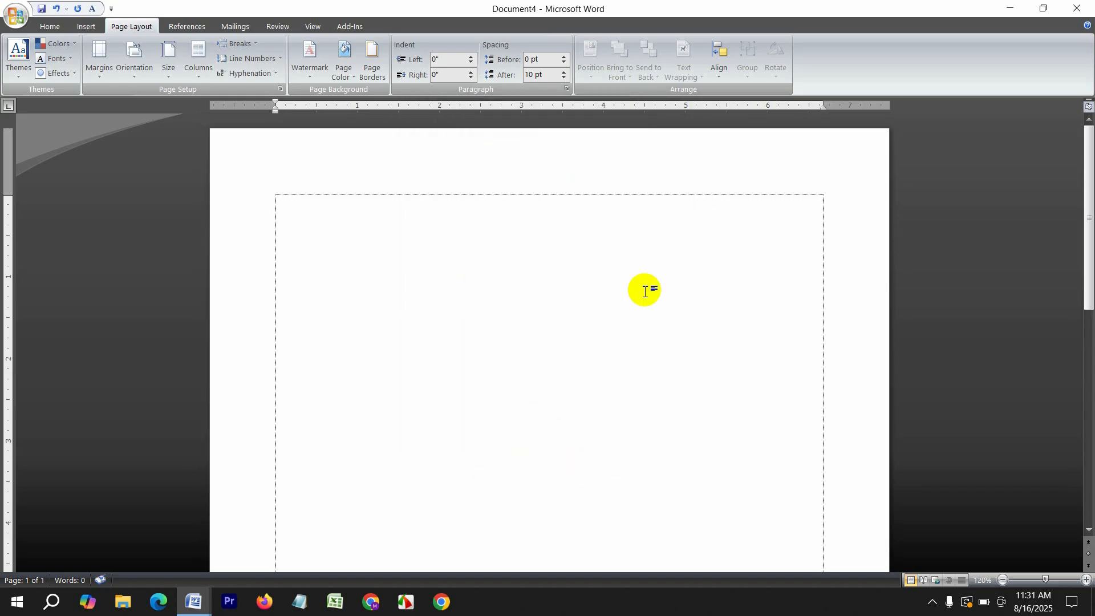
Keep the page portrait A4 and split it into two columns
left_click(135, 56)
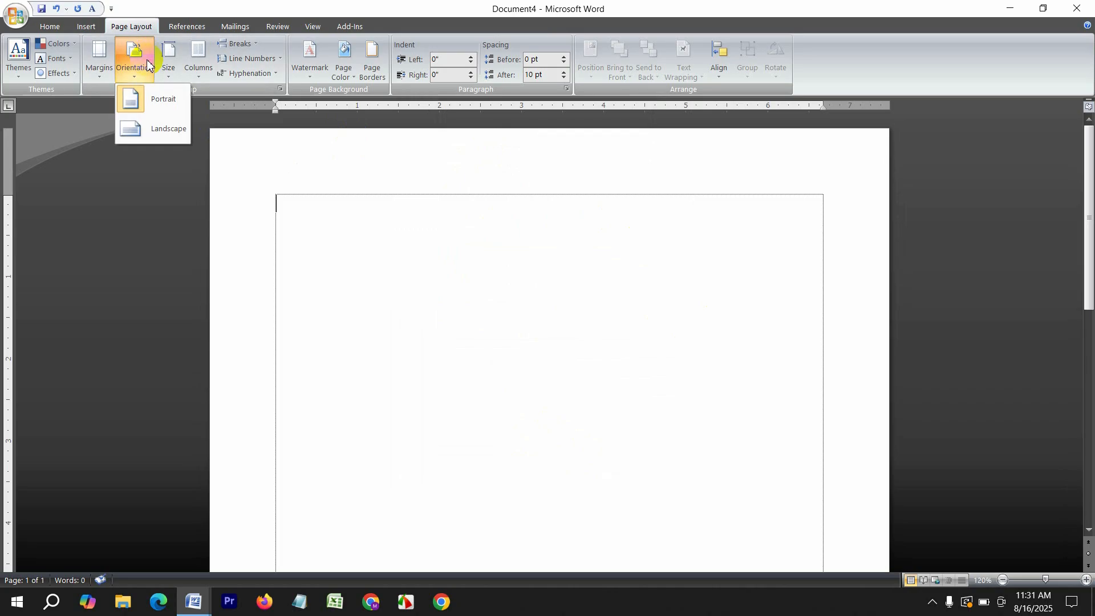
left_click(158, 132)
left_click(135, 54)
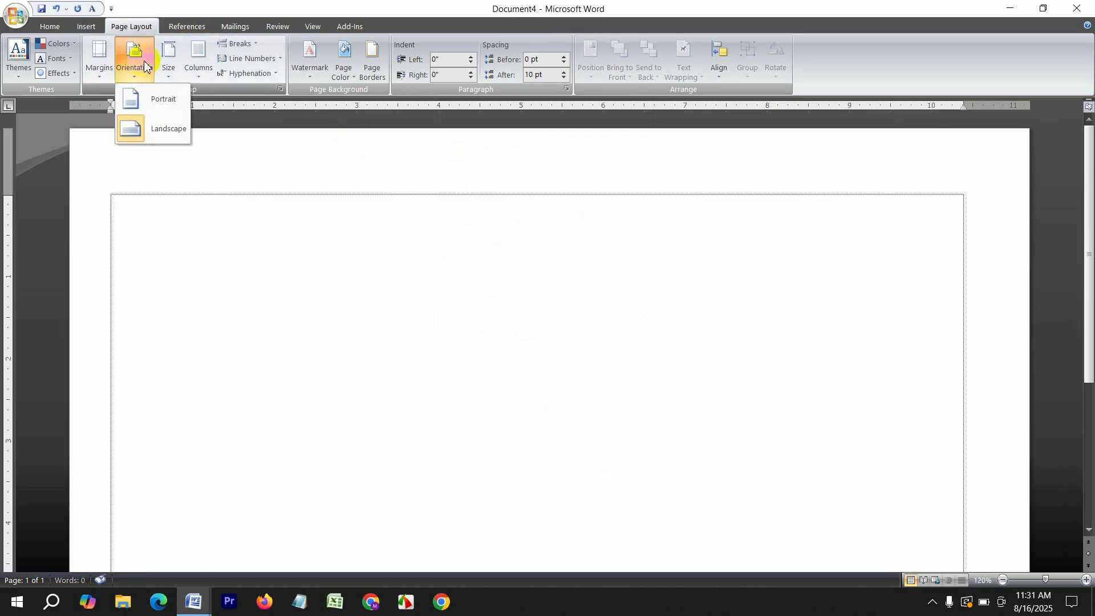
left_click(166, 99)
left_click(168, 57)
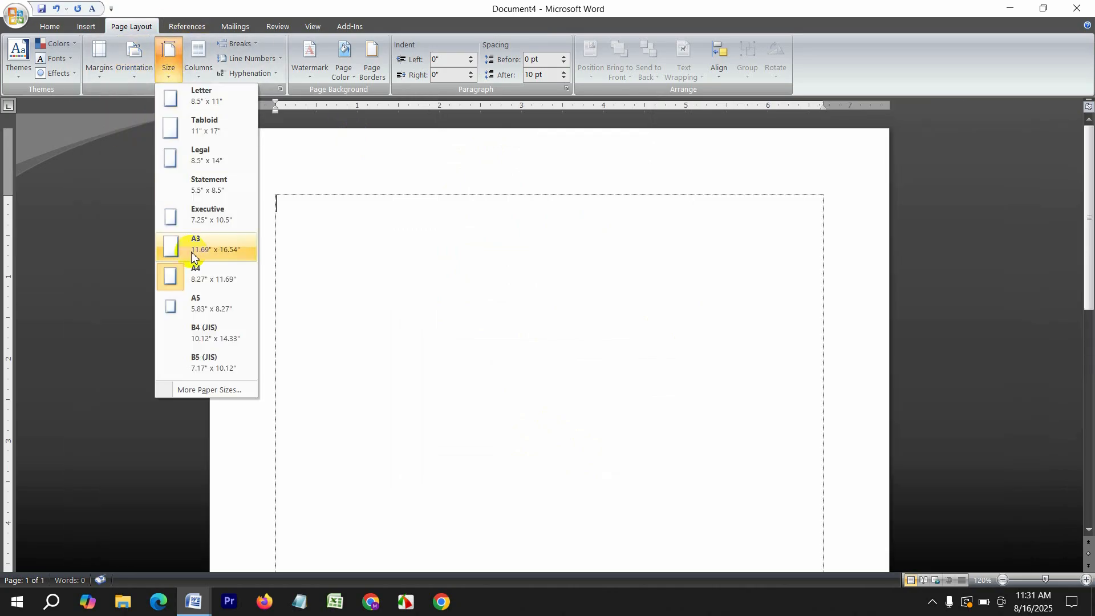
left_click(195, 278)
left_click(198, 60)
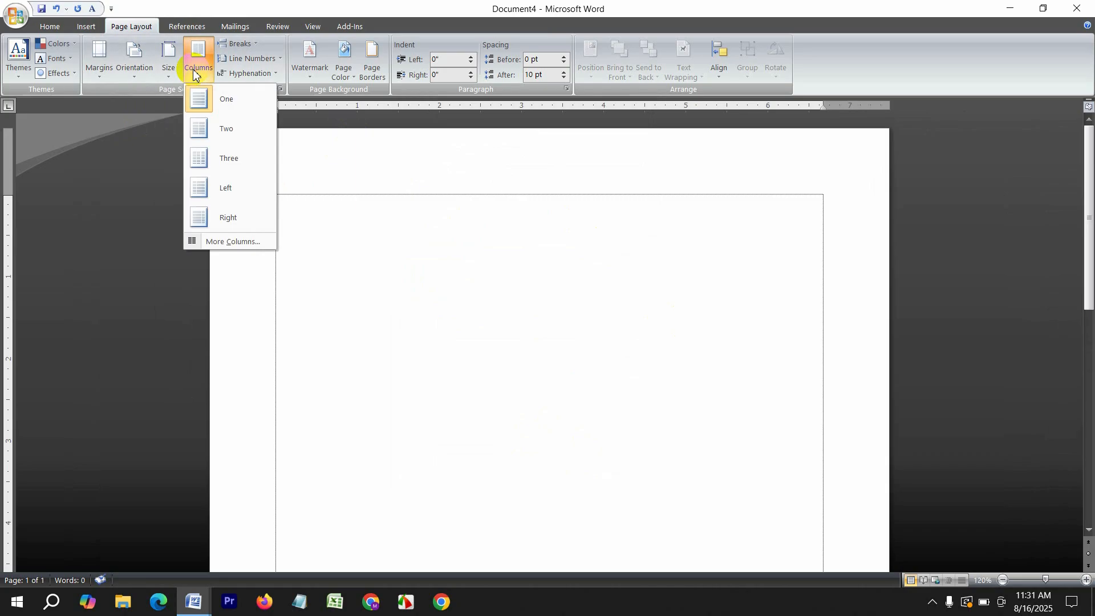
left_click(221, 131)
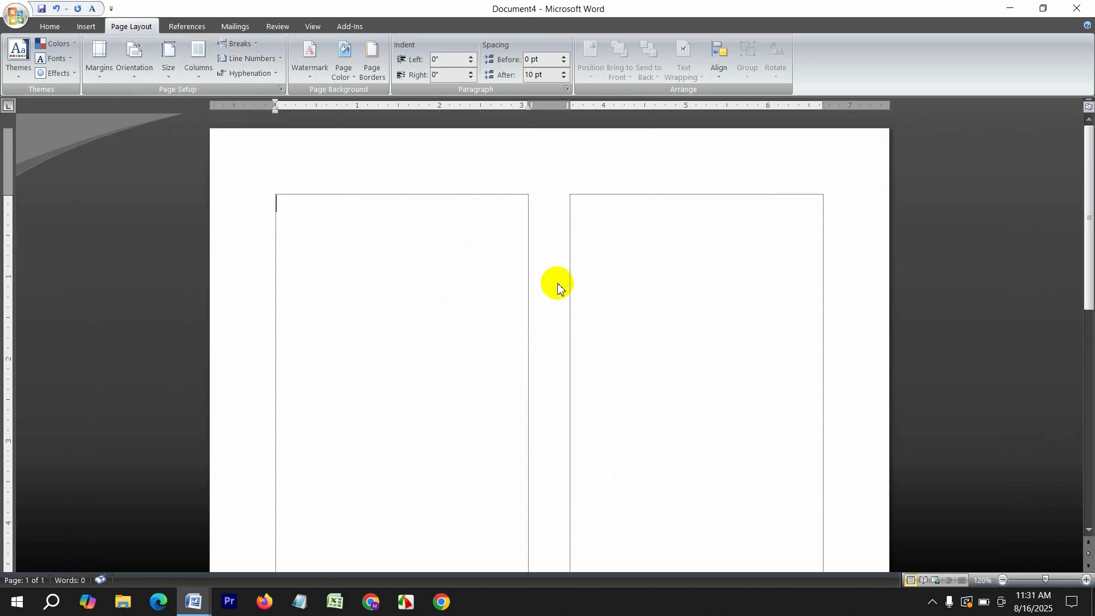
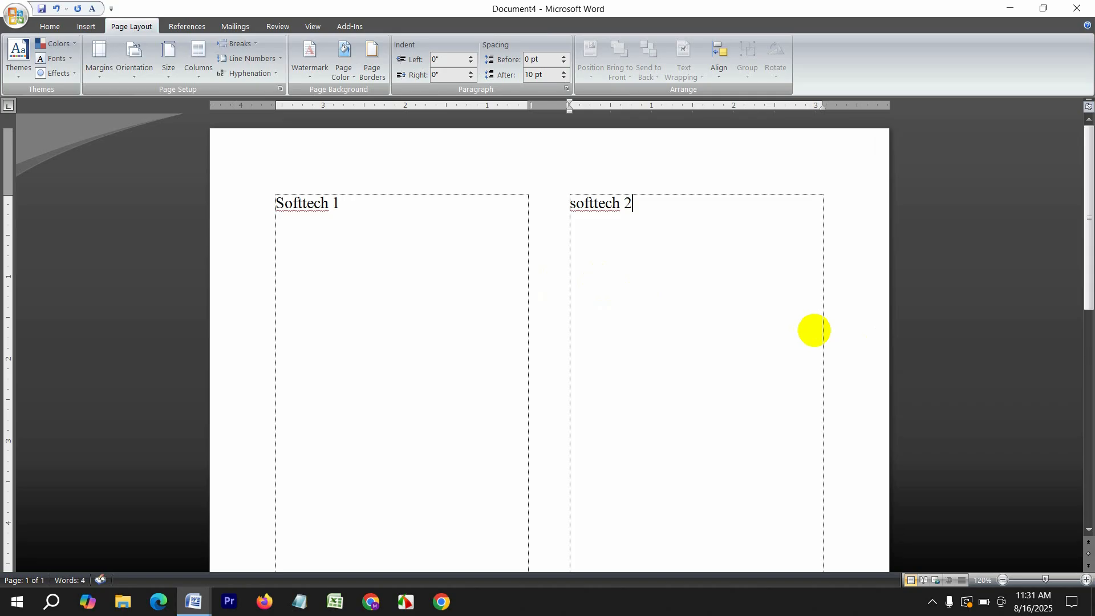
Insert a column break, number lines continuously, then switch line numbering off
left_click(252, 45)
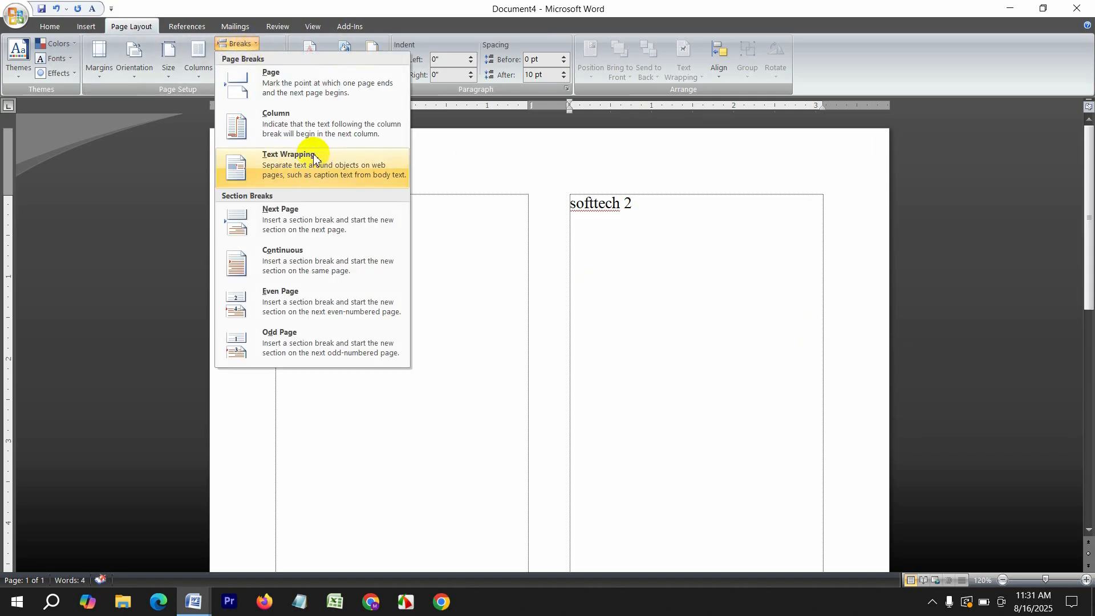
left_click(293, 123)
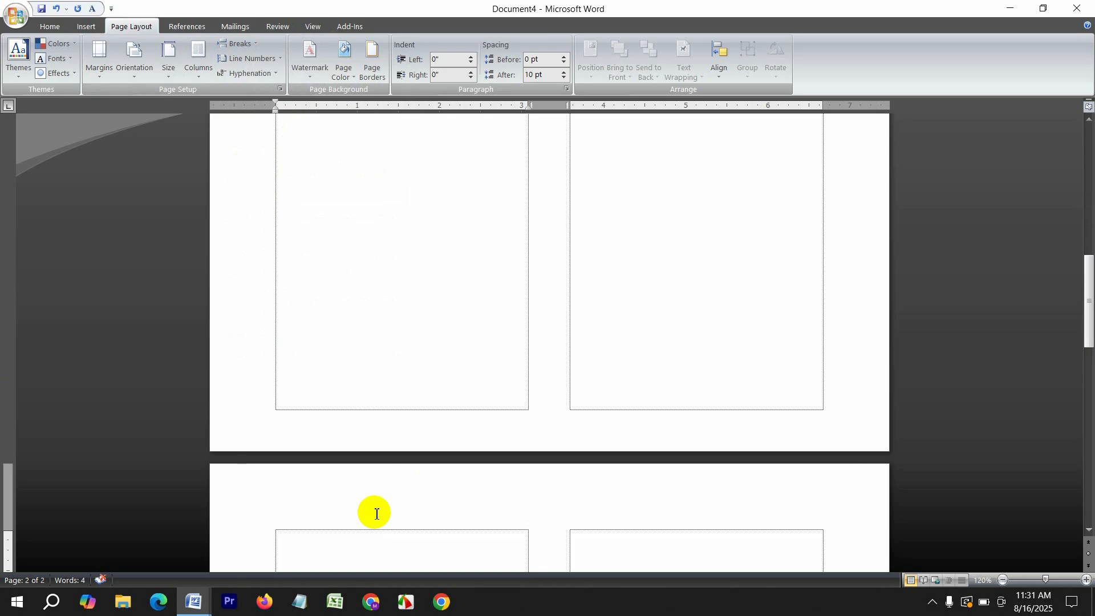
left_click(251, 59)
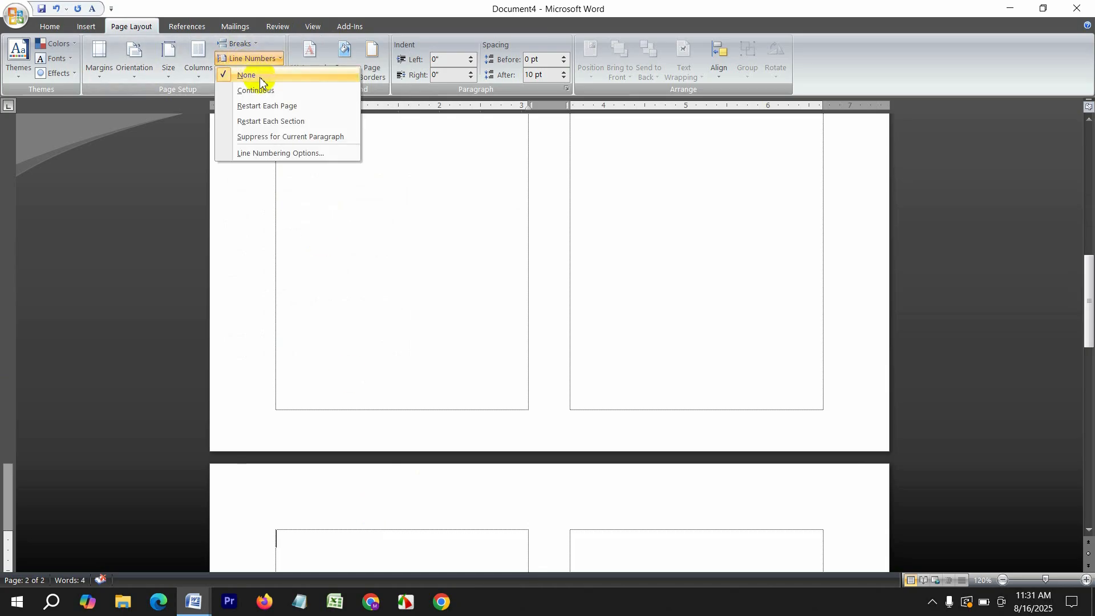
left_click(256, 90)
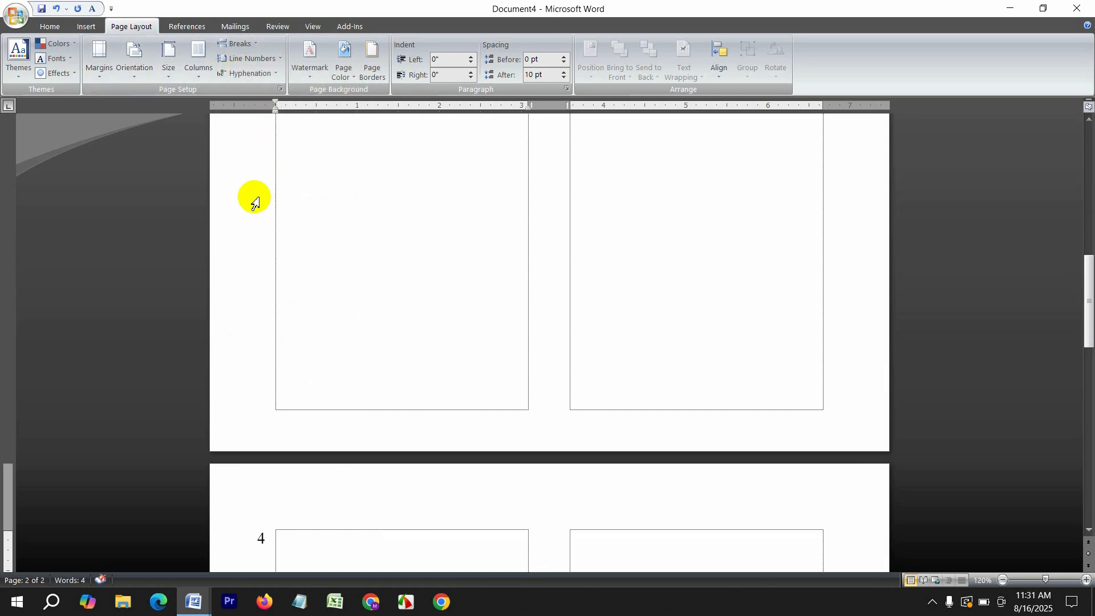
left_click(252, 59)
left_click(260, 74)
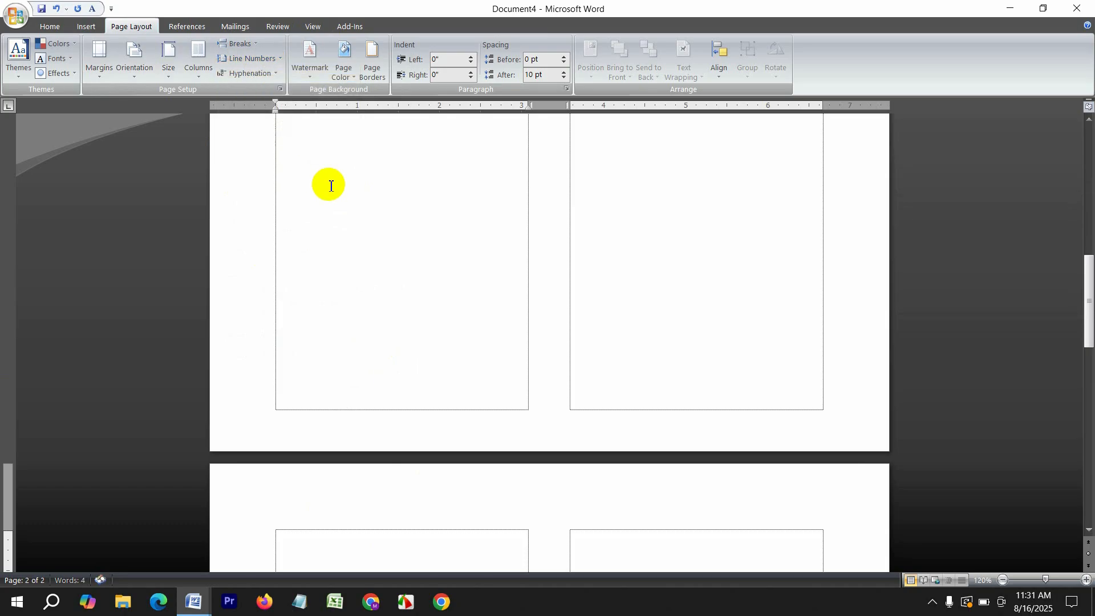
Return the document to one column and place the cursor after Softtech 1
scroll(331, 186, "down", 3)
left_click(194, 58)
left_click(227, 101)
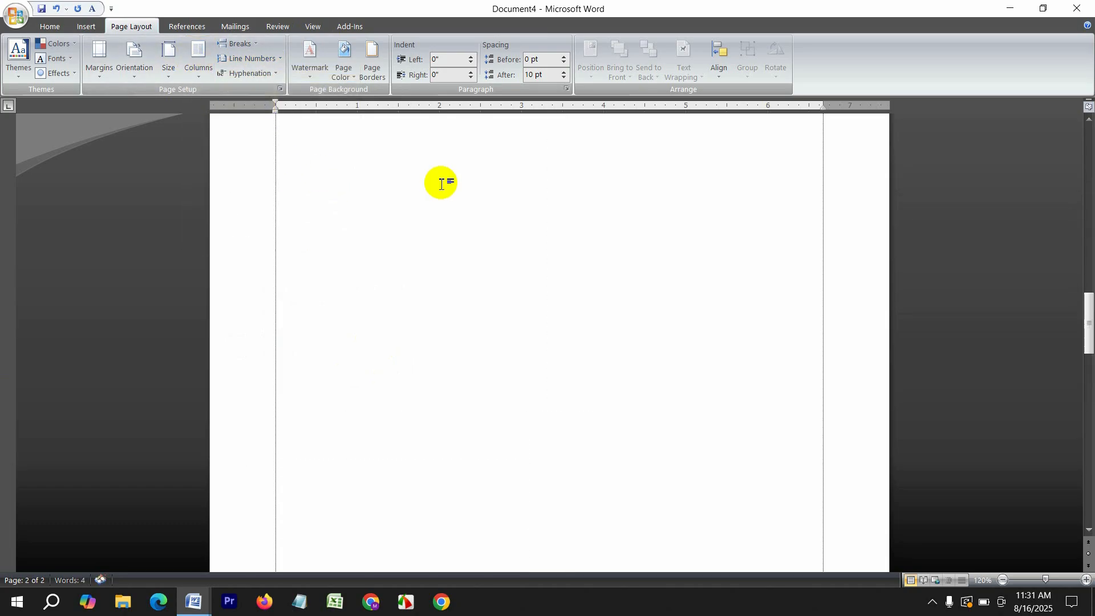
scroll(441, 183, "up", 15)
left_click(401, 225)
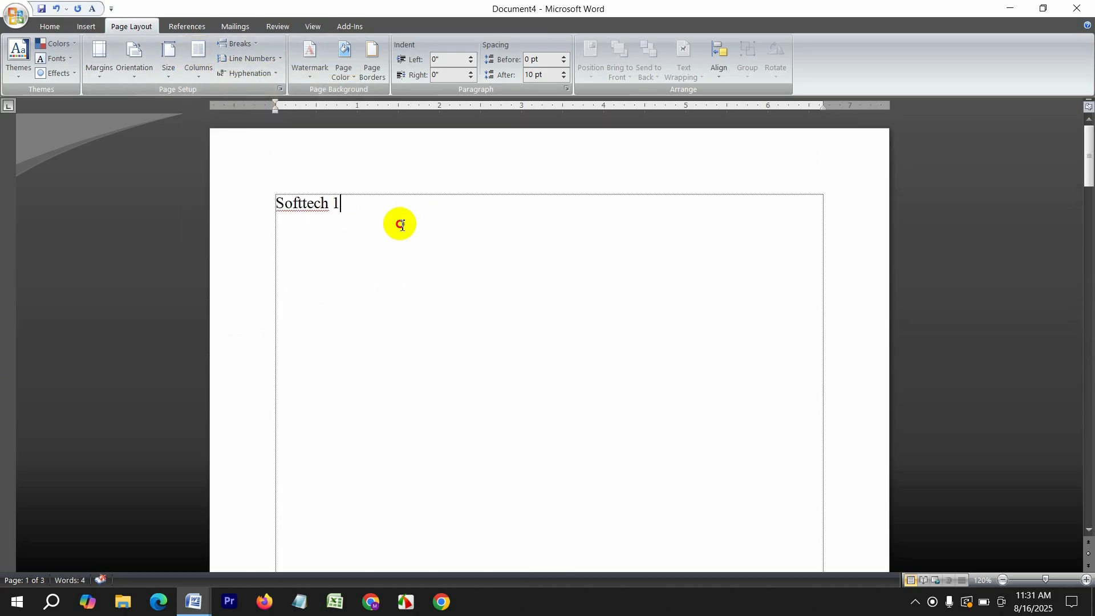
left_click(316, 73)
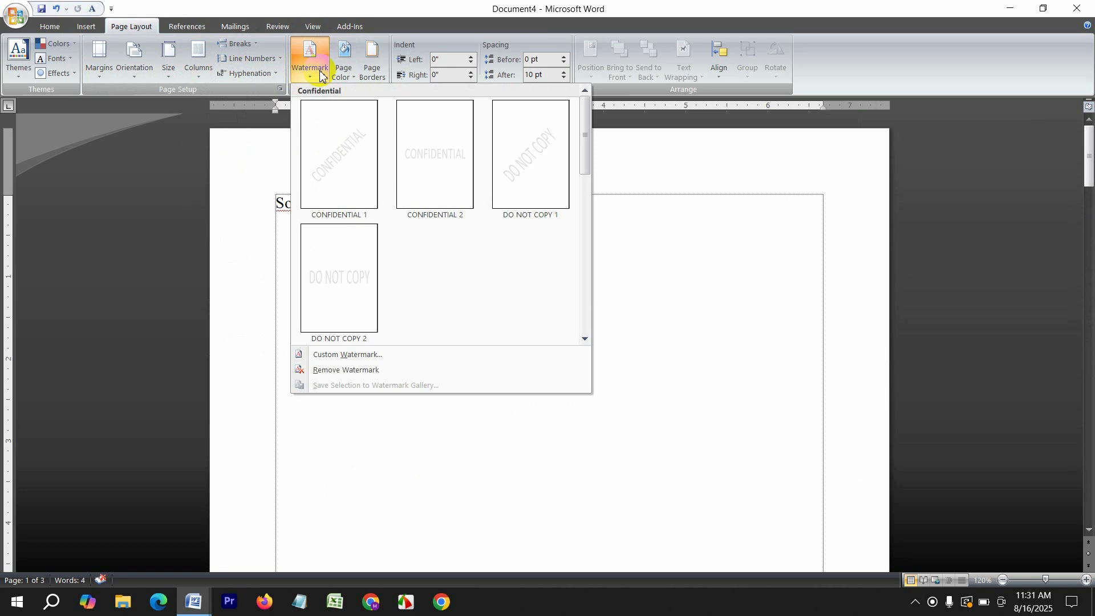
Add a custom text watermark showing the author's name
left_click(351, 357)
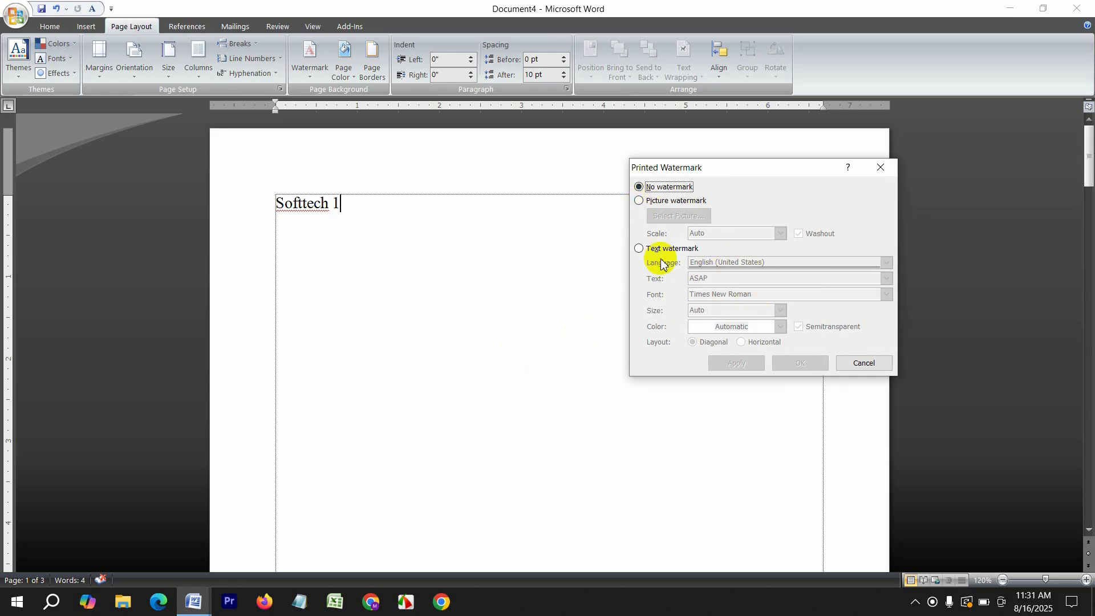
left_click(640, 249)
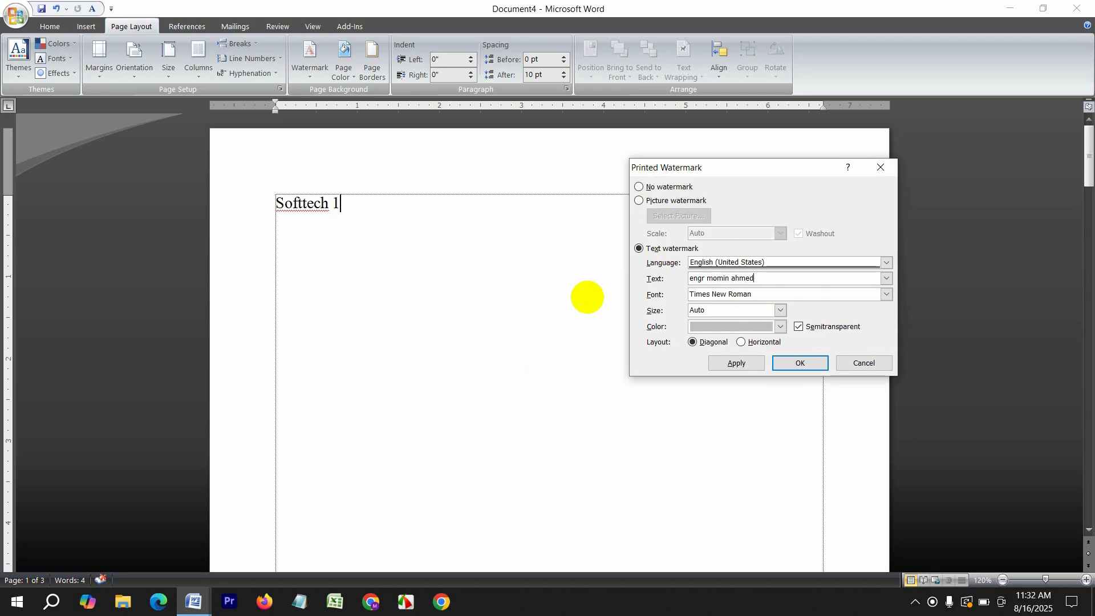
left_click(804, 365)
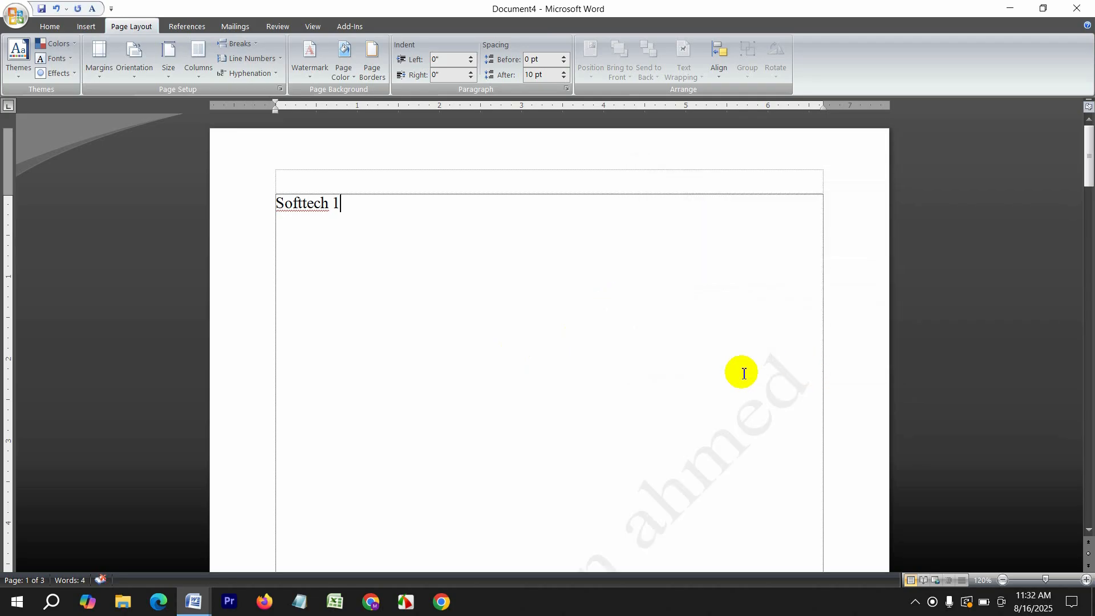
scroll(613, 399, "down", 8)
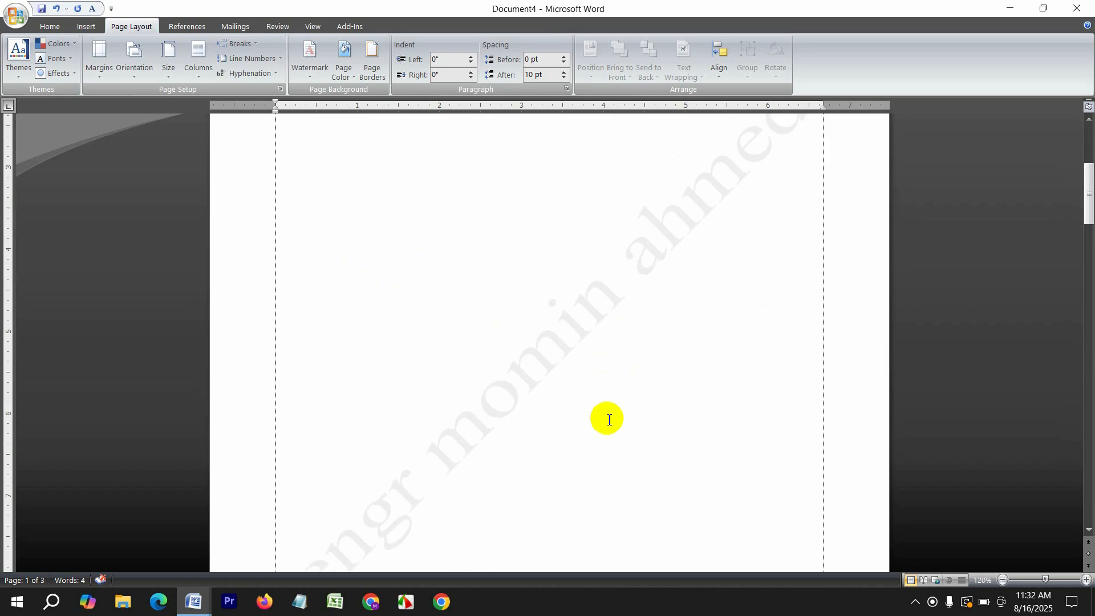
scroll(608, 419, "up", 5)
Make the watermark red, try a horizontal layout, then apply it diagonally
left_click(312, 64)
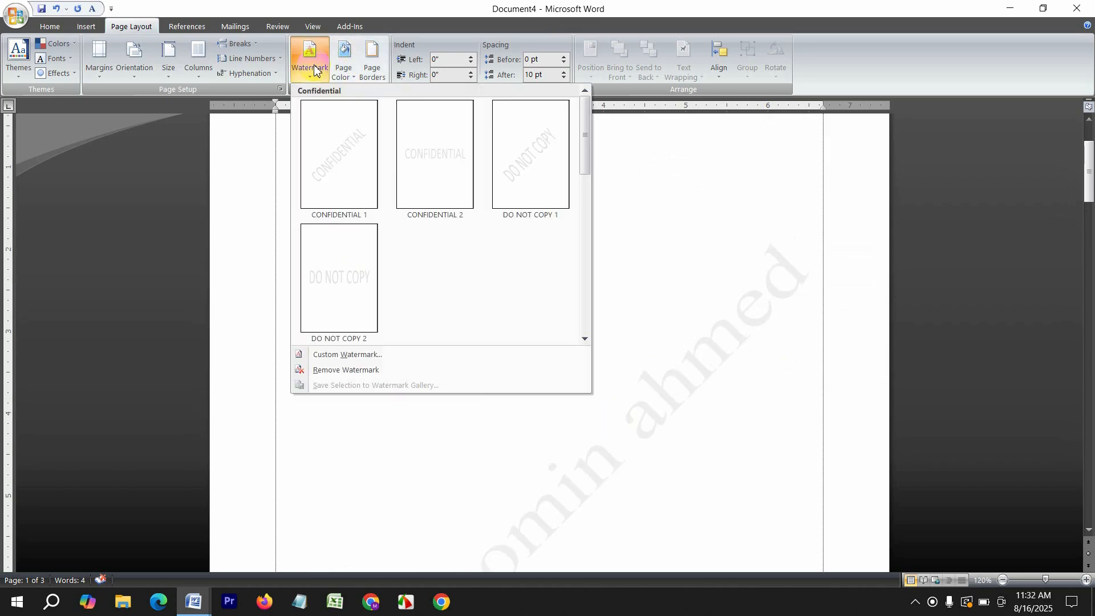
left_click(356, 354)
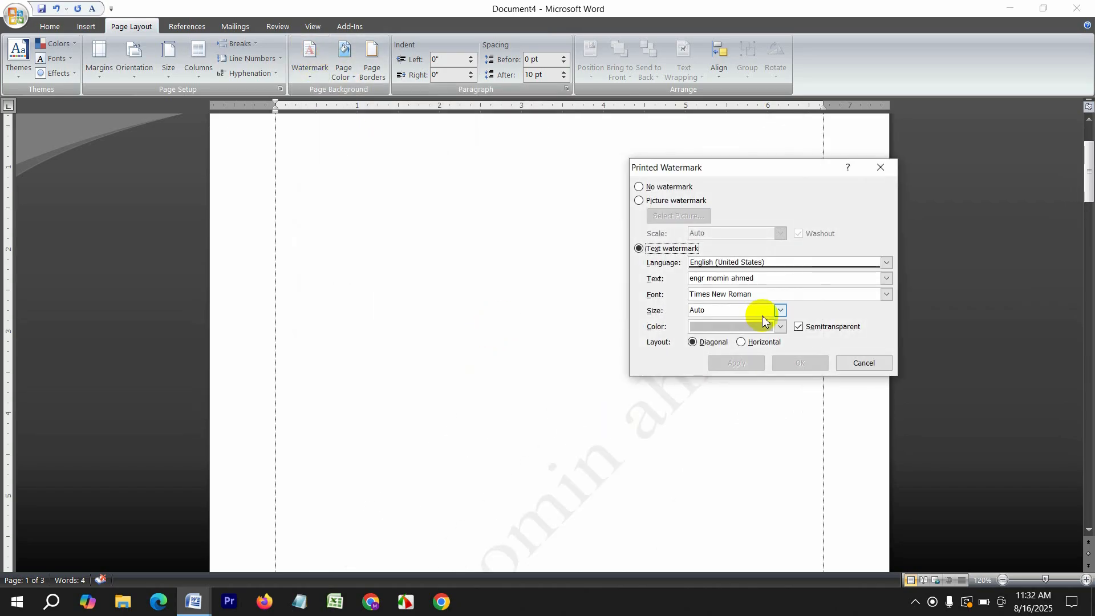
left_click(762, 326)
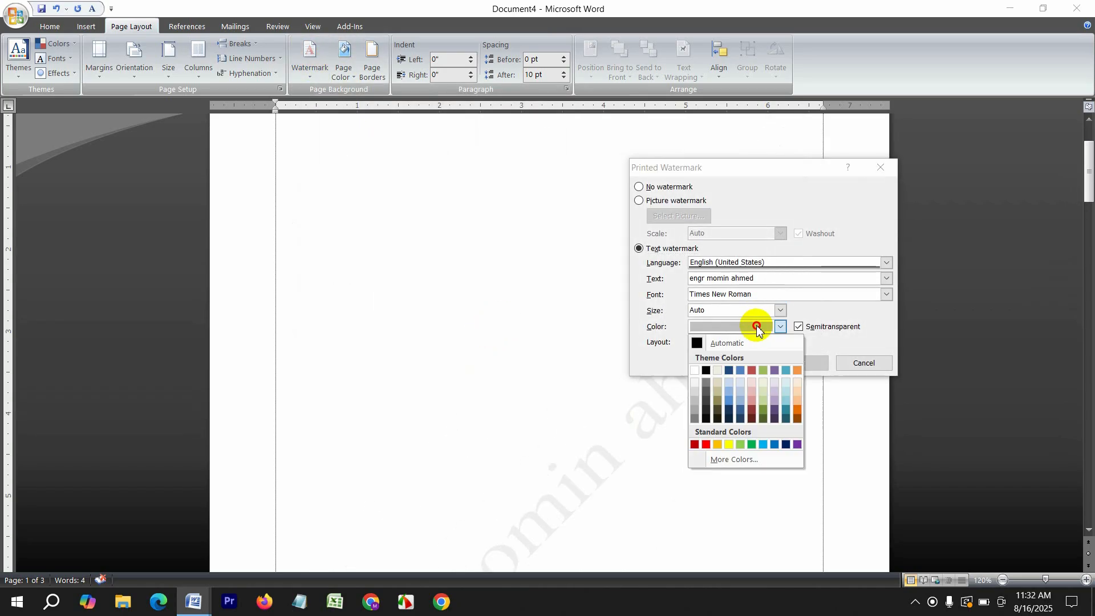
left_click(705, 445)
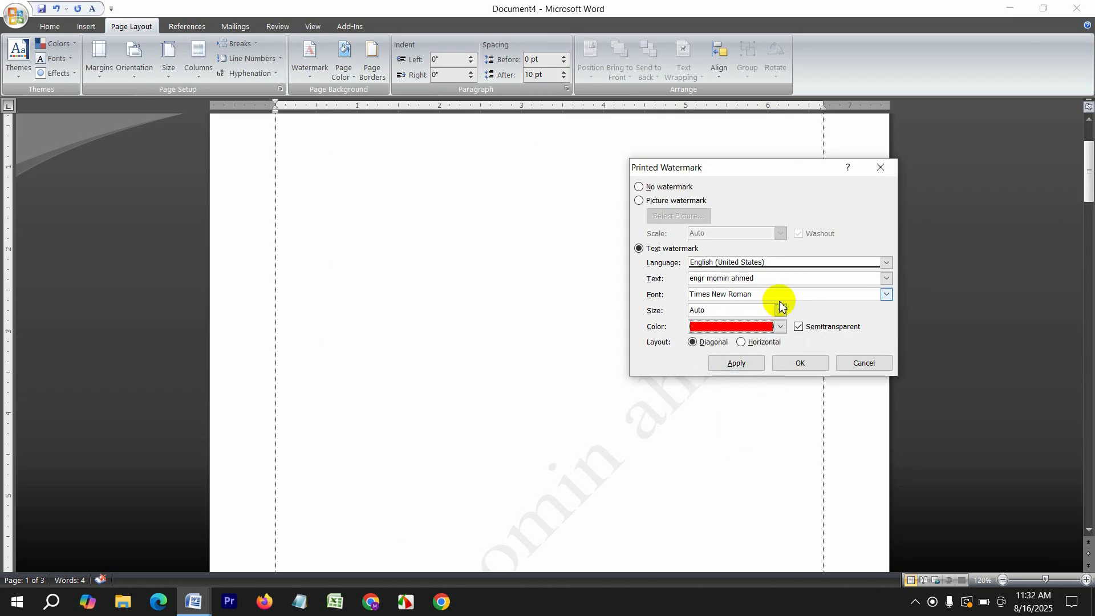
left_click(756, 342)
left_click(748, 363)
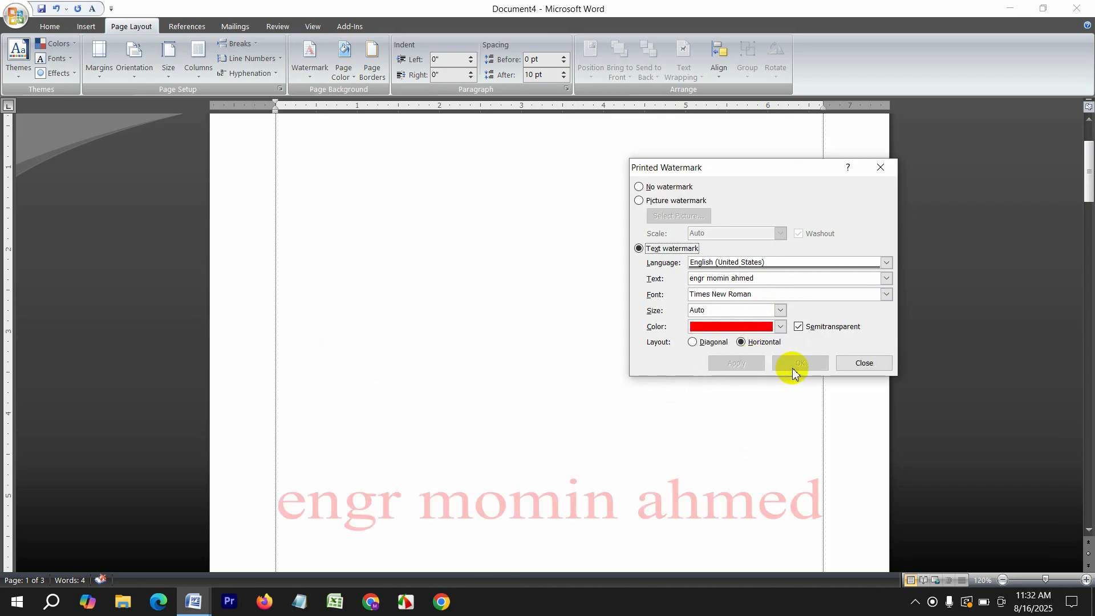
left_click(707, 342)
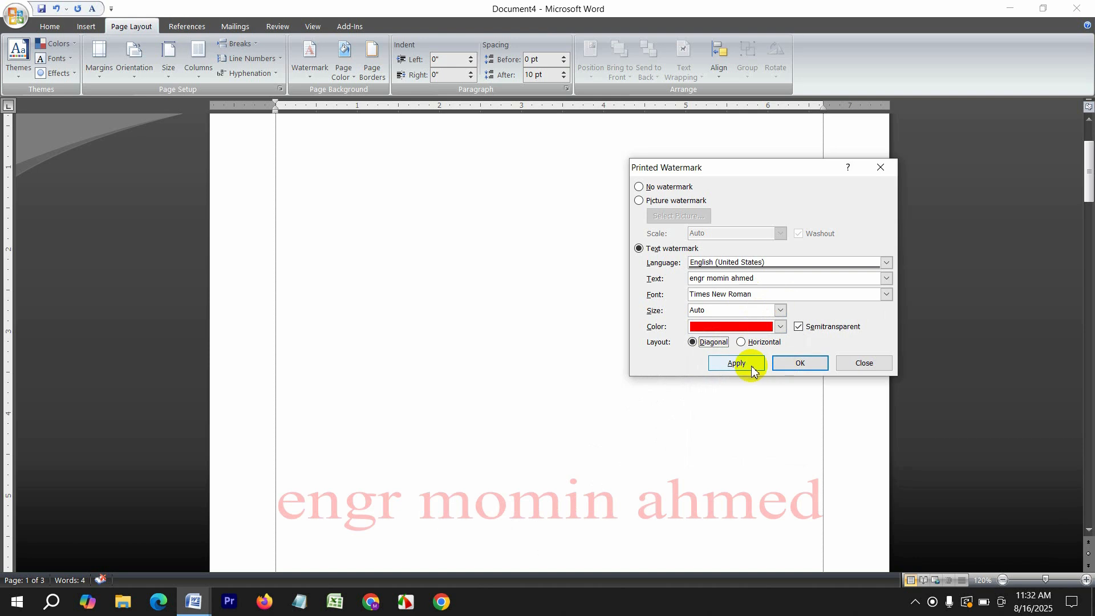
left_click(751, 366)
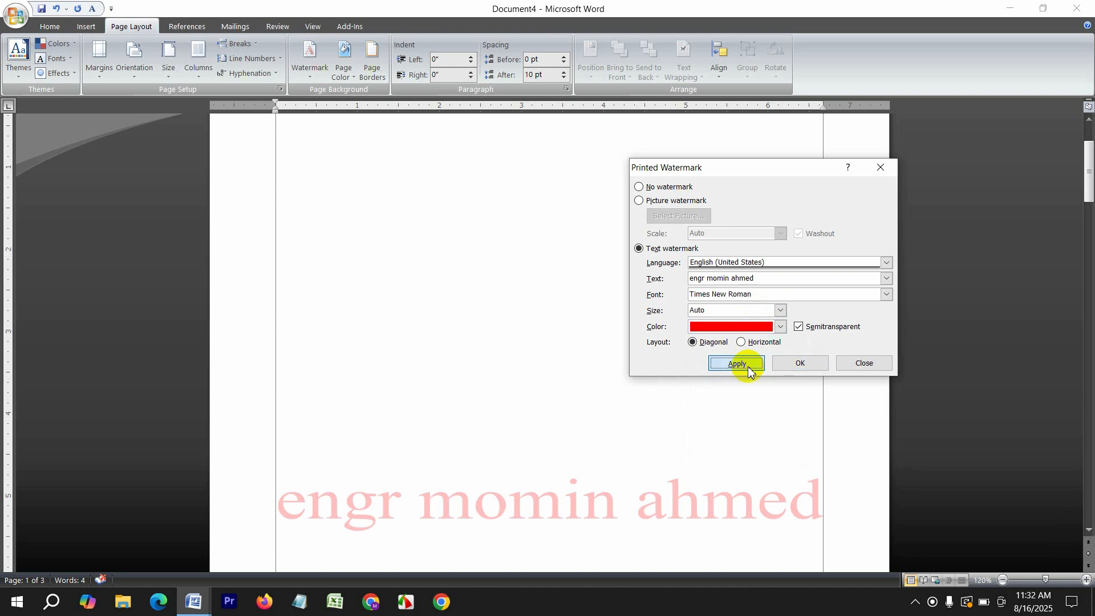
left_click(862, 364)
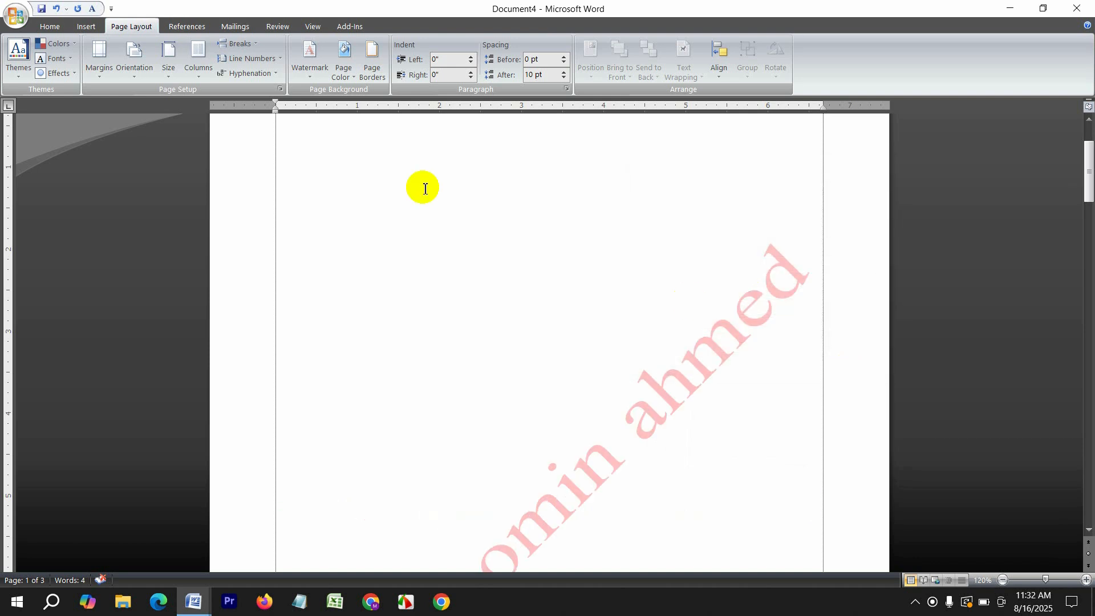
Frame the whole document with a 12 pt red flower art page border
left_click(349, 63)
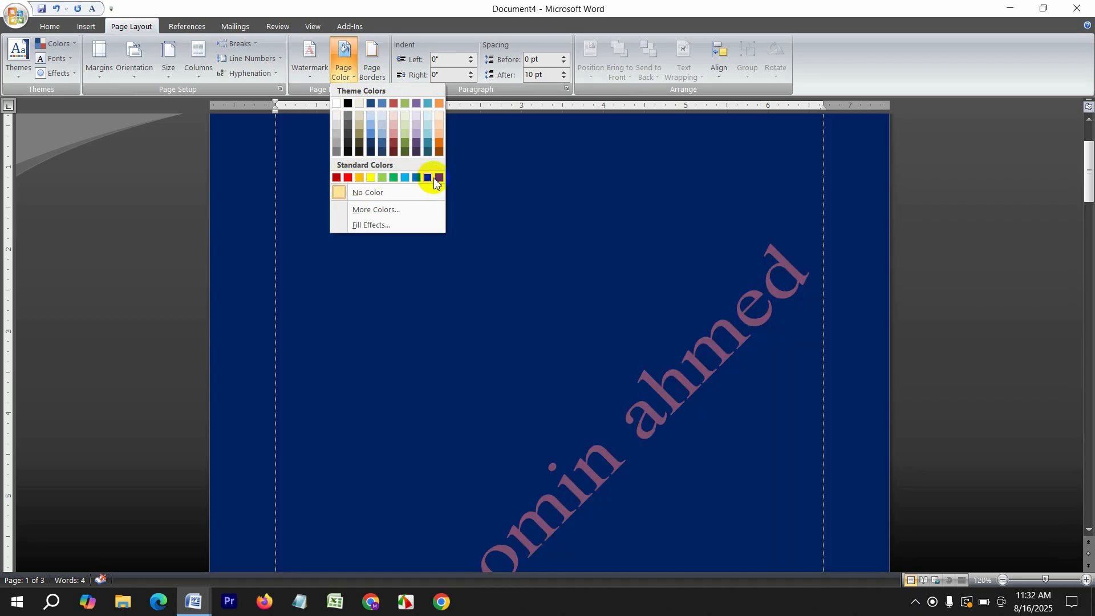
left_click(372, 63)
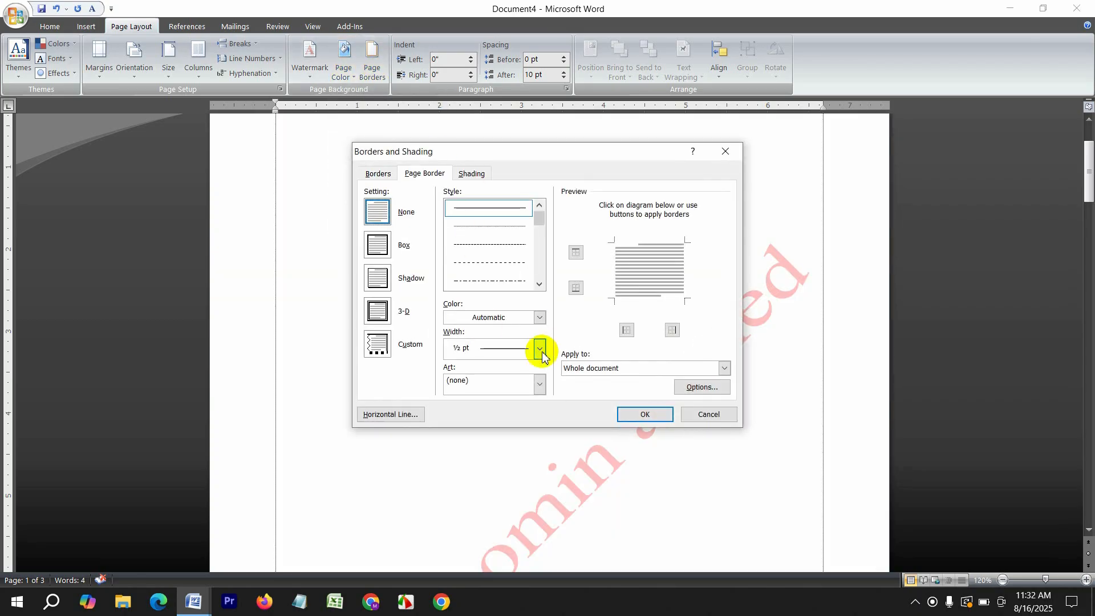
left_click(526, 388)
scroll(526, 388, "down", 6)
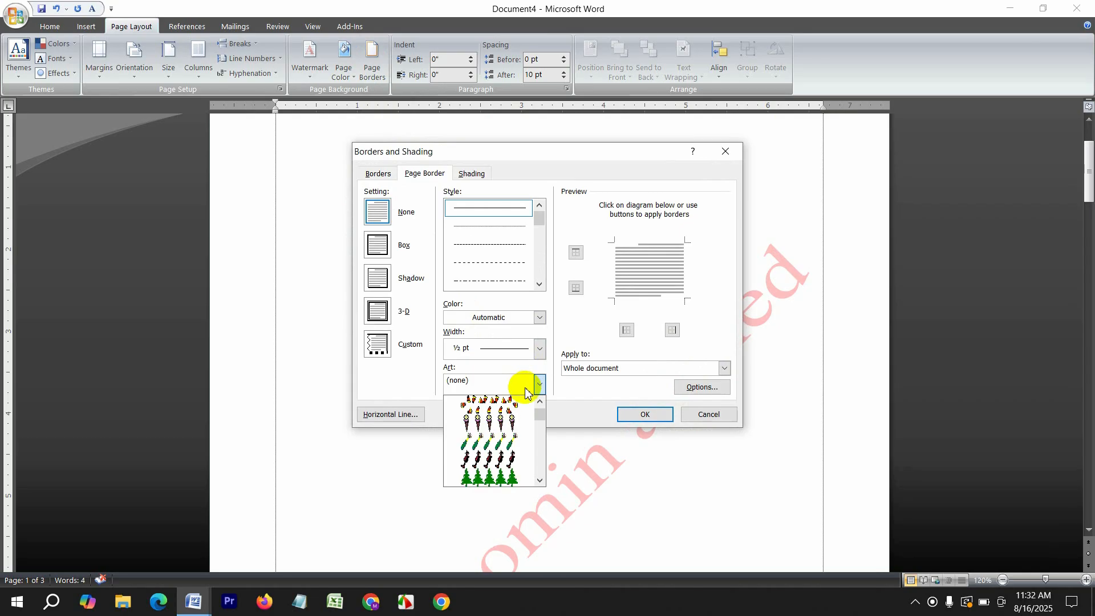
scroll(518, 446, "down", 8)
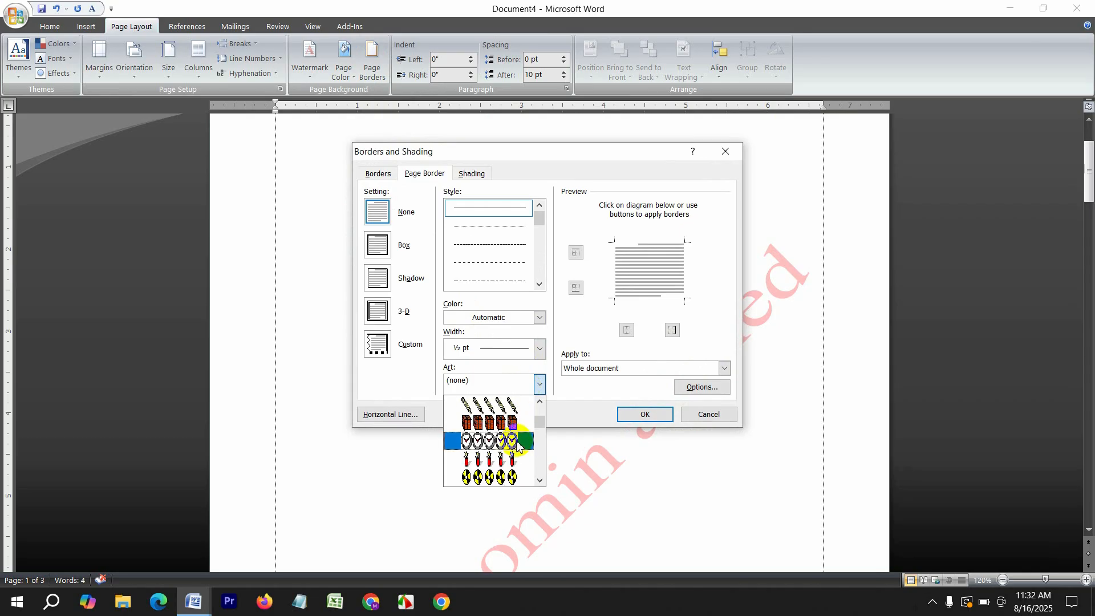
scroll(516, 442, "down", 8)
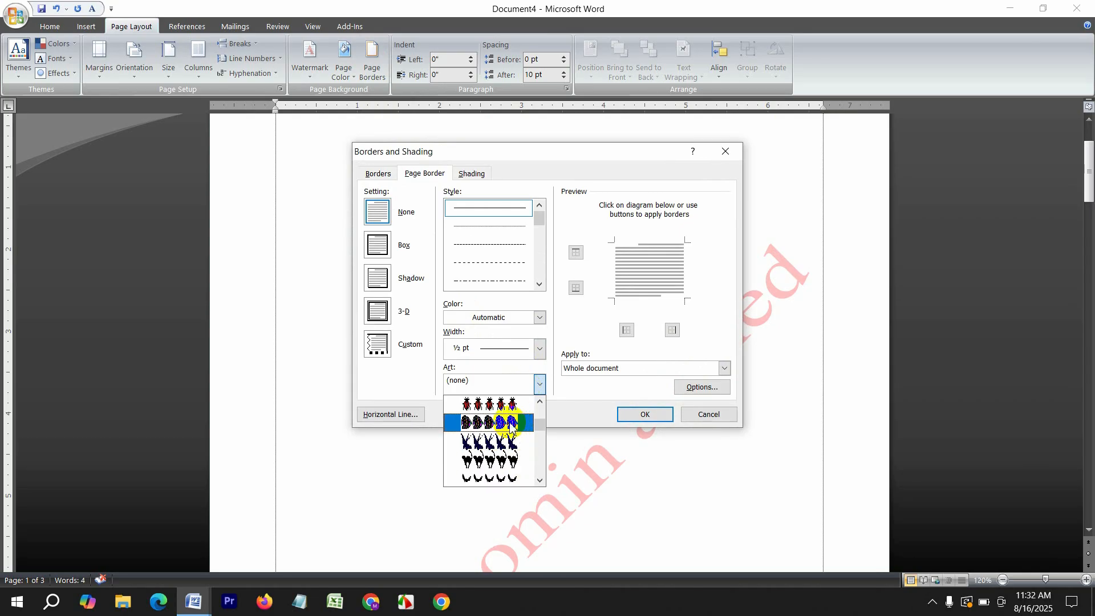
left_click(508, 404)
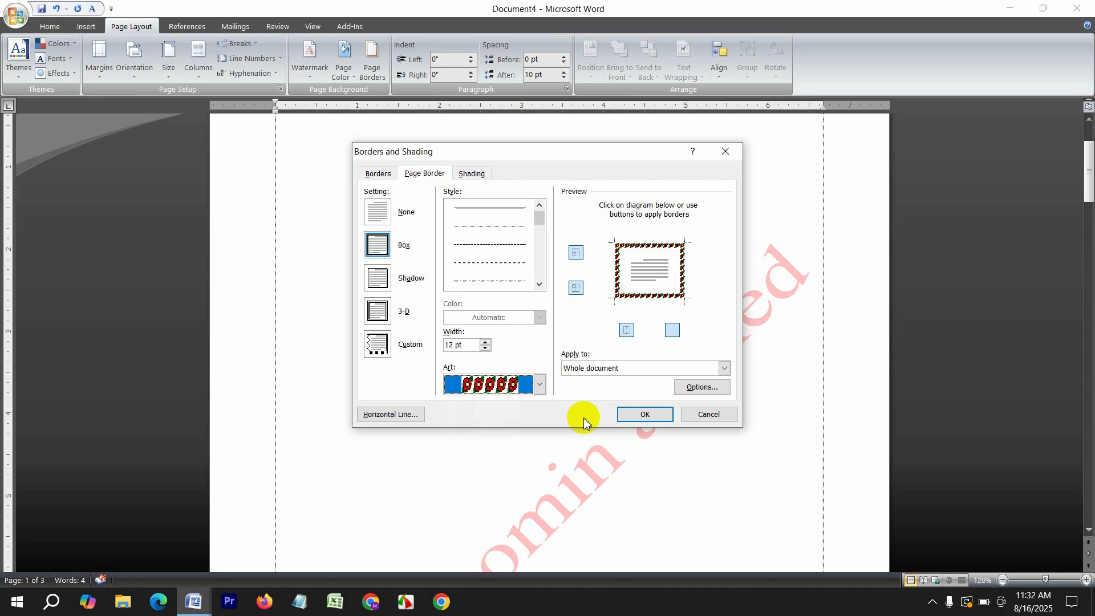
left_click(644, 414)
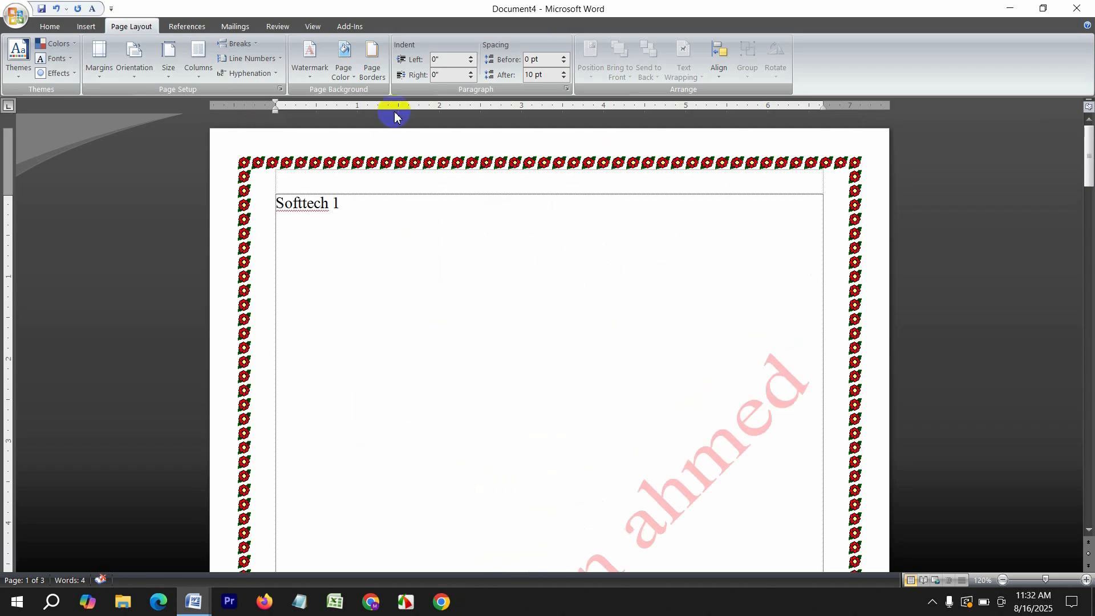
Widen the flower border to 20 pt, then replace it with a 3 pt dashed line
left_click(371, 69)
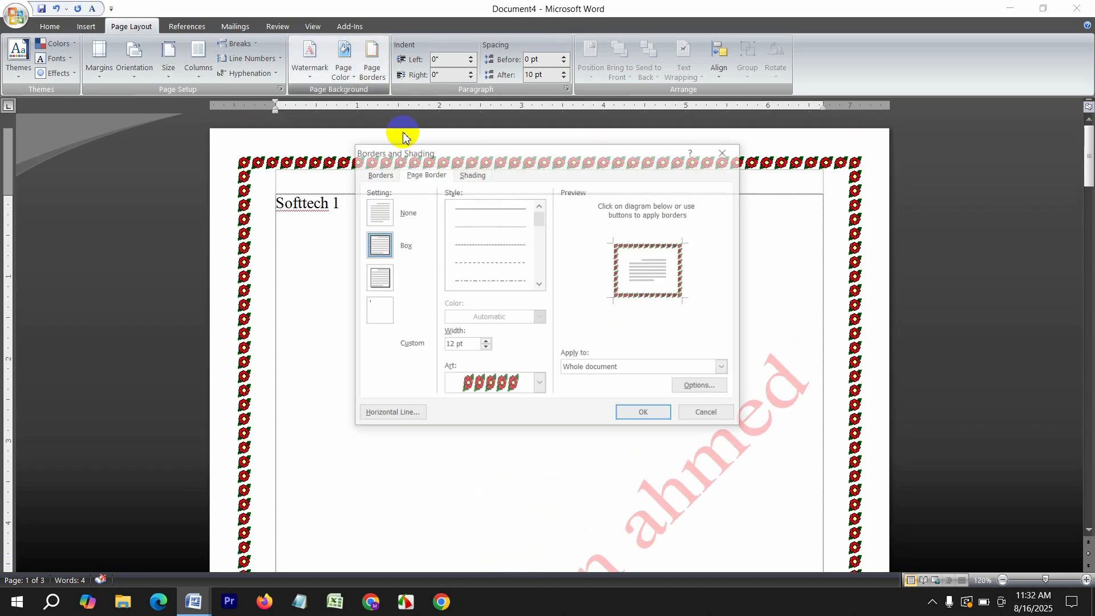
double_click(457, 345)
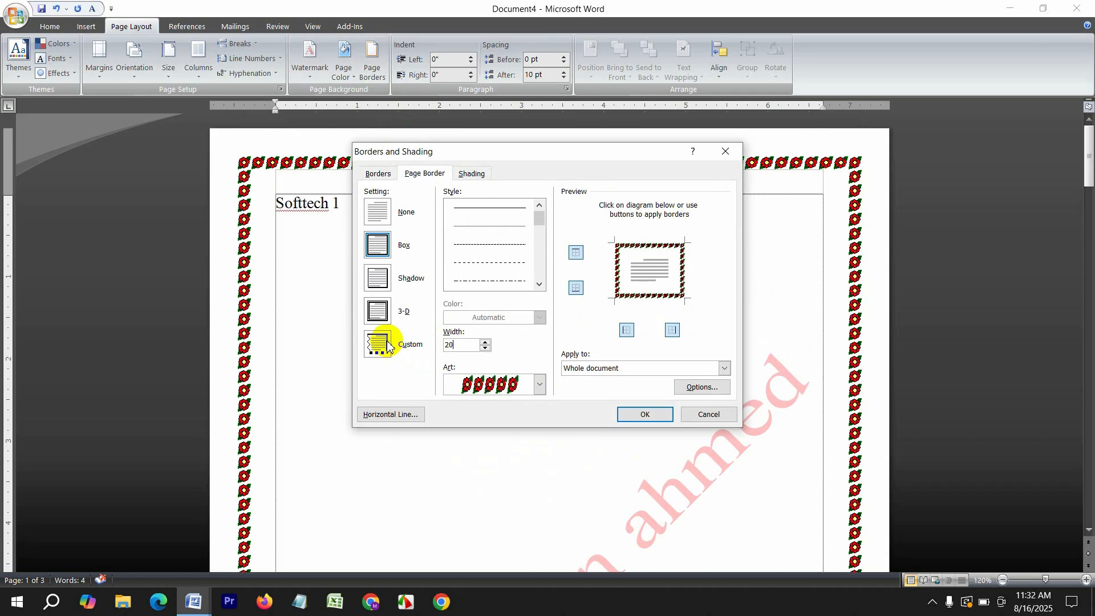
key("Return")
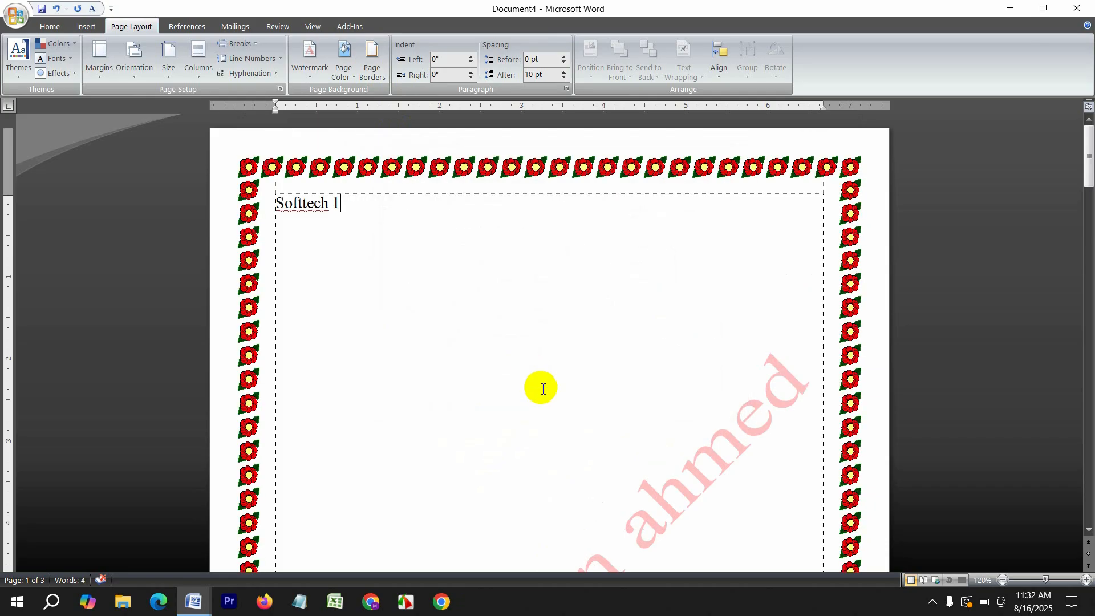
left_click(372, 64)
left_click(492, 281)
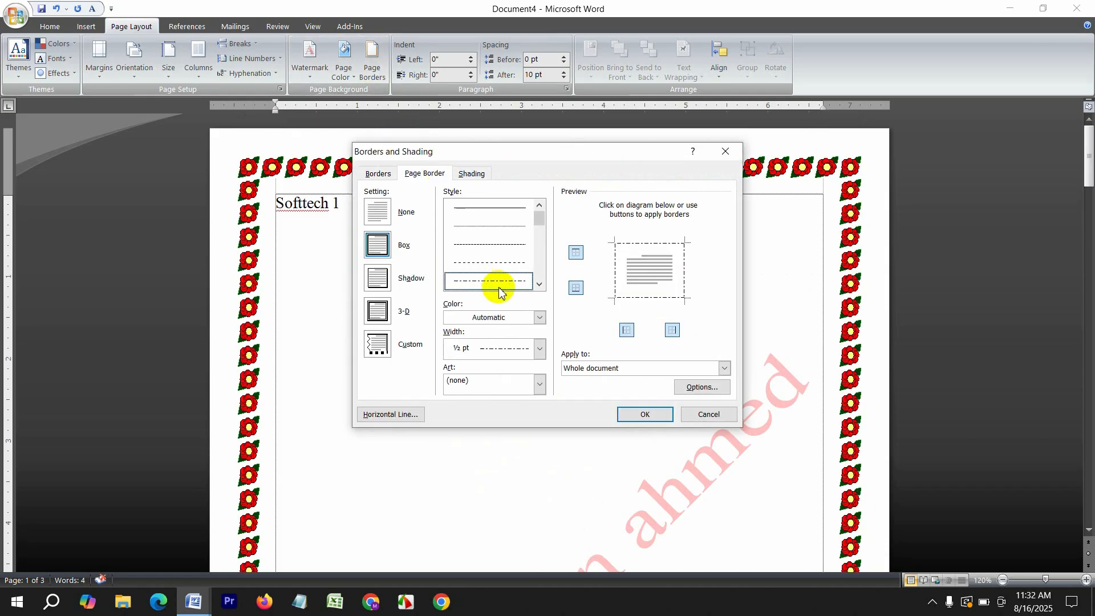
left_click(525, 350)
left_click(500, 443)
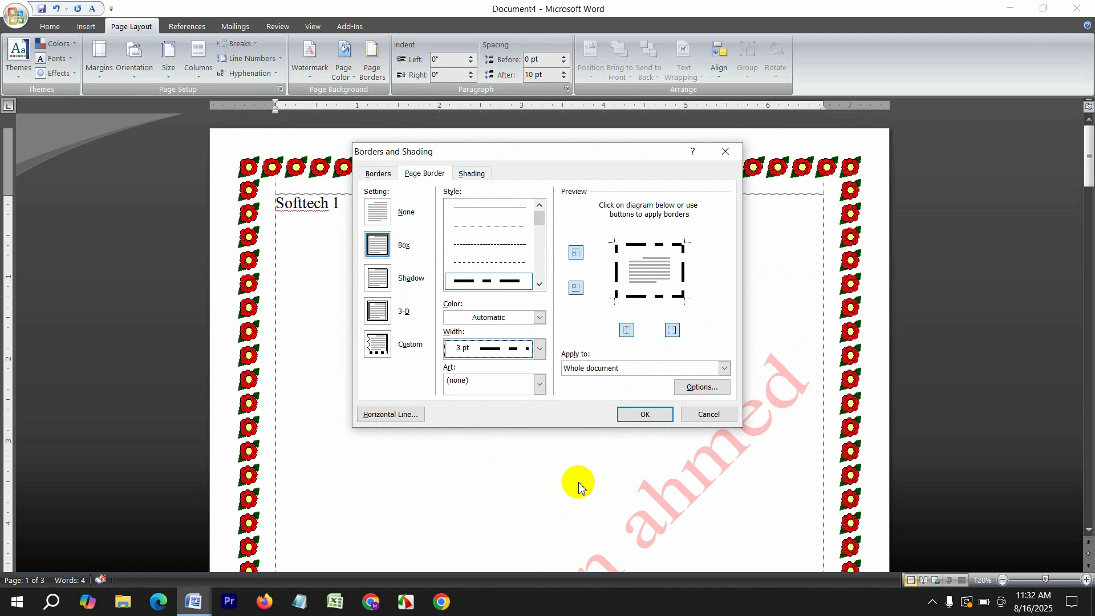
left_click(643, 415)
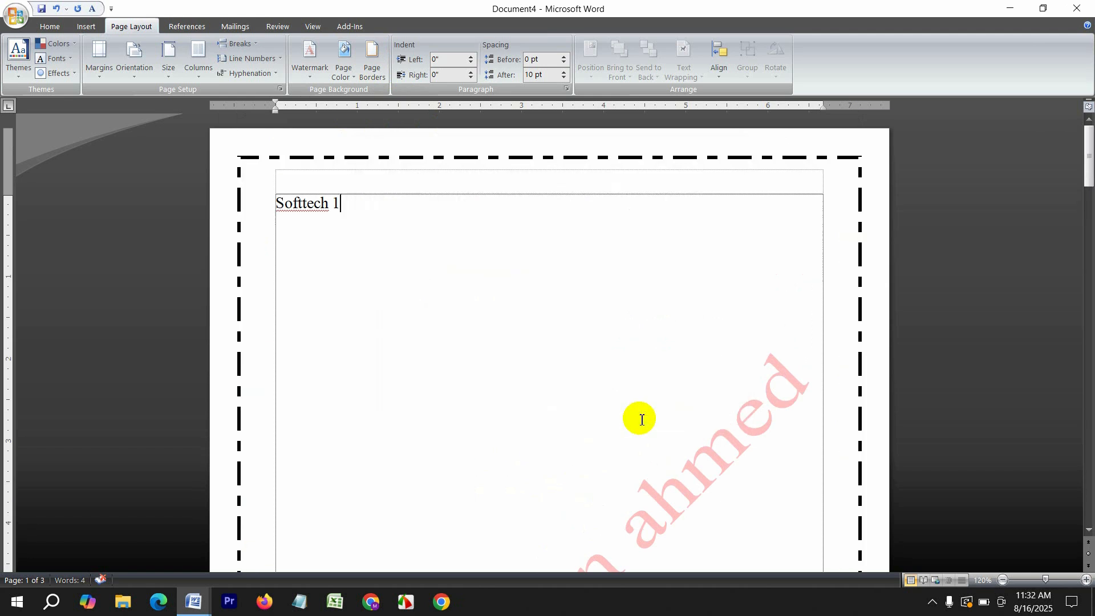
Remove the page border entirely by choosing None
left_click(373, 72)
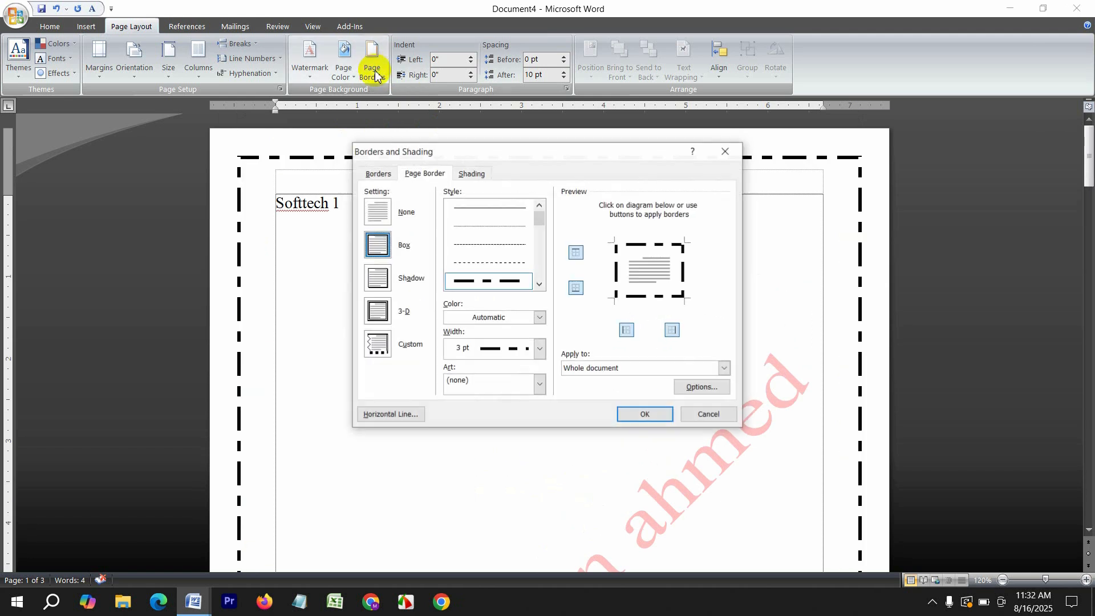
left_click(379, 211)
left_click(640, 413)
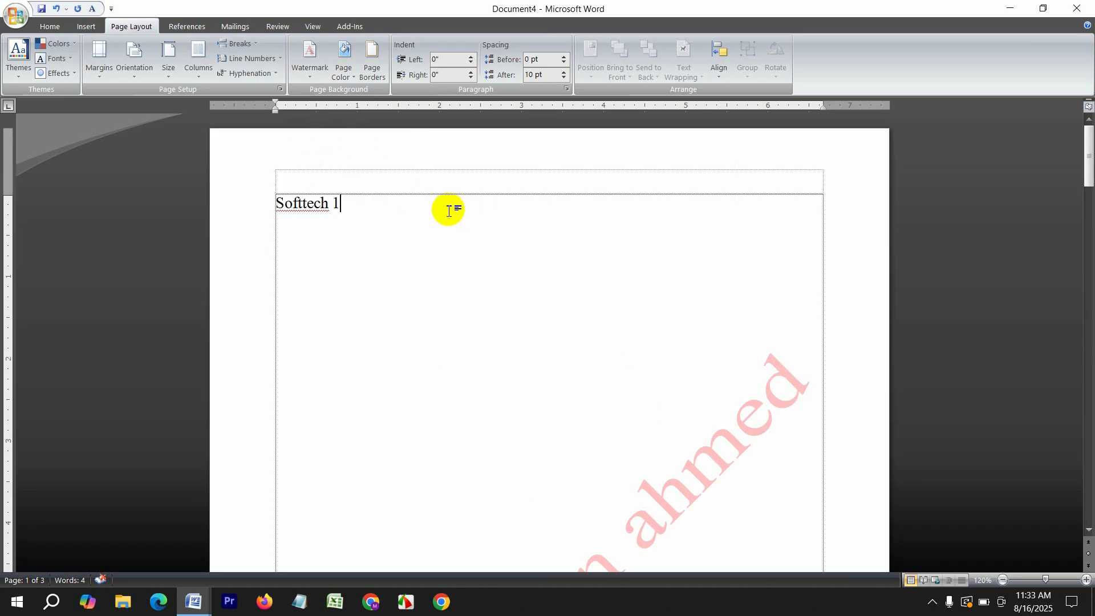
Create a new blank document holding an empty 3-column, 5-row table
key("ctrl+n")
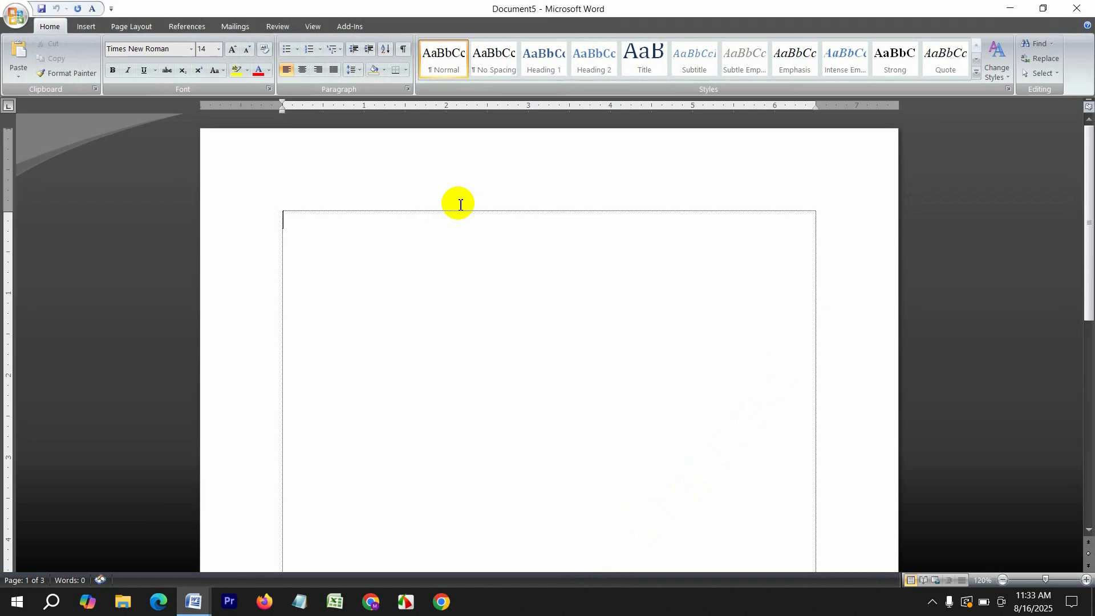
left_click(85, 27)
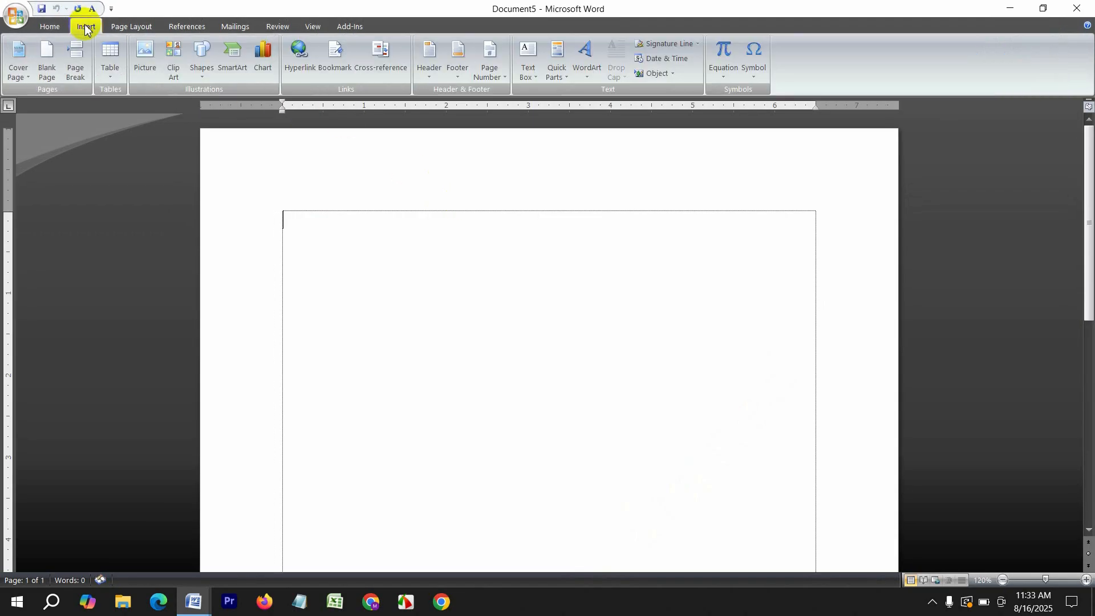
left_click(121, 60)
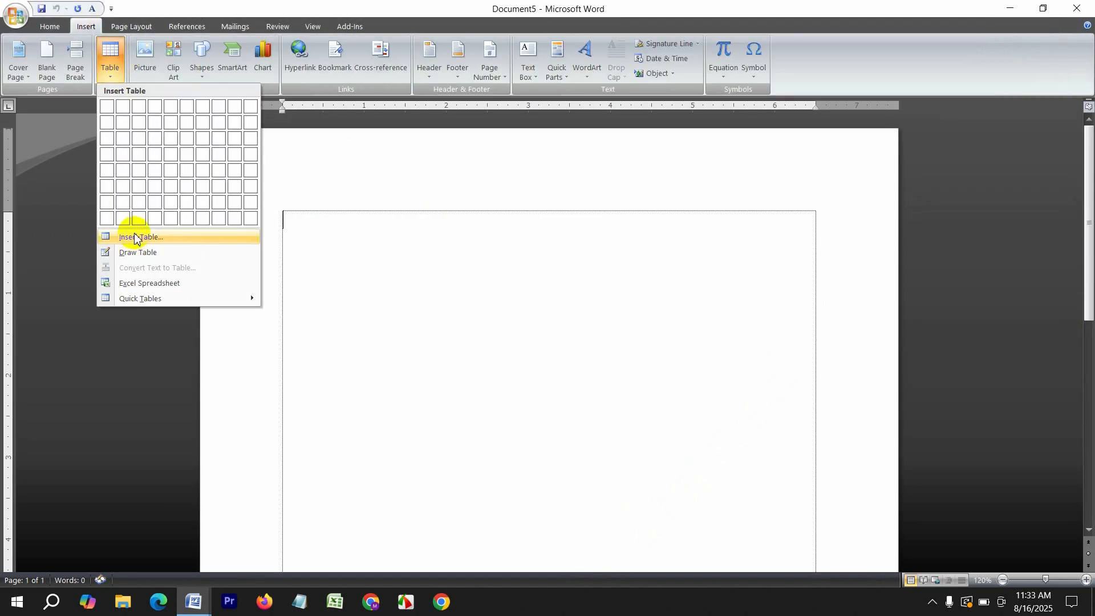
left_click(116, 237)
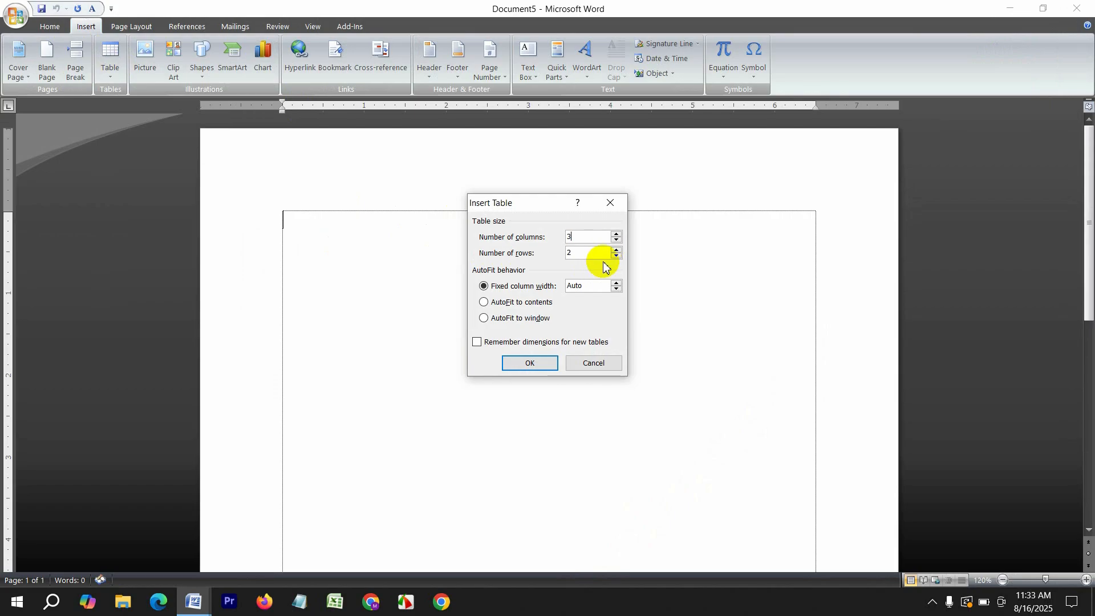
left_click_drag(590, 256, 515, 259)
type("5")
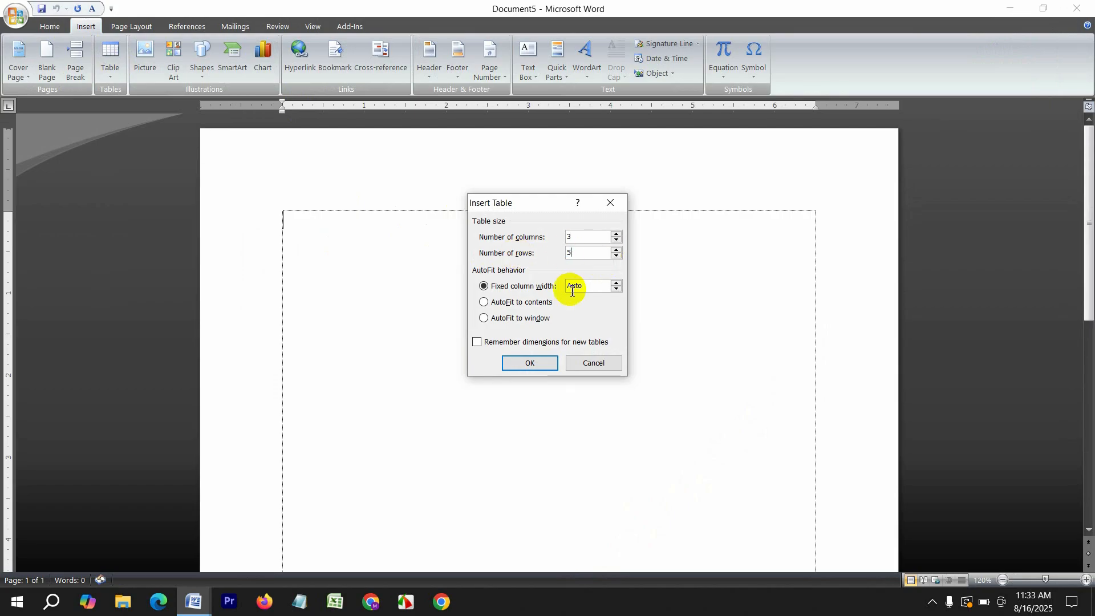
left_click(522, 365)
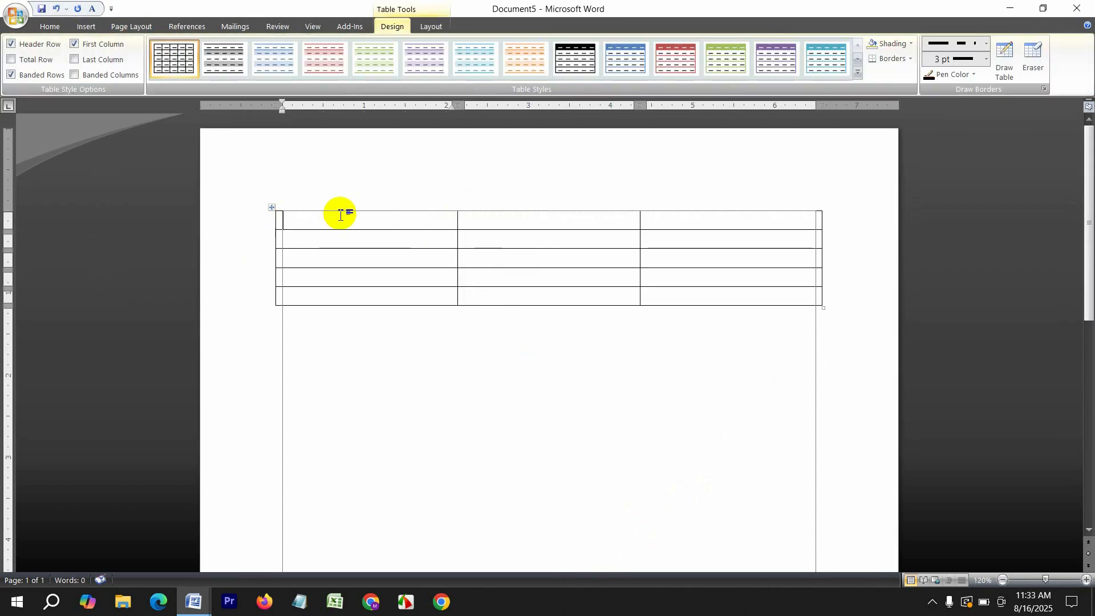
Type Bangladesh, india, pakistan, nepal and Chaina down the table's first column
type("Bangladesh")
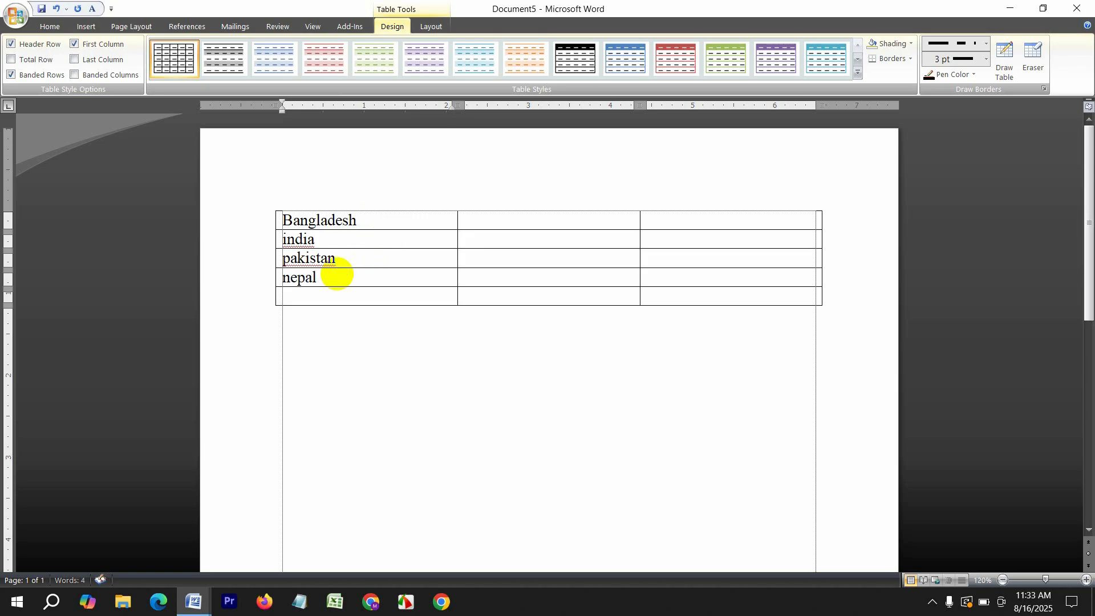
left_click(361, 298)
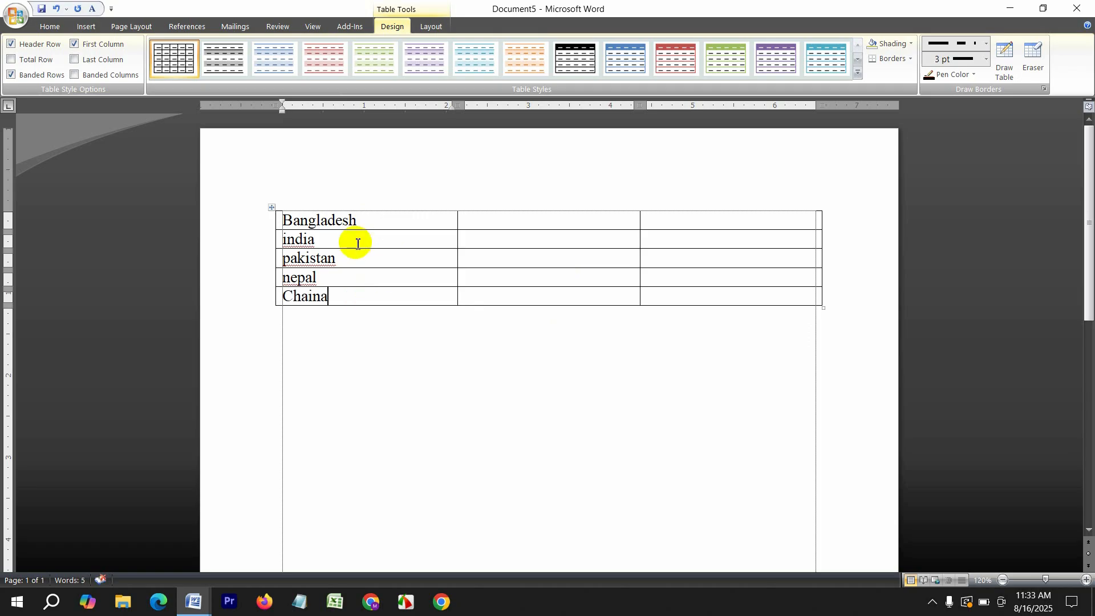
left_click_drag(365, 220, 282, 220)
key("ctrl+c")
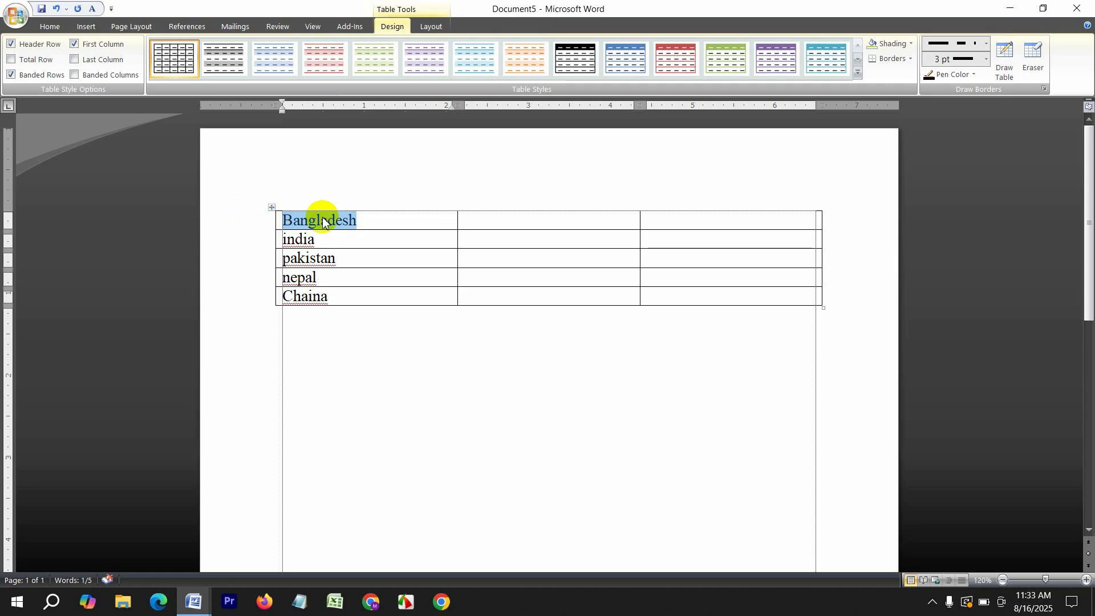
Move Bangladesh into the pakistan row's second cell
key("Delete")
left_click(547, 254)
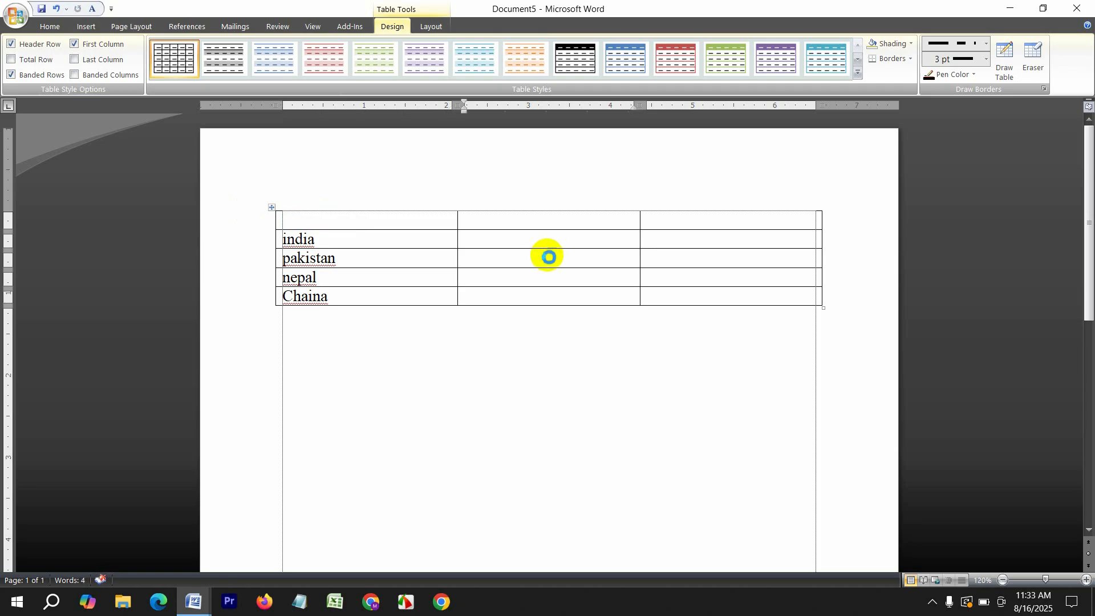
key("ctrl+v")
Copy india into the third column and Chaina into the top-middle cell
left_click_drag(323, 237, 260, 245)
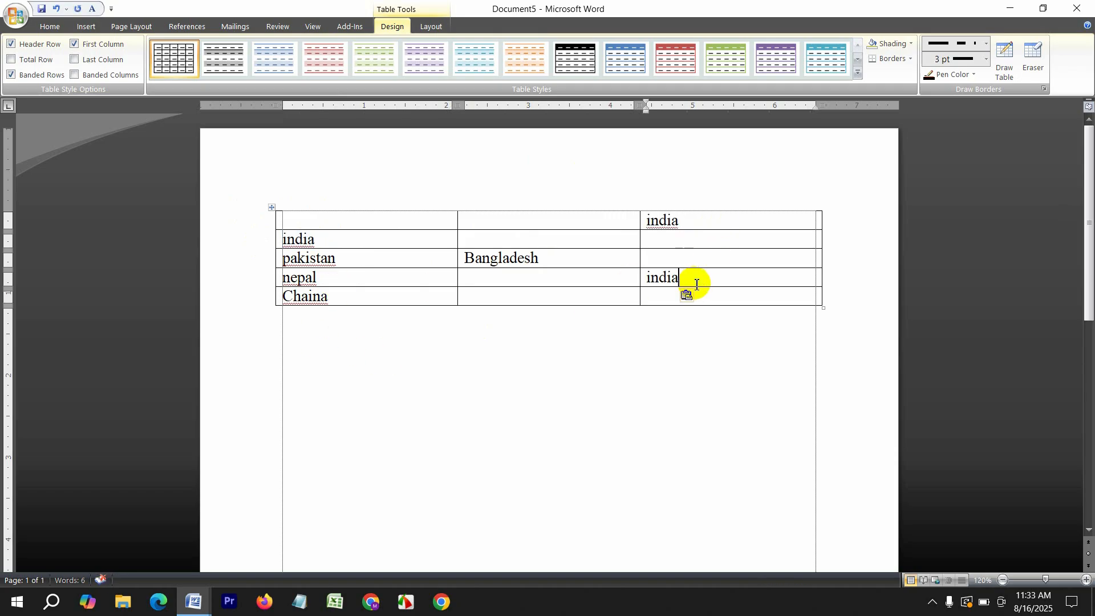
left_click_drag(318, 298, 266, 300)
key("ctrl+c")
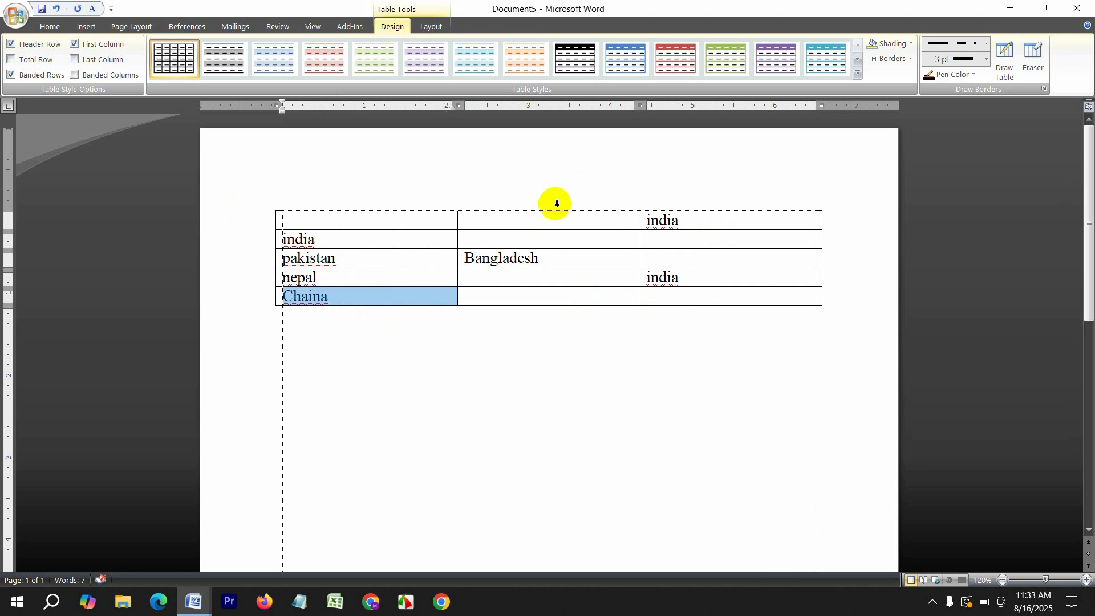
left_click(531, 221)
key("ctrl+v")
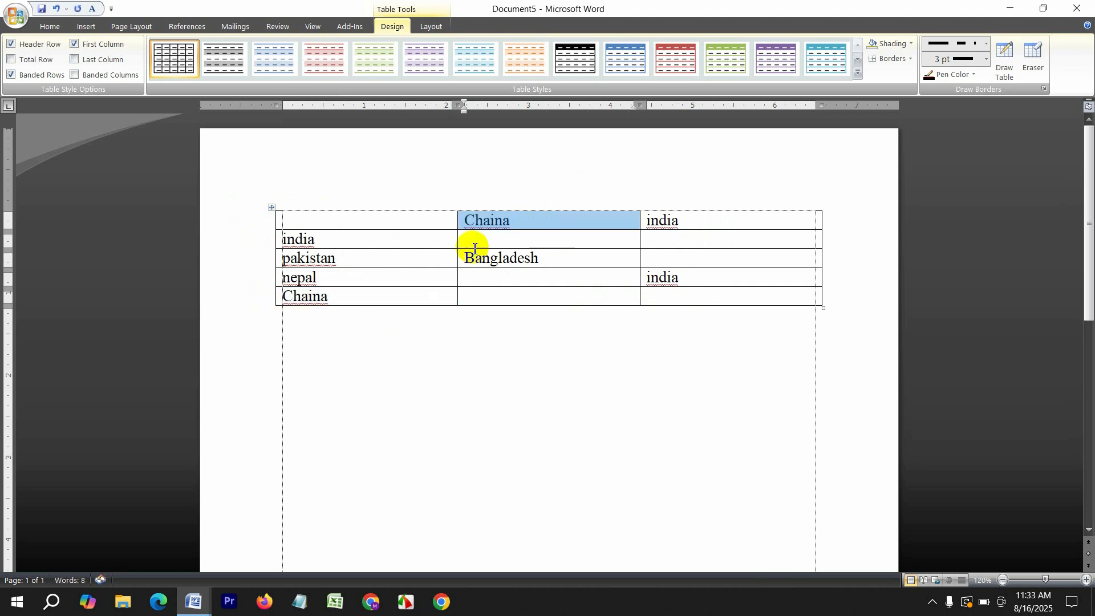
left_click(380, 223)
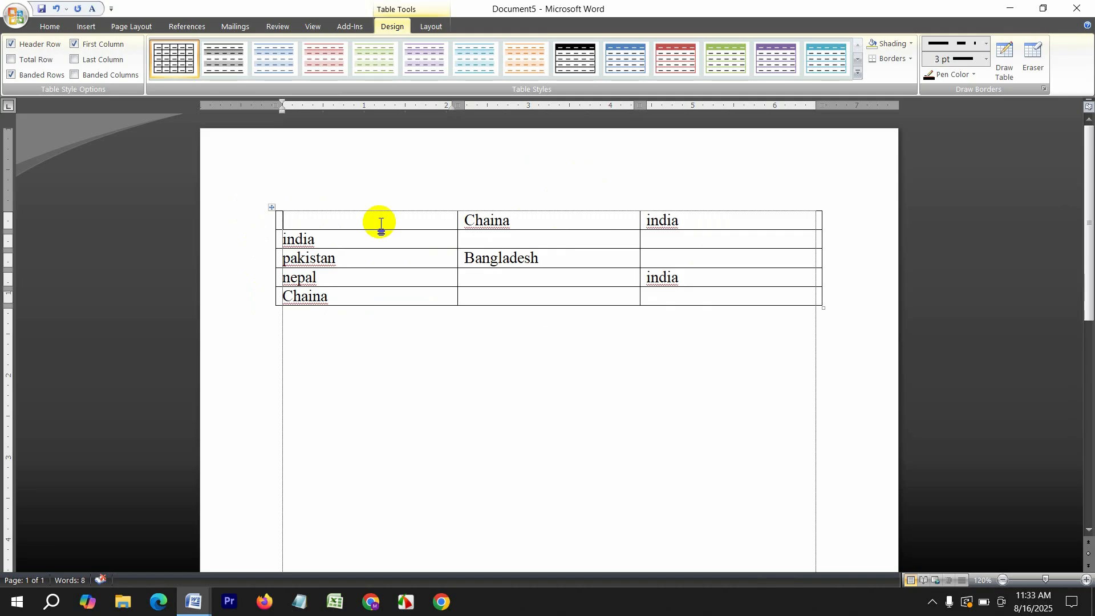
left_click_drag(349, 264, 307, 262)
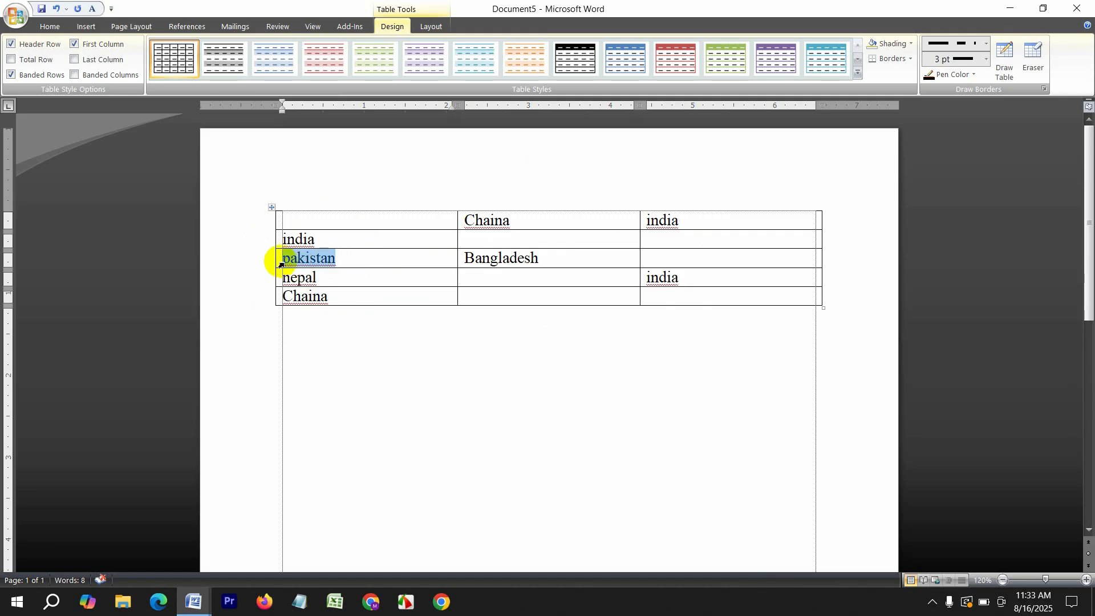
left_click(47, 27)
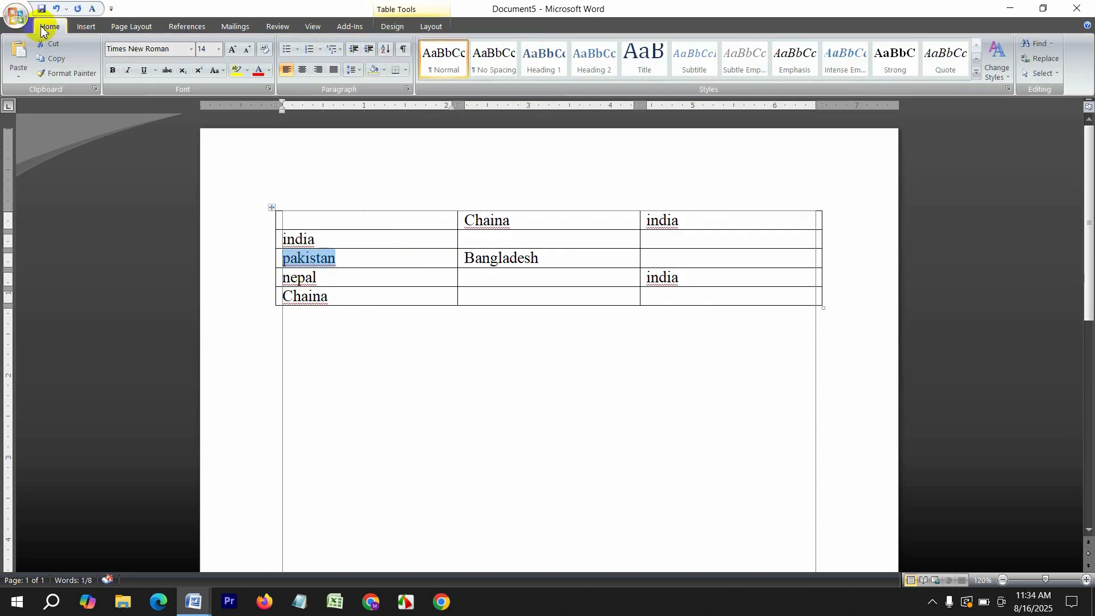
Paste pakistan beside Bangladesh and into the top-left table cell
left_click(63, 73)
left_click(656, 258)
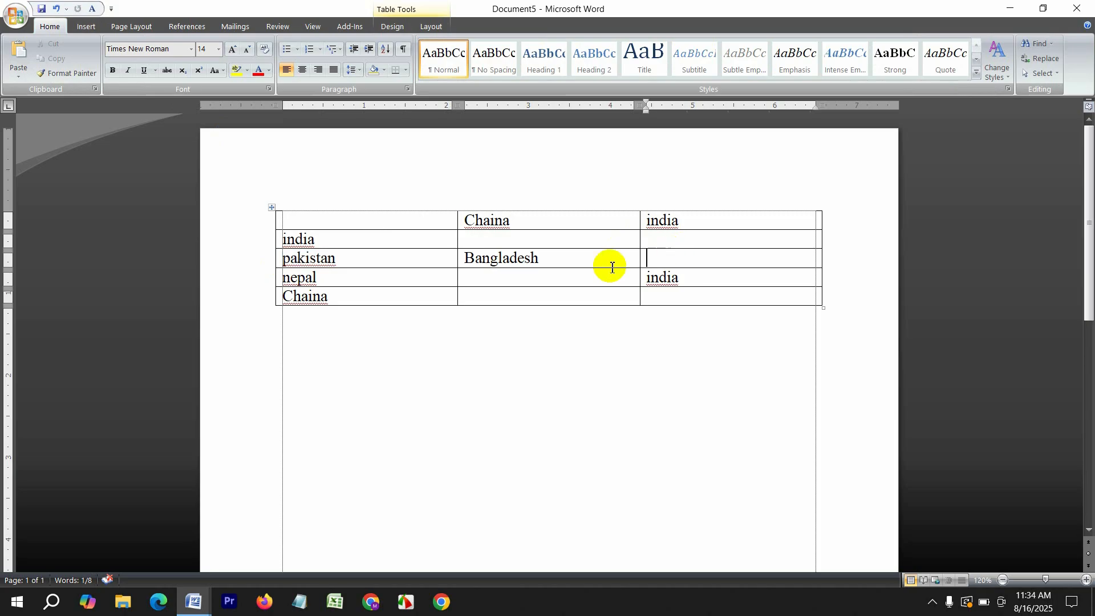
left_click(19, 56)
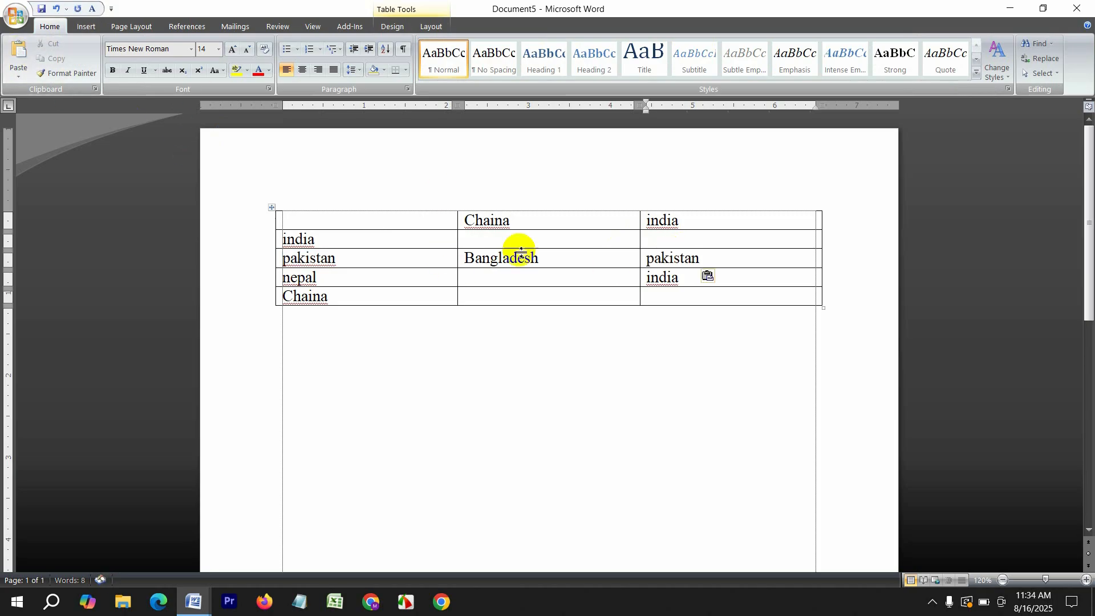
left_click_drag(703, 256, 671, 260)
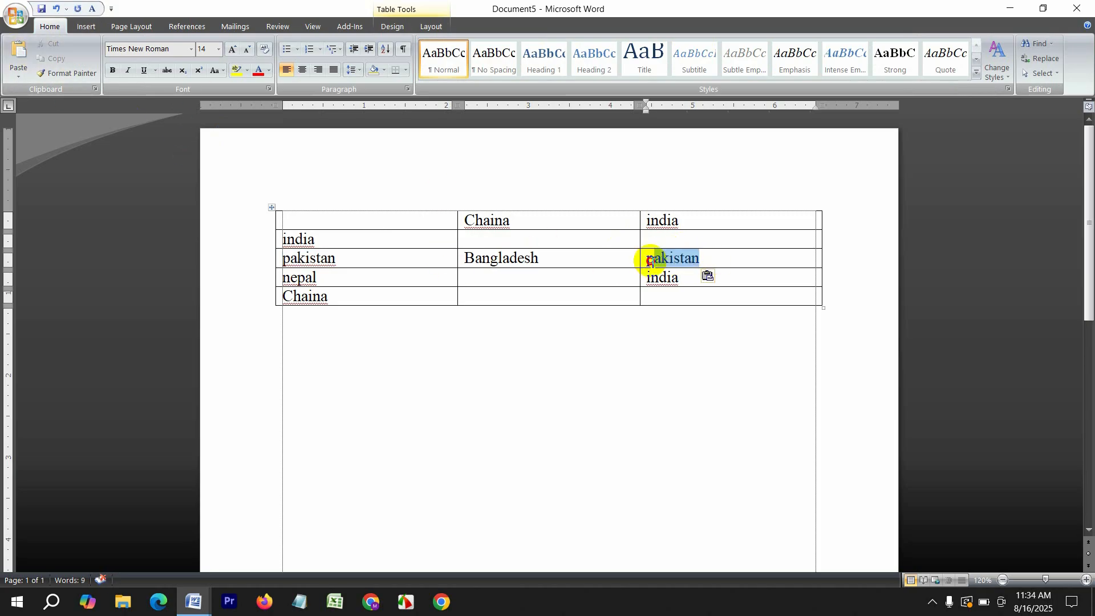
right_click(650, 266)
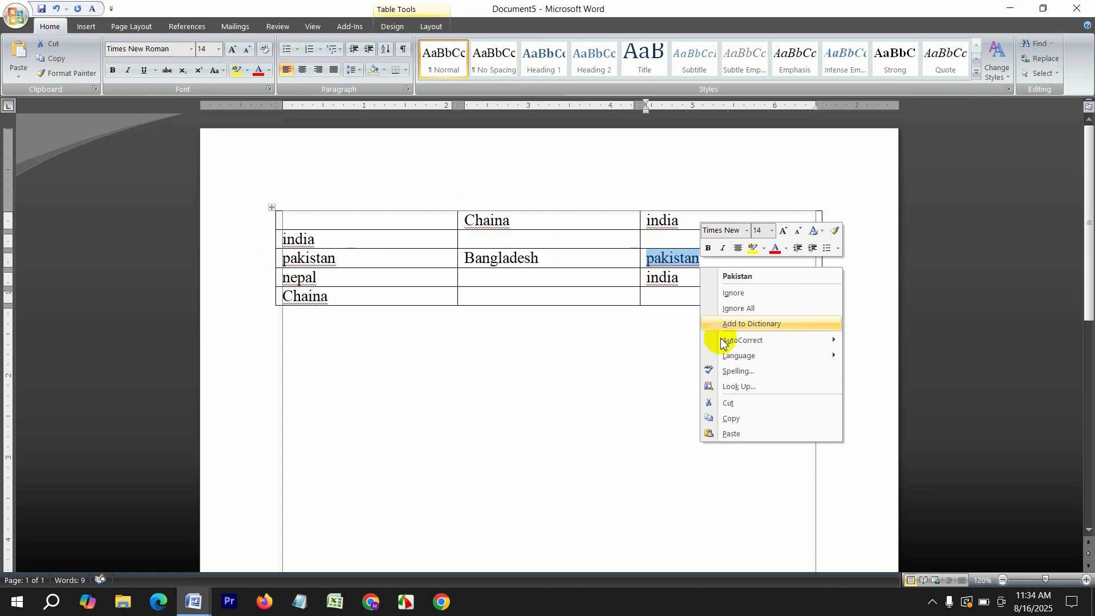
left_click(738, 418)
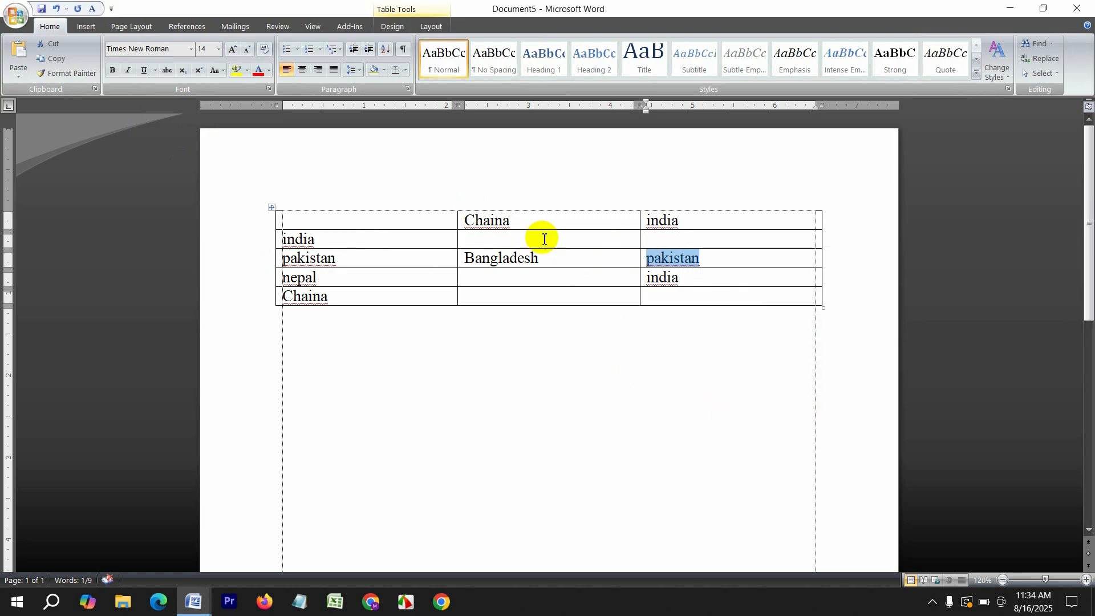
left_click(362, 220)
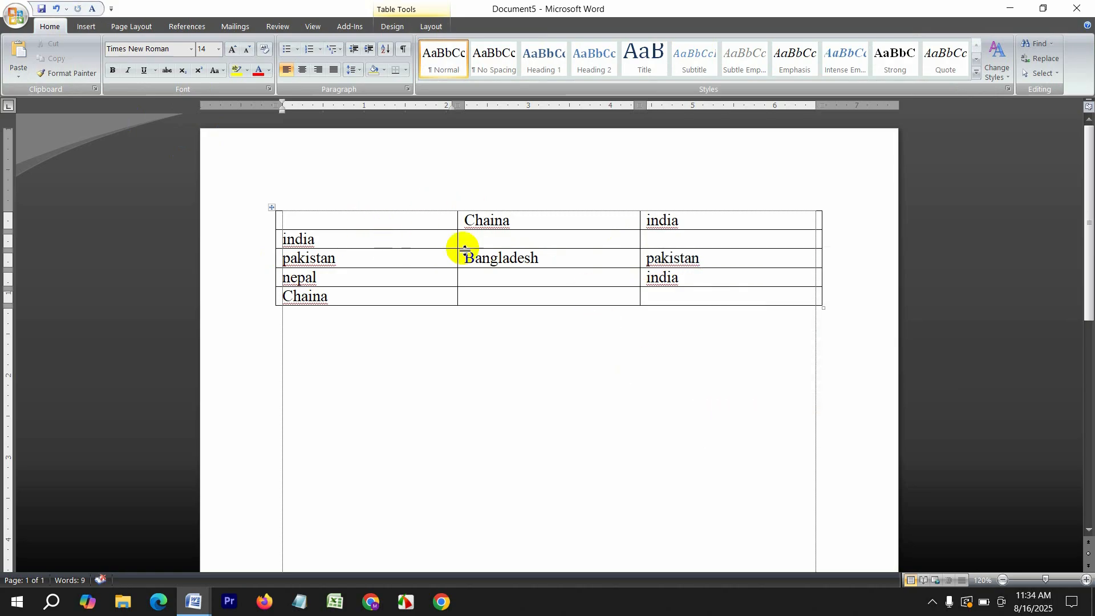
key("ctrl+v")
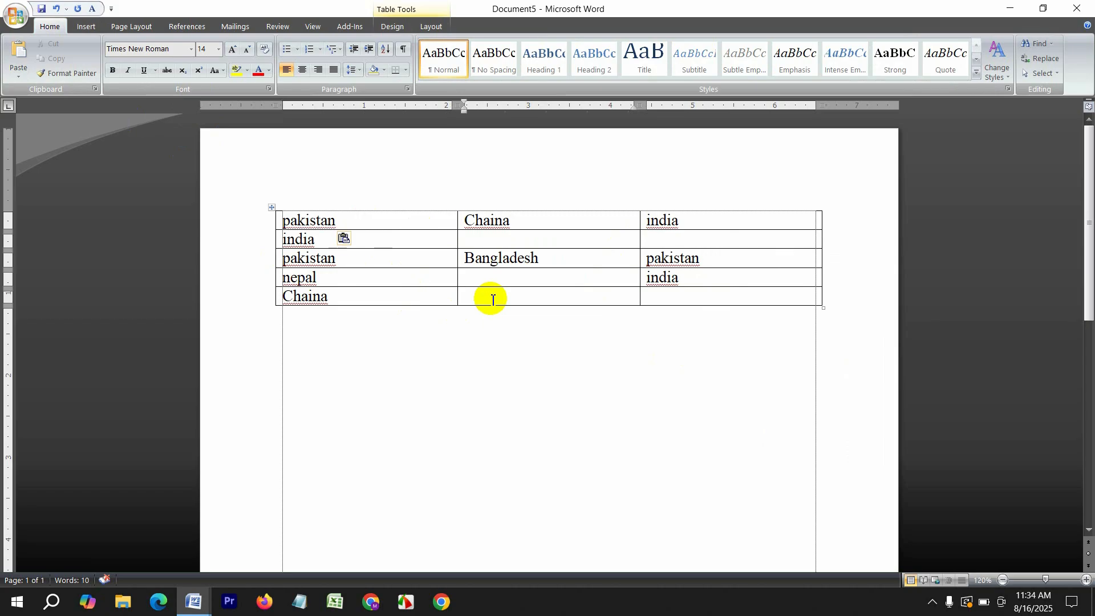
Fill the remaining empty cells with pakistan, then select all and delete everything
left_click(492, 300)
key("ctrl+v")
left_click(496, 276)
key("ctrl+v")
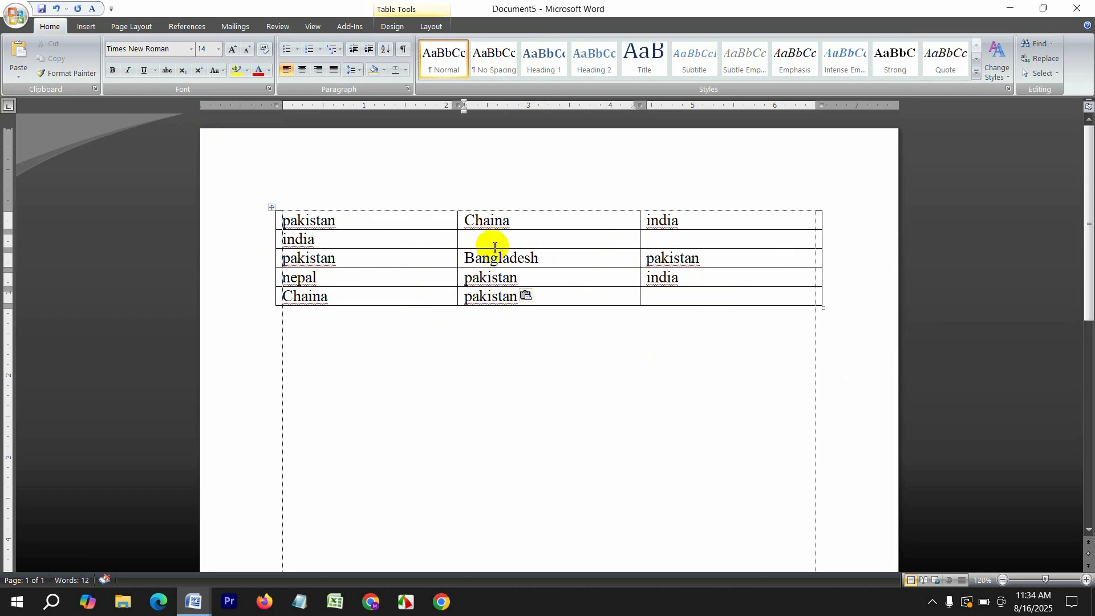
left_click(495, 246)
key("ctrl+v")
left_click(718, 246)
key("ctrl+v")
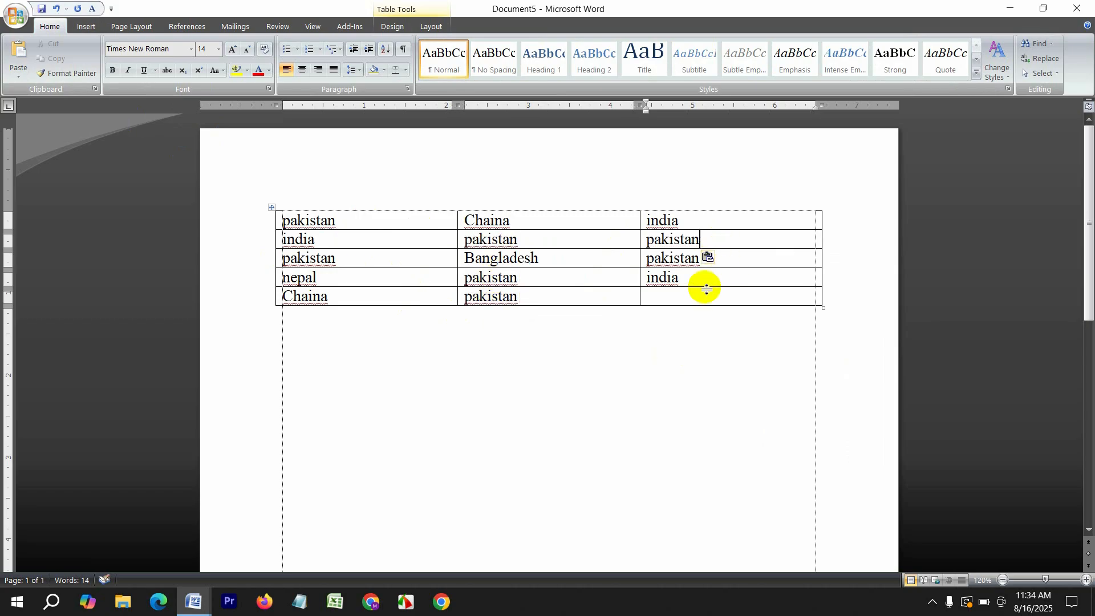
key("ctrl+v")
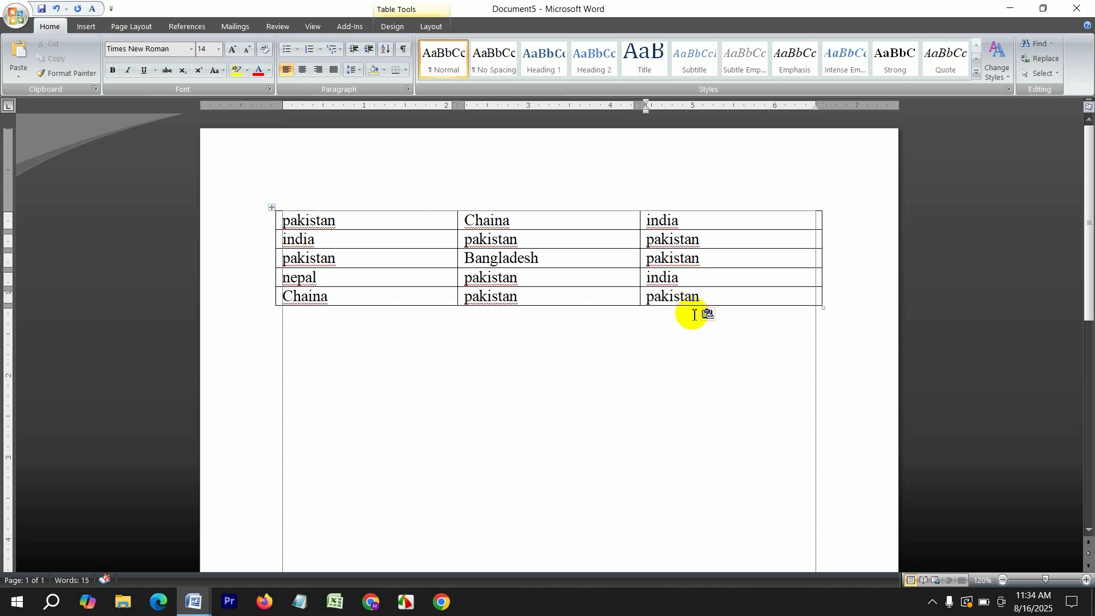
key("ctrl+a")
key("Delete")
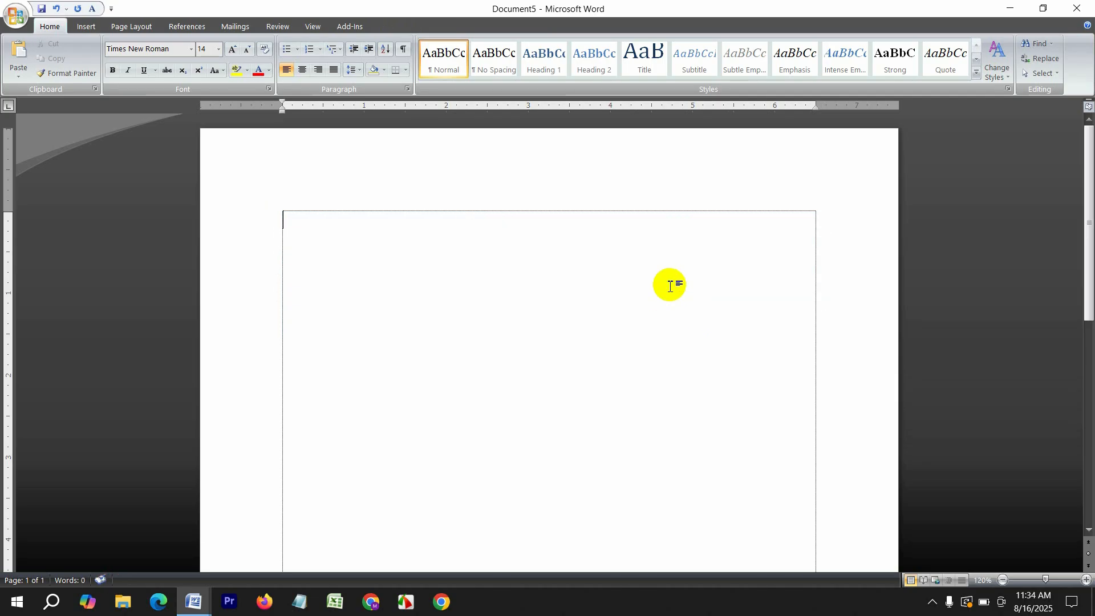
Close Document5, Document4, Document3, Document1, Rescue.asd.docx and 99.docx without saving
left_click(1077, 8)
left_click(551, 337)
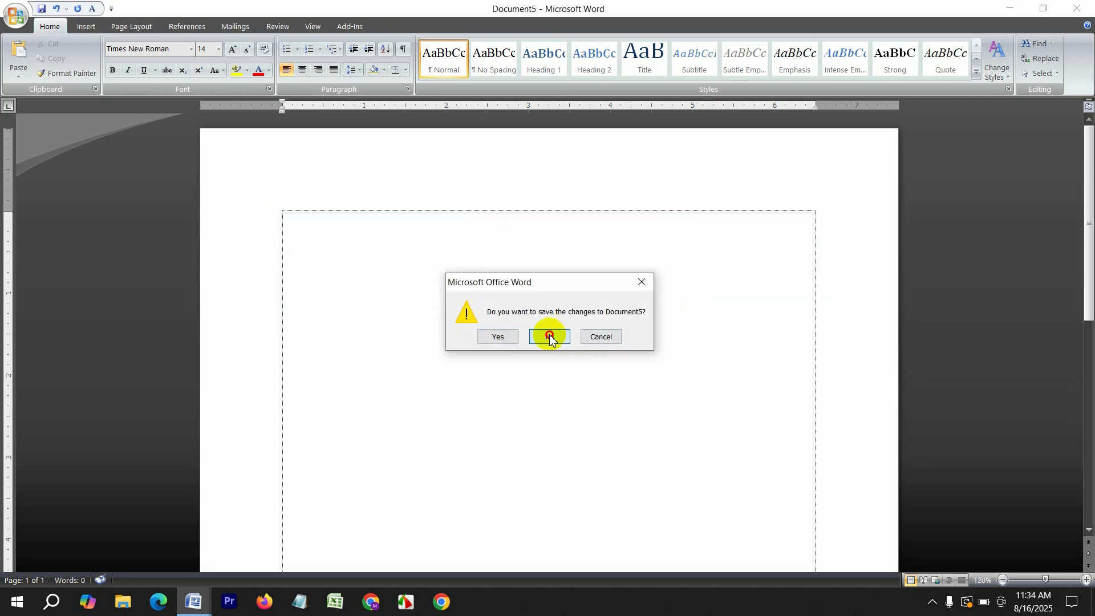
left_click(1077, 8)
left_click(549, 336)
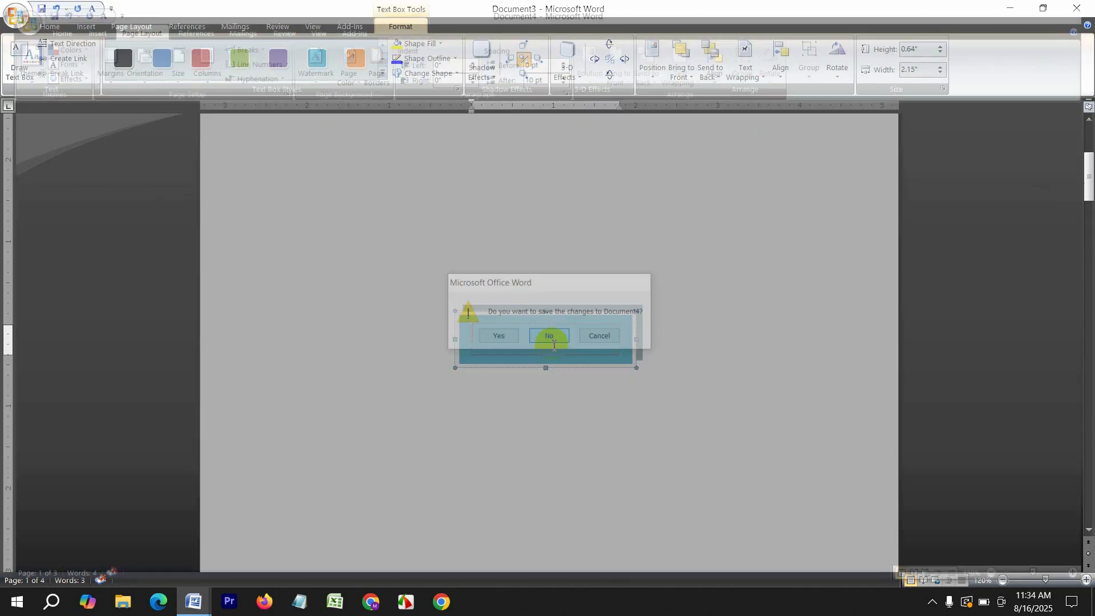
left_click(1076, 8)
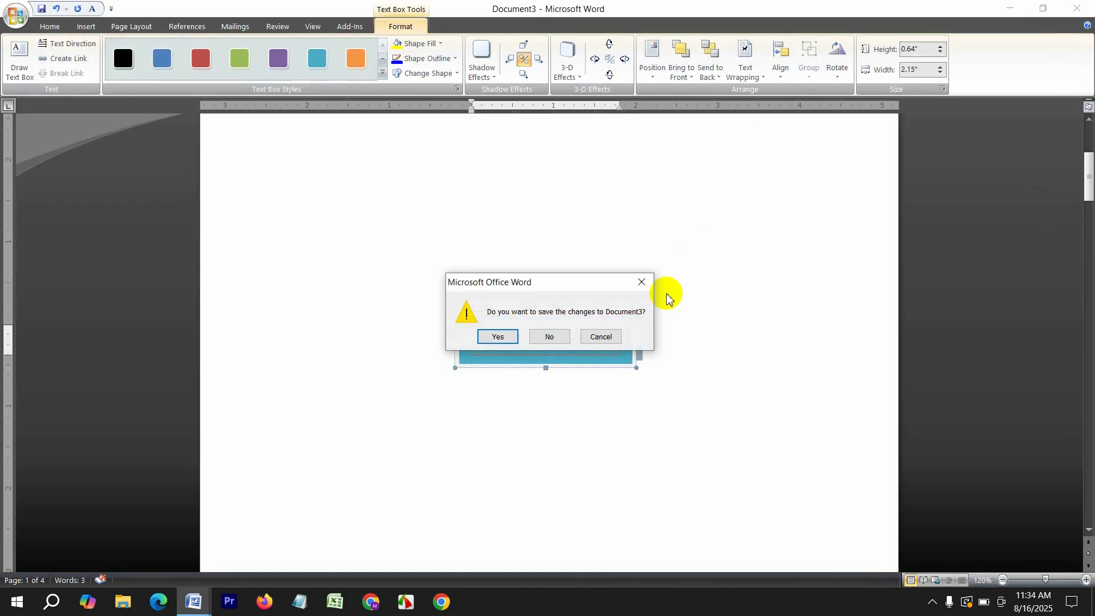
left_click(550, 337)
left_click(1077, 8)
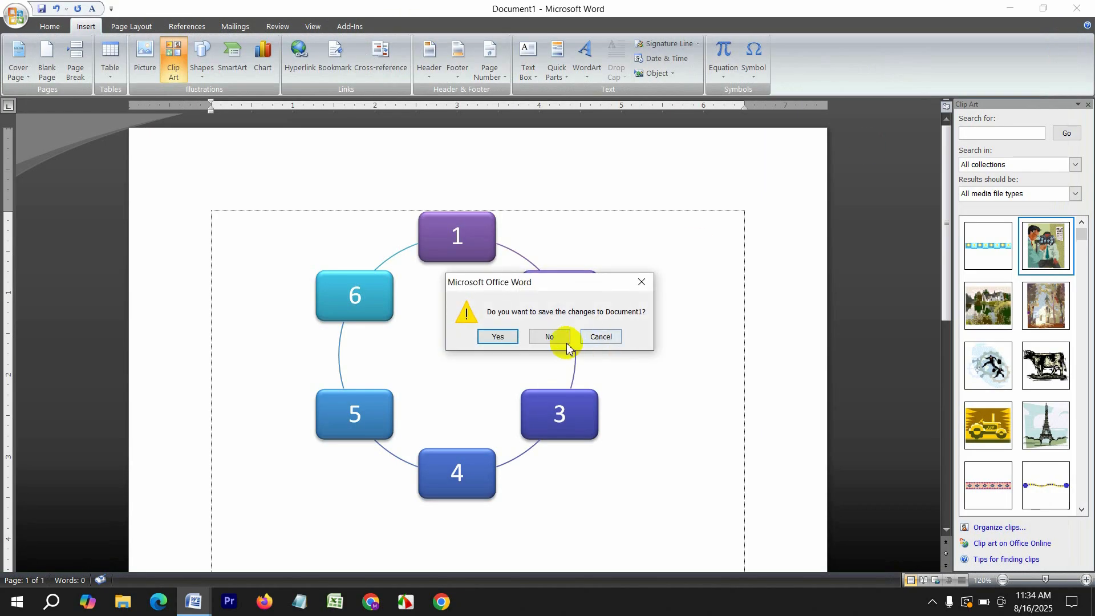
left_click(542, 336)
left_click(1076, 8)
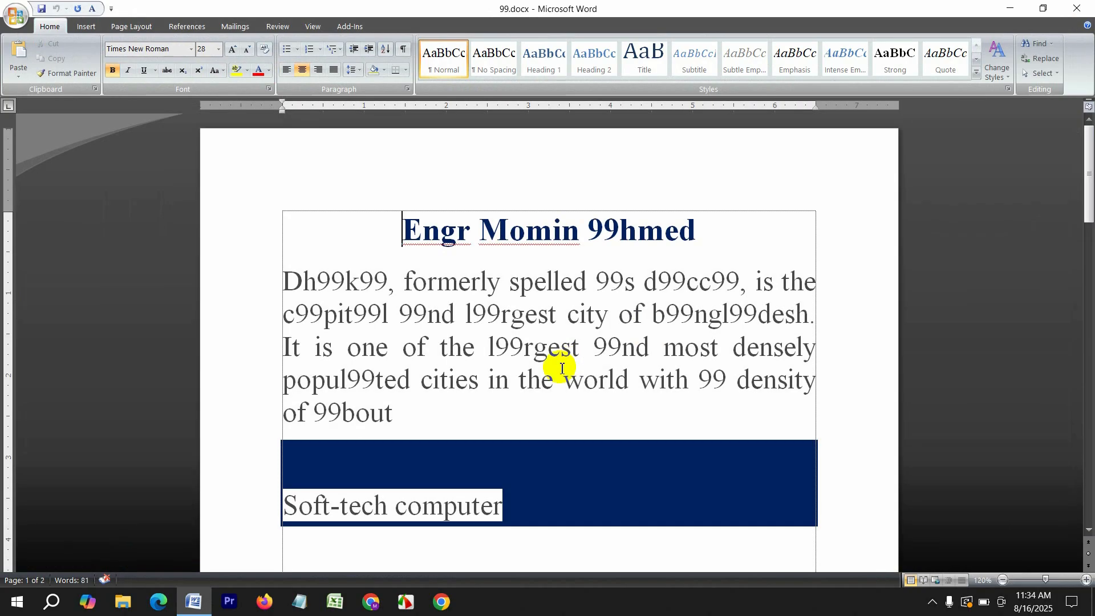
left_click(1077, 8)
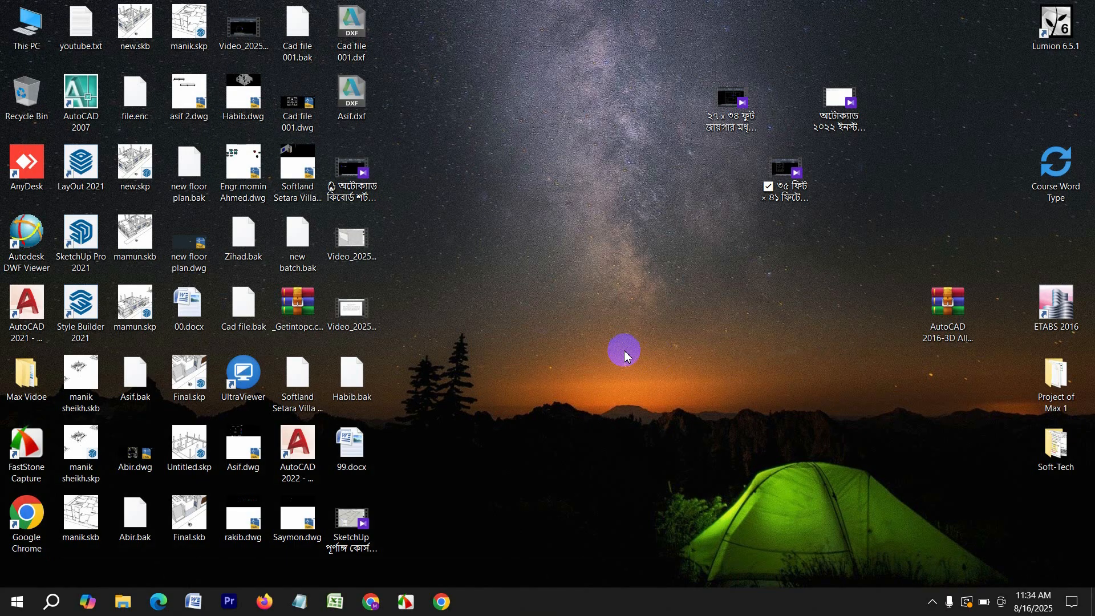
Launch Word 2007 from the Microsoft Office folder in the Start app list
left_click(3, 607)
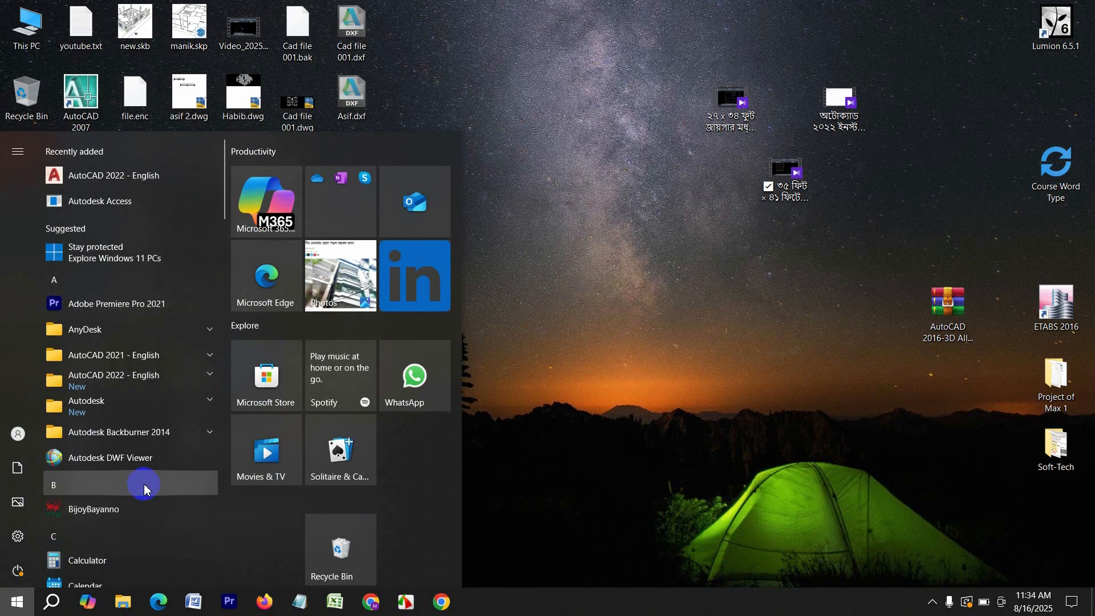
mouse_move(21, 566)
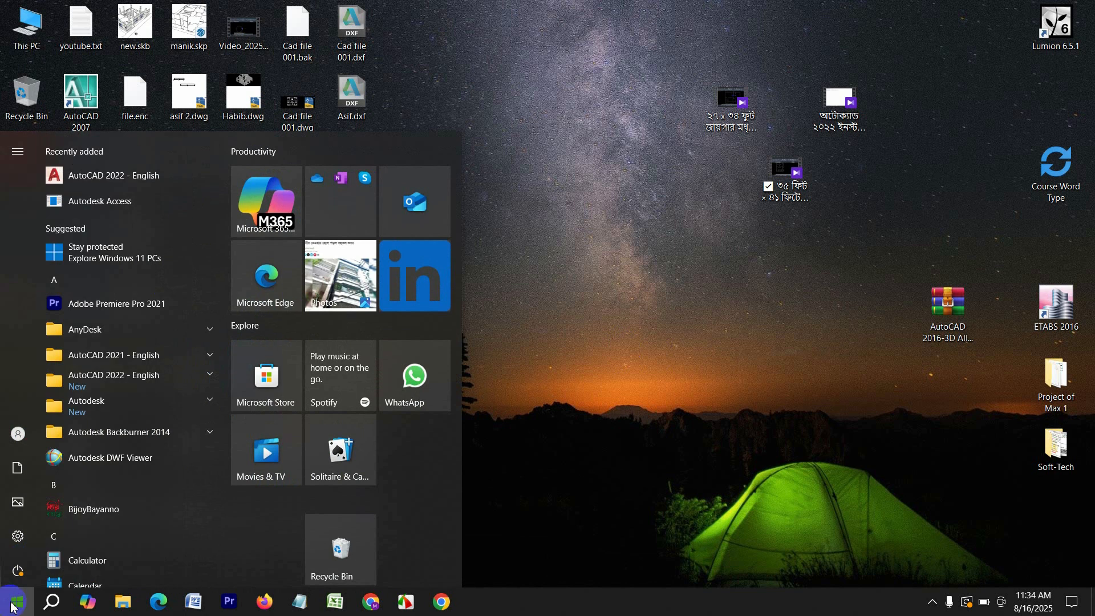
left_click(747, 432)
left_click(2, 610)
scroll(80, 447, "down", 15)
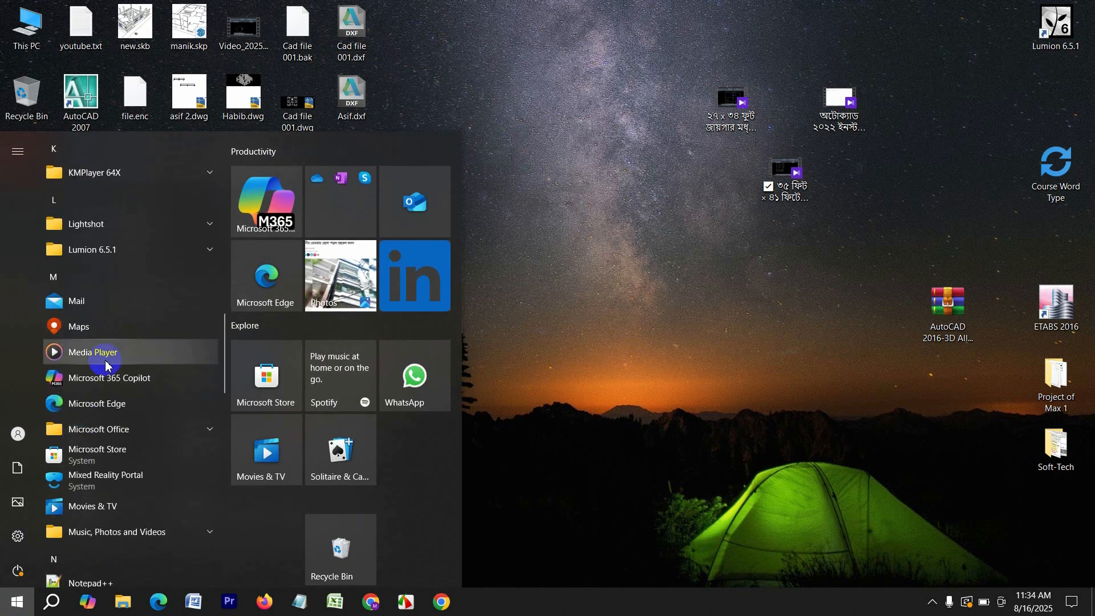
left_click(122, 428)
scroll(121, 440, "down", 5)
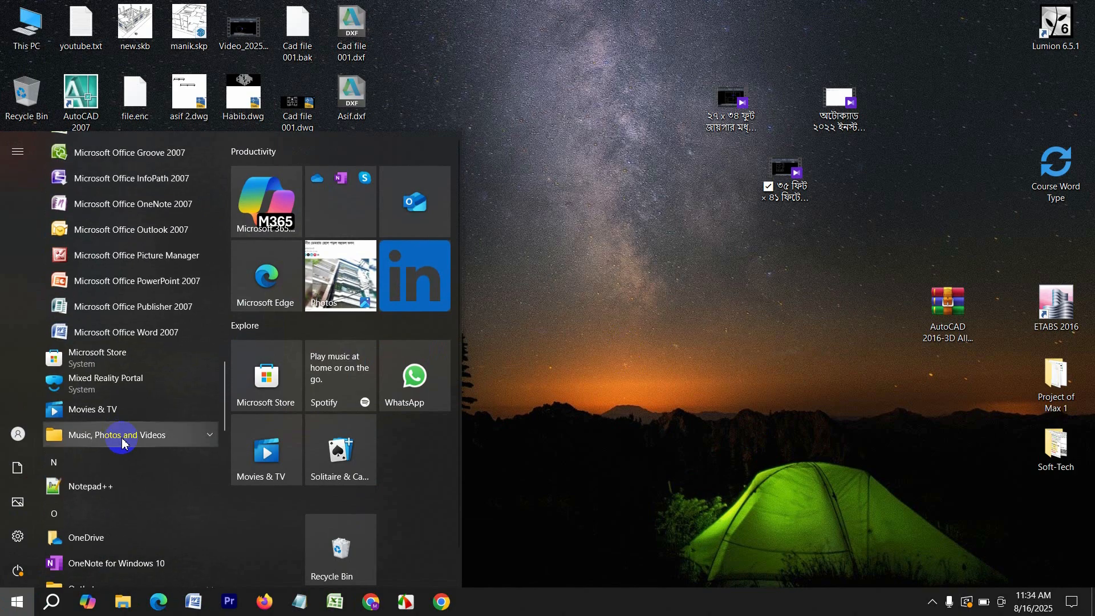
left_click(150, 329)
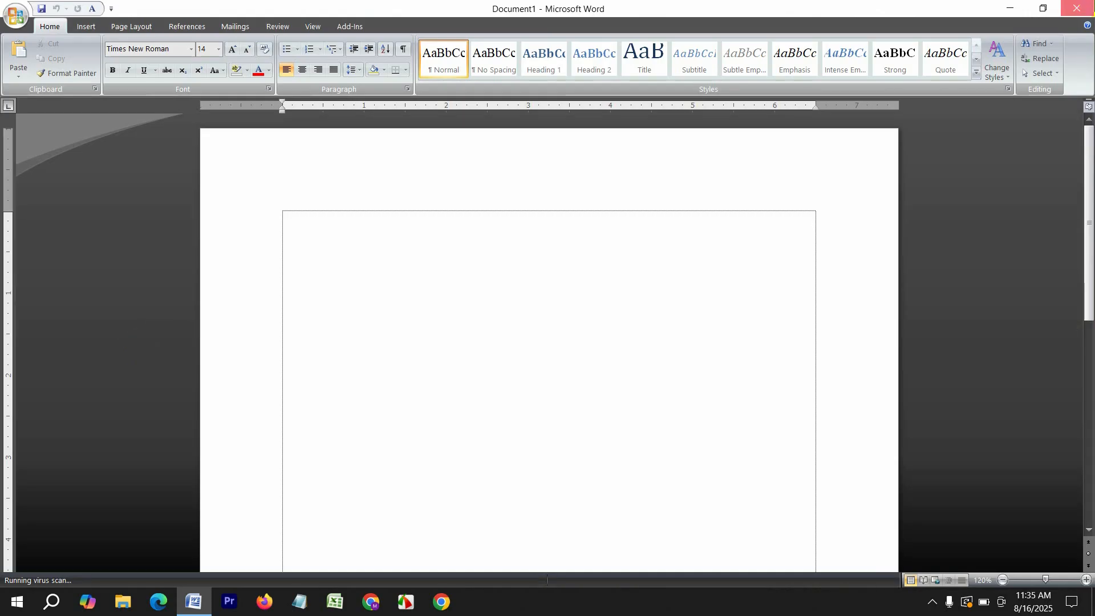
Minimise Word, relaunch it by searching 'mic', then close it
left_click(191, 600)
left_click(50, 603)
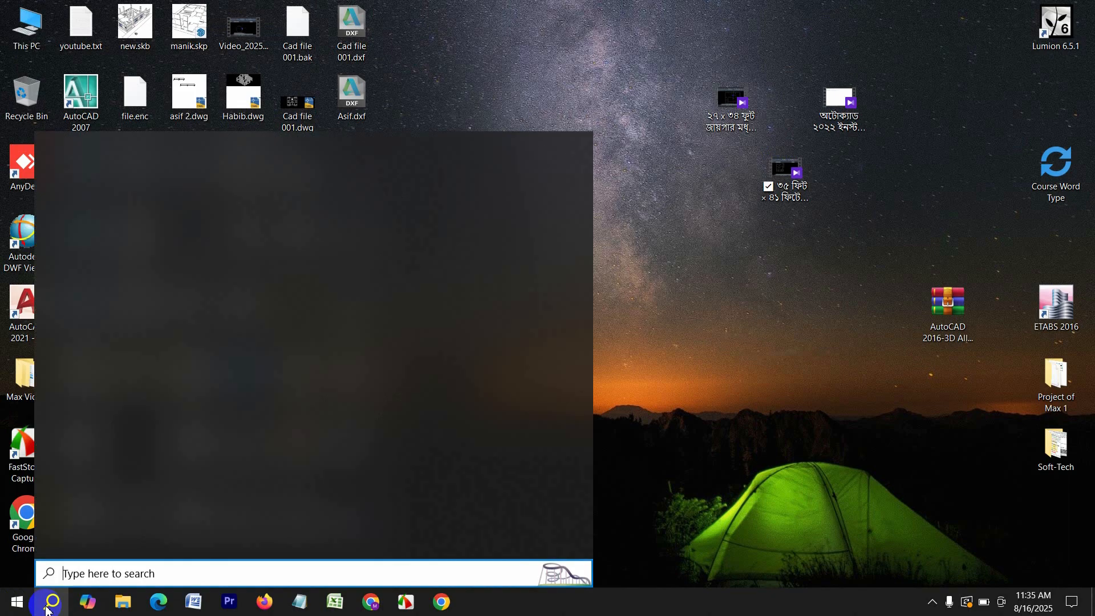
type("mic")
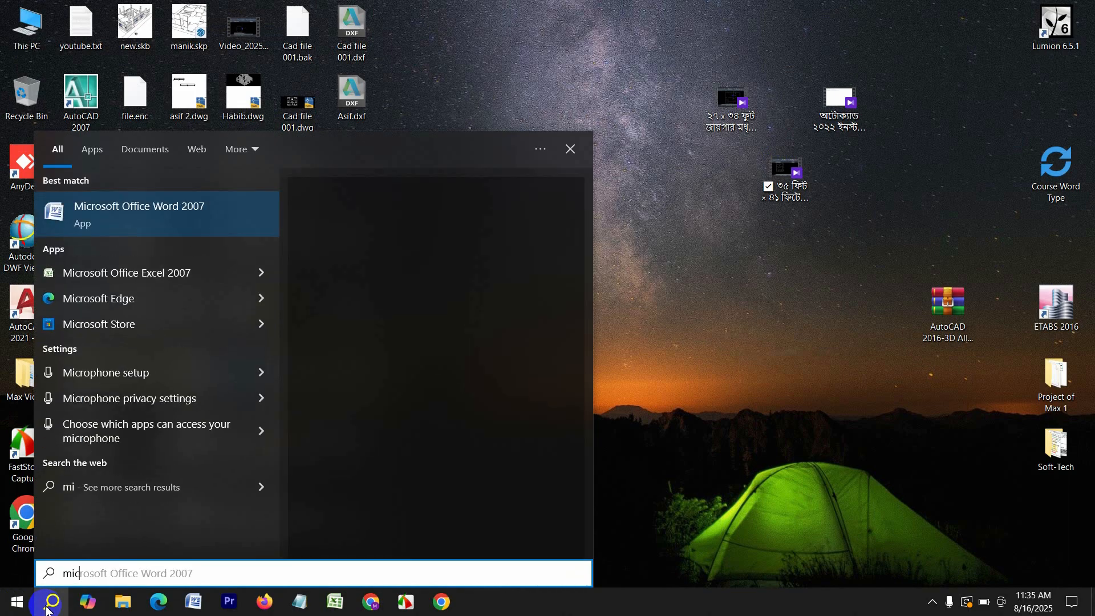
left_click(133, 223)
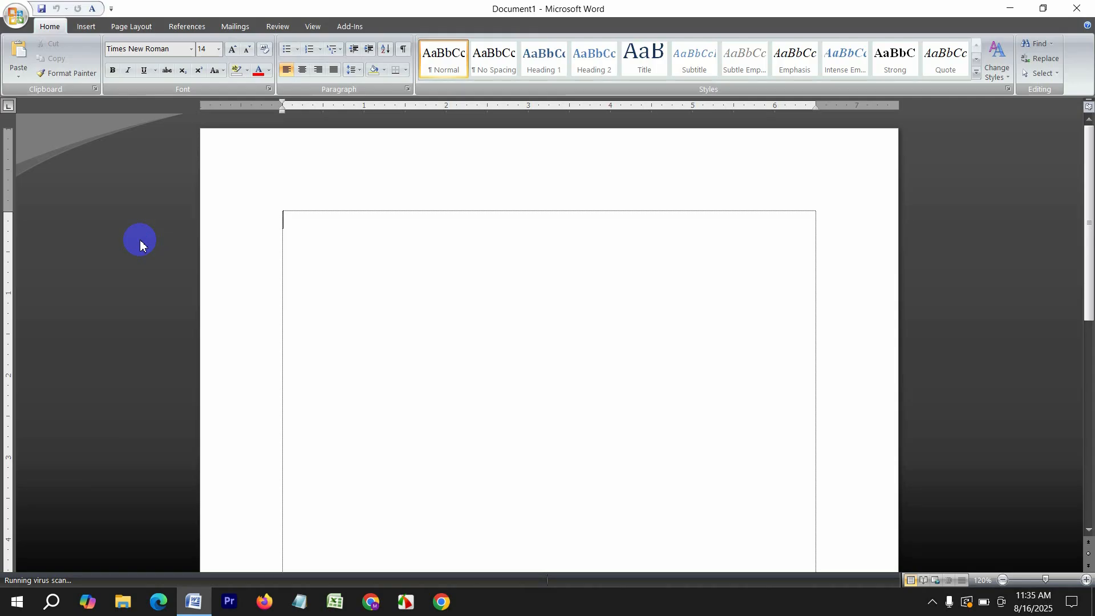
left_click(1077, 8)
Create a new Word document named joy on the desktop and open joy.docx in Word
right_click(516, 222)
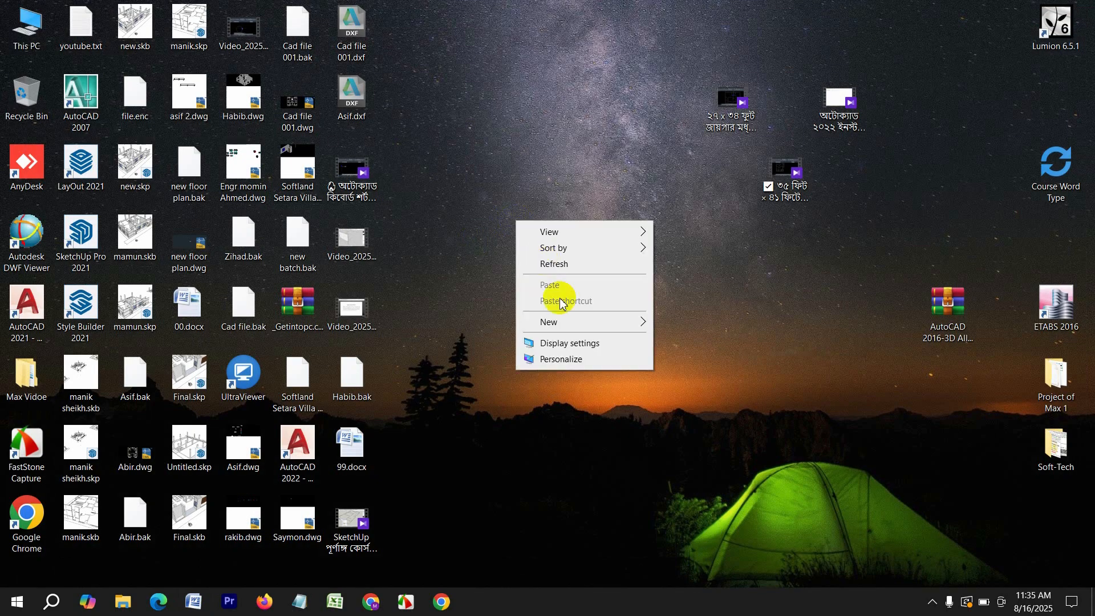
mouse_move(598, 331)
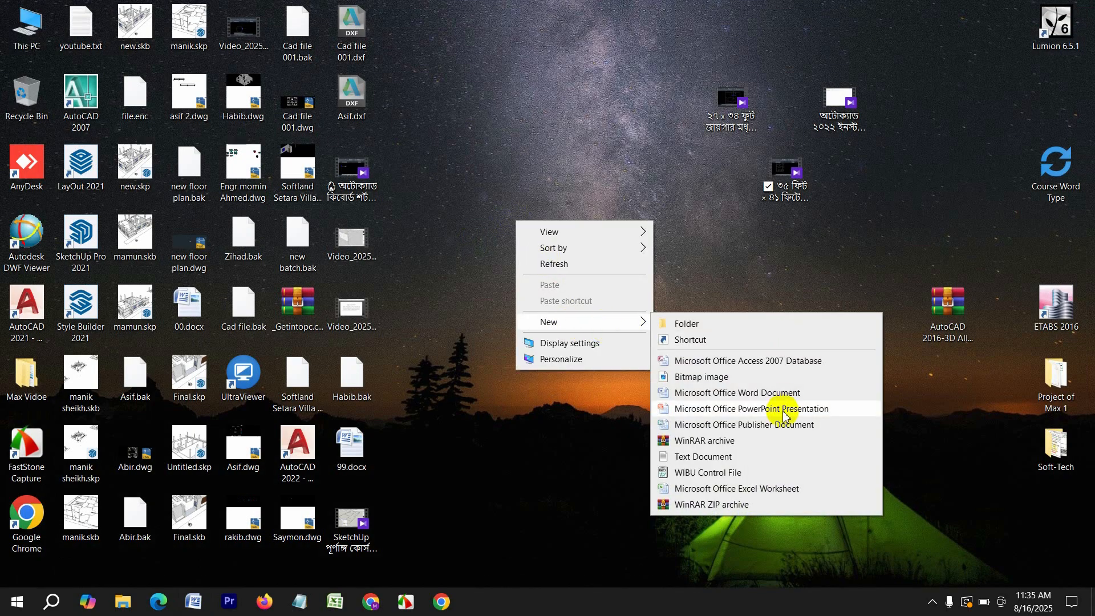
left_click(781, 394)
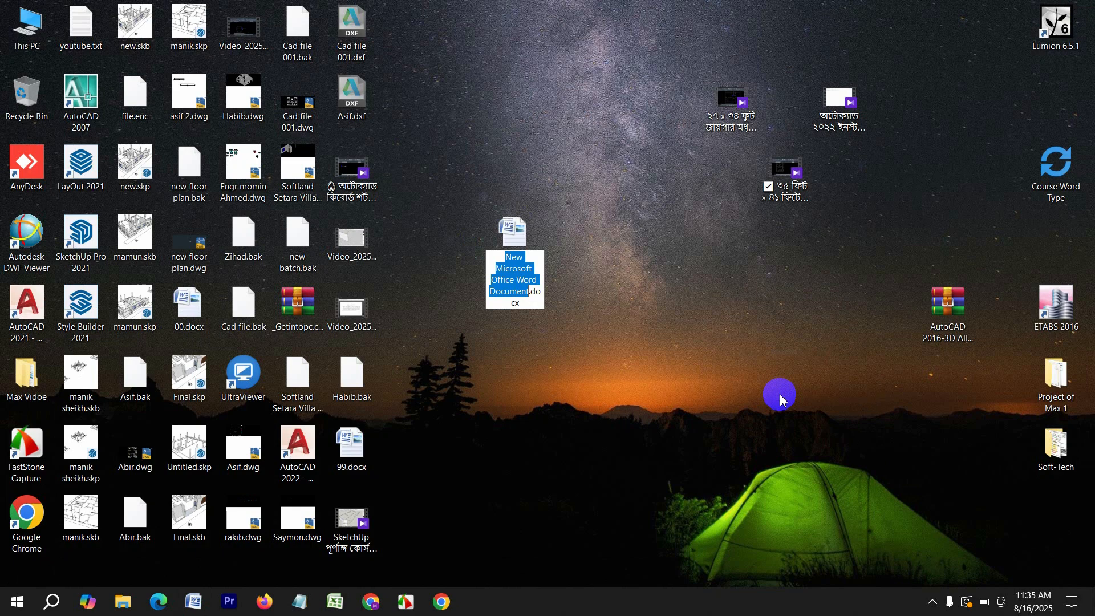
type("joy")
key("Return")
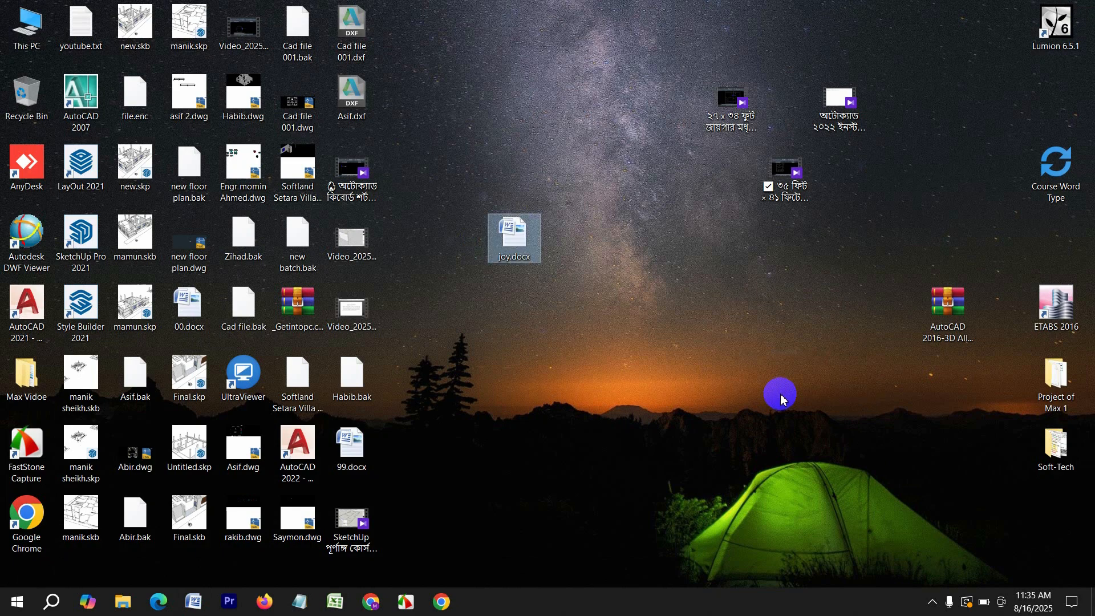
double_click(501, 242)
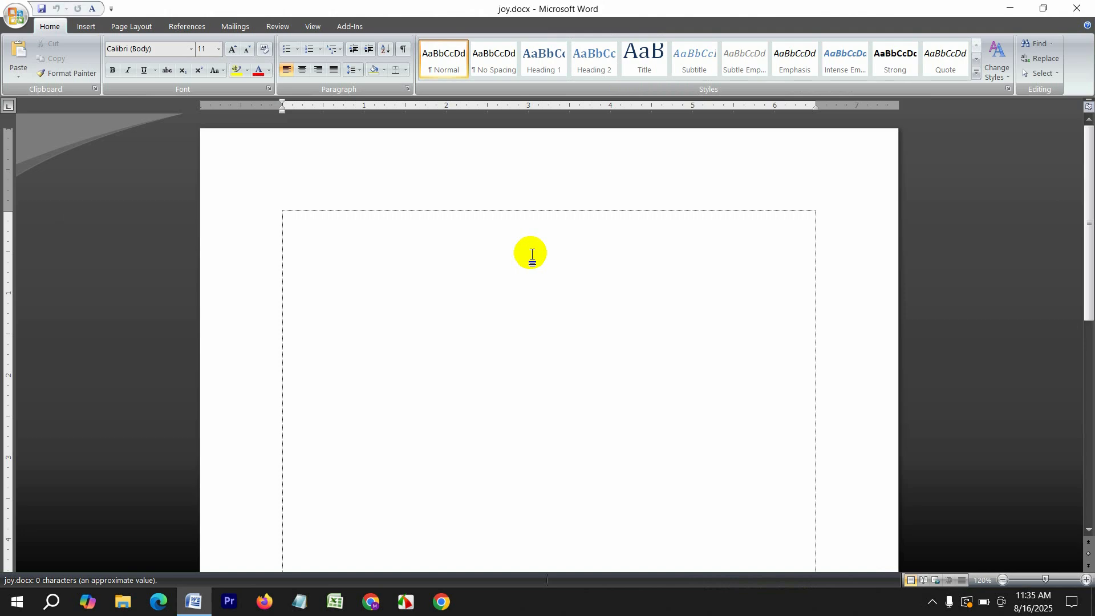
Zoom the blank page to 200% from the View tab's Zoom dialog
left_click(314, 26)
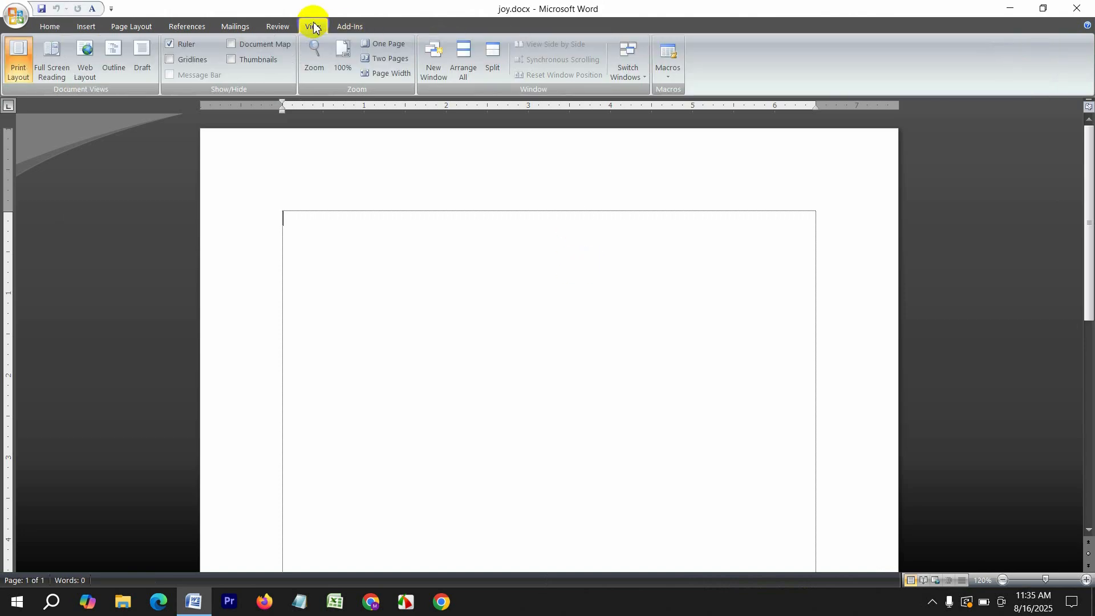
left_click(315, 62)
left_click(432, 208)
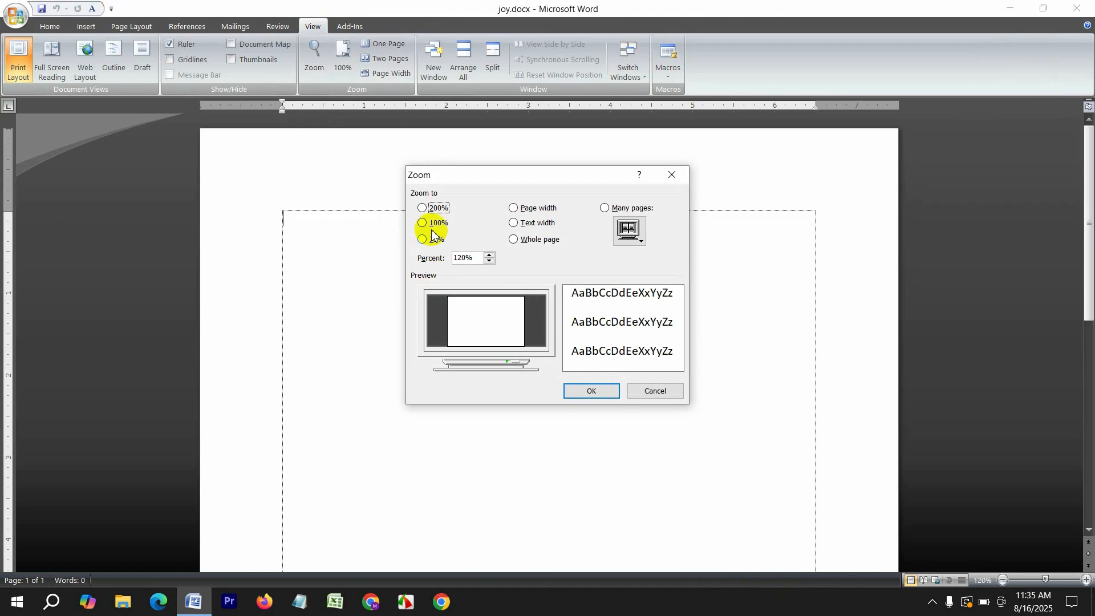
left_click(592, 391)
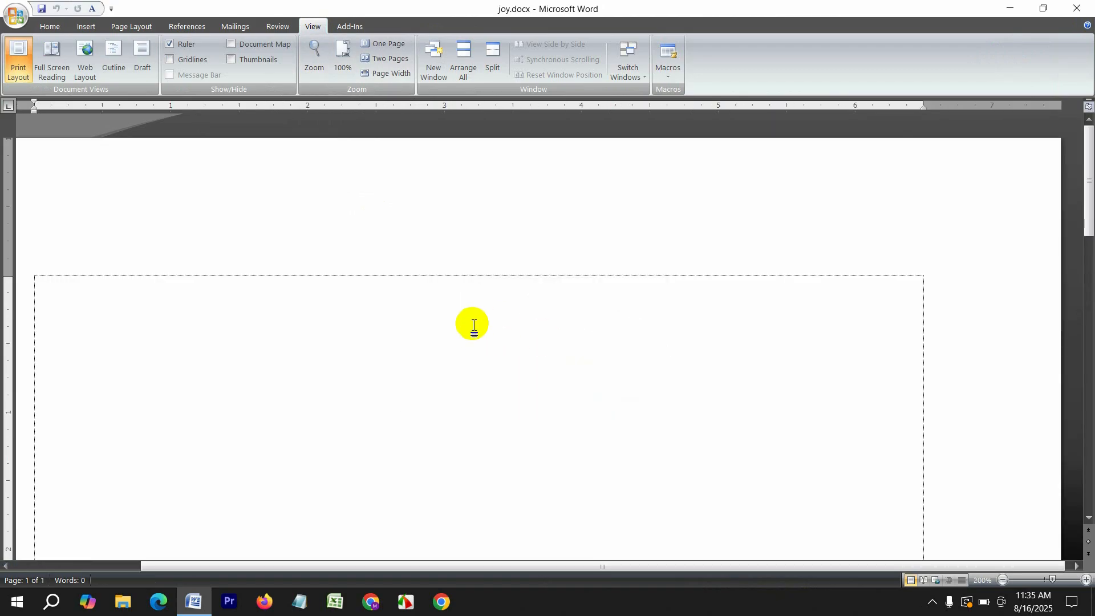
Zoom back out, then set the page zoom to 70%
scroll(474, 326, "down", 17)
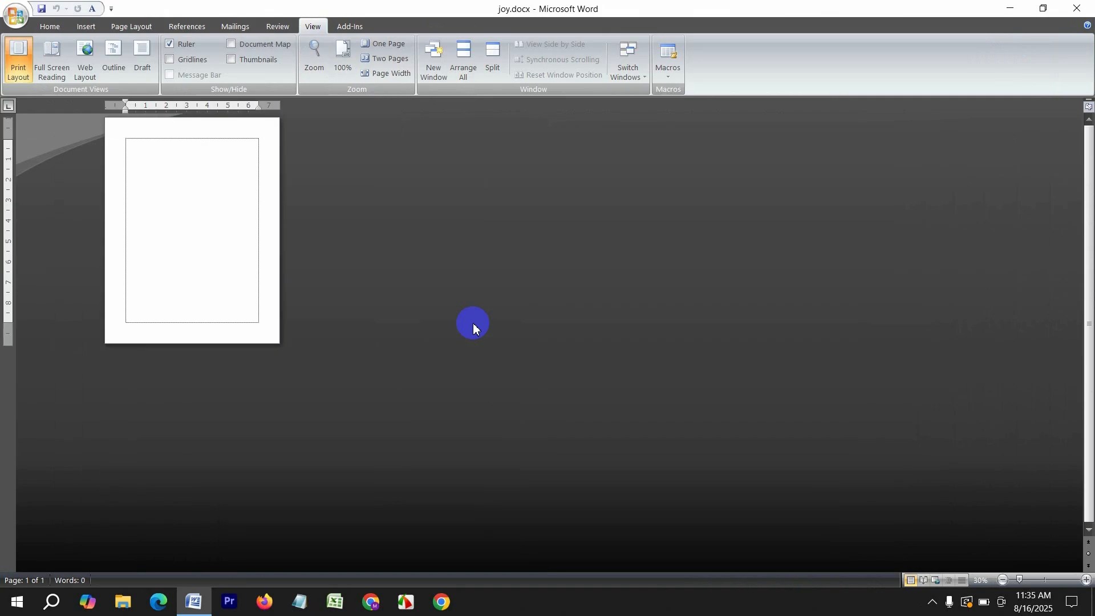
scroll(473, 326, "up", 5)
scroll(474, 324, "down", 2)
scroll(473, 324, "up", 1)
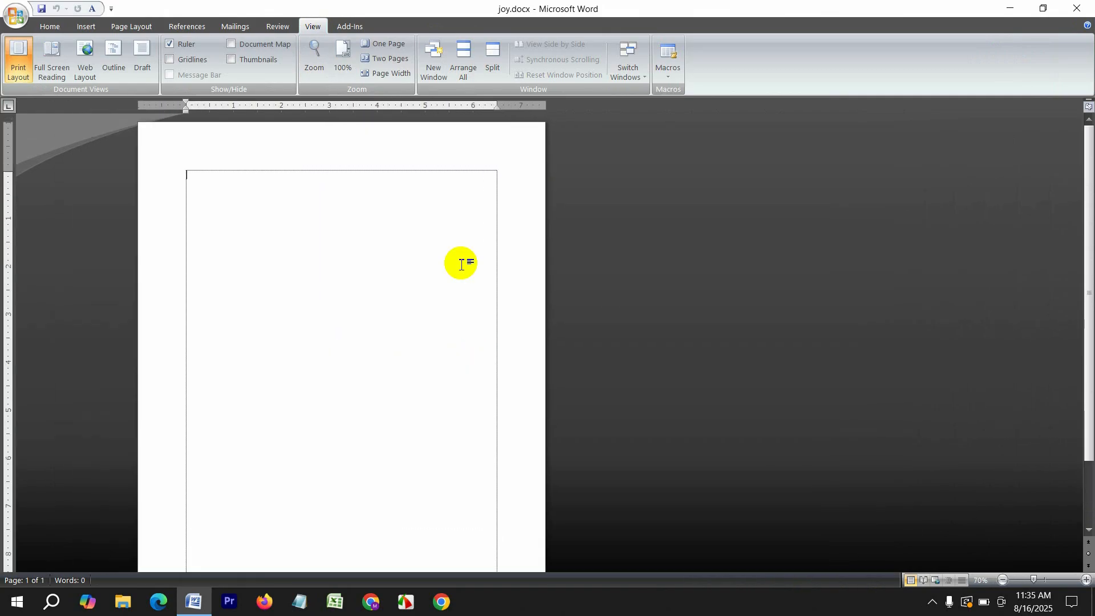
left_click(315, 63)
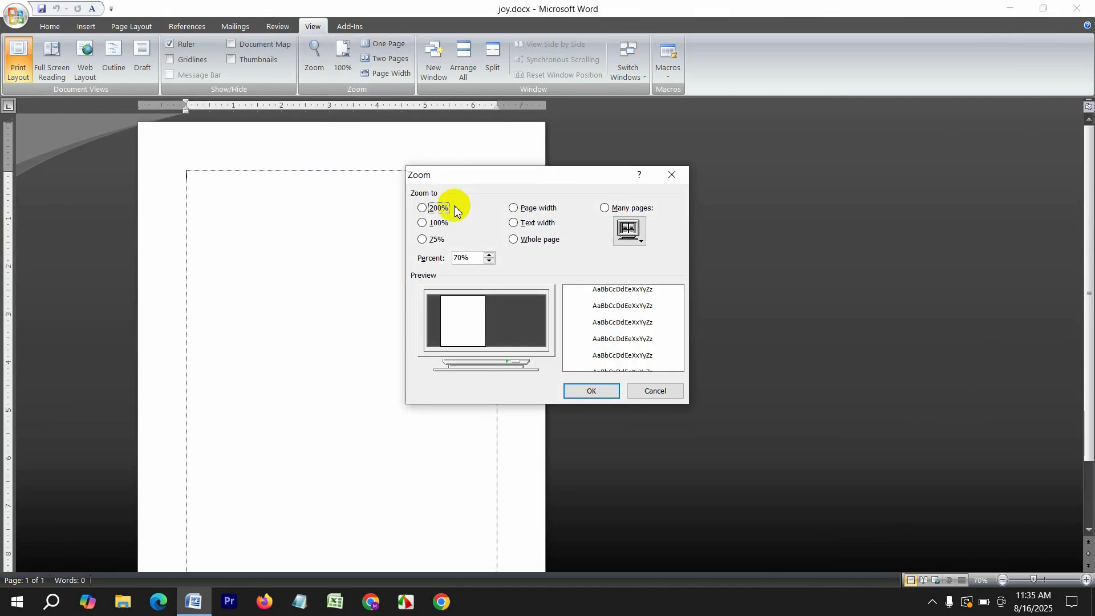
left_click(487, 254)
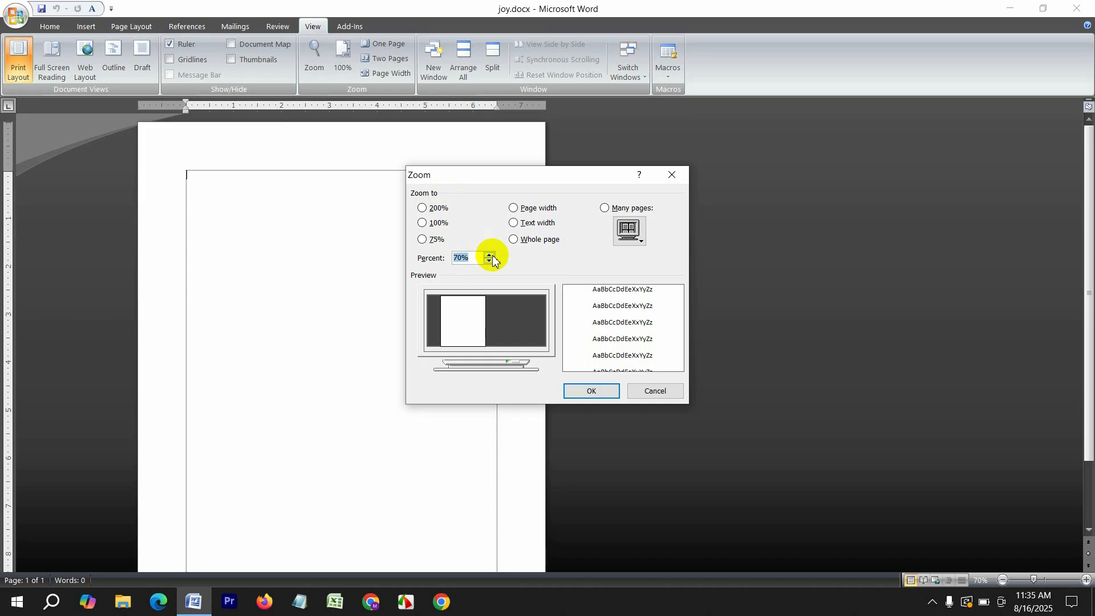
left_click(598, 395)
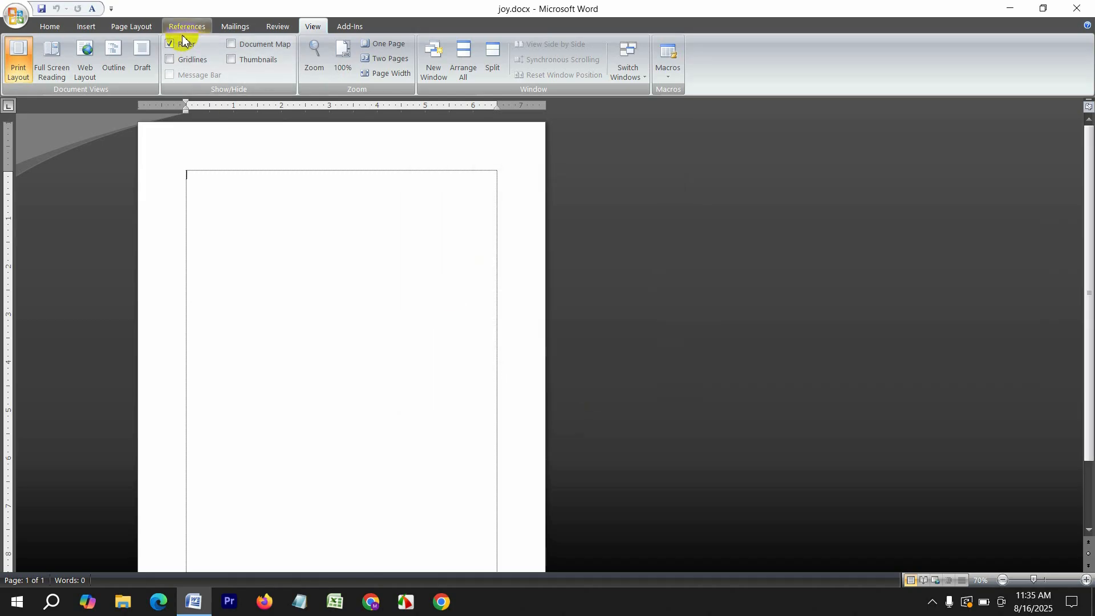
Hide and re-show the ruler, then enlarge the page to 130%
left_click(177, 49)
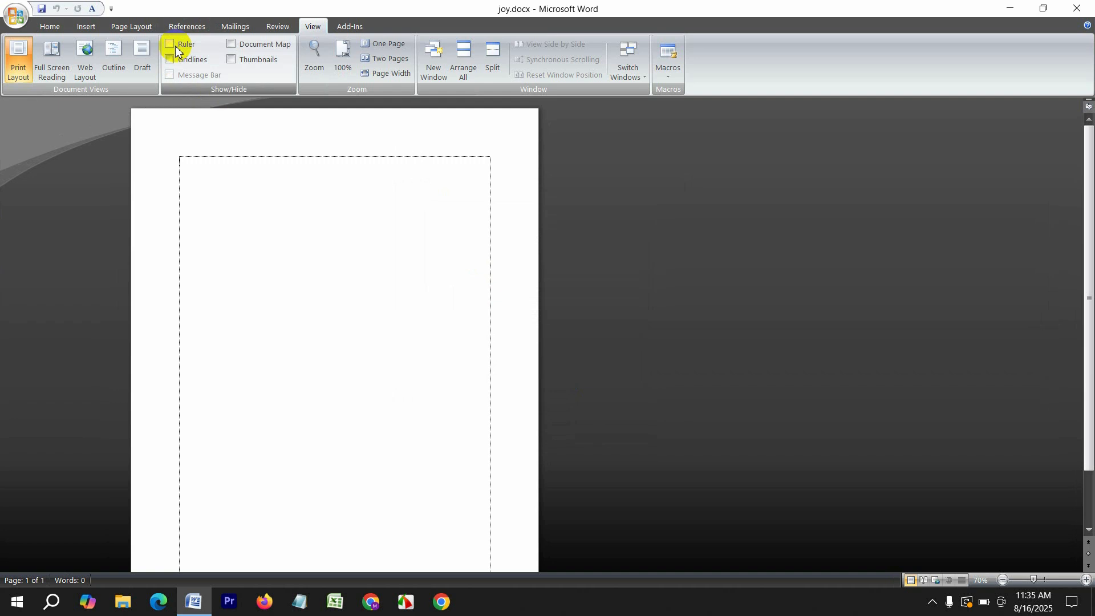
left_click(176, 49)
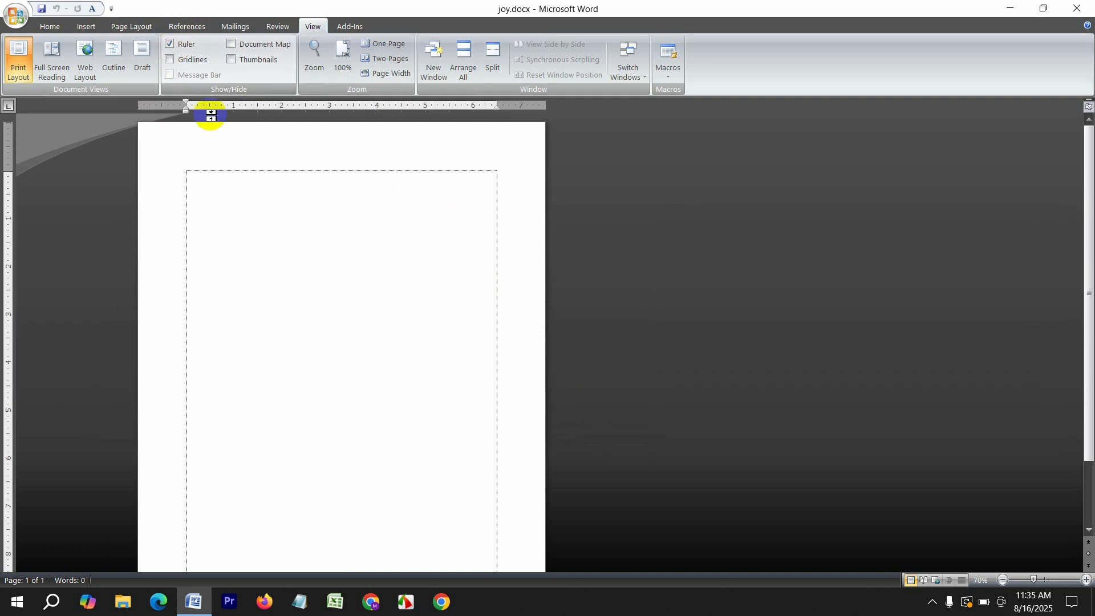
scroll(248, 191, "up", 5)
scroll(248, 191, "up", 1)
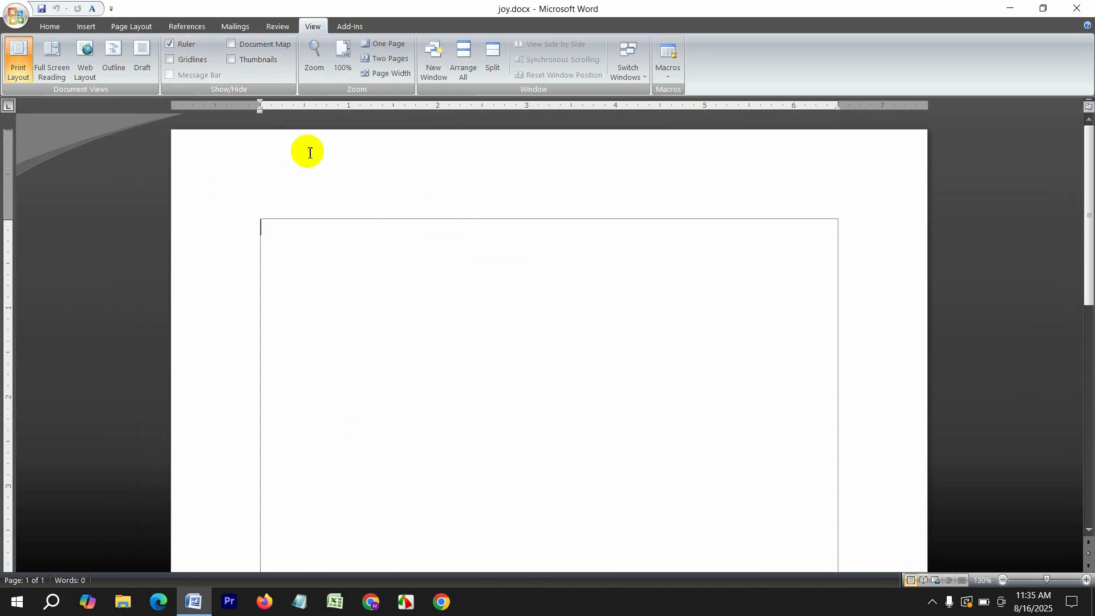
Indent the paragraph about an inch, clear all typed text, and return the indent to the left margin
left_click_drag(259, 111, 334, 121)
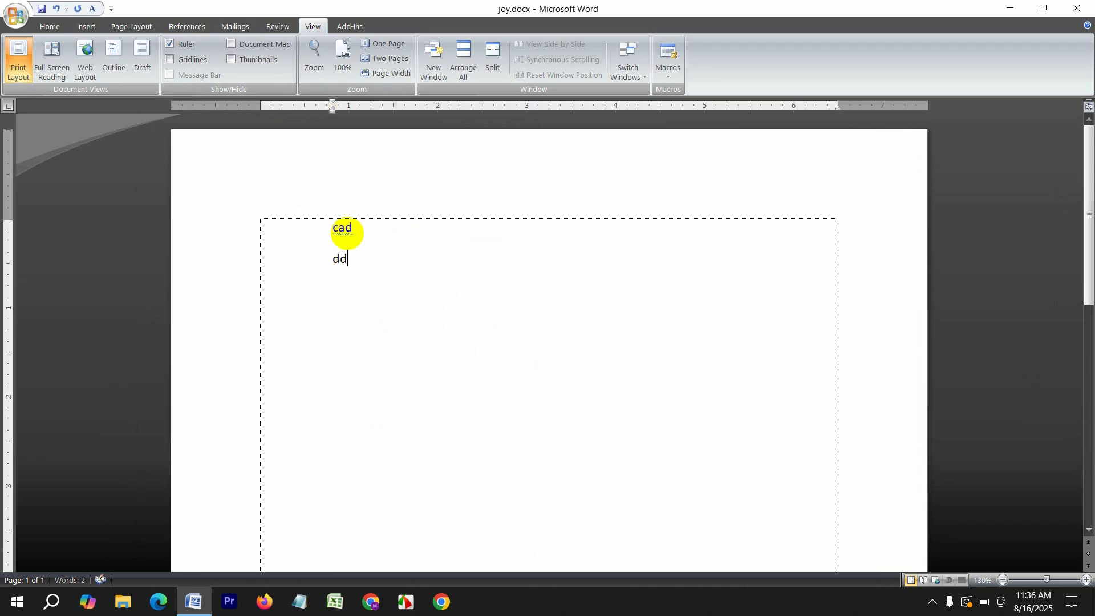
key("Return")
key("ctrl+a")
key("Delete")
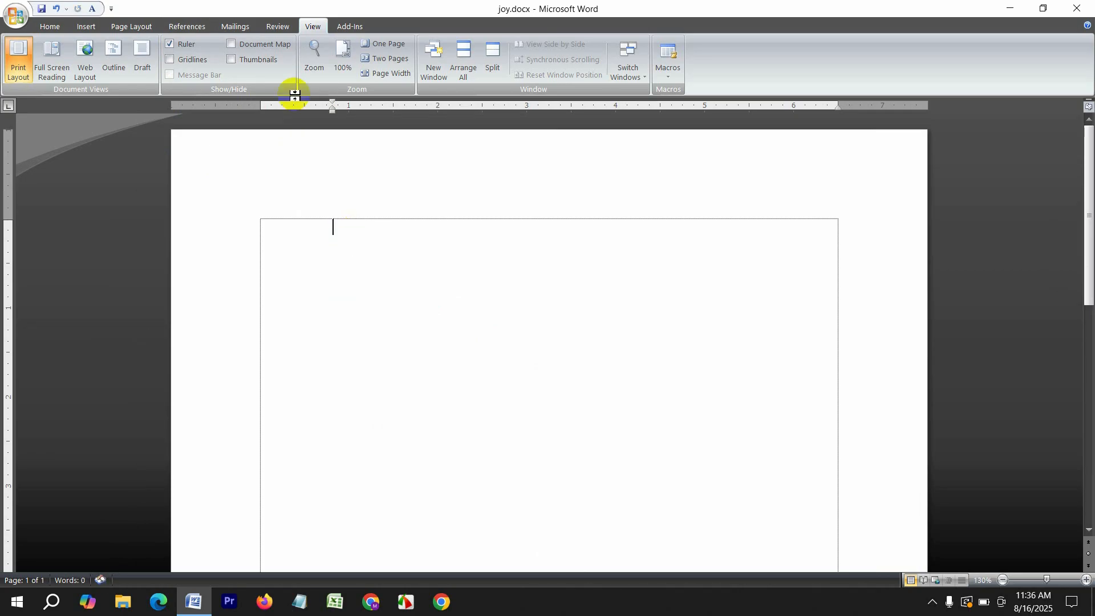
mouse_move(332, 109)
left_mouse_down()
mouse_move(249, 113)
mouse_move(260, 114)
left_mouse_up()
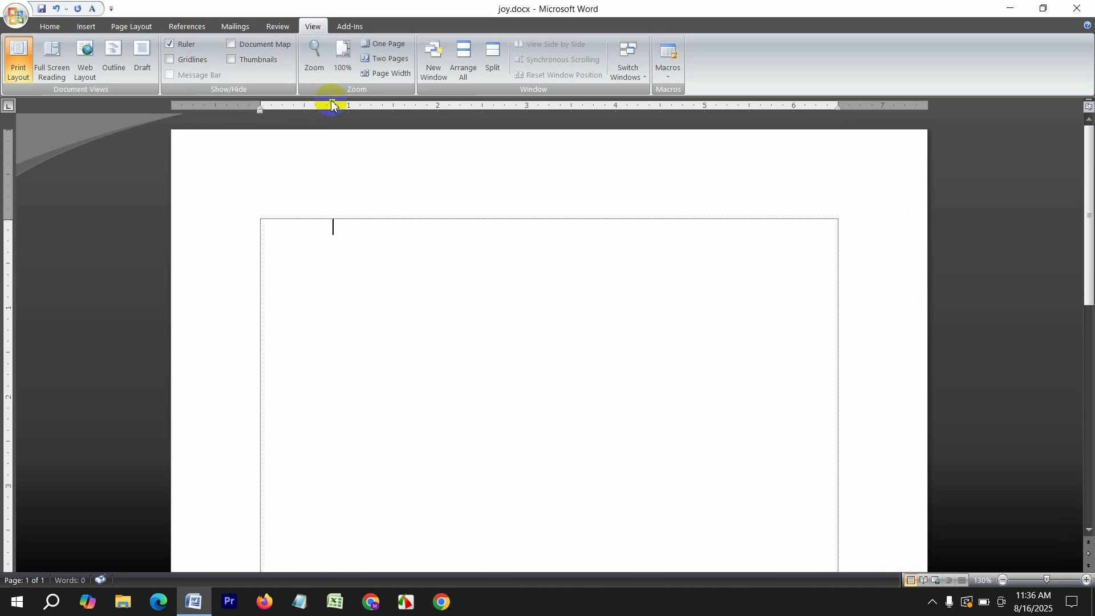
left_click_drag(332, 105, 261, 107)
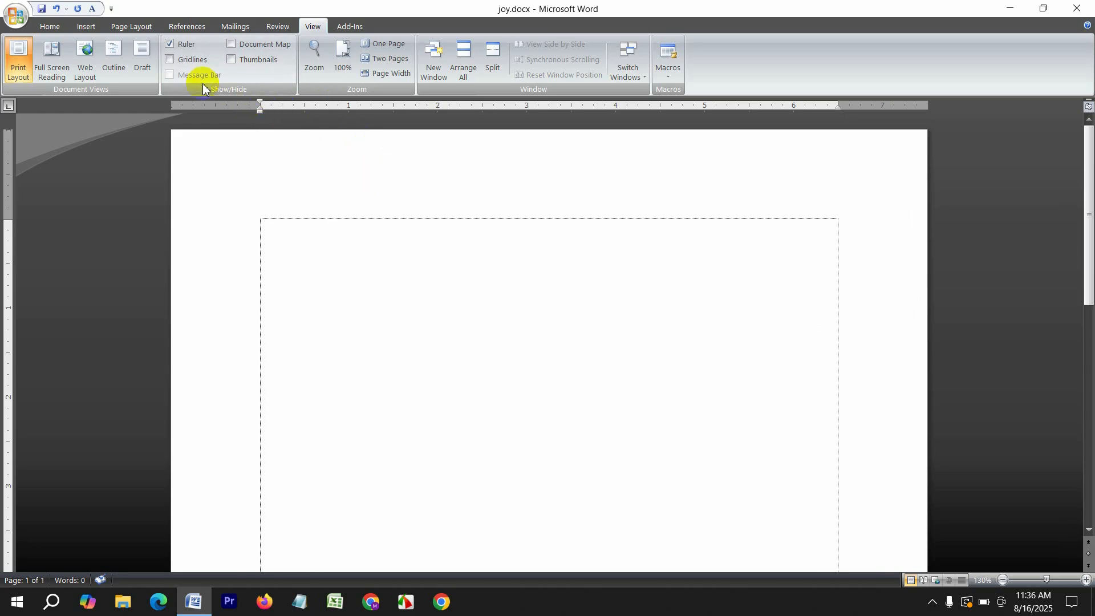
Turn gridlines and page thumbnails on and off again, then switch to the Review tab
left_click(191, 60)
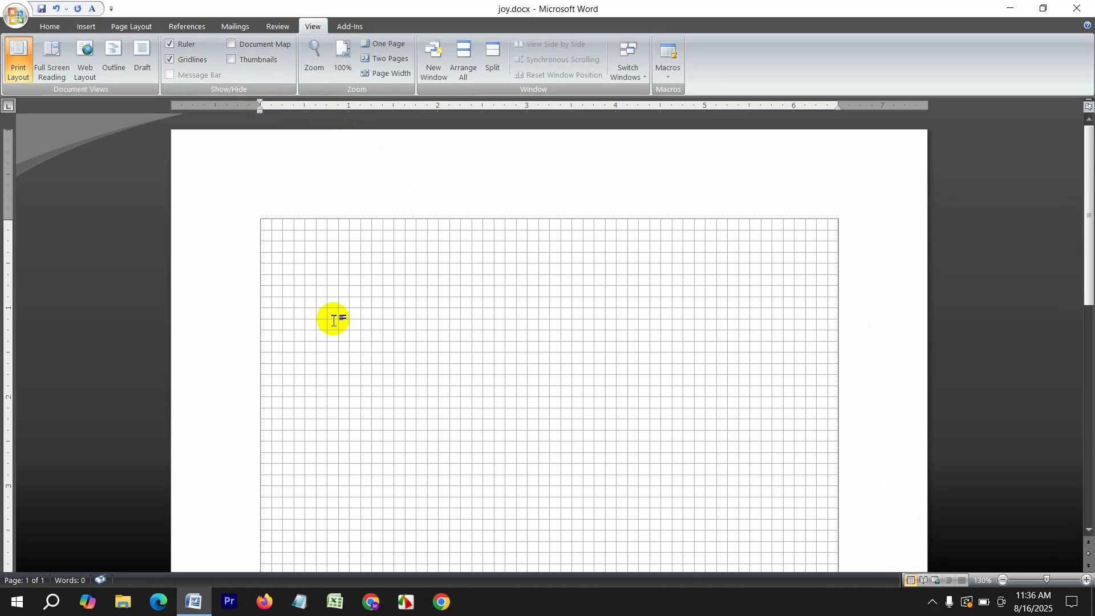
left_click(192, 62)
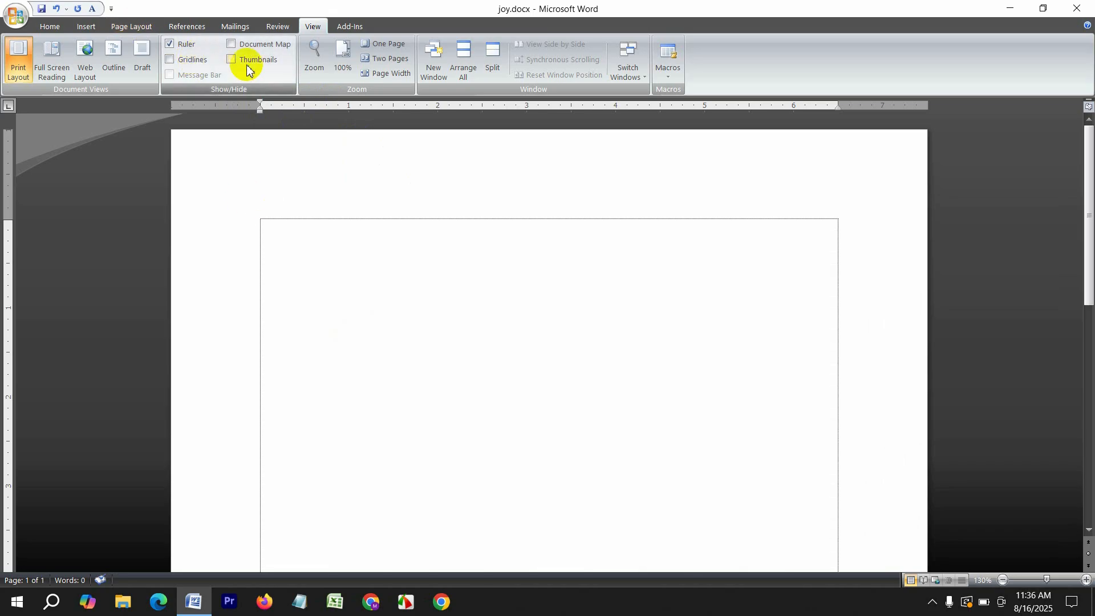
left_click(243, 61)
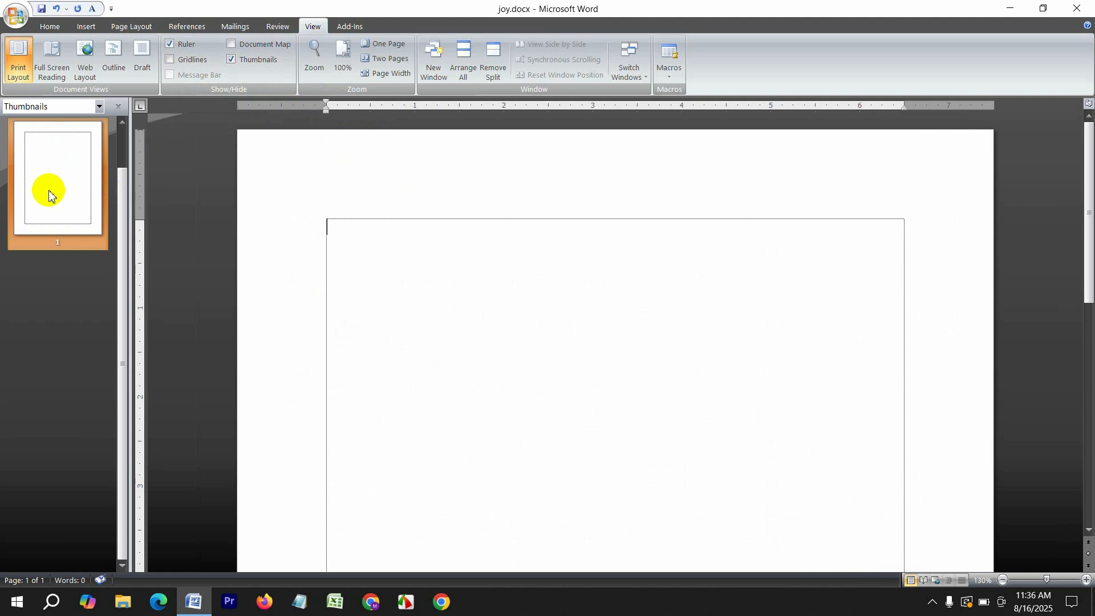
left_click(256, 60)
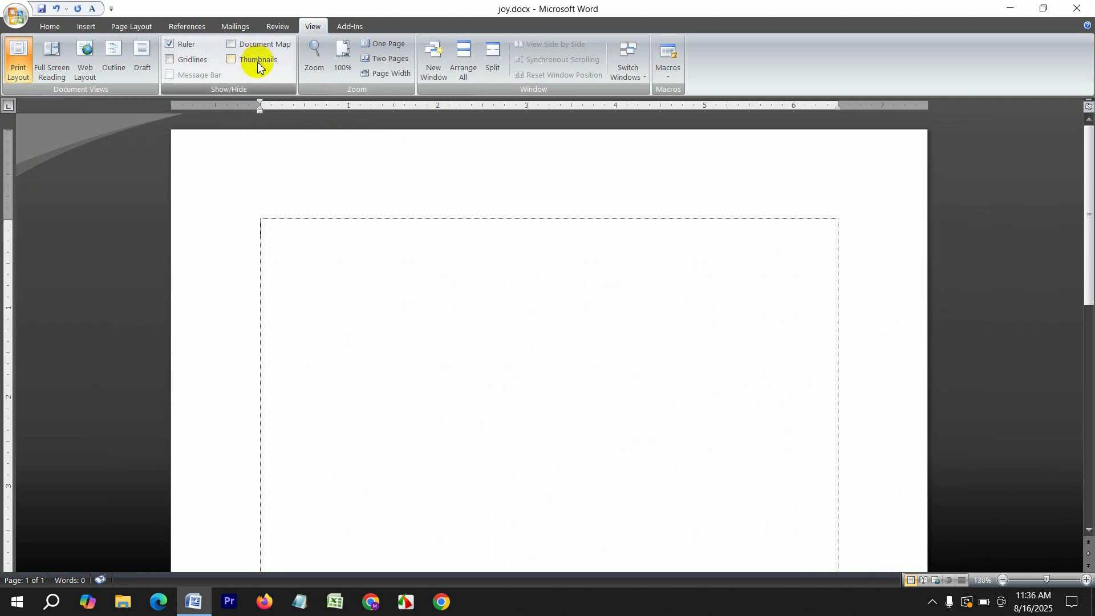
left_click(273, 26)
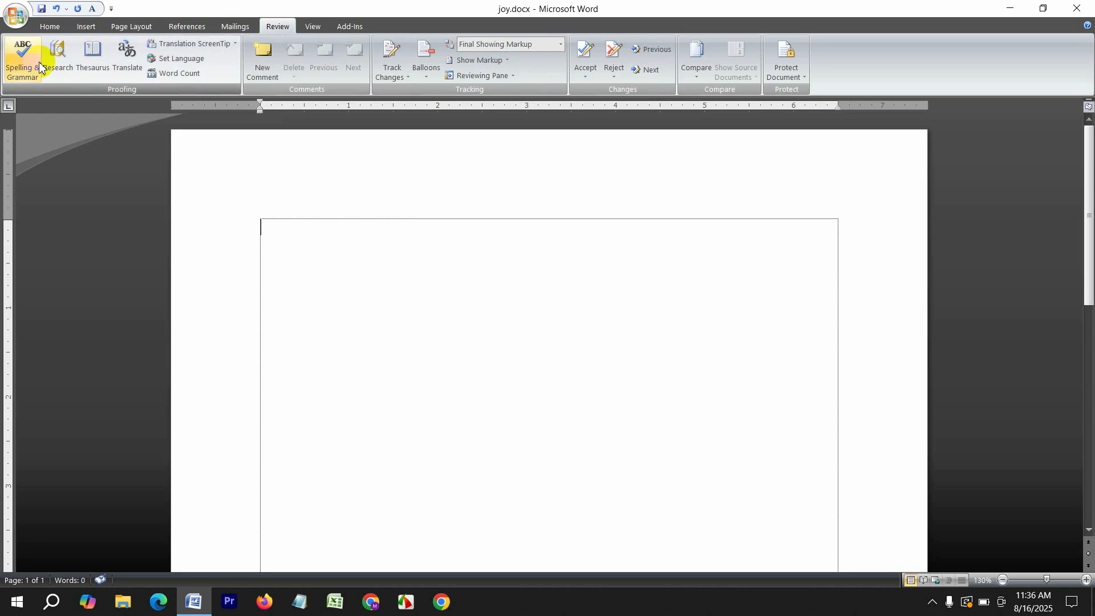